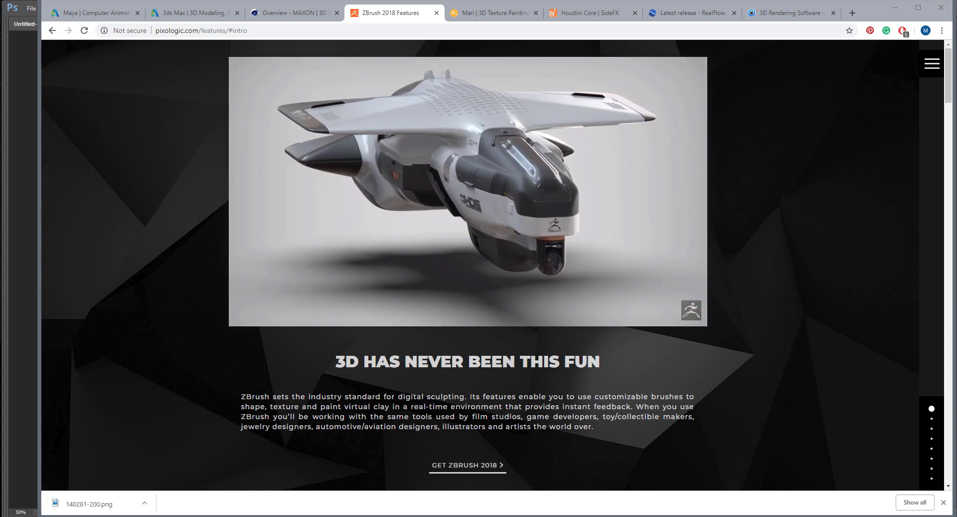
Step: Glance at the comparison chart, then highlight 'digital sculpting' on the ZBrush features page
{"action": "key", "text": "alt+Tab"}
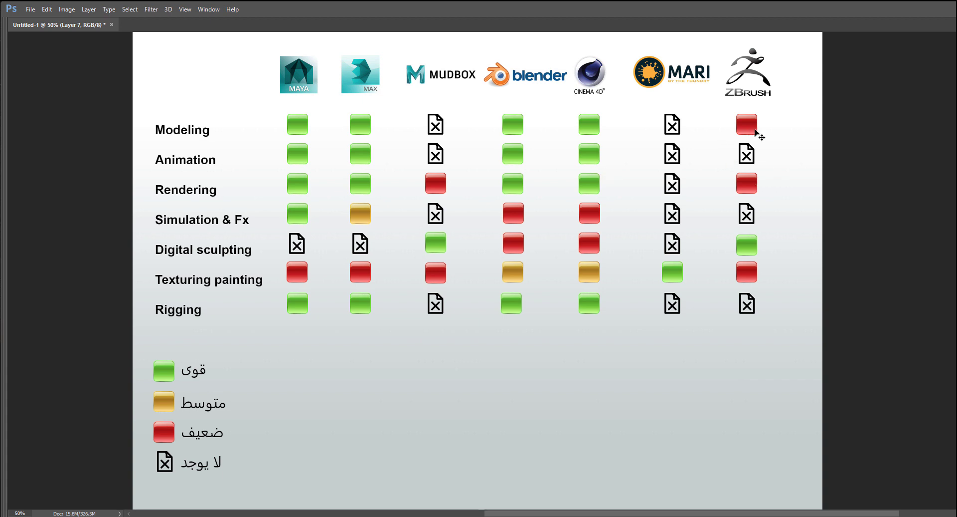
{"action": "key", "text": "alt+Tab"}
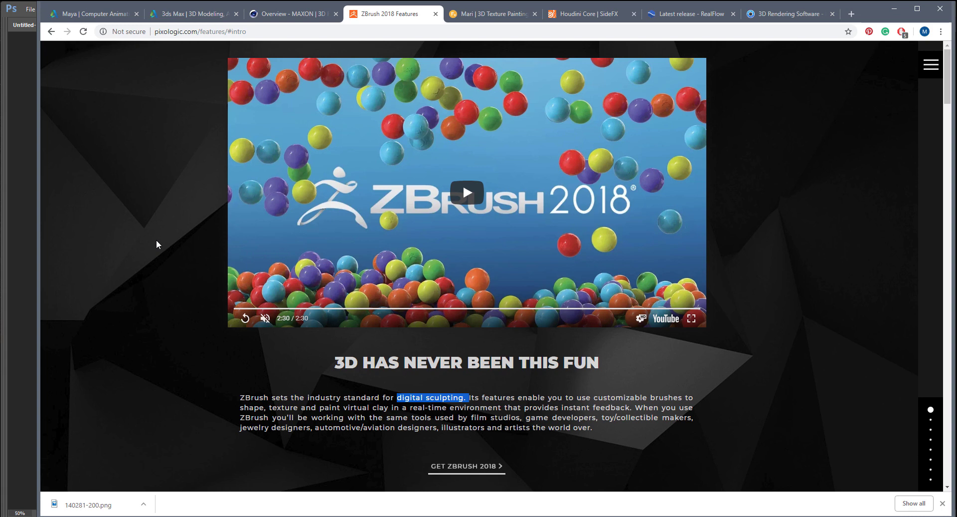
{"action": "left_click_drag", "start_coordinate": [307, 397], "coordinate": [463, 397]}
Step: Check the comparison chart, then bring Chrome back with the Autodesk Maya overview page
{"action": "left_click", "coordinate": [894, 9]}
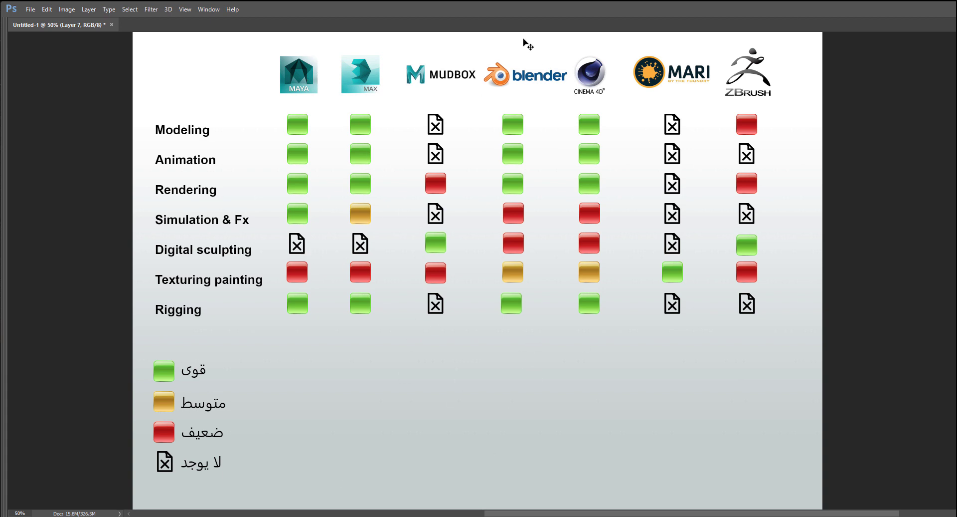
{"action": "key", "text": "alt+Tab"}
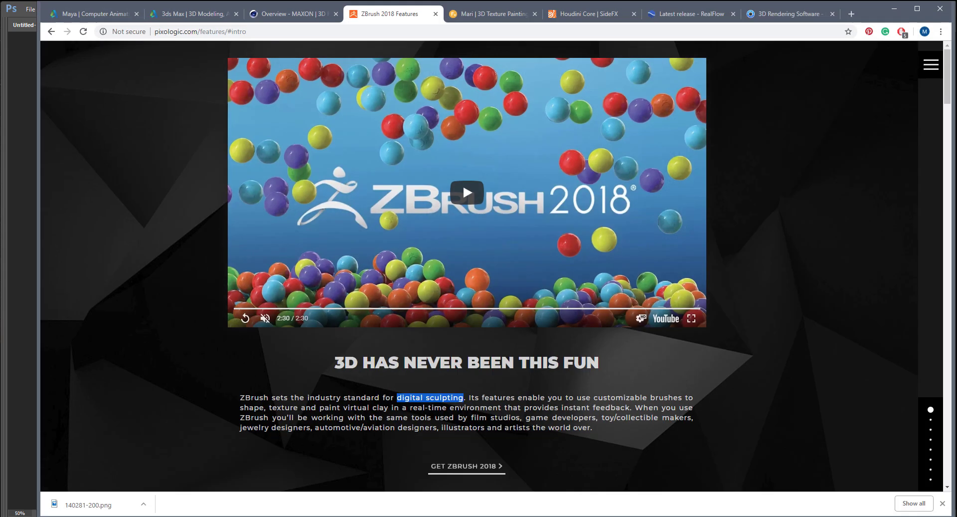
{"action": "left_click", "coordinate": [97, 17]}
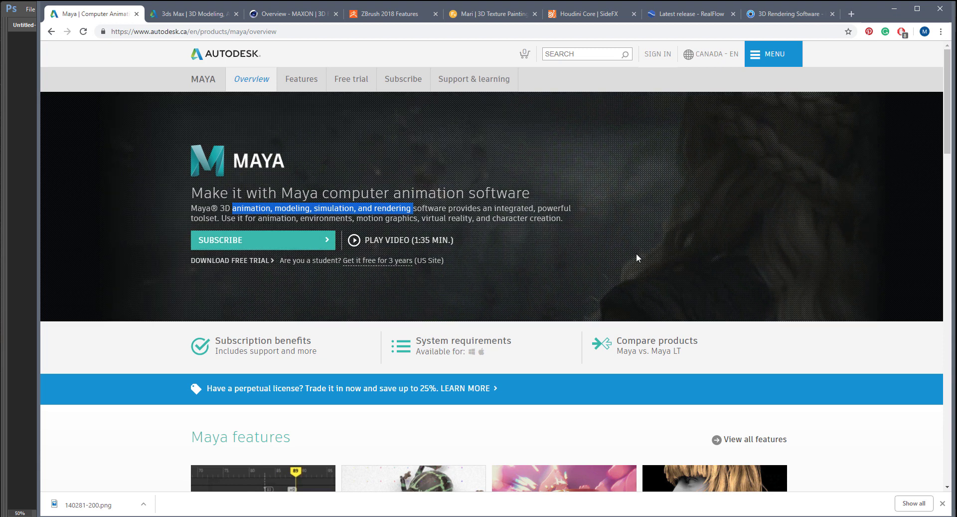
Step: Review the 3ds Max page and highlight 'perfect package' on the Cinema 4D page
{"action": "left_click", "coordinate": [199, 13]}
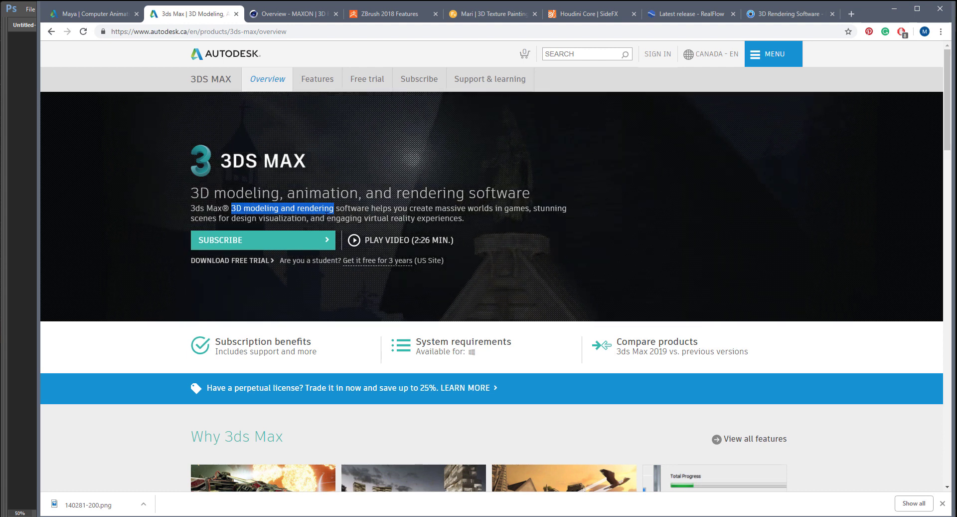
{"action": "left_click", "coordinate": [290, 19]}
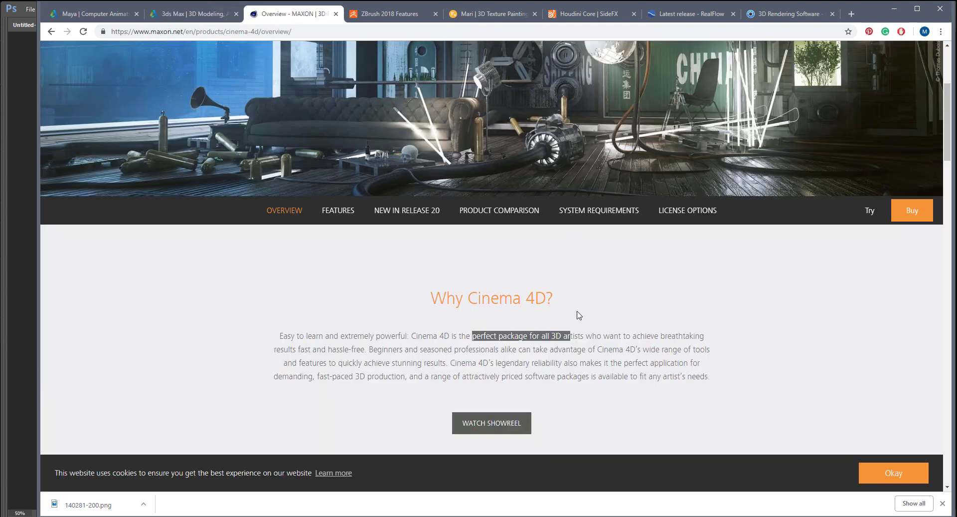
{"action": "left_click", "coordinate": [498, 337]}
{"action": "left_click_drag", "start_coordinate": [498, 337], "coordinate": [583, 335]}
{"action": "left_click", "coordinate": [503, 338]}
{"action": "left_click_drag", "start_coordinate": [466, 337], "coordinate": [531, 337]}
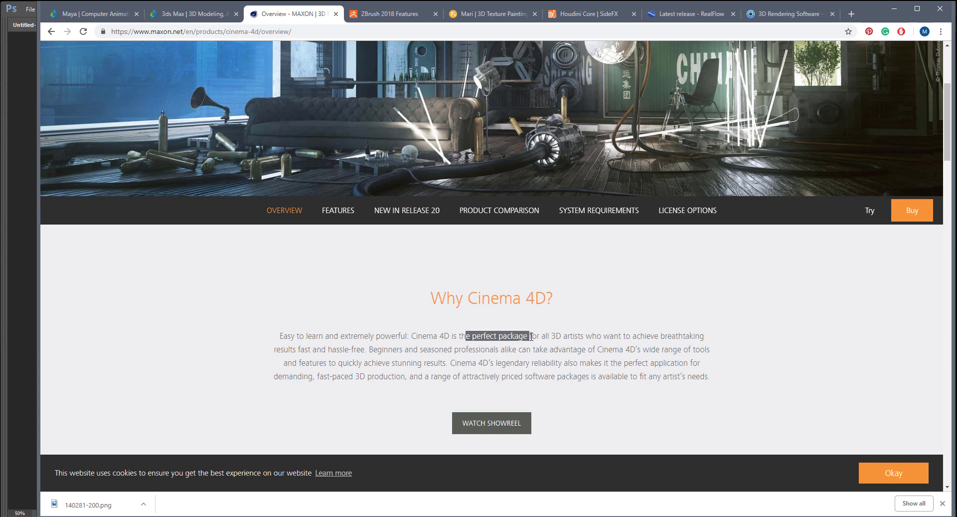
Step: Revisit ZBrush, highlight 'painting and texturing' on the Mari page, and open Houdini Core
{"action": "left_click", "coordinate": [393, 18]}
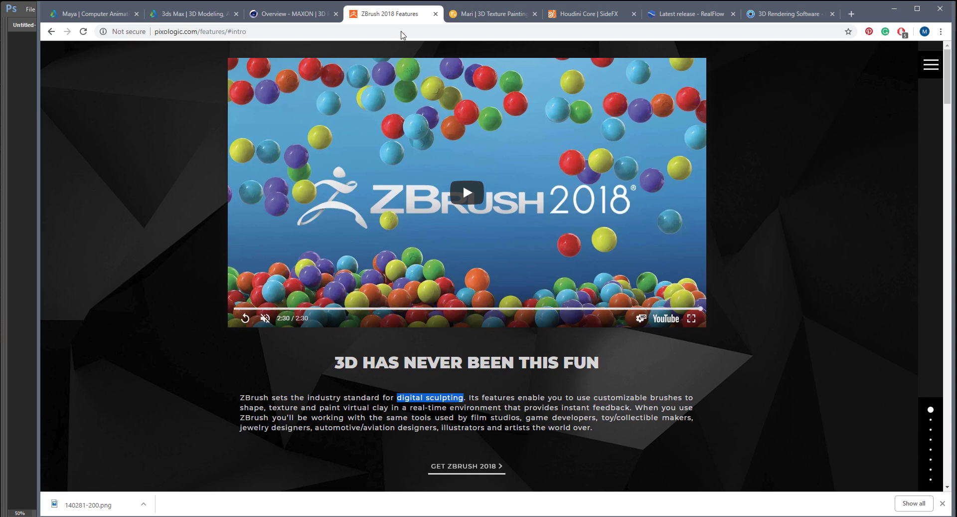
{"action": "left_click", "coordinate": [484, 15]}
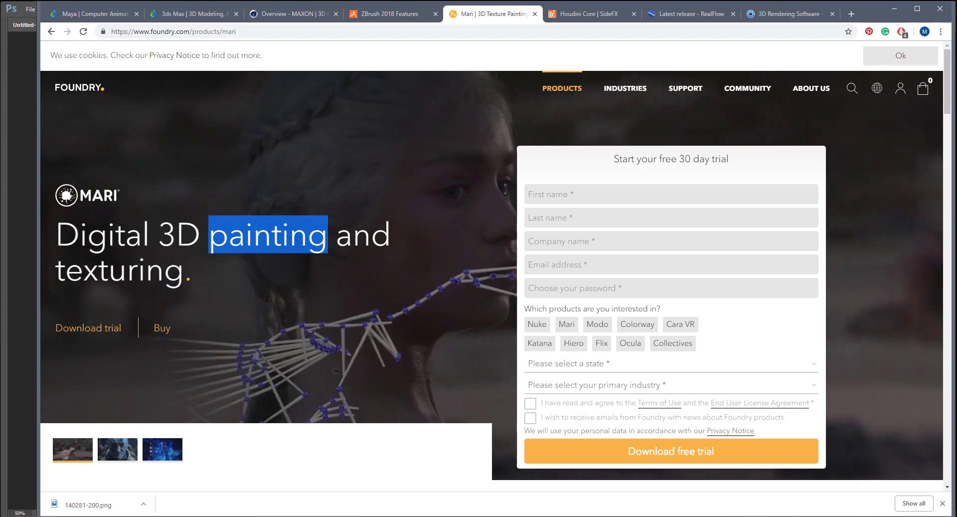
{"action": "left_click_drag", "start_coordinate": [229, 234], "coordinate": [430, 272]}
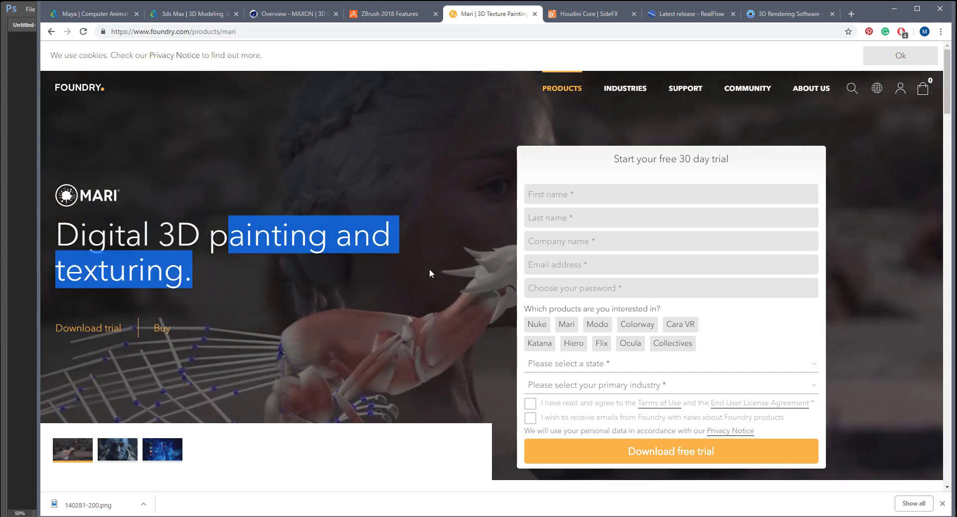
{"action": "mouse_move", "coordinate": [195, 270]}
{"action": "left_mouse_down"}
{"action": "mouse_move", "coordinate": [240, 242]}
{"action": "mouse_move", "coordinate": [209, 234]}
{"action": "left_mouse_up"}
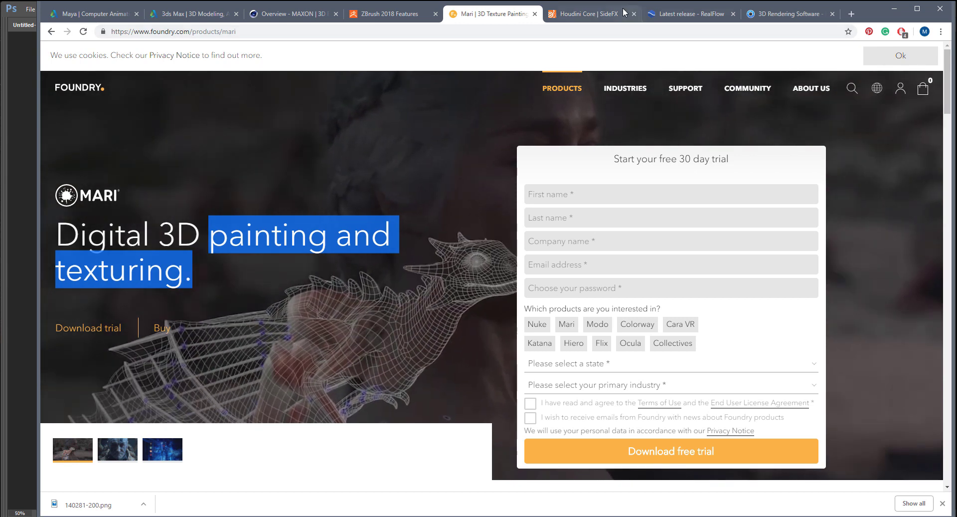
{"action": "left_click", "coordinate": [588, 15]}
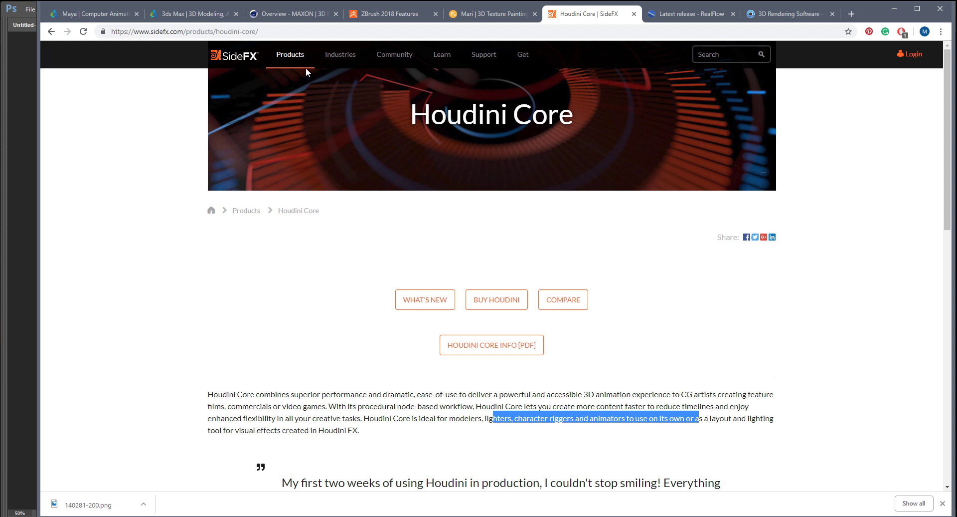
Step: View the RealFlow latest-release page, then minimize Chrome back to the Photoshop chart
{"action": "left_click", "coordinate": [666, 15]}
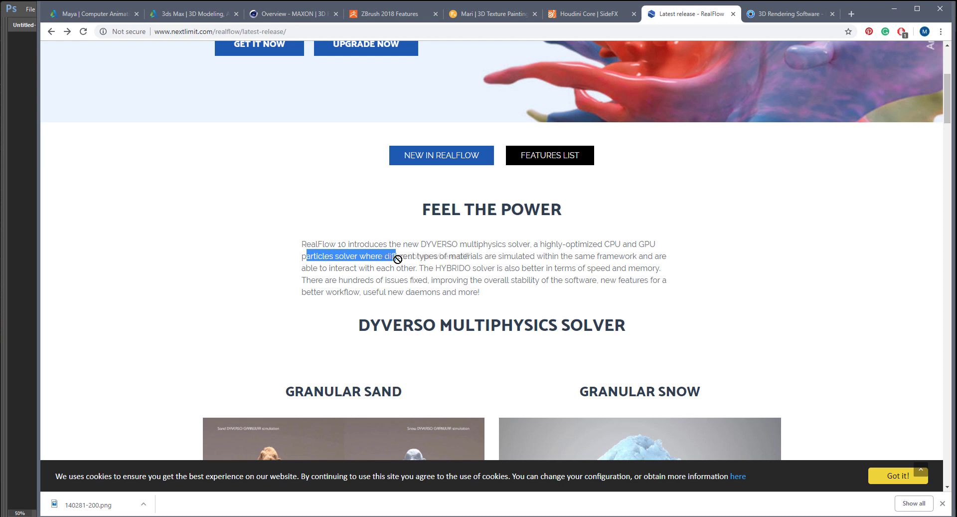
{"action": "left_click", "coordinate": [895, 8]}
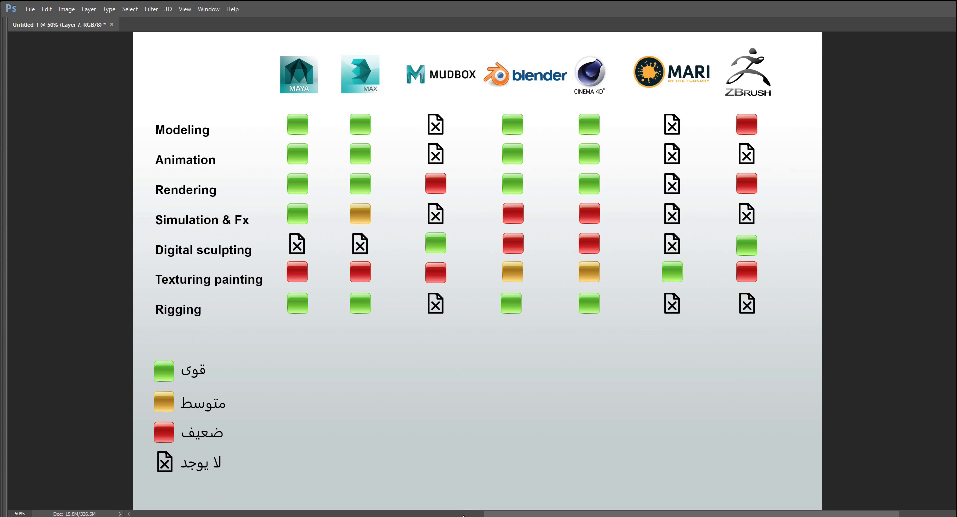
Step: Alt+Tab back to Chrome, showing the KeyShot home page over the chart
{"action": "key", "text": "alt+Tab"}
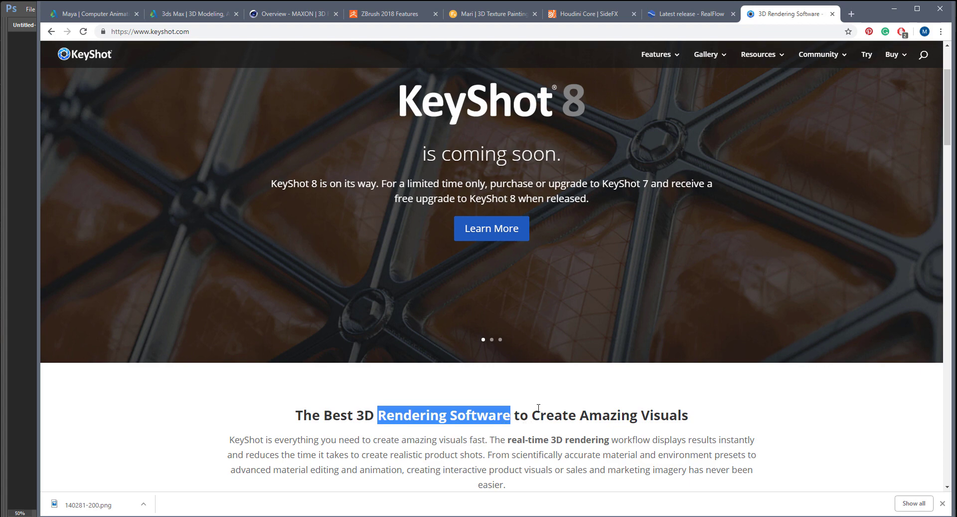
Step: Browse the KeyShot showcase slides, accept the cookie notice, and minimize Chrome
{"action": "left_click", "coordinate": [921, 166]}
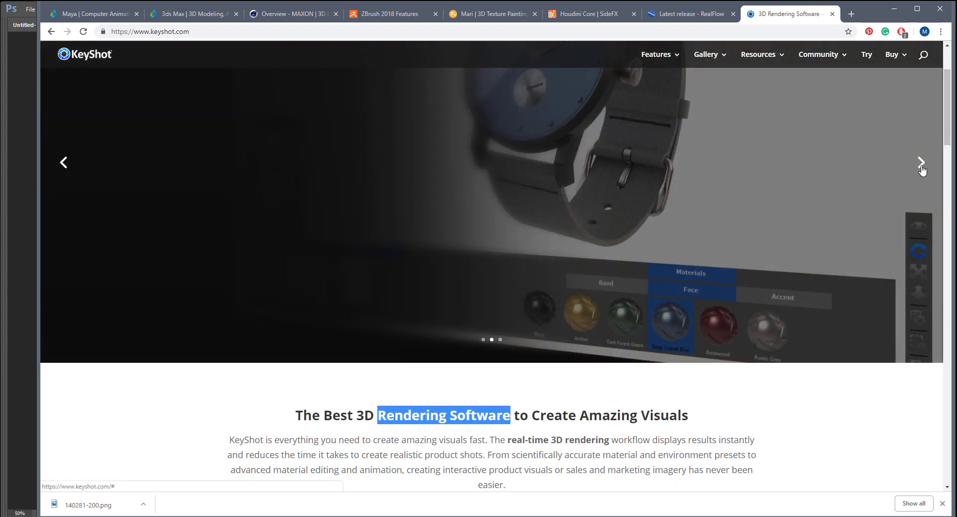
{"action": "left_click", "coordinate": [921, 163]}
{"action": "scroll", "coordinate": [821, 229], "scroll_direction": "down", "scroll_amount": 5}
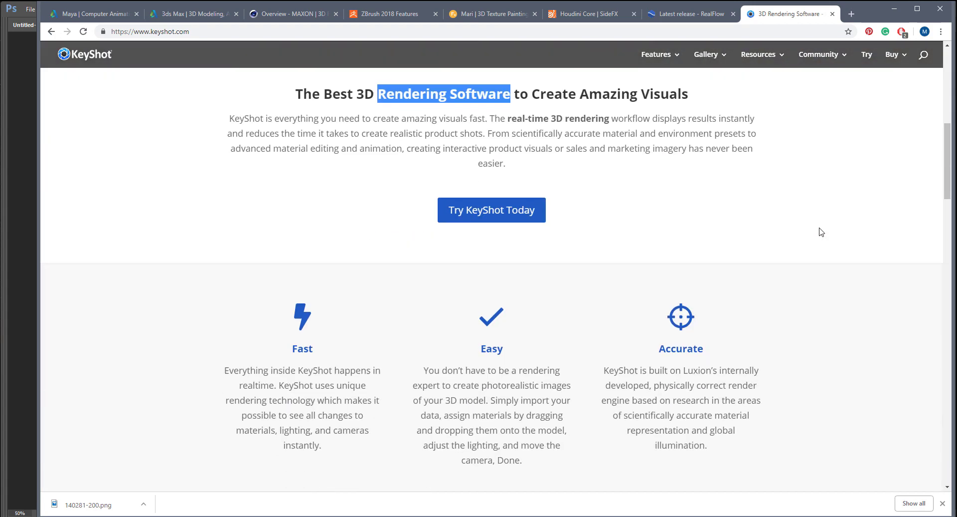
{"action": "scroll", "coordinate": [818, 231], "scroll_direction": "up", "scroll_amount": 5}
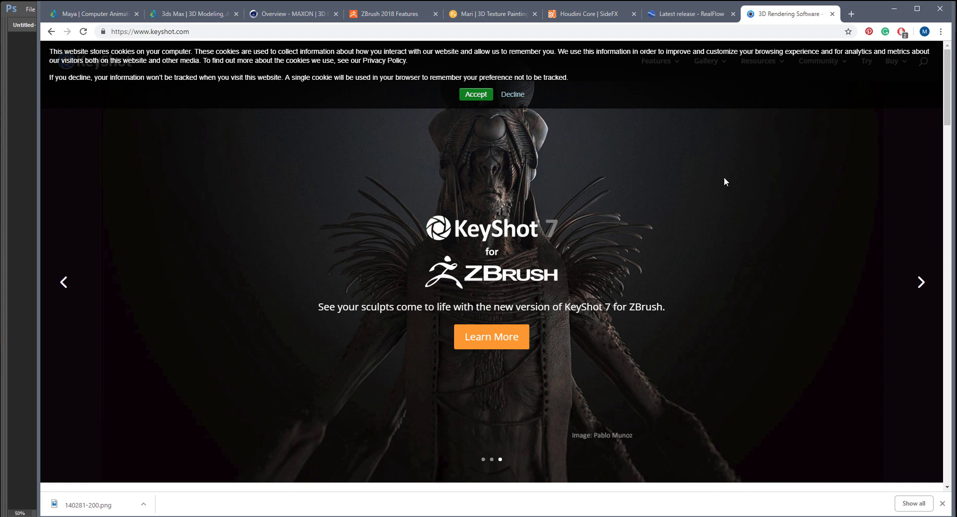
{"action": "left_click", "coordinate": [476, 94]}
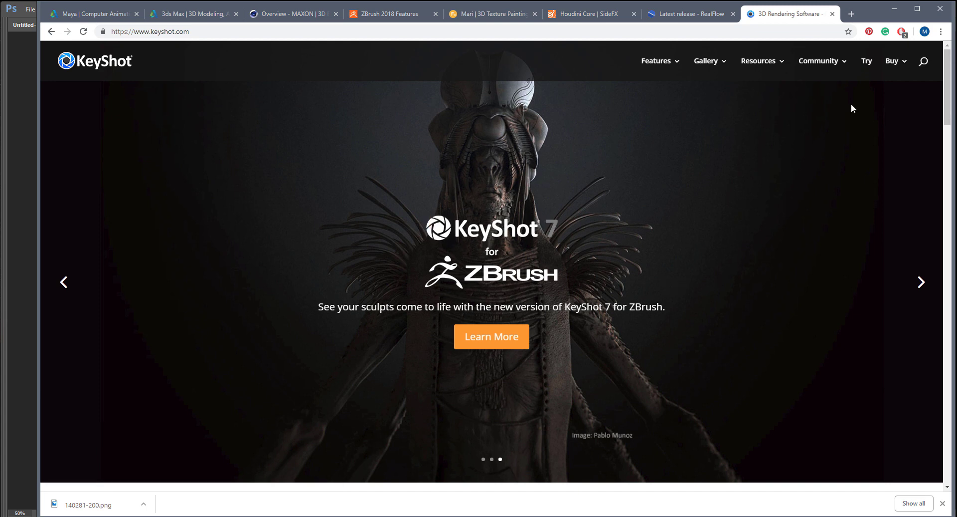
{"action": "left_click", "coordinate": [897, 8]}
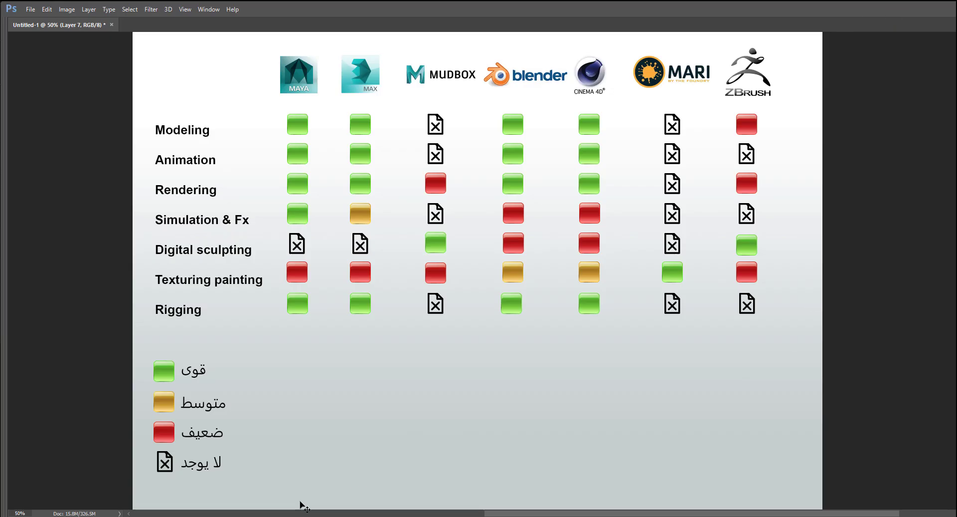
Step: Bring ZBrush forward and frame the baby's onesie torso in the viewport
{"action": "left_click", "coordinate": [257, 494]}
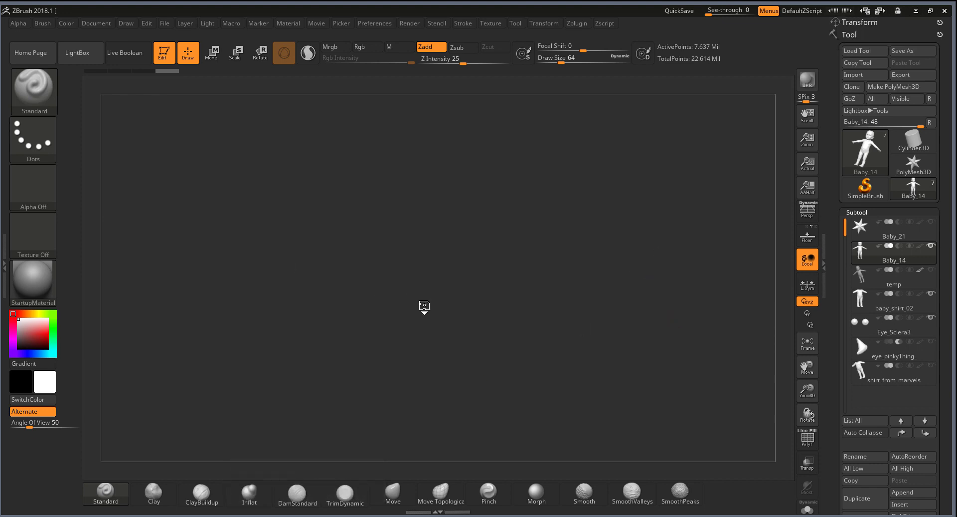
{"action": "mouse_move", "coordinate": [575, 366]}
{"action": "left_mouse_down"}
{"action": "mouse_move", "coordinate": [598, 352]}
{"action": "mouse_move", "coordinate": [597, 316]}
{"action": "mouse_move", "coordinate": [607, 355]}
{"action": "mouse_move", "coordinate": [598, 449]}
{"action": "left_mouse_up"}
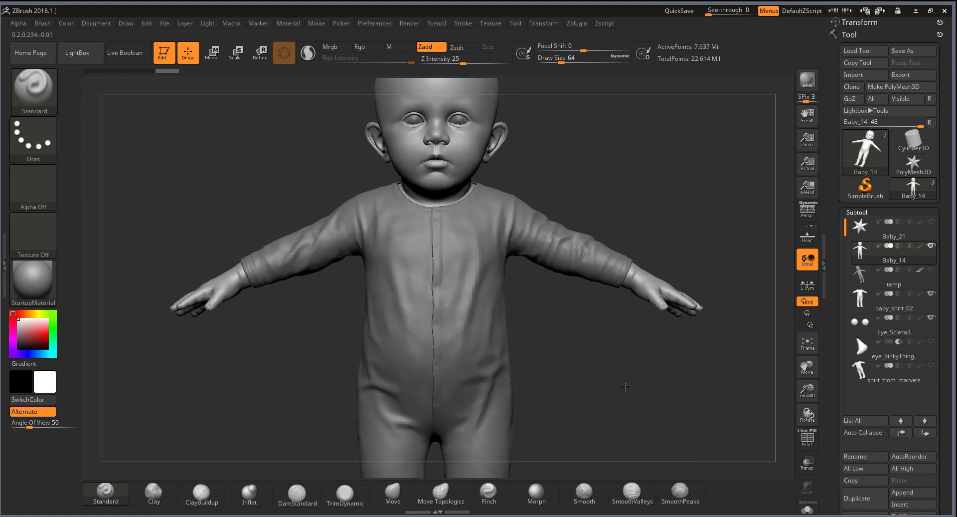
{"action": "mouse_move", "coordinate": [683, 256]}
{"action": "left_mouse_down", "text": "alt"}
{"action": "mouse_move", "coordinate": [680, 205]}
{"action": "mouse_move", "coordinate": [637, 220]}
{"action": "mouse_move", "coordinate": [684, 194]}
{"action": "mouse_move", "coordinate": [686, 329]}
{"action": "left_mouse_up", "text": "alt"}
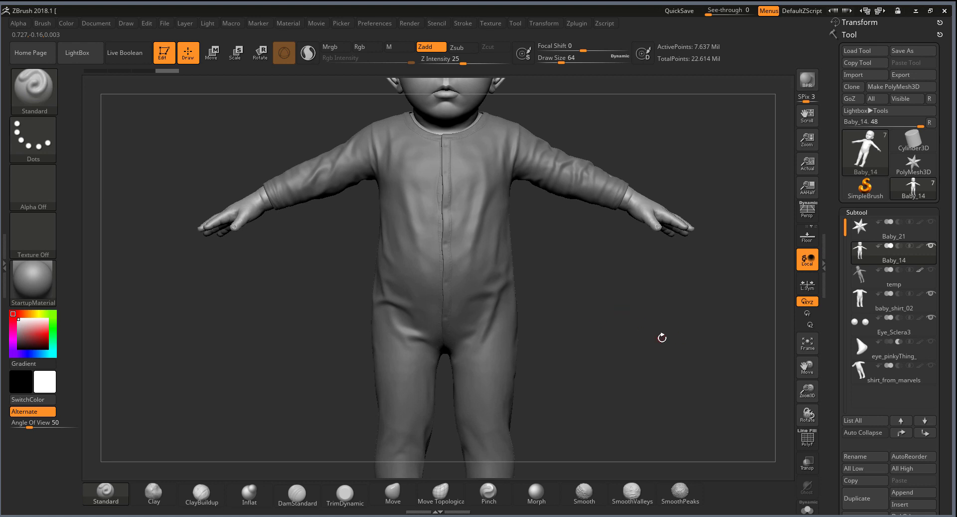
{"action": "mouse_move", "coordinate": [653, 337]}
{"action": "left_mouse_down", "text": "alt"}
{"action": "mouse_move", "coordinate": [644, 270]}
{"action": "mouse_move", "coordinate": [616, 339]}
{"action": "left_mouse_up", "text": "alt"}
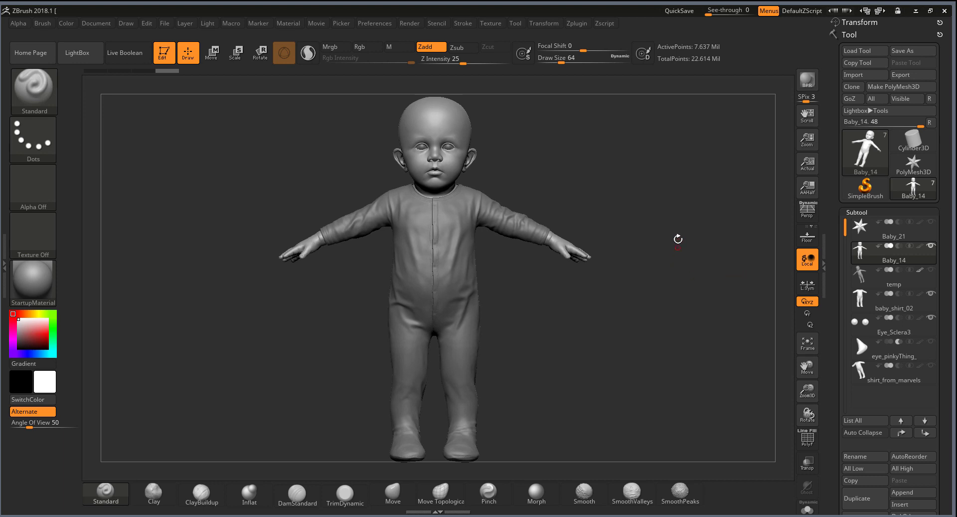
{"action": "left_click_drag", "start_coordinate": [637, 196], "coordinate": [649, 199]}
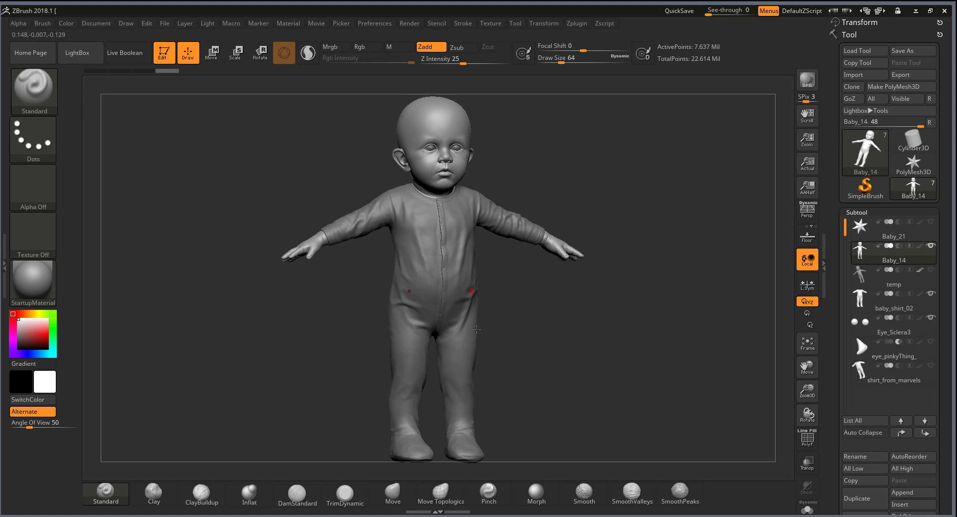
{"action": "right_click_drag", "start_coordinate": [513, 308], "coordinate": [530, 194], "text": "ctrl"}
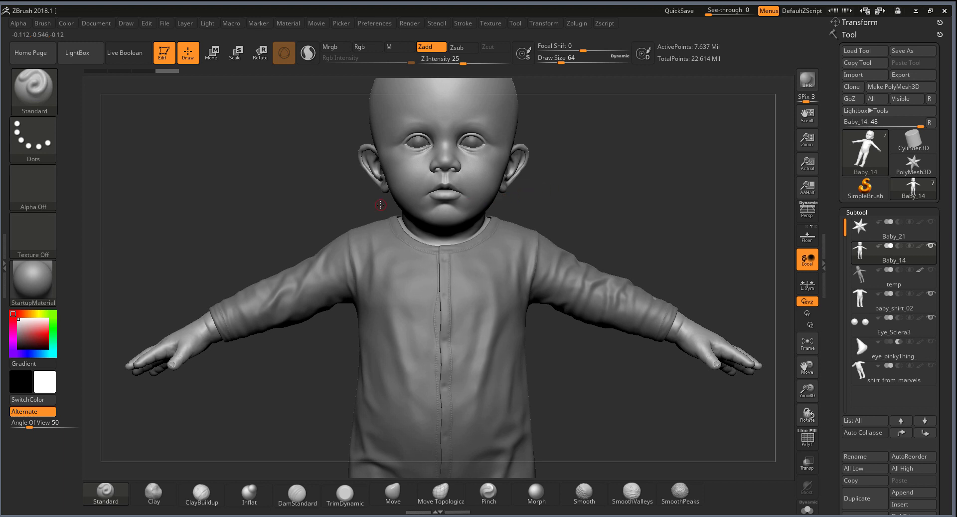
Step: Make the Cube3D primitive the active tool and fit it in perspective view
{"action": "key", "text": "p"}
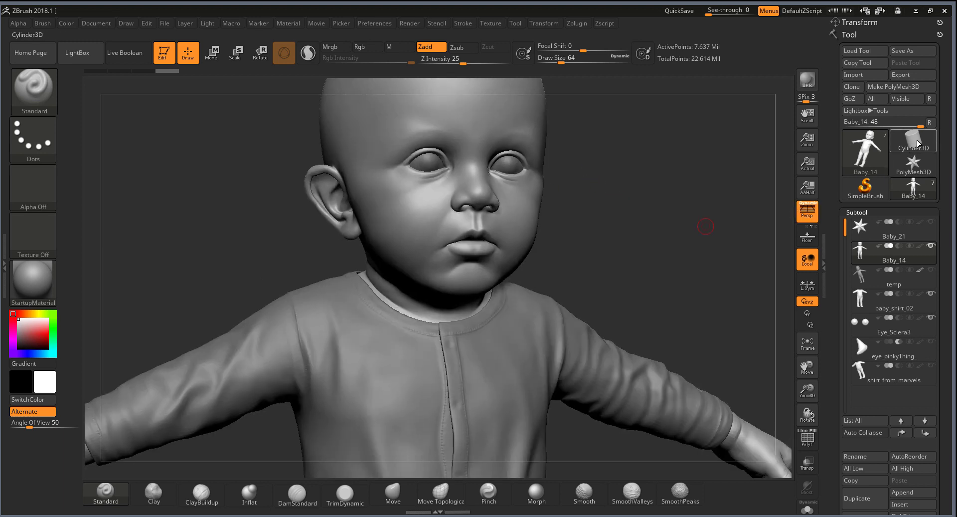
{"action": "left_click", "coordinate": [916, 148]}
{"action": "left_click", "coordinate": [914, 148]}
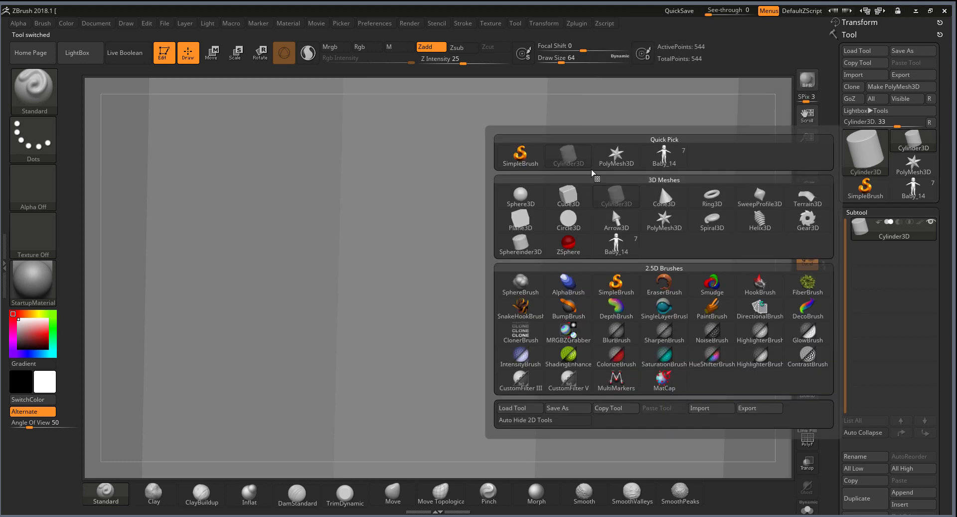
{"action": "mouse_move", "coordinate": [568, 199]}
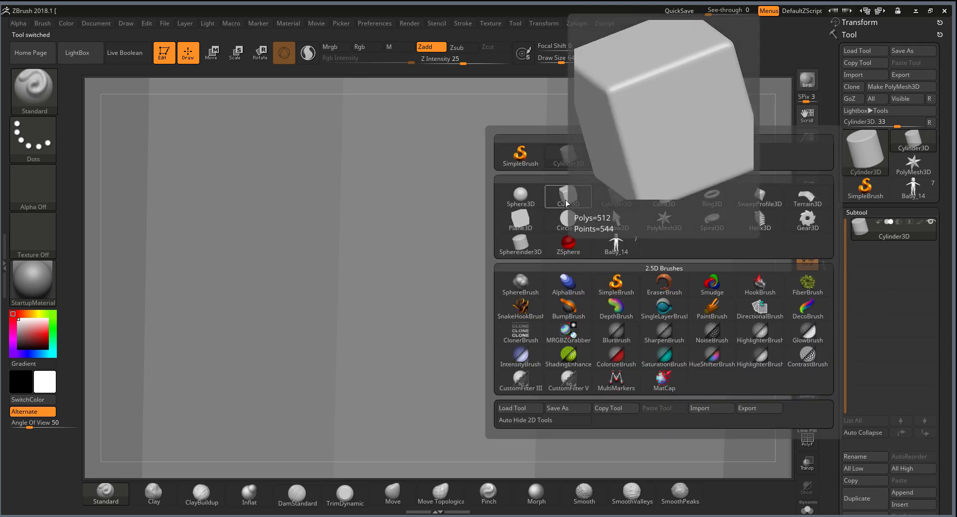
{"action": "left_click", "coordinate": [560, 203]}
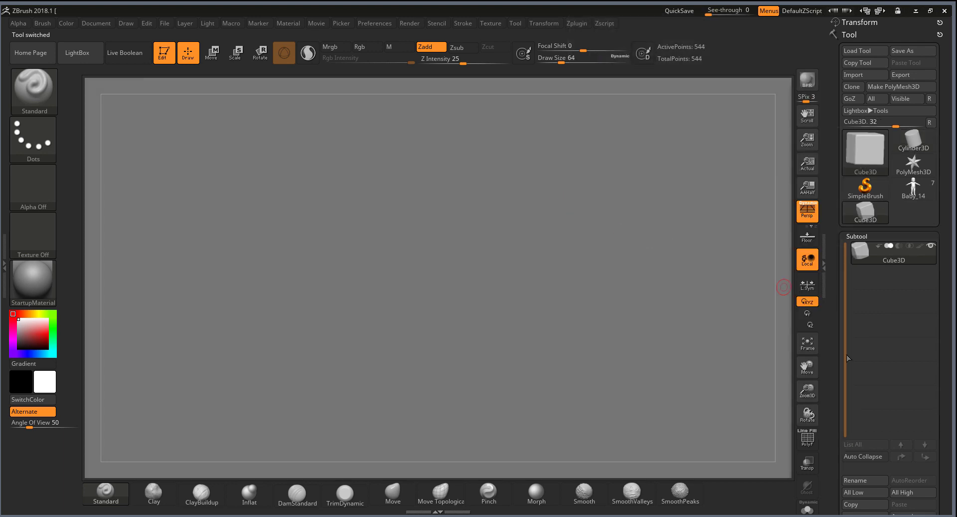
{"action": "left_click", "coordinate": [803, 351]}
{"action": "left_click_drag", "start_coordinate": [679, 236], "coordinate": [758, 314]}
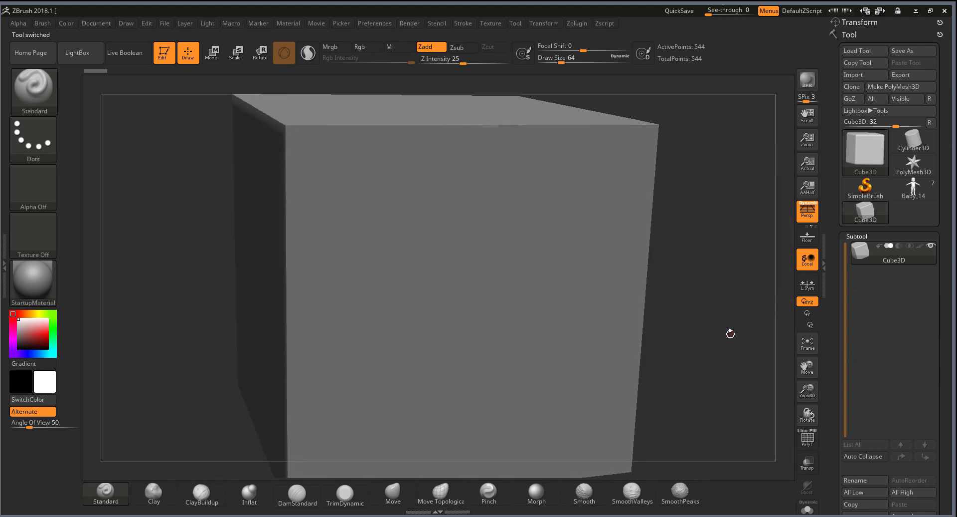
{"action": "key", "text": "f"}
Step: Show the cube's polygon frame, rotate it, and switch to the cube_NewUVs tool
{"action": "left_click", "coordinate": [807, 438]}
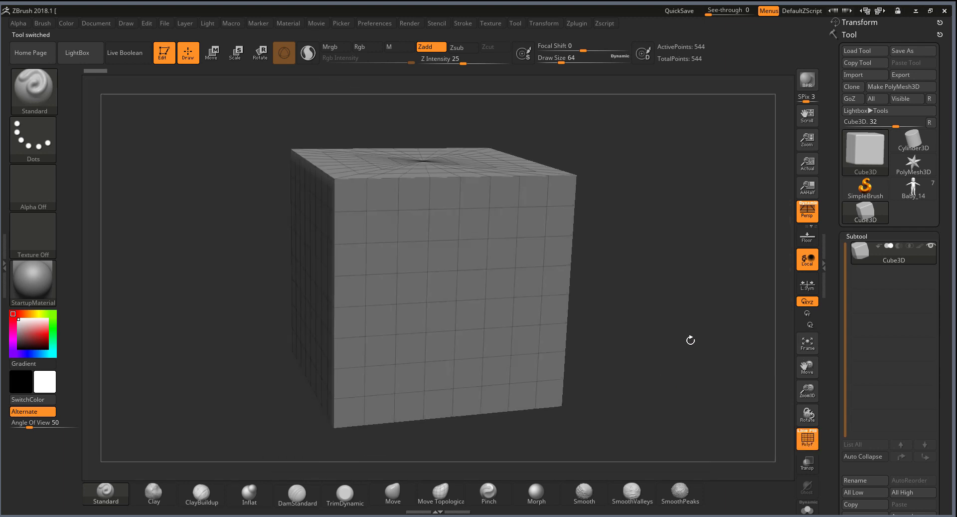
{"action": "key", "text": "super"}
{"action": "key", "text": "Escape"}
{"action": "mouse_move", "coordinate": [668, 297]}
{"action": "left_mouse_down"}
{"action": "mouse_move", "coordinate": [700, 301]}
{"action": "mouse_move", "coordinate": [695, 309]}
{"action": "mouse_move", "coordinate": [738, 287]}
{"action": "left_mouse_up"}
{"action": "left_click", "coordinate": [855, 223]}
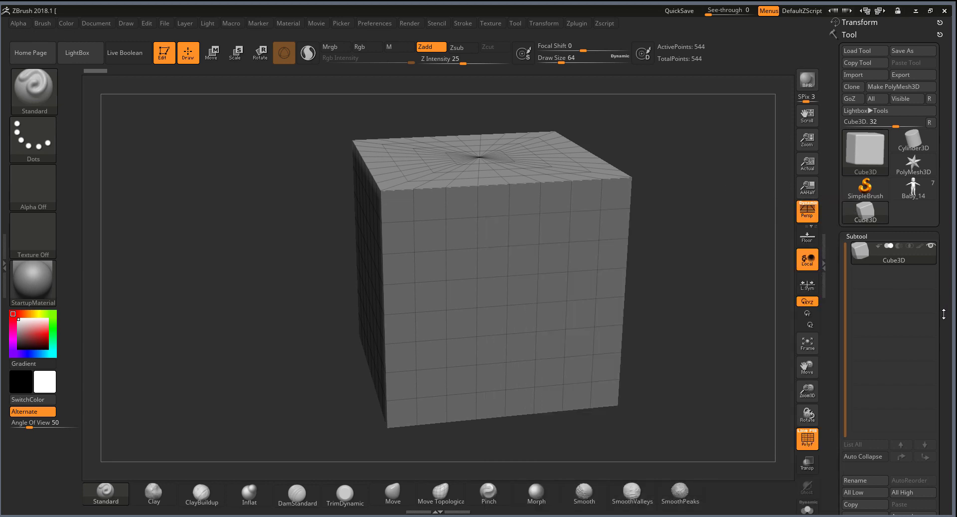
{"action": "mouse_move", "coordinate": [944, 309]}
{"action": "left_mouse_down"}
{"action": "mouse_move", "coordinate": [920, 164]}
{"action": "mouse_move", "coordinate": [916, 185]}
{"action": "left_mouse_up"}
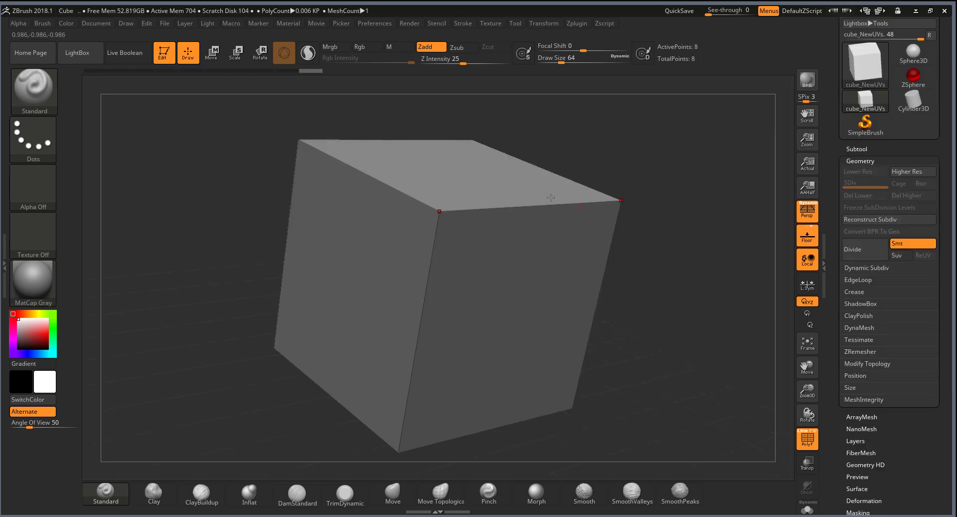
{"action": "mouse_move", "coordinate": [690, 183]}
{"action": "left_mouse_down"}
{"action": "mouse_move", "coordinate": [693, 172]}
{"action": "mouse_move", "coordinate": [670, 189]}
{"action": "left_mouse_up"}
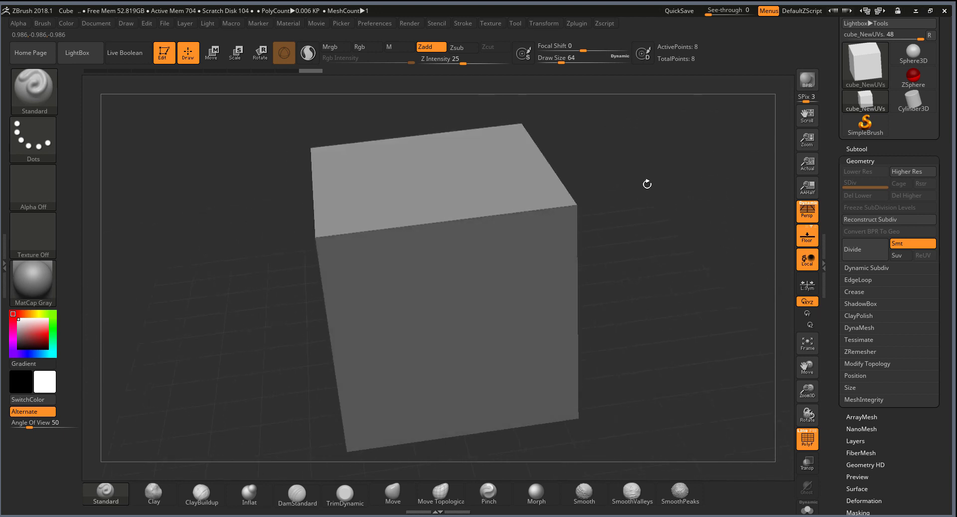
{"action": "left_click_drag", "start_coordinate": [653, 175], "coordinate": [661, 178]}
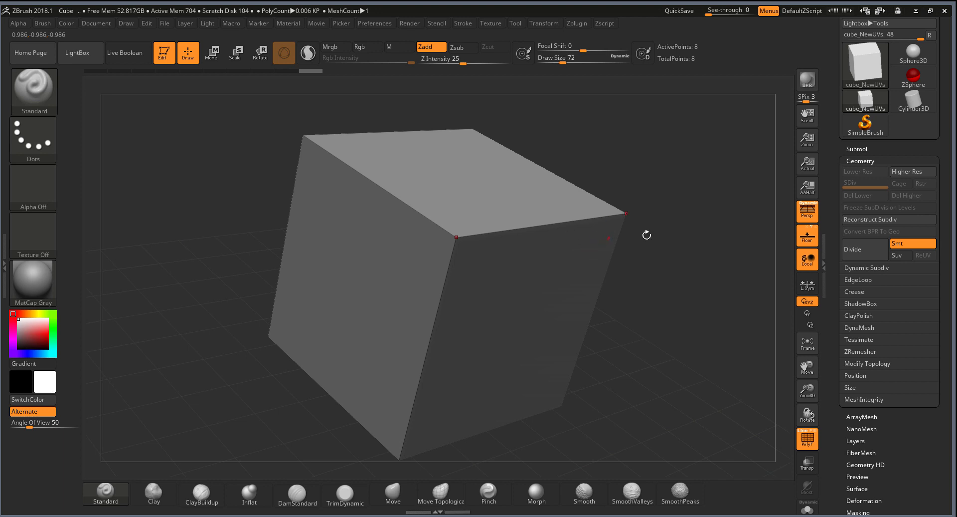
{"action": "left_click_drag", "start_coordinate": [647, 235], "coordinate": [648, 209]}
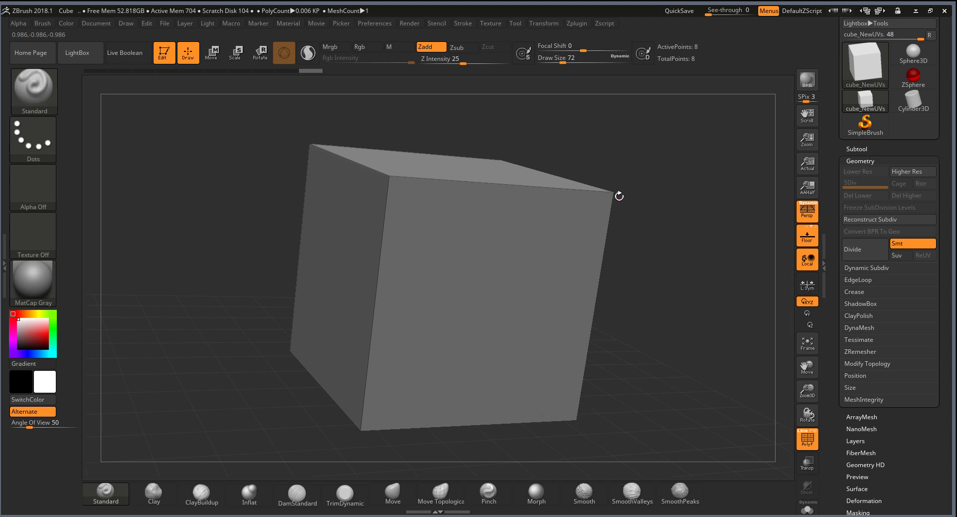
Step: Mask part of the cube with a rectangle and group it into red and blue polygroups
{"action": "key", "text": "ctrl+shift"}
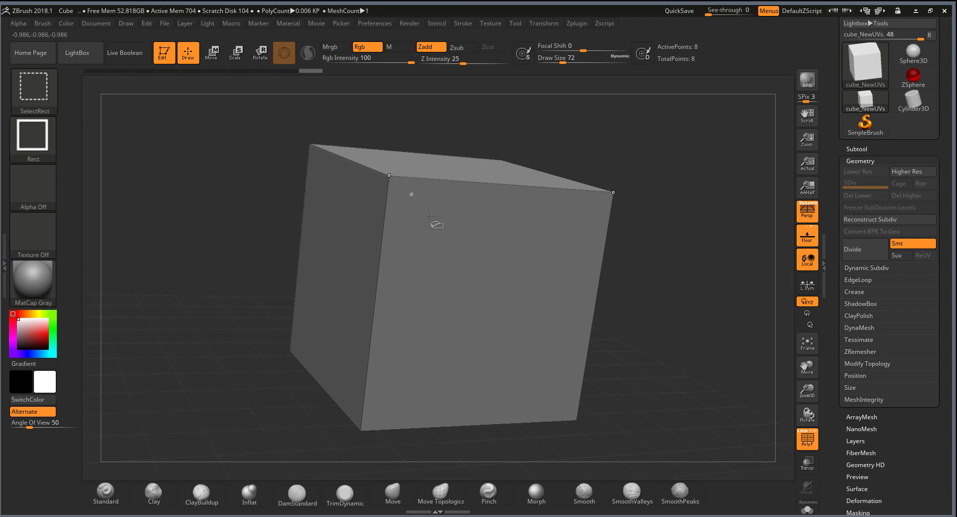
{"action": "left_click_drag", "start_coordinate": [662, 253], "coordinate": [650, 240], "text": "shift"}
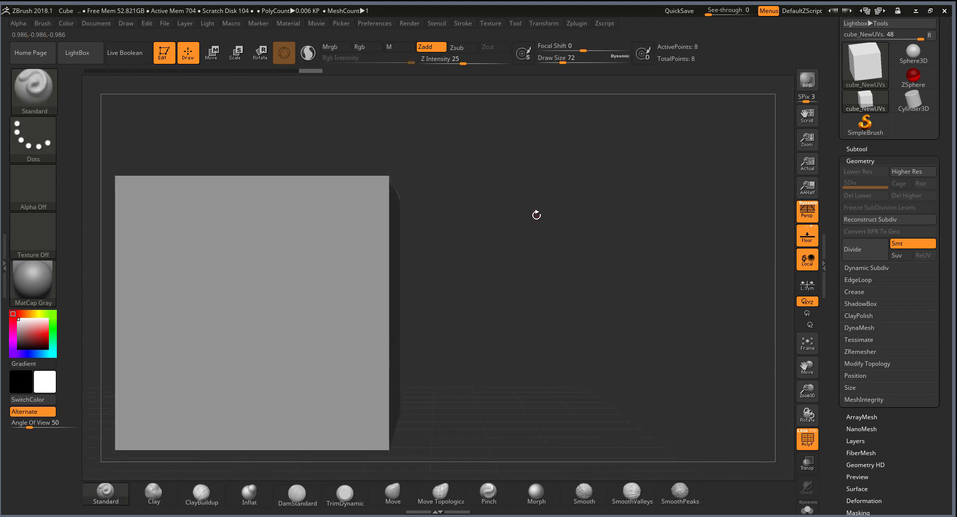
{"action": "left_click_drag", "start_coordinate": [507, 142], "coordinate": [423, 385], "text": "ctrl"}
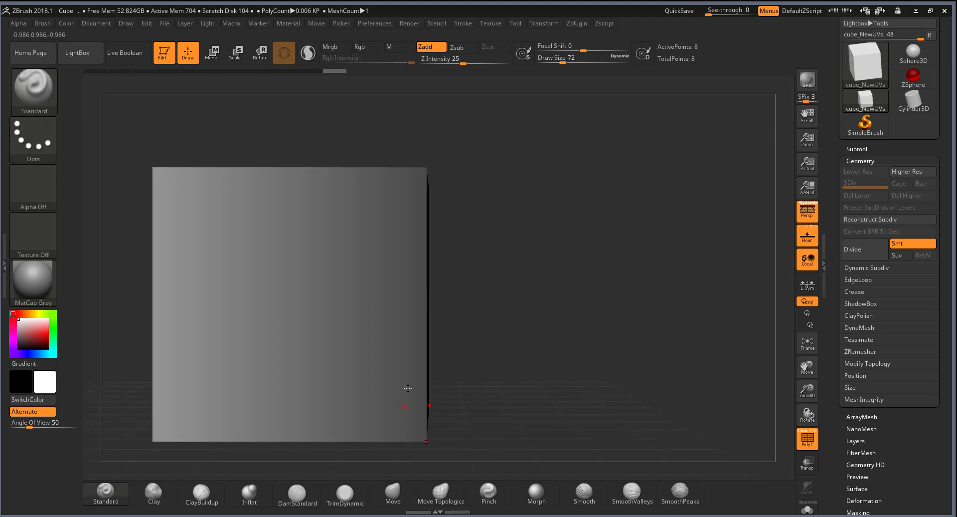
{"action": "mouse_move", "coordinate": [583, 266]}
{"action": "left_mouse_down"}
{"action": "mouse_move", "coordinate": [641, 266]}
{"action": "mouse_move", "coordinate": [573, 271]}
{"action": "left_mouse_up"}
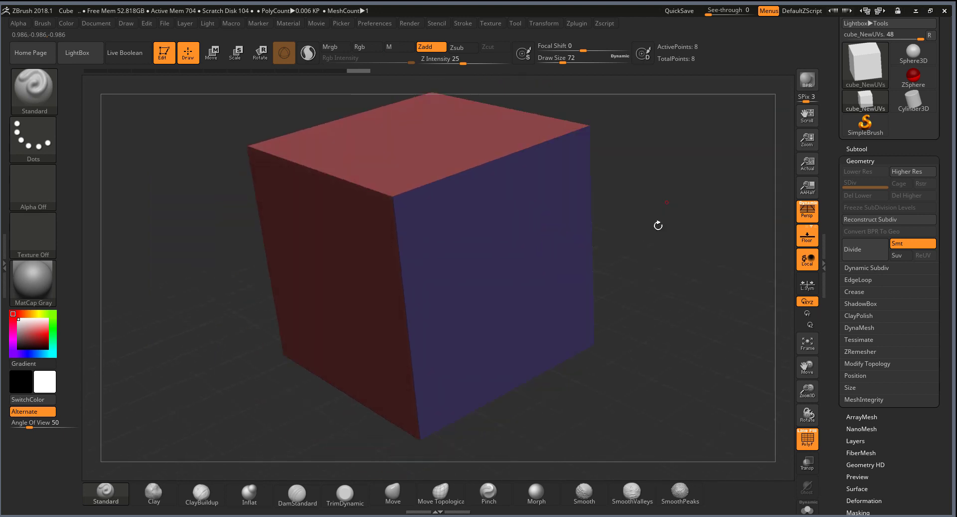
{"action": "left_click_drag", "start_coordinate": [535, 200], "coordinate": [496, 216]}
Step: Apply the MatCap Gray material to the two-coloured cube
{"action": "mouse_move", "coordinate": [435, 213]}
{"action": "left_mouse_down"}
{"action": "mouse_move", "coordinate": [670, 239]}
{"action": "mouse_move", "coordinate": [559, 407]}
{"action": "left_mouse_up"}
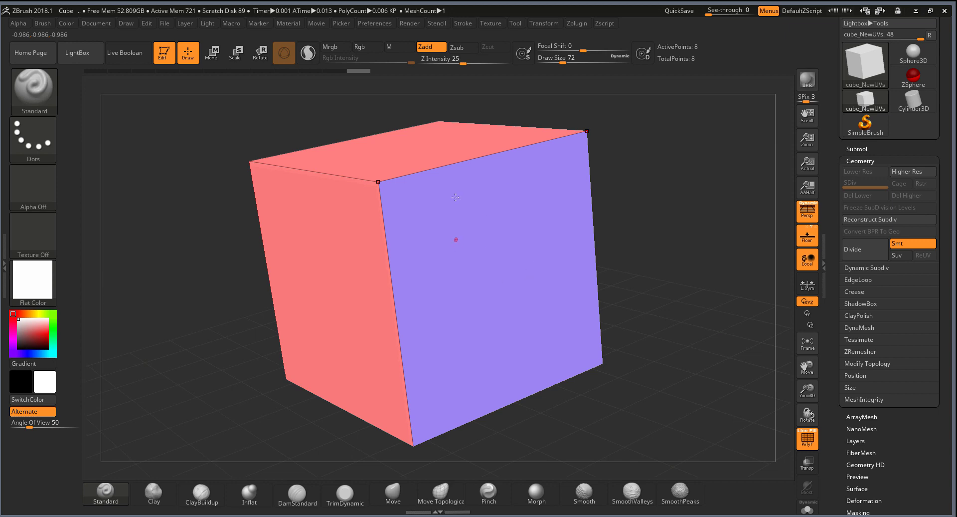
{"action": "left_click", "coordinate": [28, 289]}
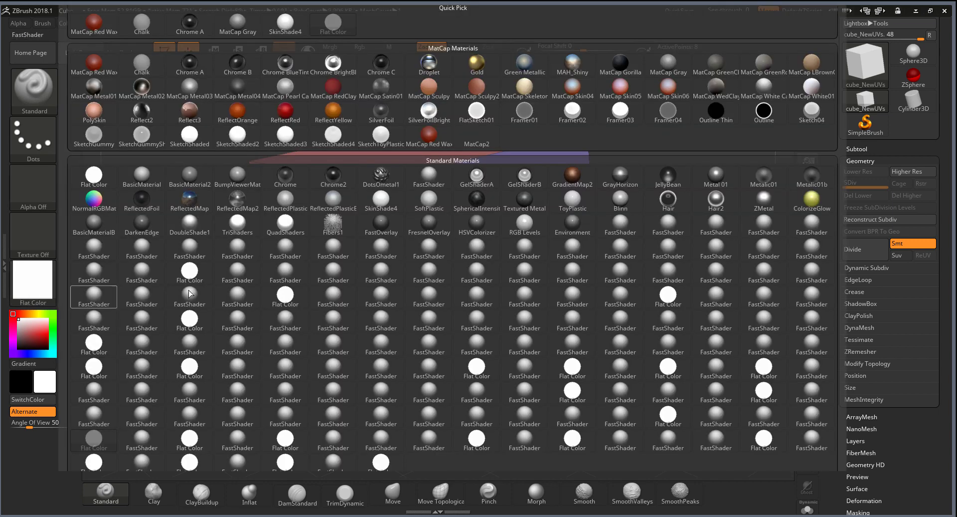
{"action": "left_click", "coordinate": [668, 65]}
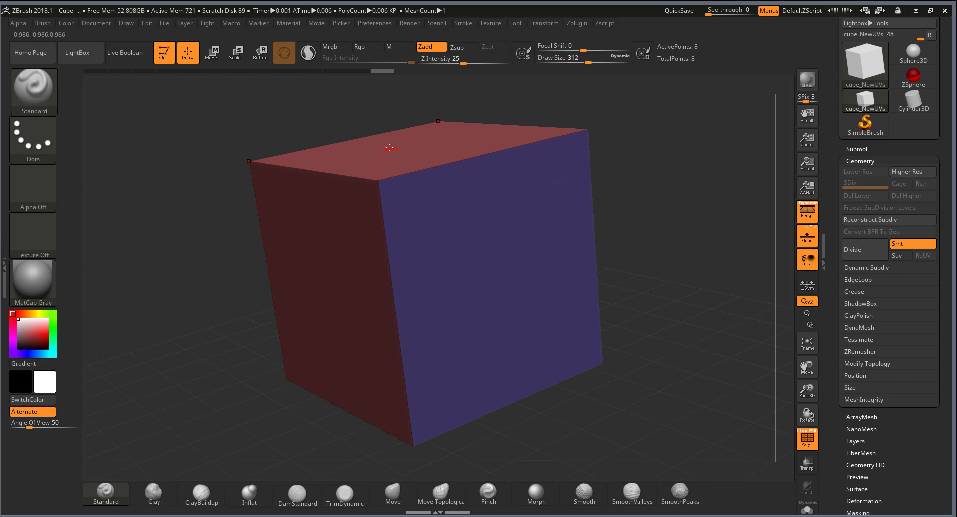
Step: Rotate the cube and toggle the PolyF polygroup display off and back on
{"action": "left_click_drag", "start_coordinate": [427, 393], "coordinate": [617, 207]}
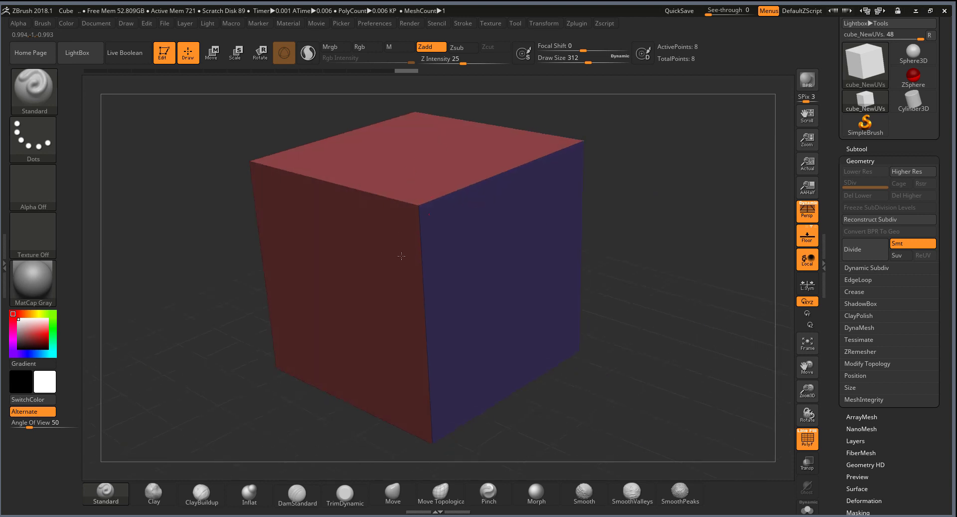
{"action": "left_click_drag", "start_coordinate": [688, 209], "coordinate": [426, 203]}
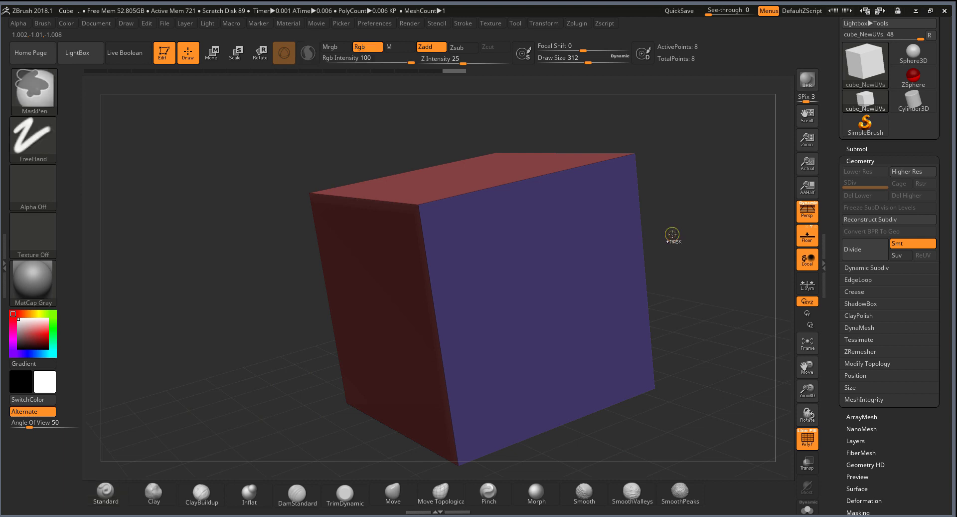
{"action": "left_click_drag", "start_coordinate": [672, 235], "coordinate": [704, 231]}
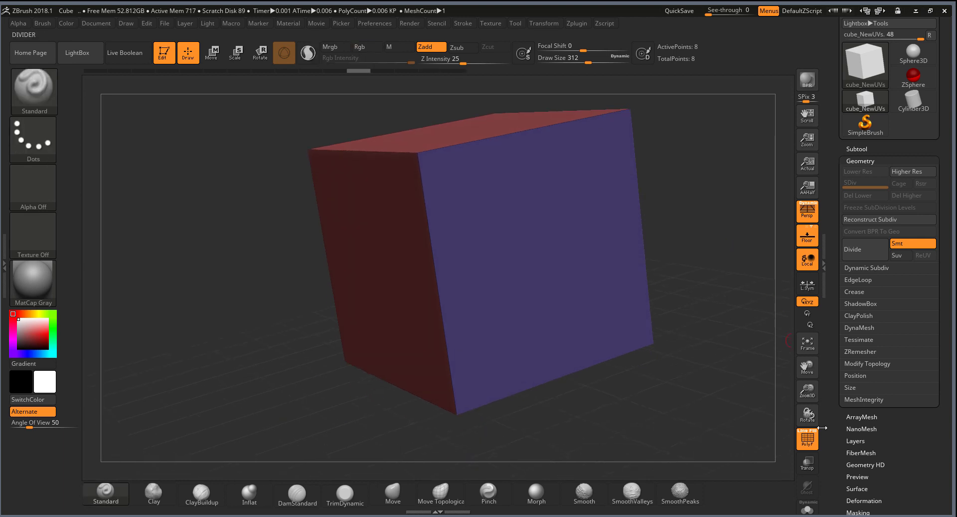
{"action": "left_click", "coordinate": [807, 439]}
{"action": "left_click_drag", "start_coordinate": [765, 379], "coordinate": [746, 393]}
{"action": "left_click", "coordinate": [808, 438]}
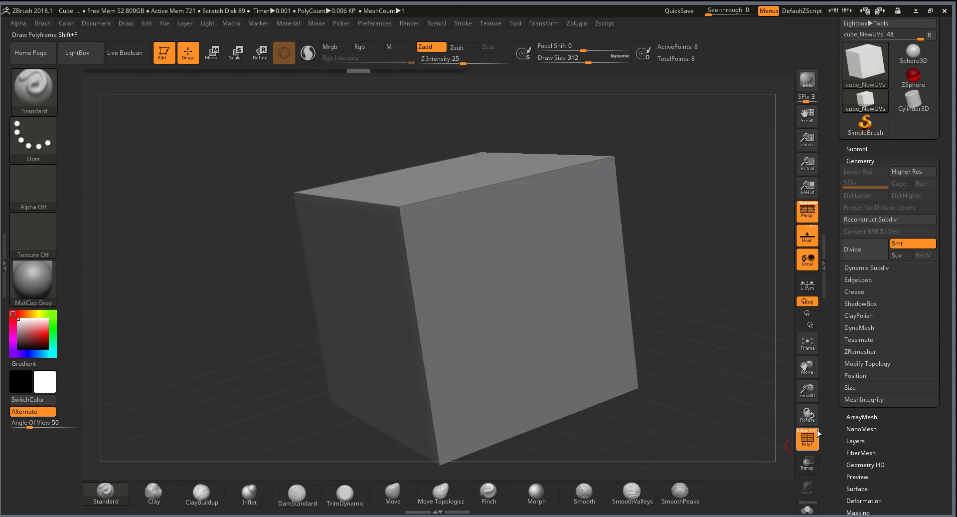
{"action": "mouse_move", "coordinate": [678, 254]}
{"action": "left_mouse_down"}
{"action": "mouse_move", "coordinate": [683, 265]}
{"action": "mouse_move", "coordinate": [493, 139]}
{"action": "left_mouse_up"}
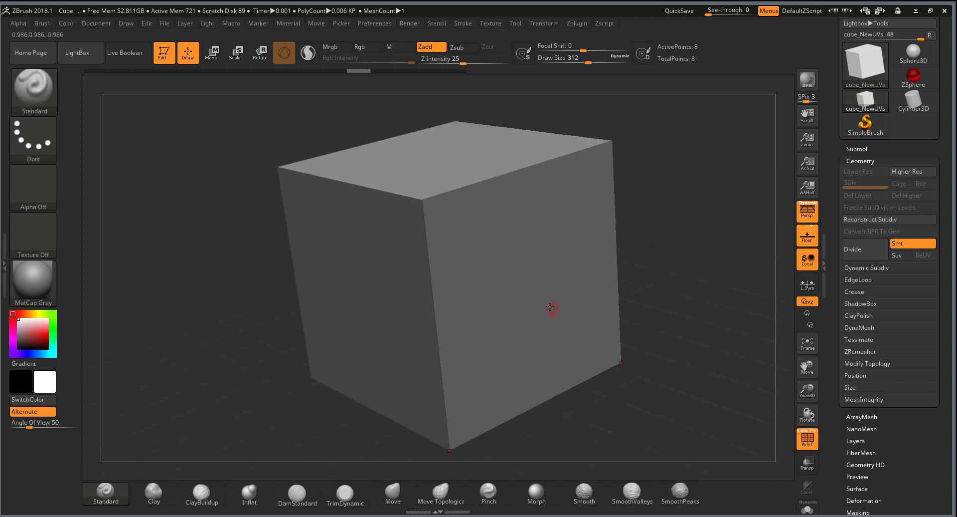
Step: Subdivide the cube once, show its polygroups, and step between base and smoothed levels
{"action": "left_click", "coordinate": [859, 247]}
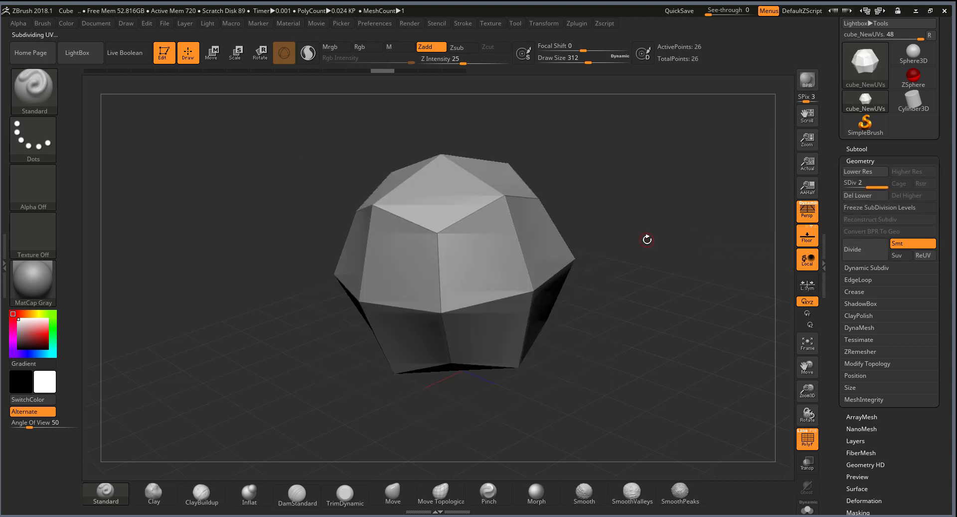
{"action": "left_click_drag", "start_coordinate": [671, 224], "coordinate": [787, 460]}
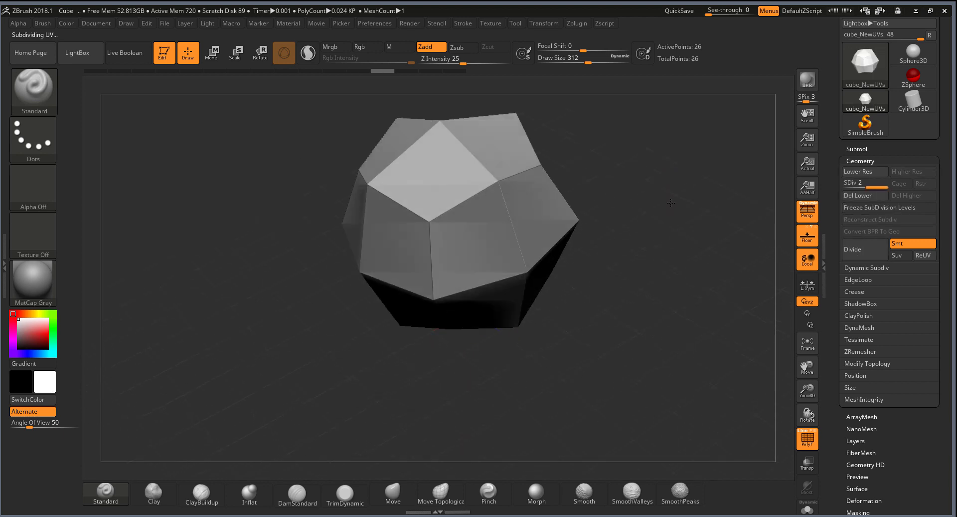
{"action": "left_click", "coordinate": [812, 435]}
{"action": "left_click_drag", "start_coordinate": [706, 381], "coordinate": [506, 136]}
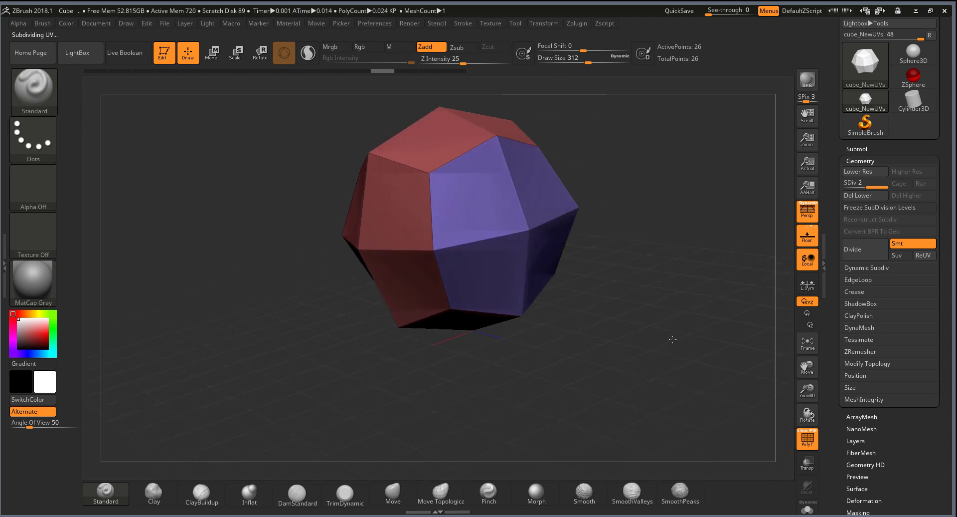
{"action": "left_click", "coordinate": [866, 187]}
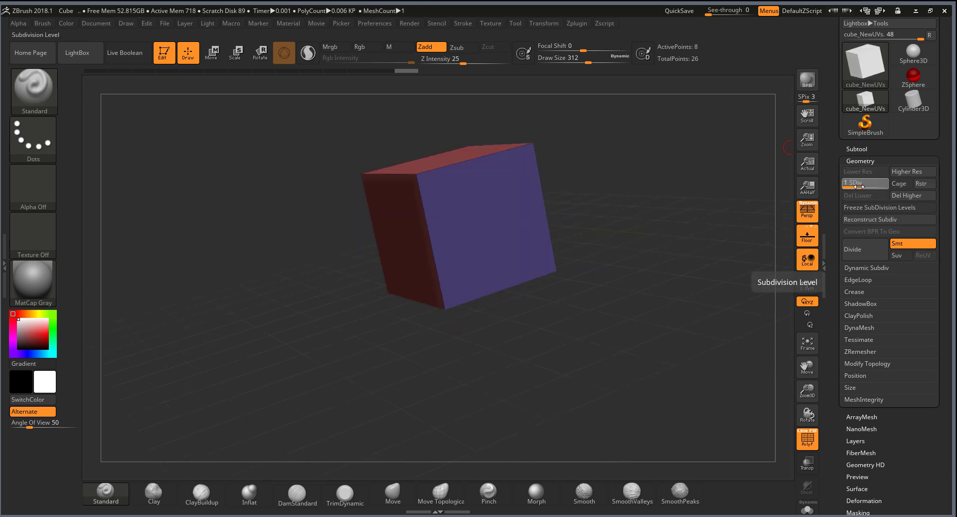
{"action": "left_click", "coordinate": [879, 184]}
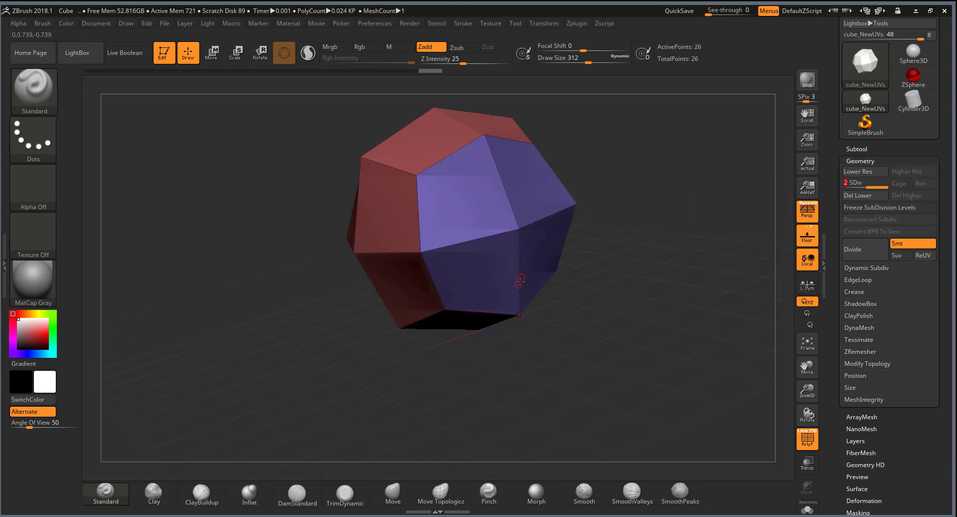
Step: Subdivide further into a smooth sphere, then Shift+D back down to the base cube
{"action": "left_click", "coordinate": [851, 253]}
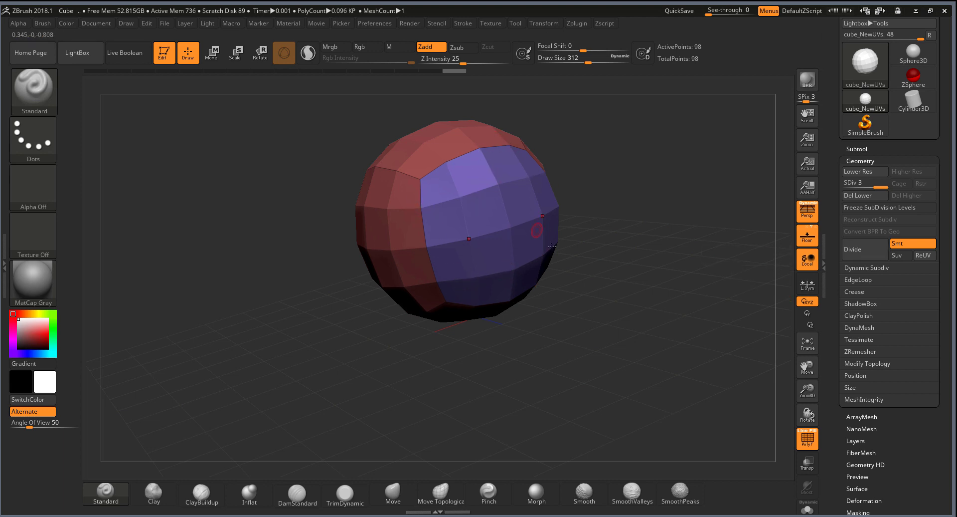
{"action": "left_click", "coordinate": [816, 433]}
{"action": "left_click", "coordinate": [816, 433]}
{"action": "key", "text": "ctrl"}
{"action": "key", "text": "ctrl+d"}
{"action": "key", "text": "ctrl+d"}
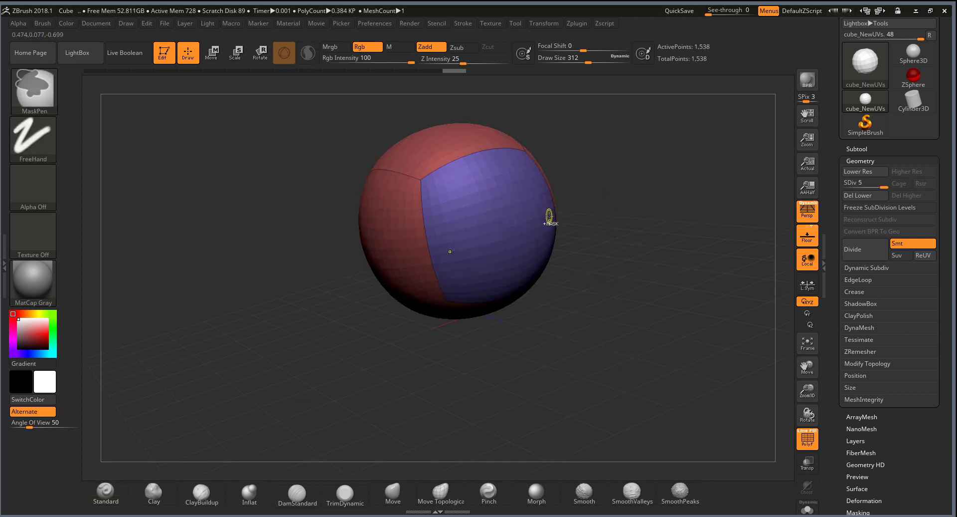
{"action": "mouse_move", "coordinate": [651, 228]}
{"action": "left_mouse_down", "text": "alt"}
{"action": "mouse_move", "coordinate": [667, 280]}
{"action": "mouse_move", "coordinate": [768, 220]}
{"action": "left_mouse_up", "text": "alt"}
{"action": "key", "text": "shift+d"}
{"action": "key", "text": "shift+d"}
{"action": "key", "text": "shift+d"}
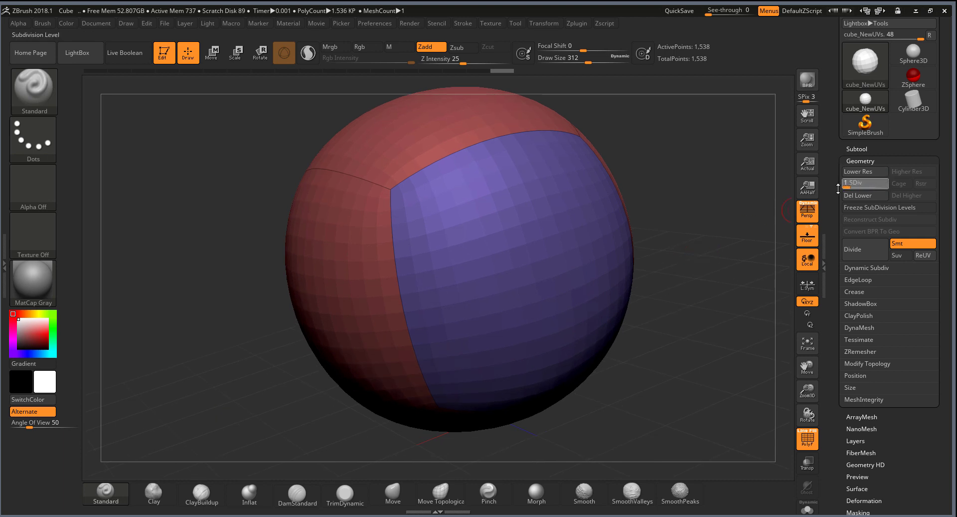
{"action": "key", "text": "shift+d"}
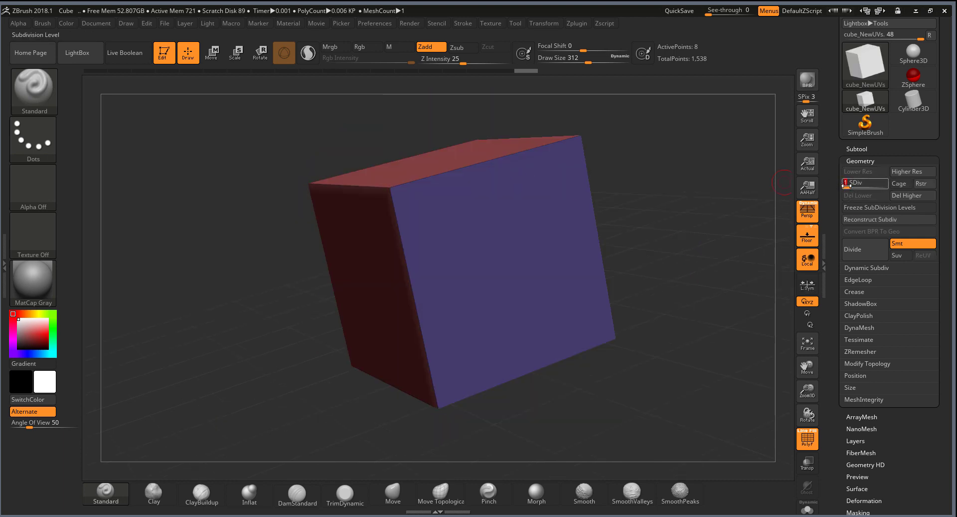
Step: Rotate the cube to a straight front view with perspective turned off
{"action": "left_click_drag", "start_coordinate": [847, 186], "coordinate": [855, 186]}
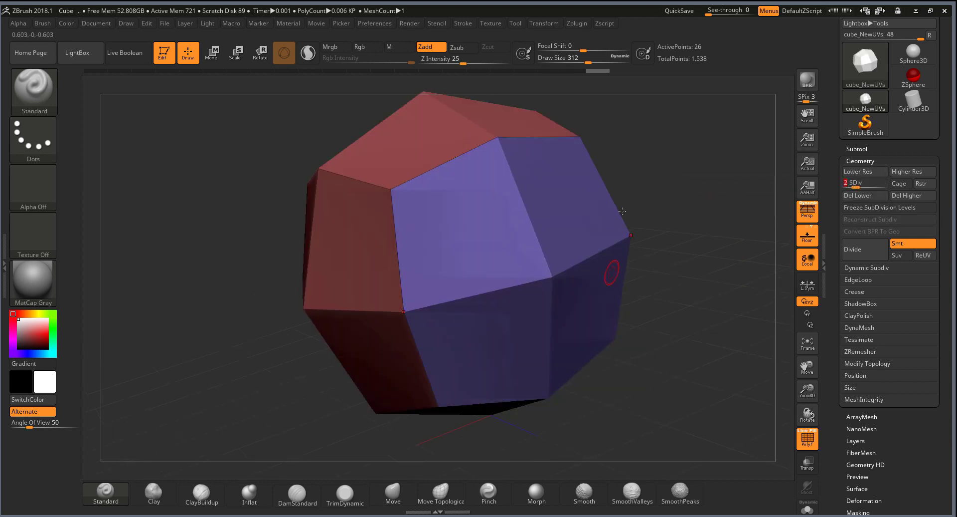
{"action": "left_click_drag", "start_coordinate": [688, 221], "coordinate": [673, 214], "text": "shift"}
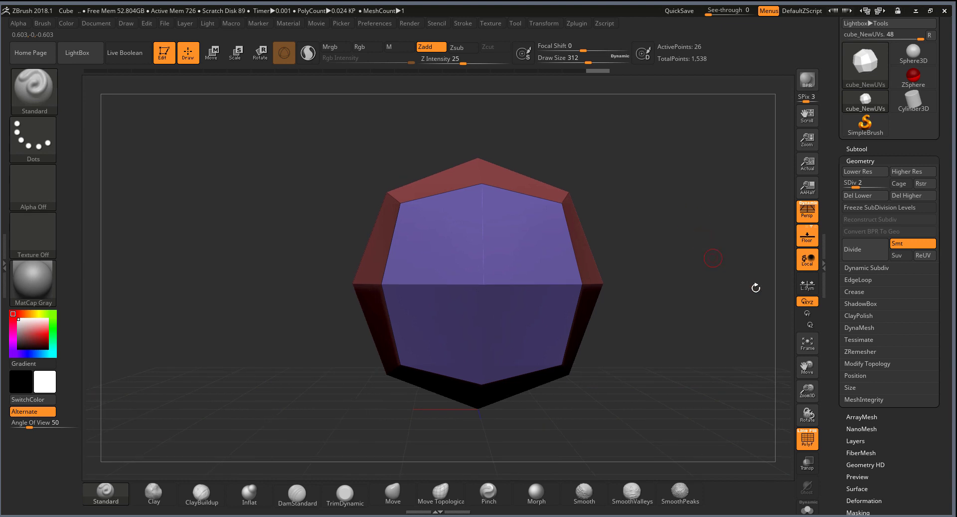
{"action": "left_click", "coordinate": [808, 210]}
{"action": "left_click_drag", "start_coordinate": [857, 183], "coordinate": [845, 183]}
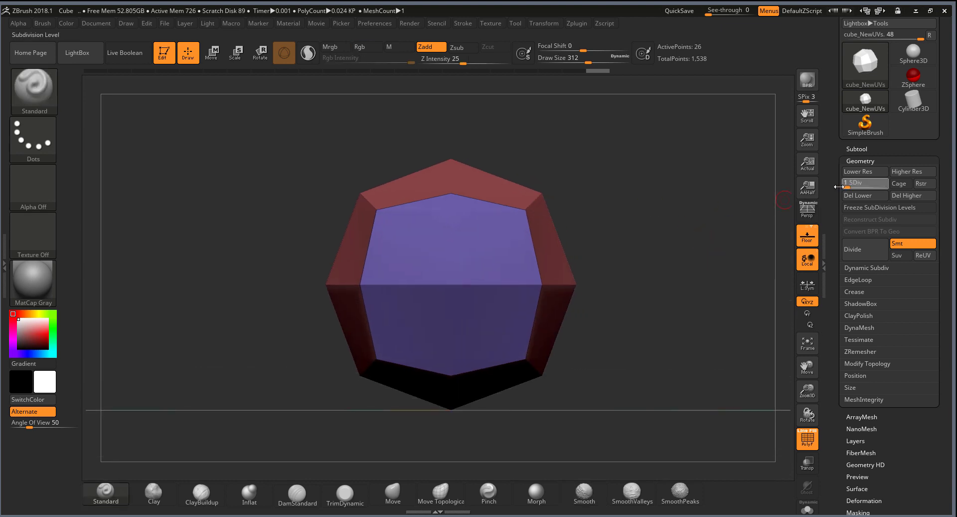
{"action": "key", "text": "super"}
{"action": "left_click", "coordinate": [646, 173]}
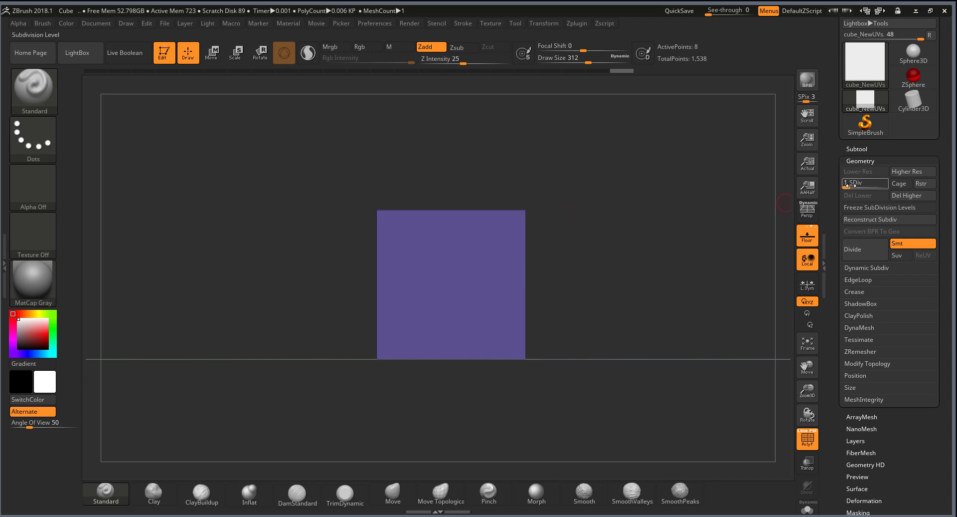
Step: Test subdivision levels and a rectangle hide and reveal, then settle at SDiv 3
{"action": "mouse_move", "coordinate": [847, 183]}
{"action": "left_mouse_down"}
{"action": "mouse_move", "coordinate": [865, 184]}
{"action": "mouse_move", "coordinate": [847, 185]}
{"action": "left_mouse_up"}
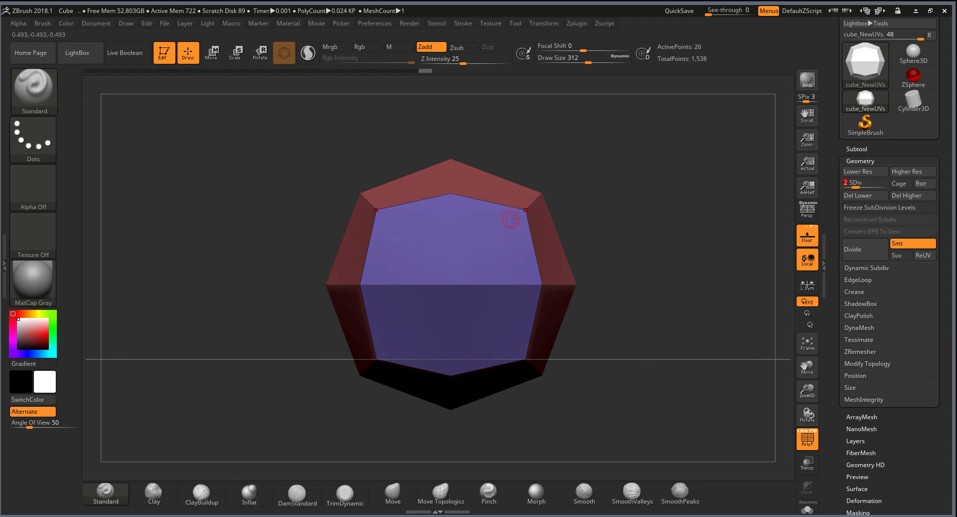
{"action": "left_click", "coordinate": [843, 184]}
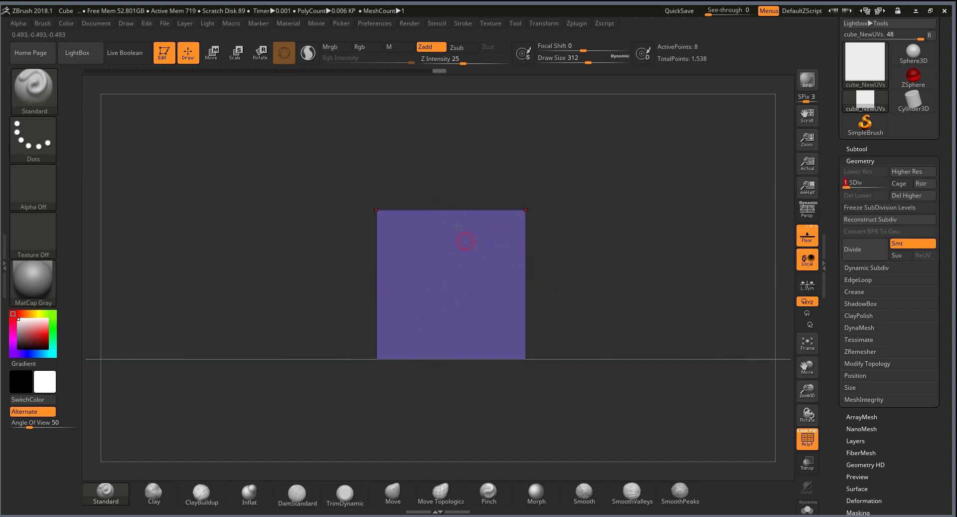
{"action": "left_click_drag", "start_coordinate": [317, 179], "coordinate": [593, 282], "text": "ctrl+shift"}
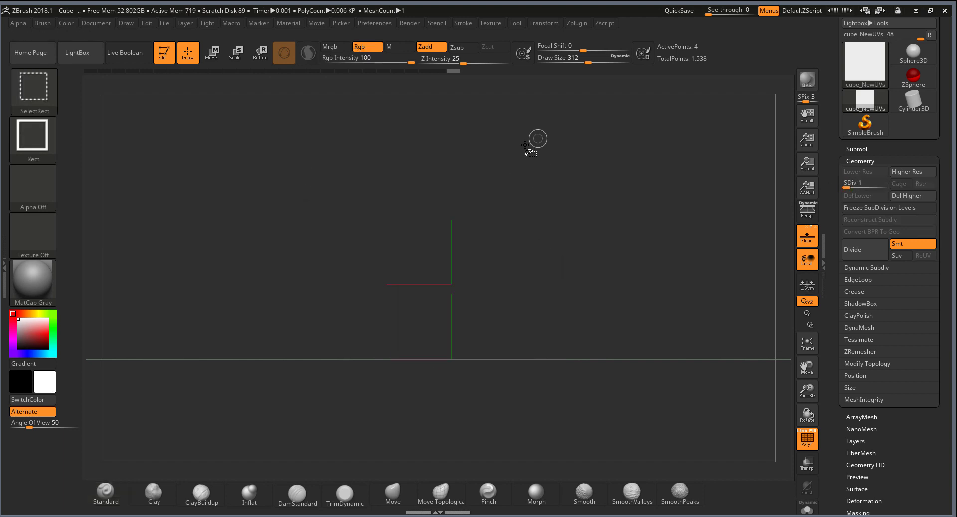
{"action": "left_click", "coordinate": [438, 412], "text": "ctrl+shift"}
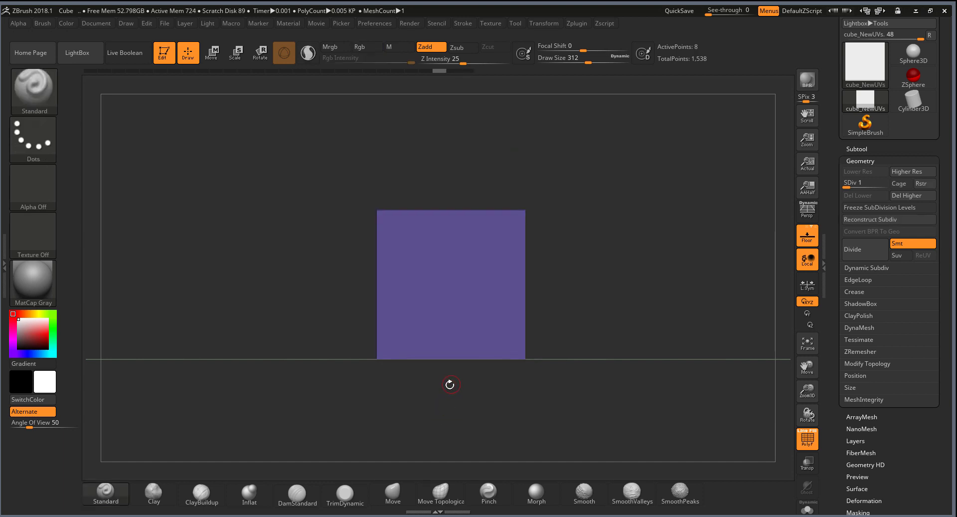
{"action": "key", "text": "ctrl+d"}
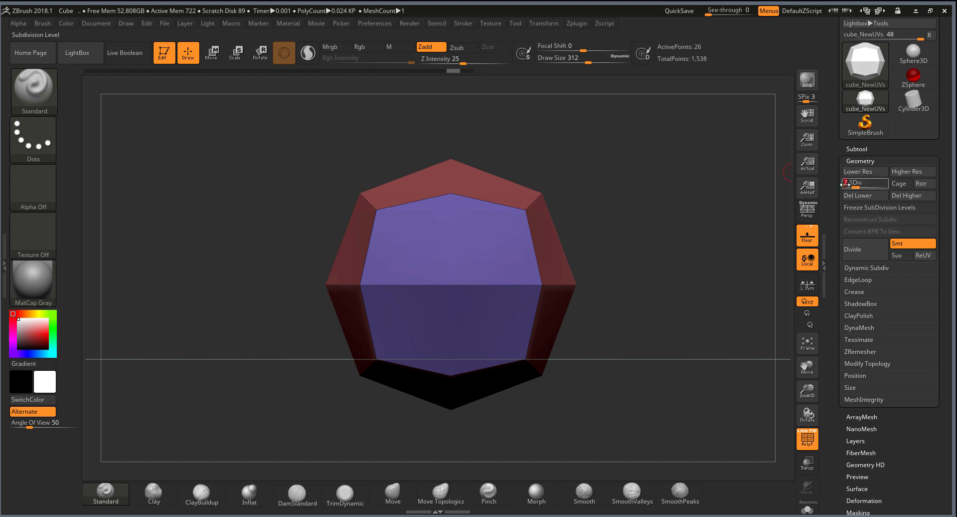
{"action": "left_click", "coordinate": [855, 187]}
{"action": "left_click_drag", "start_coordinate": [866, 186], "coordinate": [867, 186]}
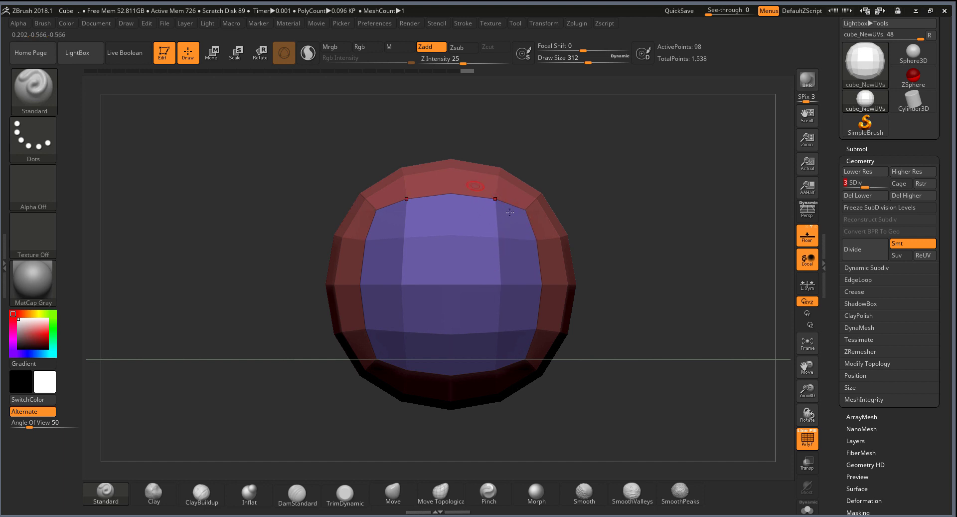
Step: Raise the mesh to SDiv 5, enlarge the brush and push in the top seam
{"action": "left_click_drag", "start_coordinate": [865, 187], "coordinate": [885, 186]}
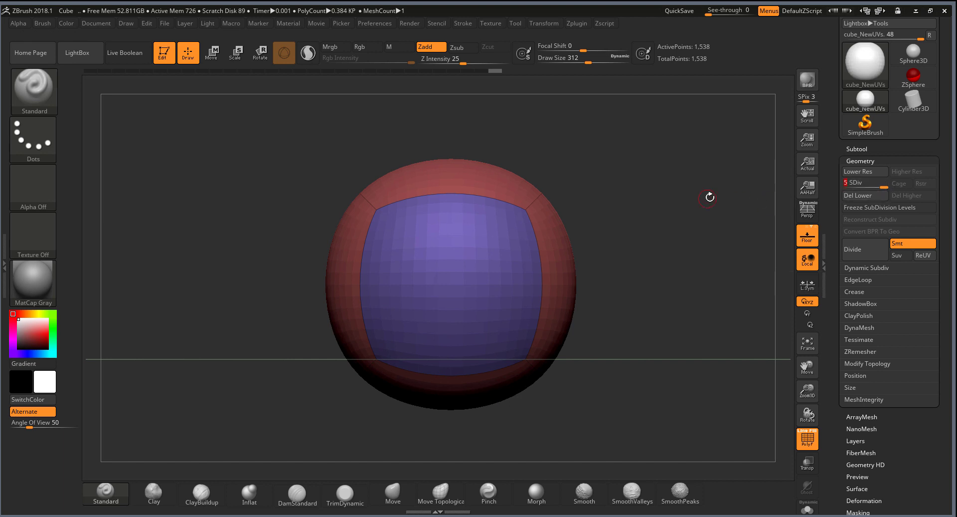
{"action": "mouse_move", "coordinate": [709, 197]}
{"action": "left_mouse_down"}
{"action": "mouse_move", "coordinate": [653, 196]}
{"action": "mouse_move", "coordinate": [642, 215]}
{"action": "mouse_move", "coordinate": [606, 230]}
{"action": "left_mouse_up"}
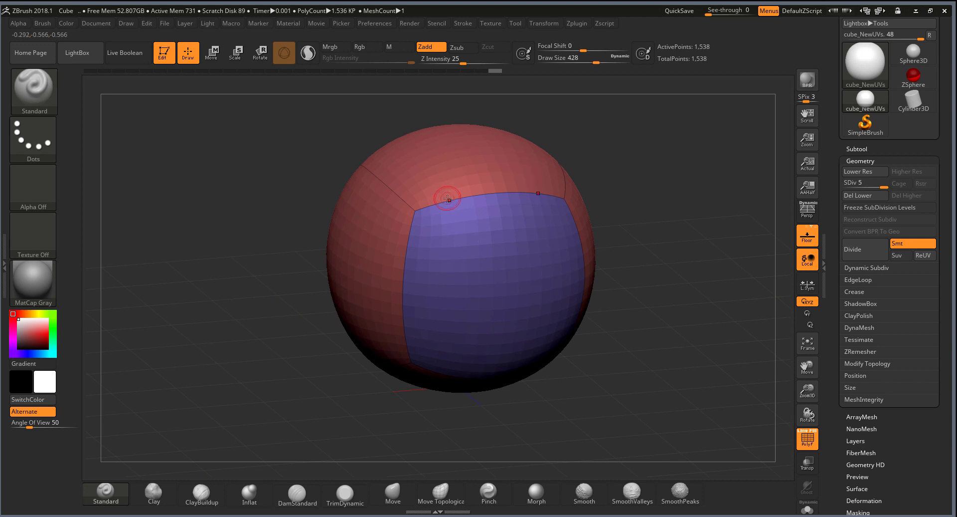
{"action": "left_click_drag", "start_coordinate": [598, 56], "coordinate": [617, 61]}
{"action": "left_click_drag", "start_coordinate": [465, 177], "coordinate": [438, 178]}
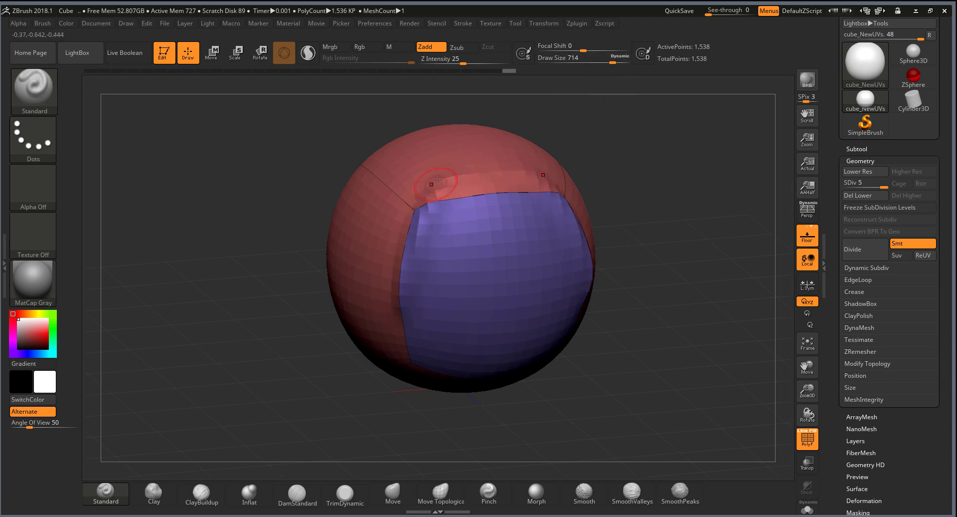
{"action": "mouse_move", "coordinate": [643, 194]}
{"action": "left_mouse_down"}
{"action": "mouse_move", "coordinate": [413, 287]}
{"action": "mouse_move", "coordinate": [453, 287]}
{"action": "left_mouse_up"}
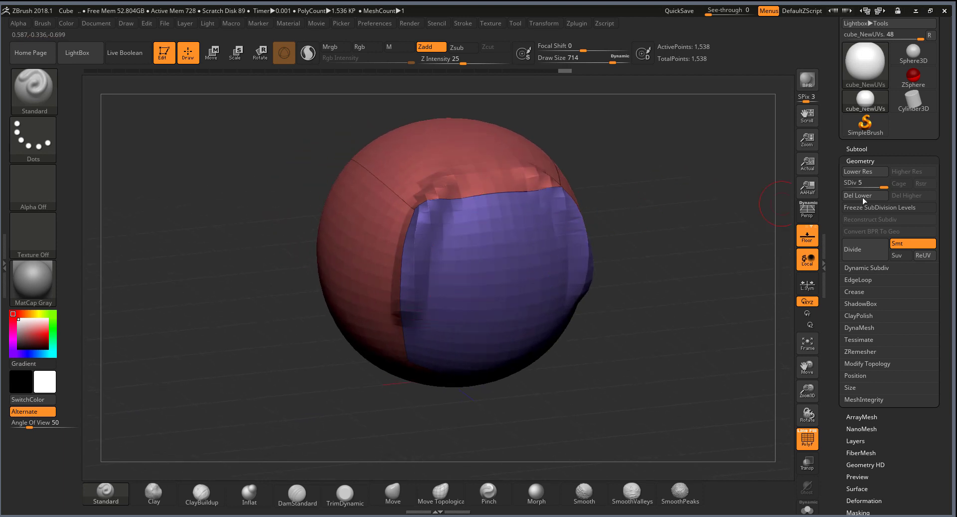
Step: Divide the mesh four more times, up to subdivision level 9
{"action": "left_click", "coordinate": [860, 255]}
{"action": "left_click", "coordinate": [860, 255]}
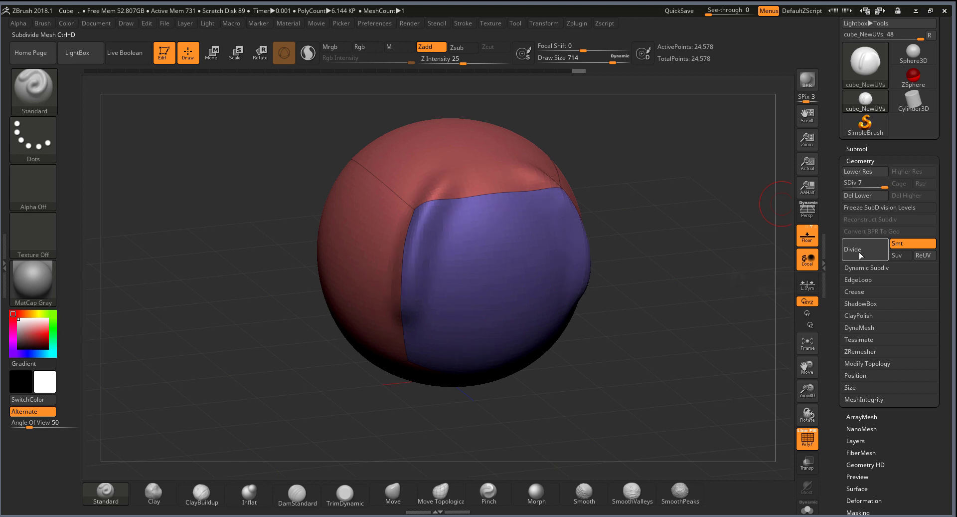
{"action": "left_click", "coordinate": [860, 255]}
{"action": "left_click", "coordinate": [860, 255]}
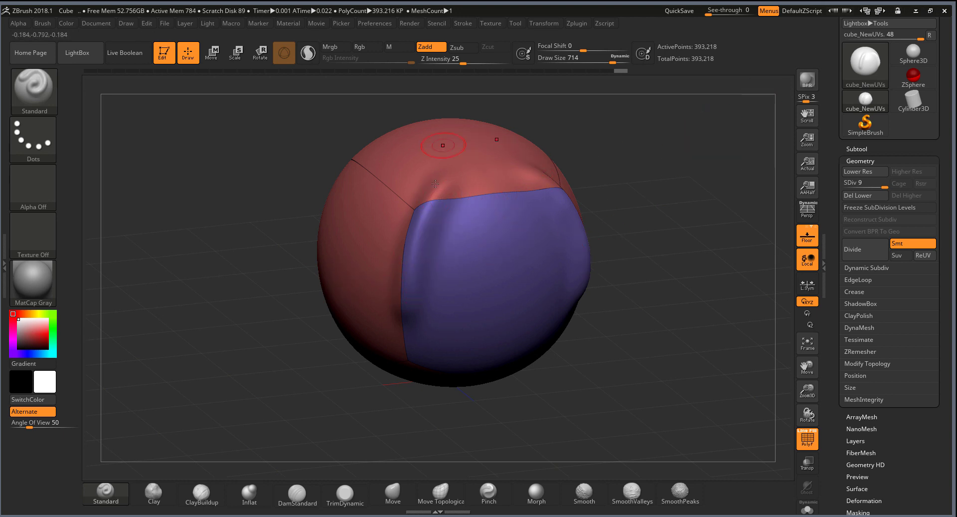
Step: Frame the sphere and sculpt vertical grooves into the blue face
{"action": "key", "text": "f"}
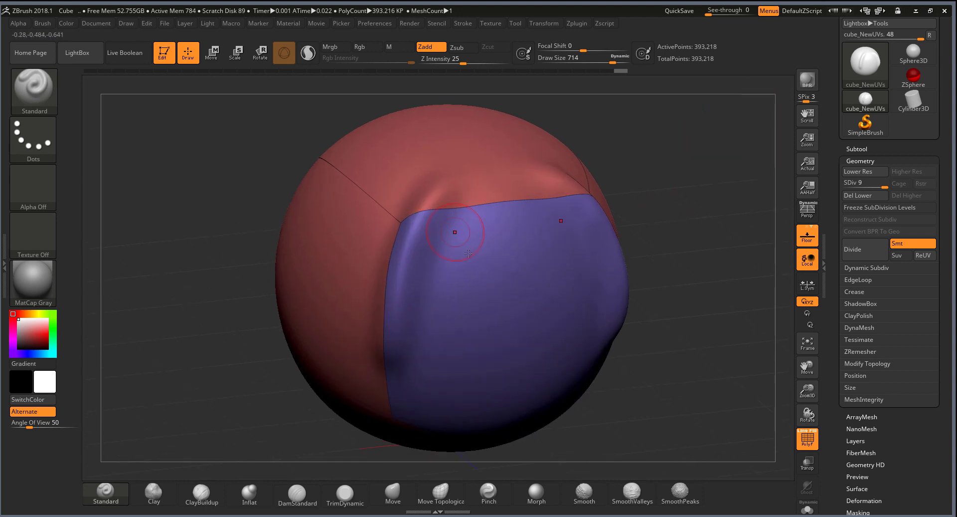
{"action": "left_click_drag", "start_coordinate": [471, 209], "coordinate": [476, 289]}
{"action": "left_click_drag", "start_coordinate": [554, 214], "coordinate": [556, 284]}
{"action": "left_click_drag", "start_coordinate": [469, 204], "coordinate": [467, 315]}
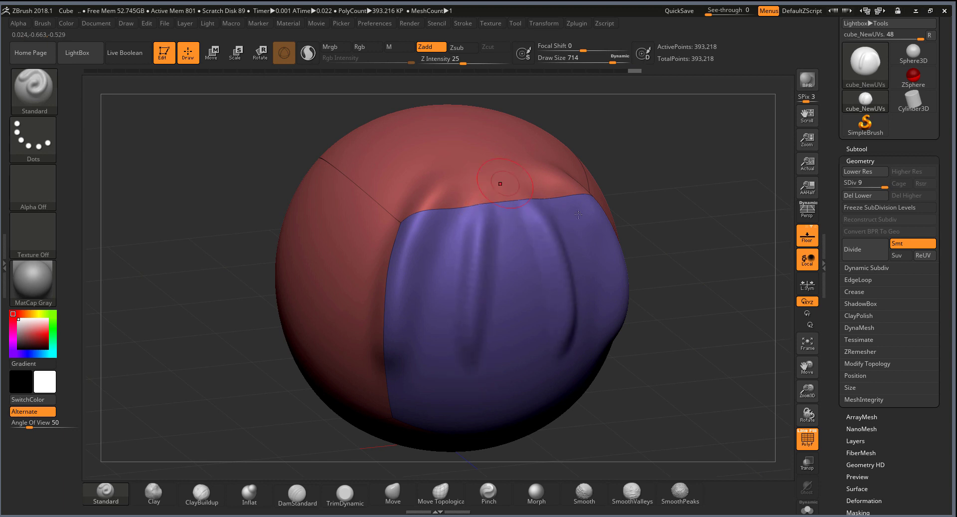
{"action": "mouse_move", "coordinate": [500, 181]}
{"action": "right_mouse_down", "text": "ctrl"}
{"action": "mouse_move", "coordinate": [706, 382]}
{"action": "mouse_move", "coordinate": [594, 348]}
{"action": "right_mouse_up", "text": "ctrl"}
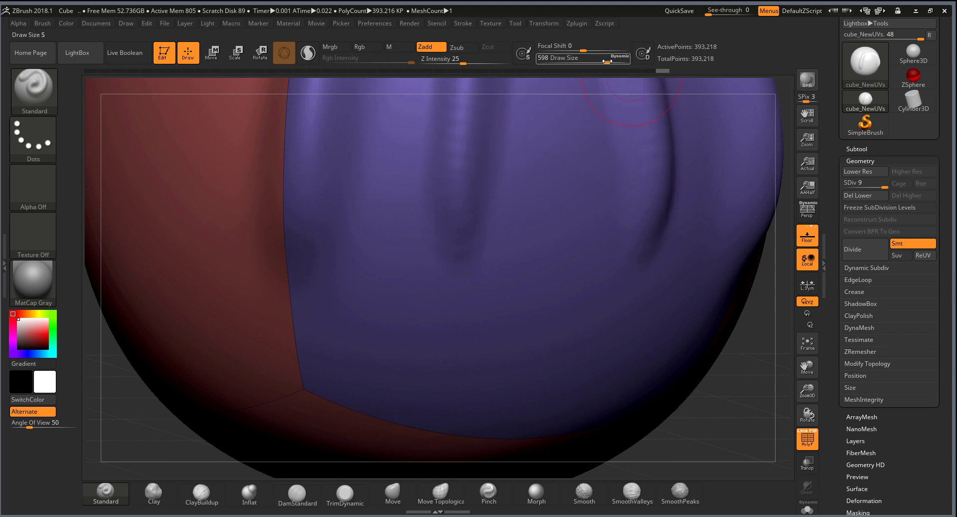
Step: Shrink the brush and carve mirrored curved creases on the blue face
{"action": "left_click_drag", "start_coordinate": [607, 62], "coordinate": [572, 63]}
{"action": "left_click_drag", "start_coordinate": [353, 252], "coordinate": [443, 279]}
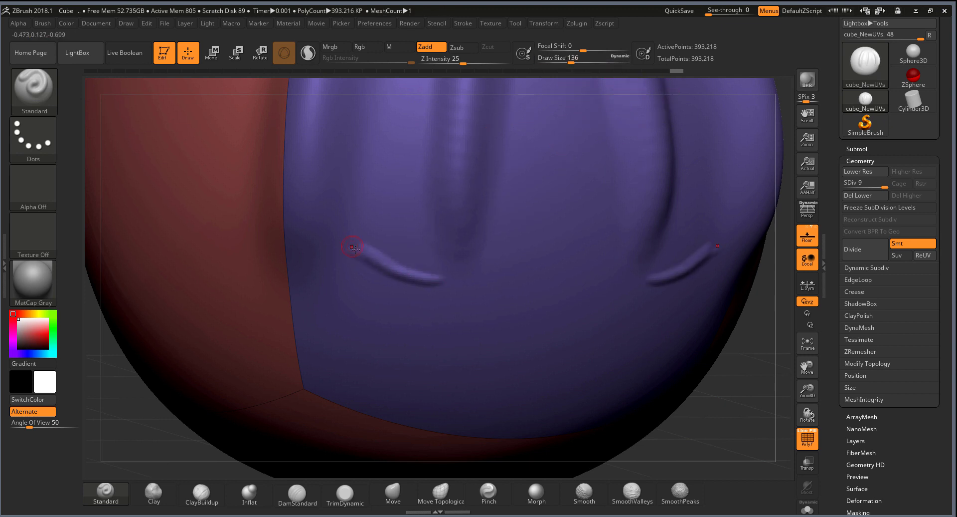
{"action": "left_click_drag", "start_coordinate": [350, 246], "coordinate": [439, 282]}
{"action": "left_click_drag", "start_coordinate": [745, 386], "coordinate": [741, 451], "text": "alt"}
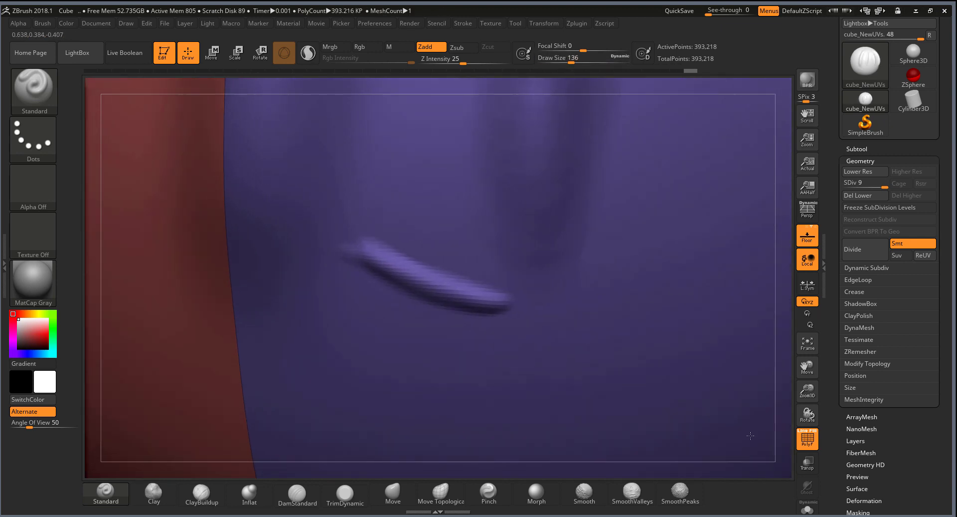
{"action": "left_click_drag", "start_coordinate": [790, 263], "coordinate": [766, 188], "text": "alt"}
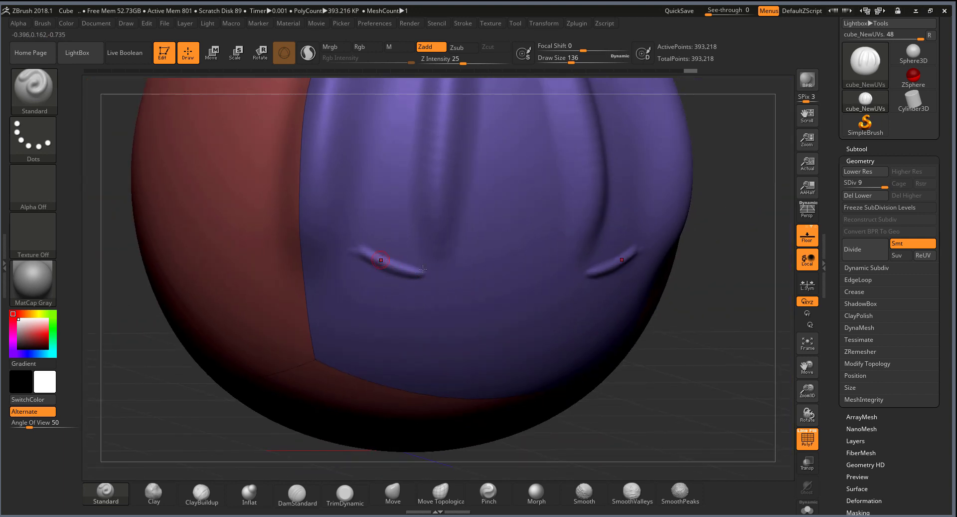
{"action": "left_click_drag", "start_coordinate": [423, 268], "coordinate": [422, 281], "text": "alt"}
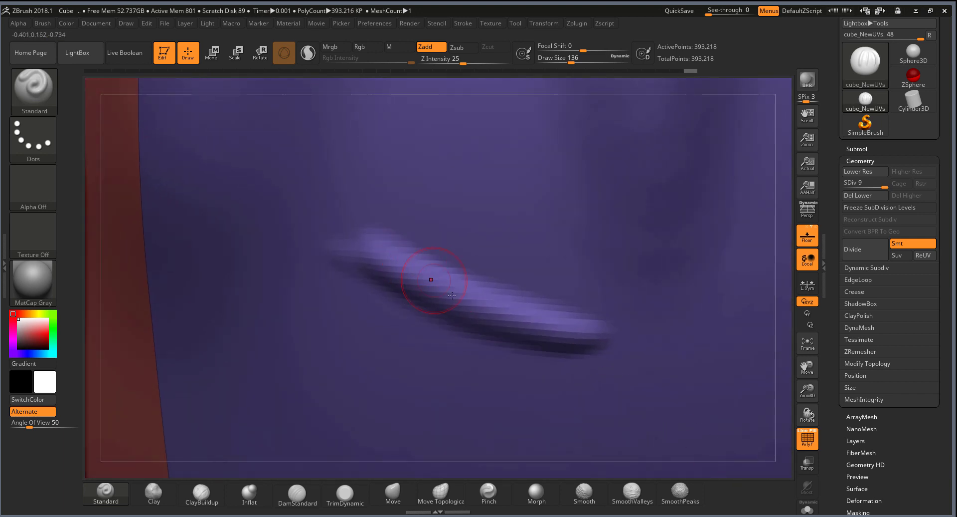
Step: Subdivide again, sculpt a small stick figure above the crease, then drop to SDiv 1
{"action": "left_click", "coordinate": [858, 257]}
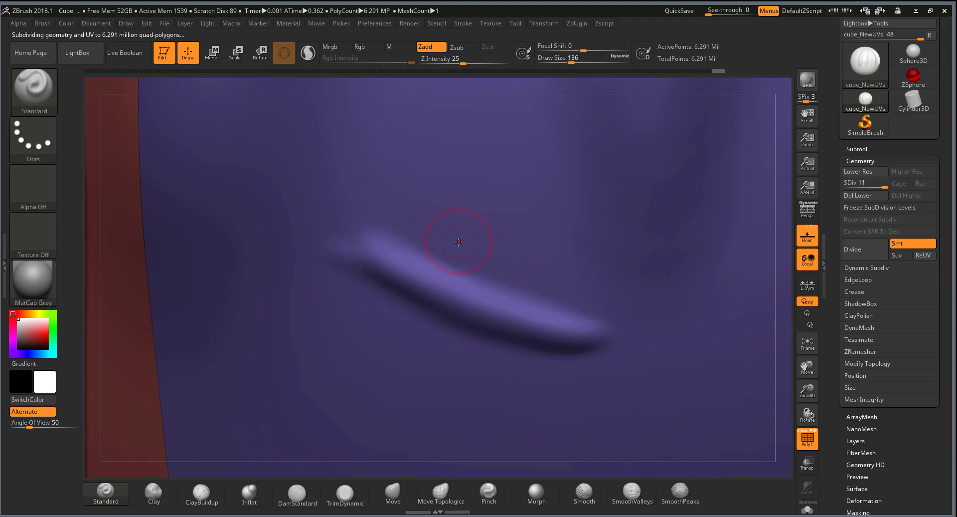
{"action": "key", "text": "bracketleft"}
{"action": "mouse_move", "coordinate": [421, 238]}
{"action": "left_mouse_down"}
{"action": "mouse_move", "coordinate": [519, 269]}
{"action": "mouse_move", "coordinate": [511, 167]}
{"action": "left_mouse_up"}
{"action": "left_click_drag", "start_coordinate": [519, 200], "coordinate": [531, 242]}
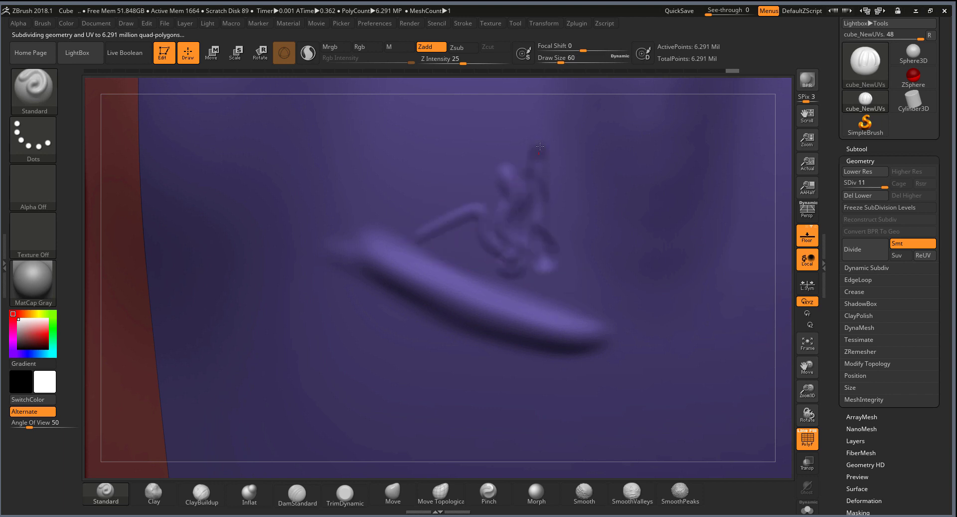
{"action": "left_click_drag", "start_coordinate": [808, 365], "coordinate": [778, 294]}
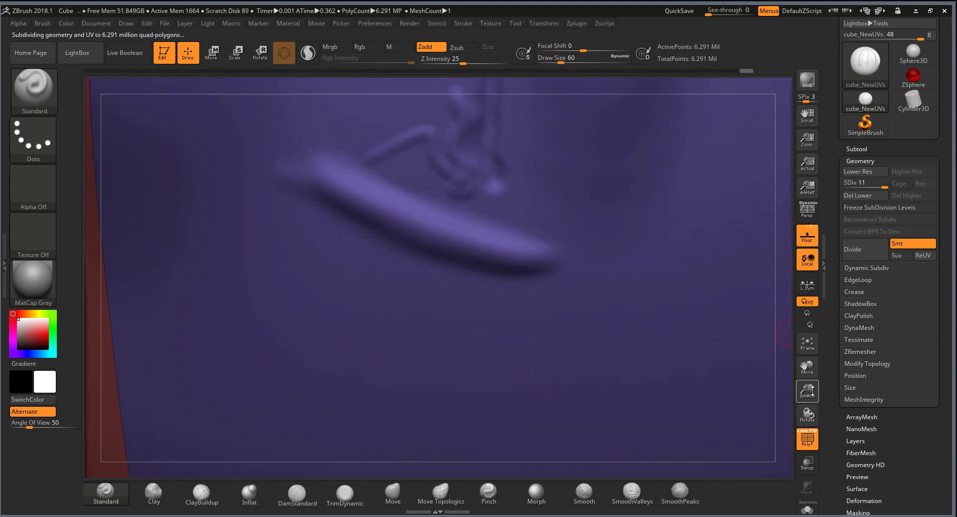
{"action": "left_click_drag", "start_coordinate": [807, 389], "coordinate": [662, 246]}
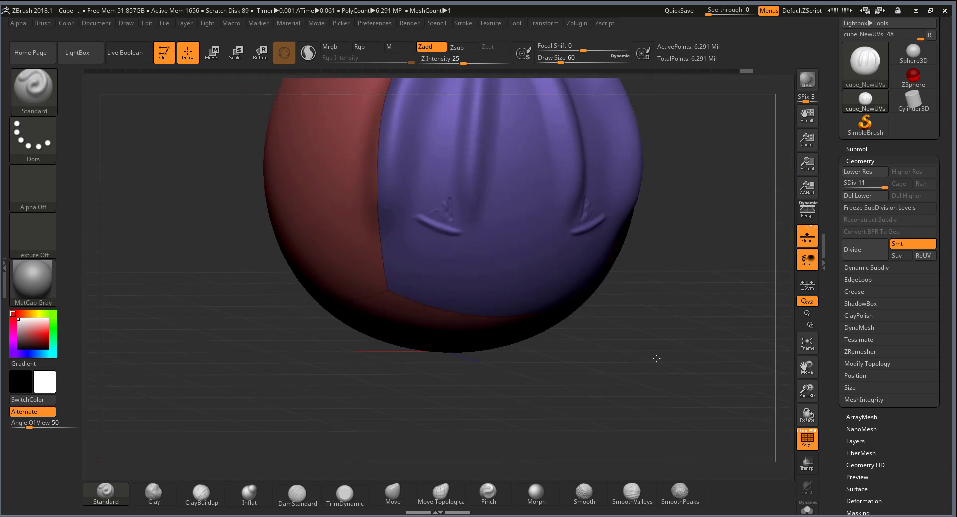
{"action": "mouse_move", "coordinate": [657, 288]}
{"action": "left_mouse_down"}
{"action": "mouse_move", "coordinate": [700, 359]}
{"action": "mouse_move", "coordinate": [618, 279]}
{"action": "mouse_move", "coordinate": [723, 260]}
{"action": "left_mouse_up"}
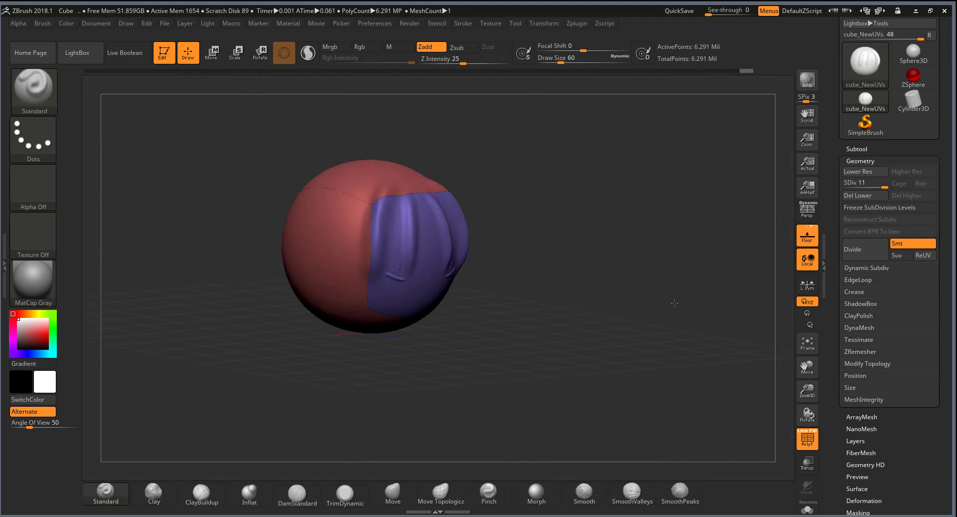
{"action": "left_click_drag", "start_coordinate": [870, 183], "coordinate": [854, 183]}
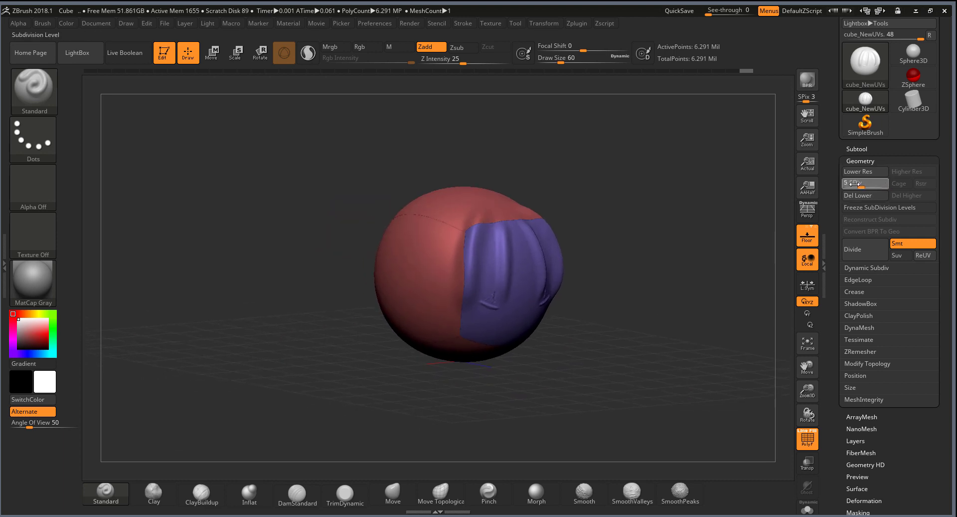
{"action": "mouse_move", "coordinate": [648, 237]}
{"action": "left_mouse_down"}
{"action": "mouse_move", "coordinate": [650, 263]}
{"action": "mouse_move", "coordinate": [665, 243]}
{"action": "left_mouse_up"}
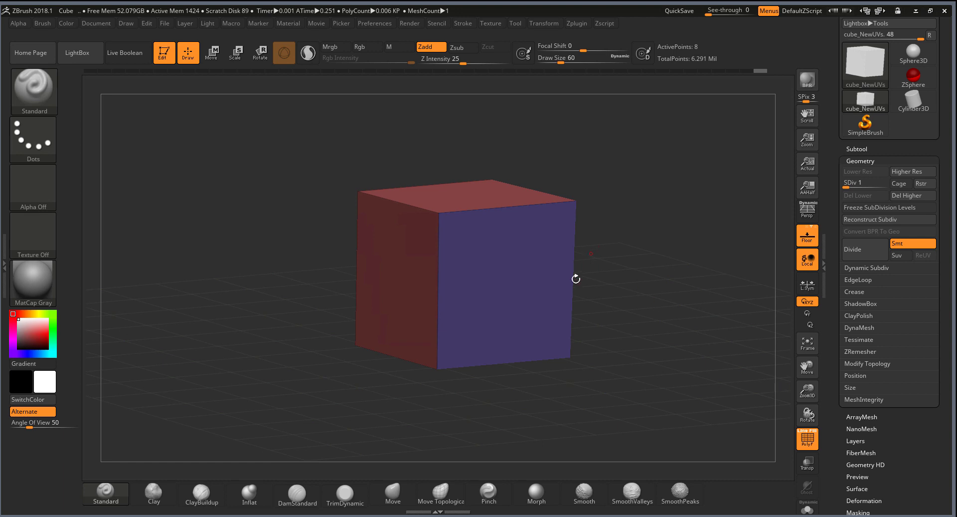
Step: Step the cube up with D through its subdivision levels to level 7
{"action": "key", "text": "d"}
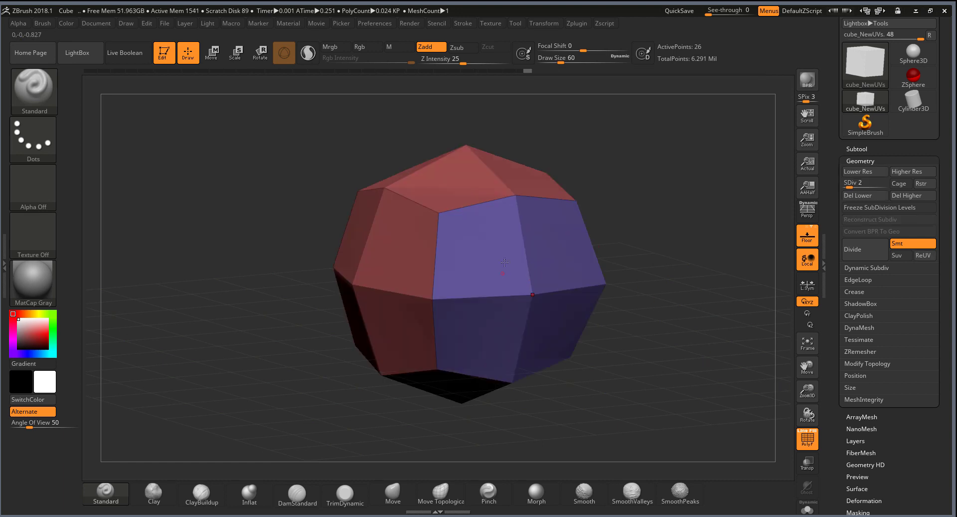
{"action": "key", "text": "d"}
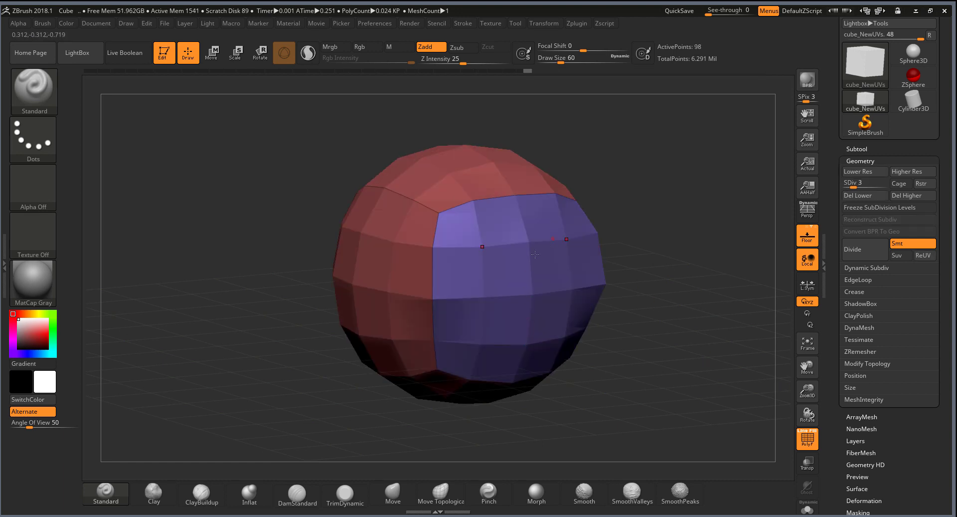
{"action": "key", "text": "d"}
{"action": "key", "text": "d"}
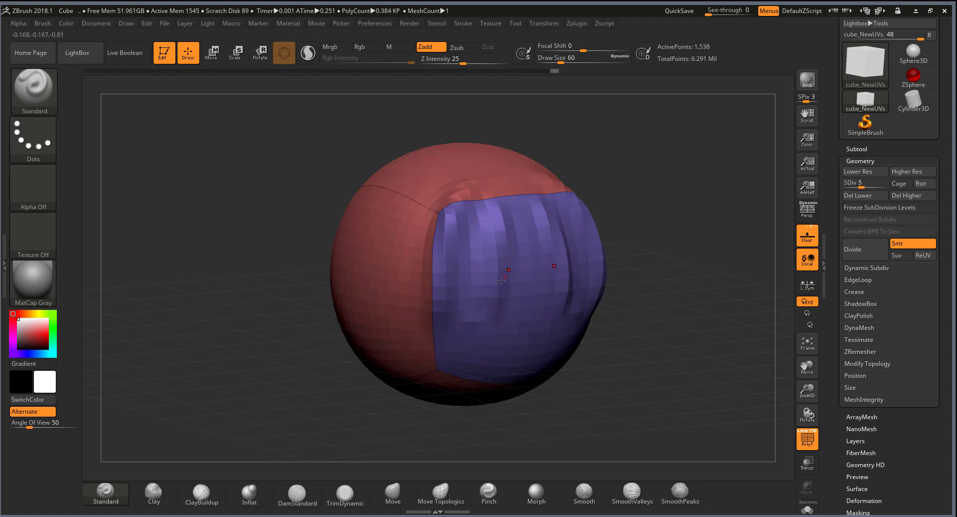
{"action": "key", "text": "d"}
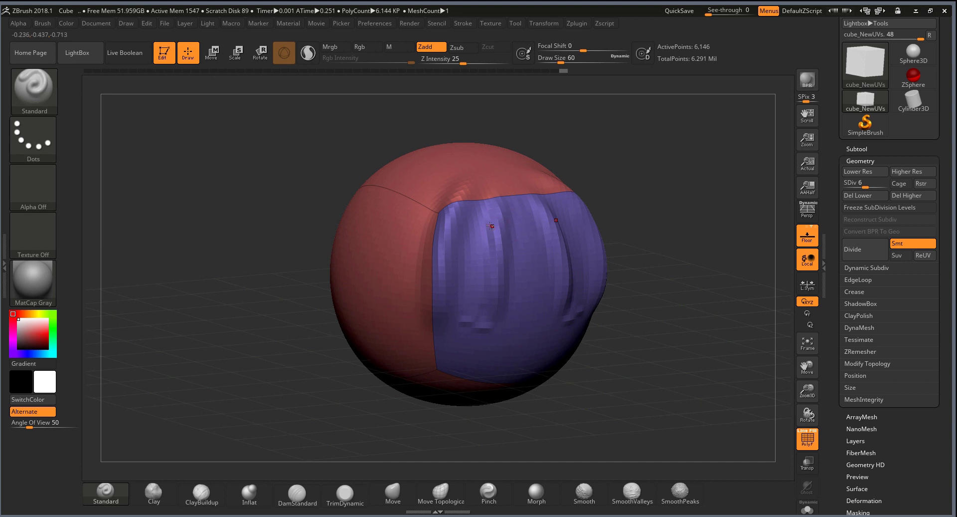
{"action": "key", "text": "d"}
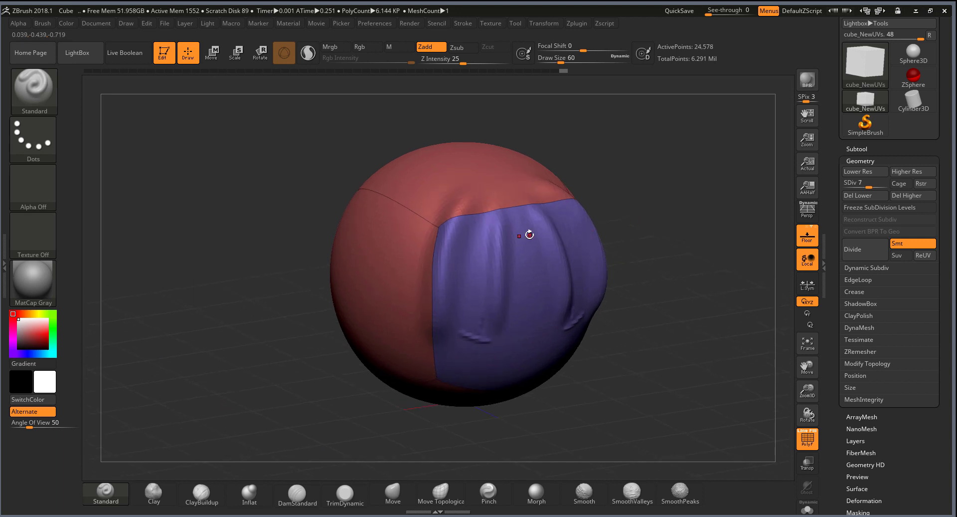
{"action": "left_click_drag", "start_coordinate": [676, 195], "coordinate": [658, 207]}
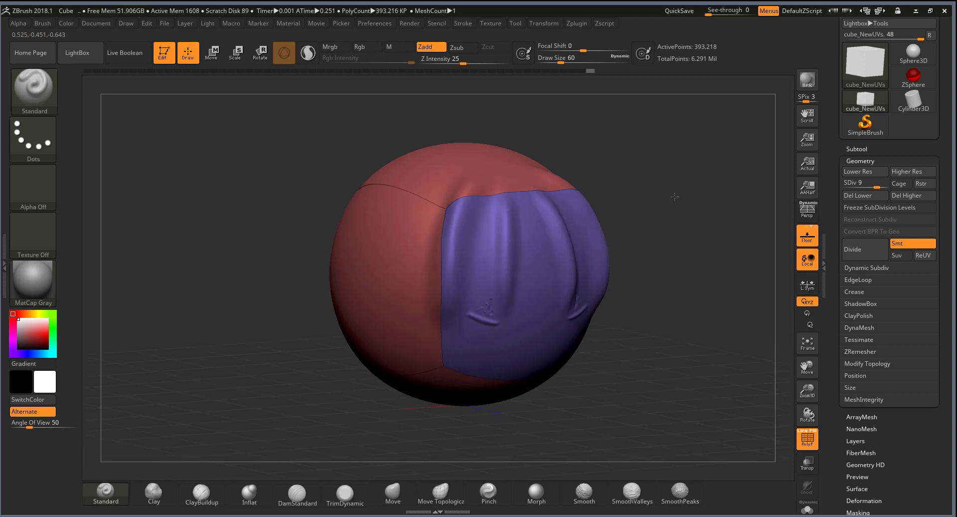
Step: Step back down with Shift+D to subdivision level 3 and orbit the view
{"action": "key", "text": "shift+d"}
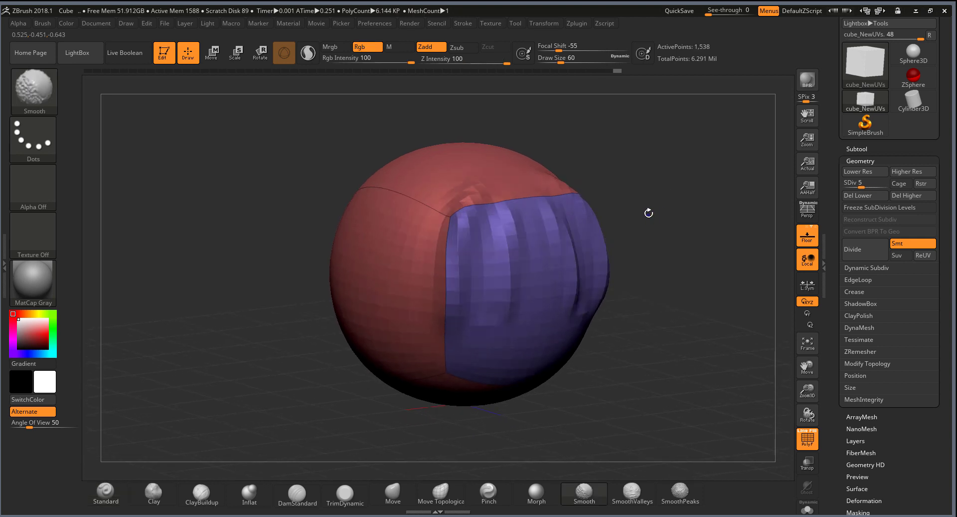
{"action": "key", "text": "shift+d"}
{"action": "key", "text": "shift+d"}
{"action": "key", "text": "shift+d"}
{"action": "key", "text": "shift+d"}
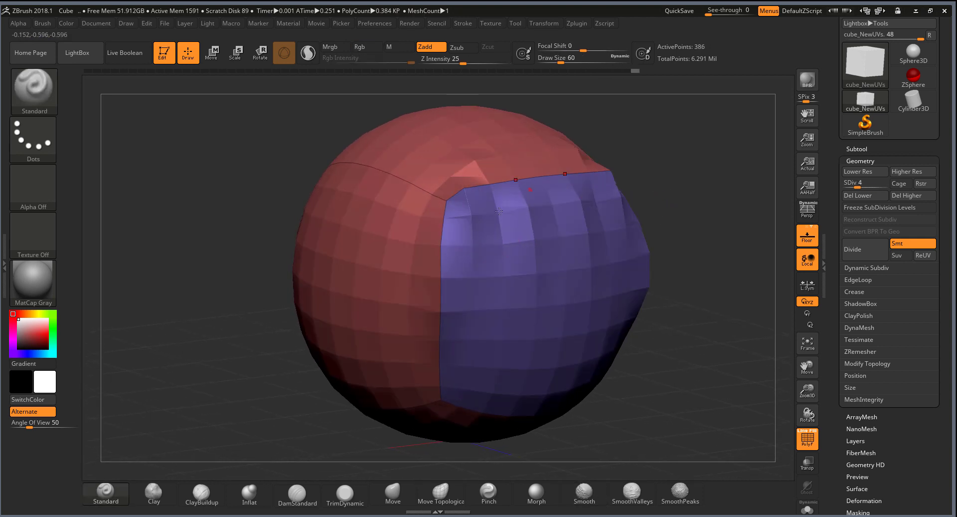
{"action": "key", "text": "d"}
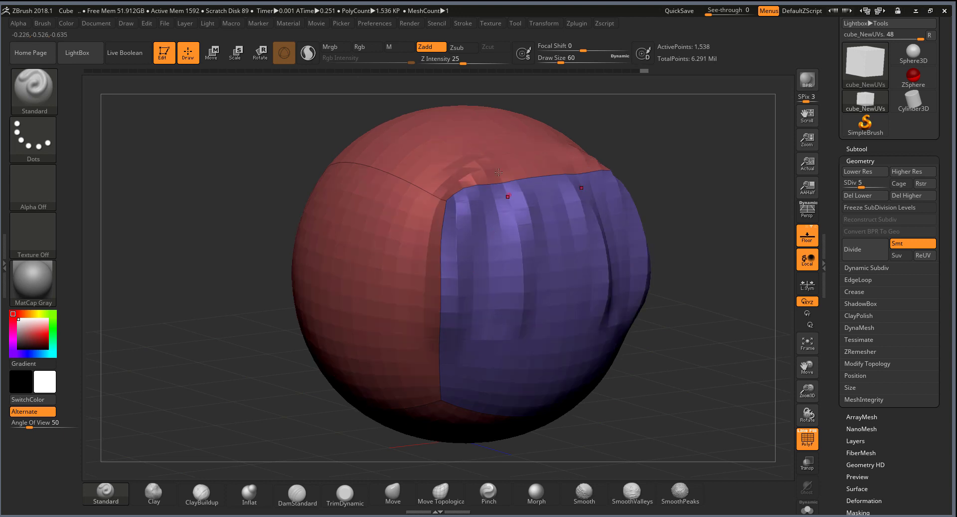
{"action": "left_click_drag", "start_coordinate": [732, 155], "coordinate": [559, 215]}
{"action": "key", "text": "shift+d"}
{"action": "key", "text": "shift+d"}
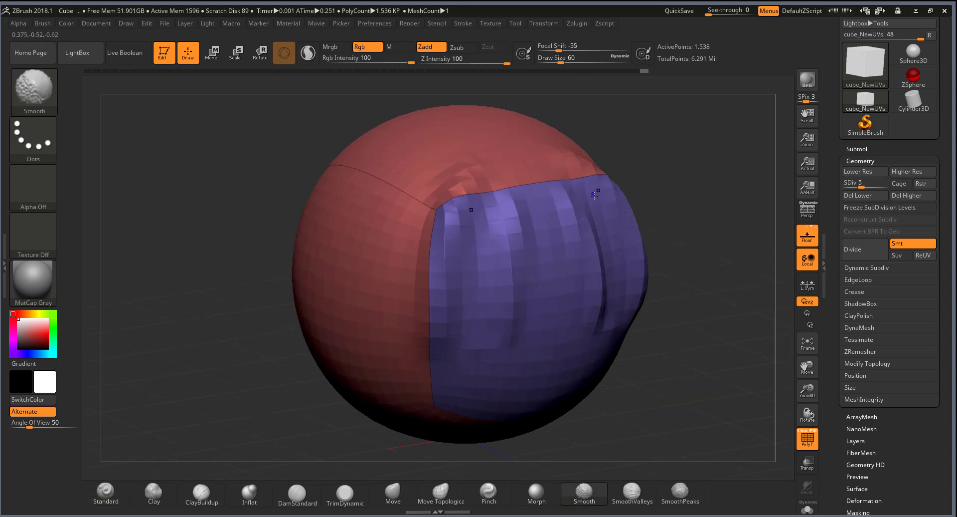
{"action": "left_click_drag", "start_coordinate": [710, 196], "coordinate": [648, 205]}
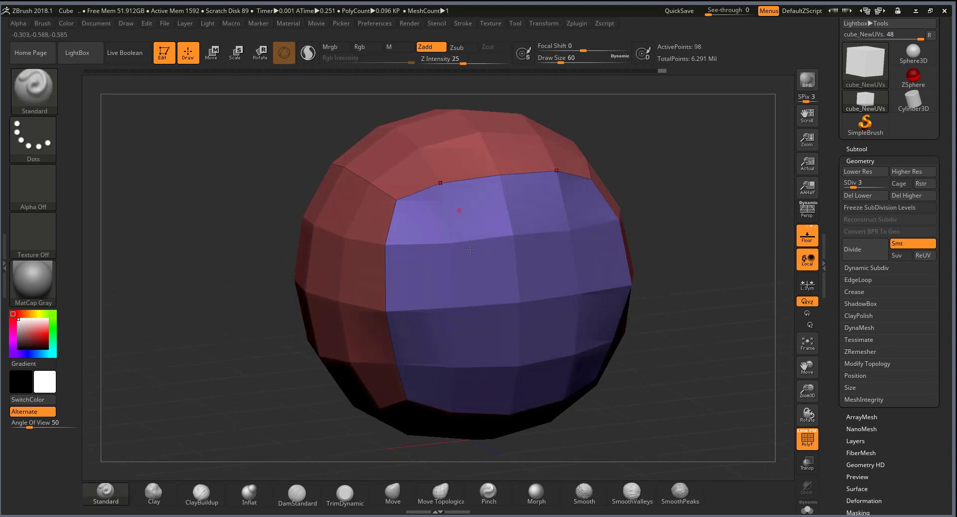
Step: Turn the purple patch forward and climb back to the top subdivision level, 10
{"action": "key", "text": "d"}
{"action": "key", "text": "d"}
{"action": "key", "text": "d"}
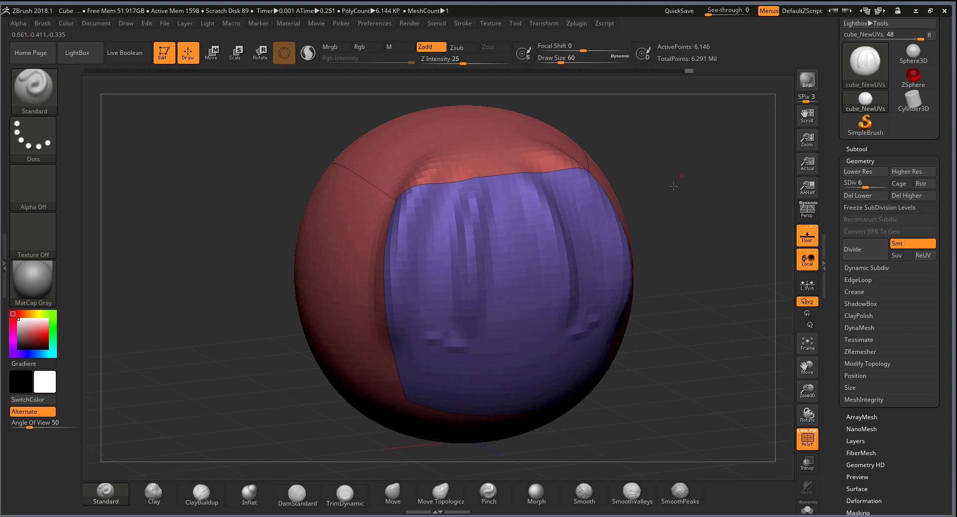
{"action": "left_click_drag", "start_coordinate": [674, 186], "coordinate": [638, 184]}
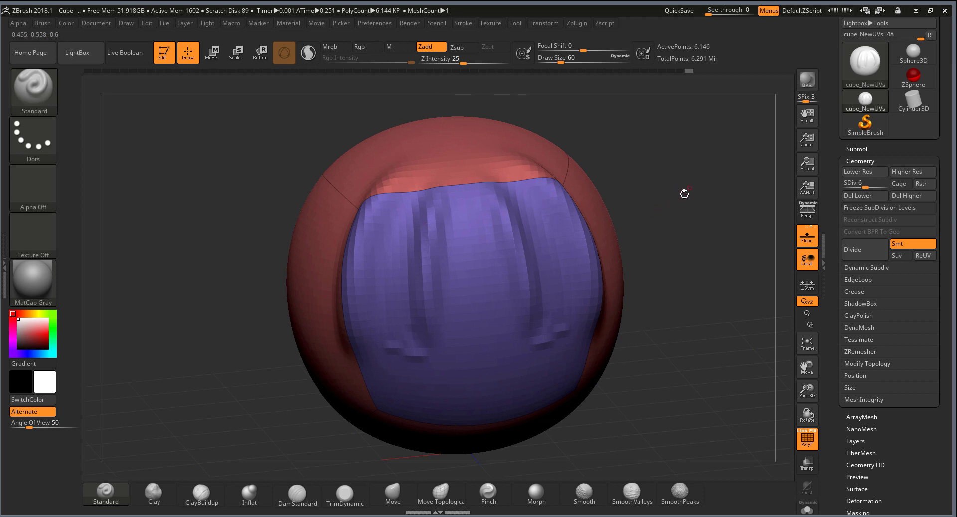
{"action": "mouse_move", "coordinate": [685, 194]}
{"action": "left_mouse_down", "text": "alt"}
{"action": "mouse_move", "coordinate": [667, 185]}
{"action": "mouse_move", "coordinate": [662, 200]}
{"action": "left_mouse_up", "text": "alt"}
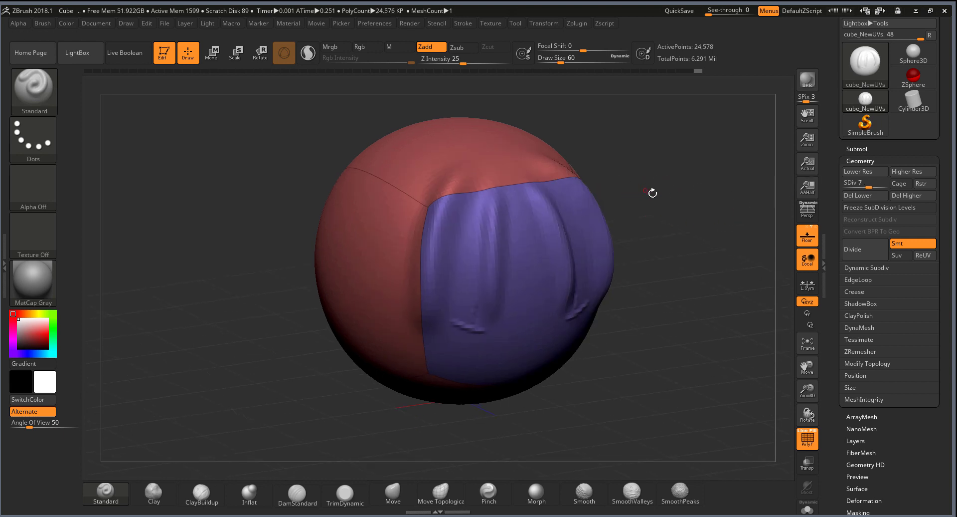
{"action": "mouse_move", "coordinate": [652, 192]}
{"action": "left_mouse_down"}
{"action": "mouse_move", "coordinate": [663, 207]}
{"action": "mouse_move", "coordinate": [654, 235]}
{"action": "left_mouse_up"}
{"action": "key", "text": "shift+d"}
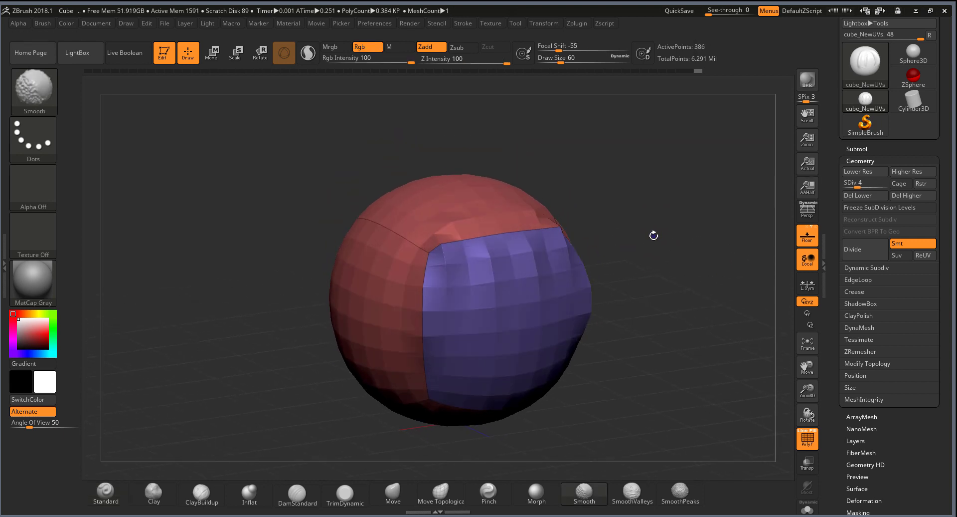
{"action": "key", "text": "d"}
{"action": "key", "text": "d"}
{"action": "key", "text": "d"}
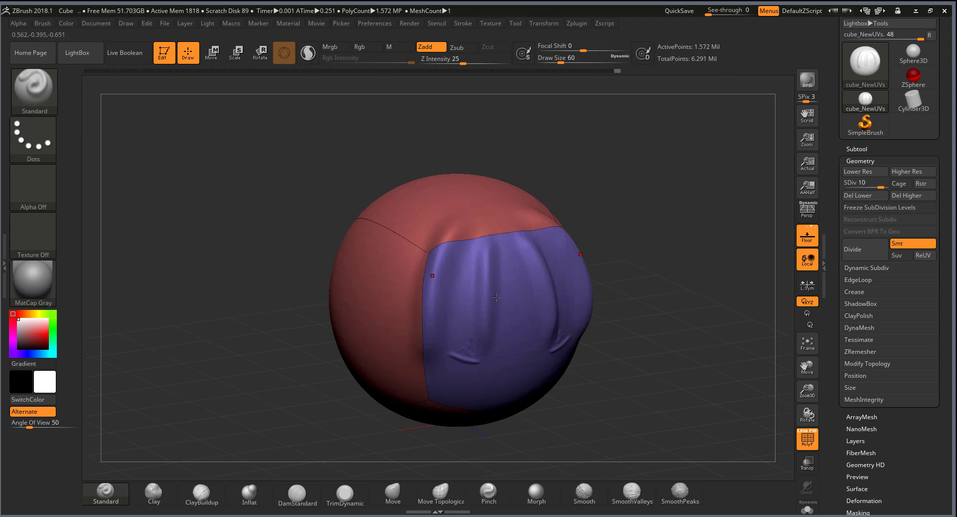
Step: With an enlarged Move brush, pull symmetric horns and two pairs of side spikes from the sphere
{"action": "left_click", "coordinate": [392, 493]}
{"action": "left_click_drag", "start_coordinate": [635, 243], "coordinate": [616, 252]}
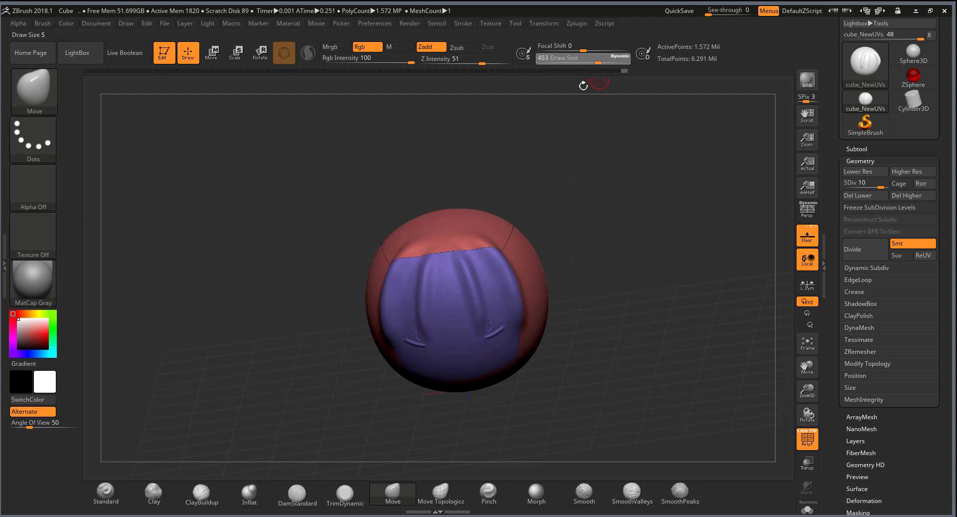
{"action": "left_click_drag", "start_coordinate": [561, 62], "coordinate": [625, 59]}
{"action": "left_click_drag", "start_coordinate": [507, 214], "coordinate": [537, 175]}
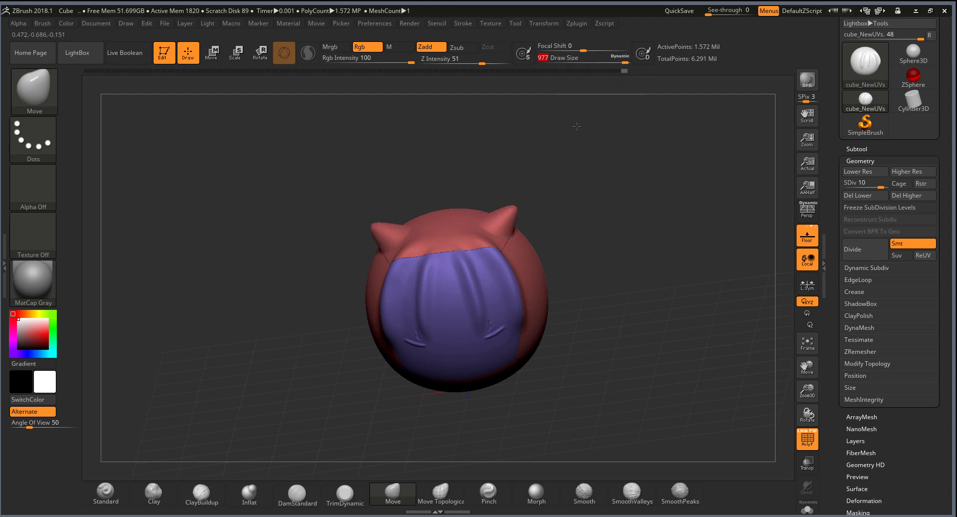
{"action": "left_click_drag", "start_coordinate": [533, 259], "coordinate": [568, 245]}
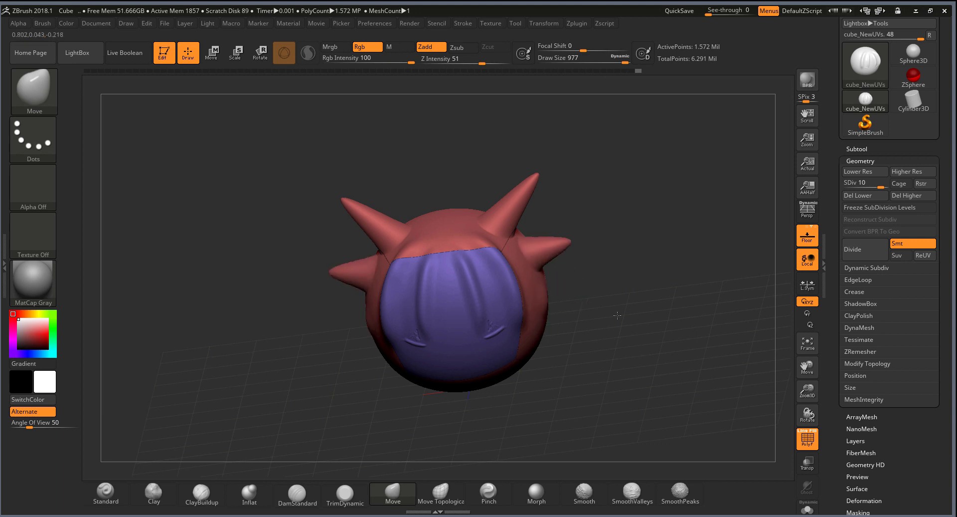
{"action": "left_click_drag", "start_coordinate": [541, 309], "coordinate": [578, 299]}
{"action": "mouse_move", "coordinate": [618, 220]}
{"action": "left_mouse_down"}
{"action": "mouse_move", "coordinate": [656, 190]}
{"action": "mouse_move", "coordinate": [709, 198]}
{"action": "left_mouse_up"}
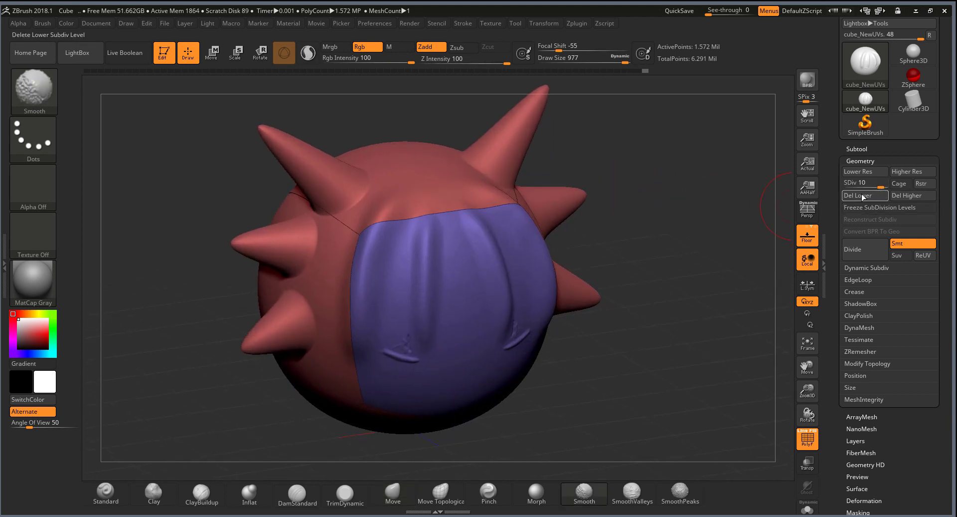
Step: Step the spiked mesh down to its base cube level and tilt it to view from above
{"action": "key", "text": "shift+d"}
{"action": "key", "text": "shift"}
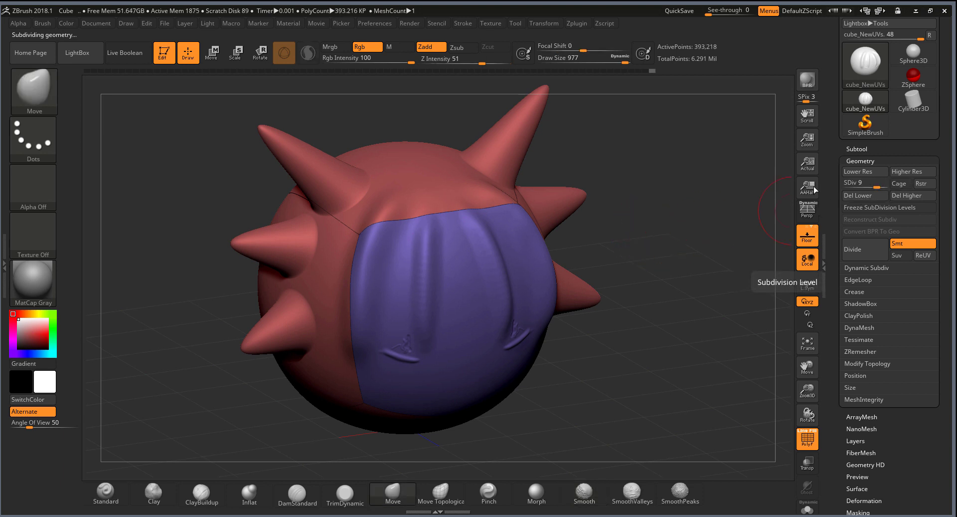
{"action": "key", "text": "shift+d"}
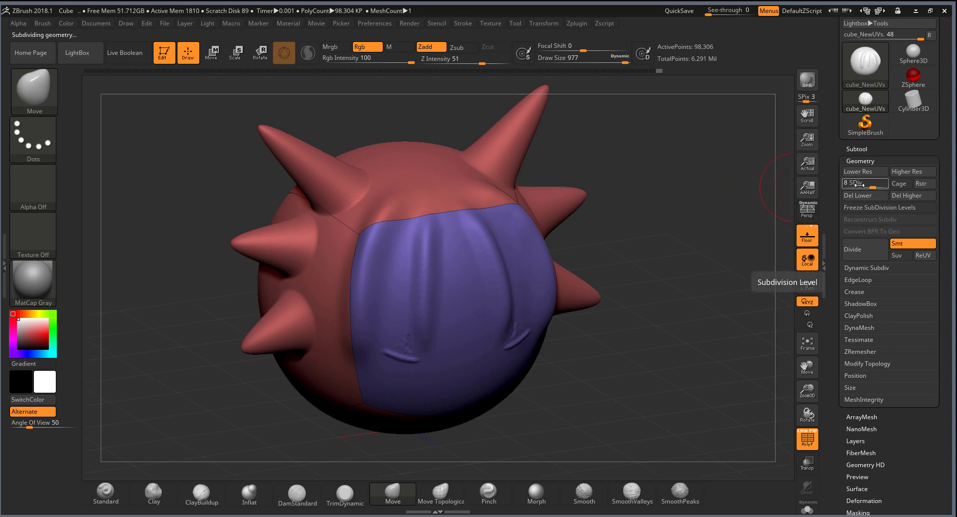
{"action": "key", "text": "shift"}
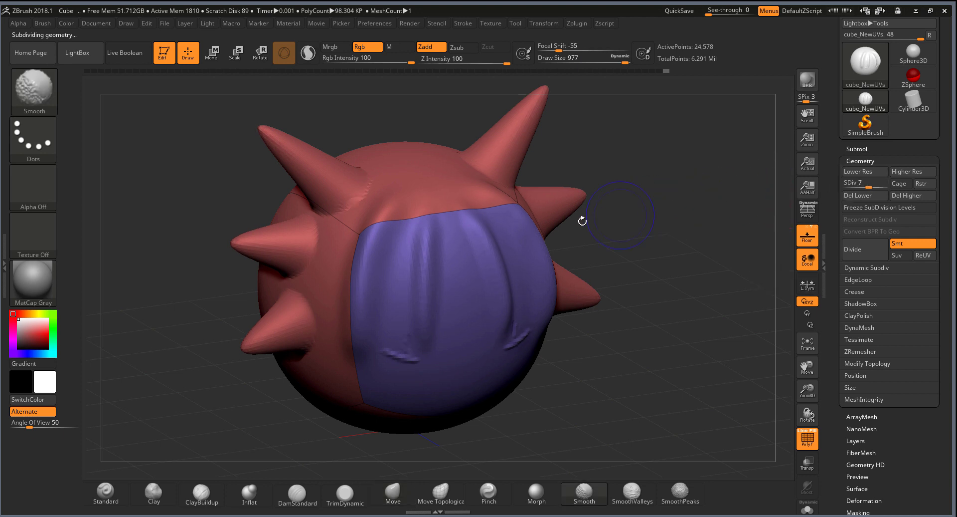
{"action": "key", "text": "shift+d"}
{"action": "key", "text": "shift+d"}
{"action": "key", "text": "shift+d"}
{"action": "key", "text": "shift+d"}
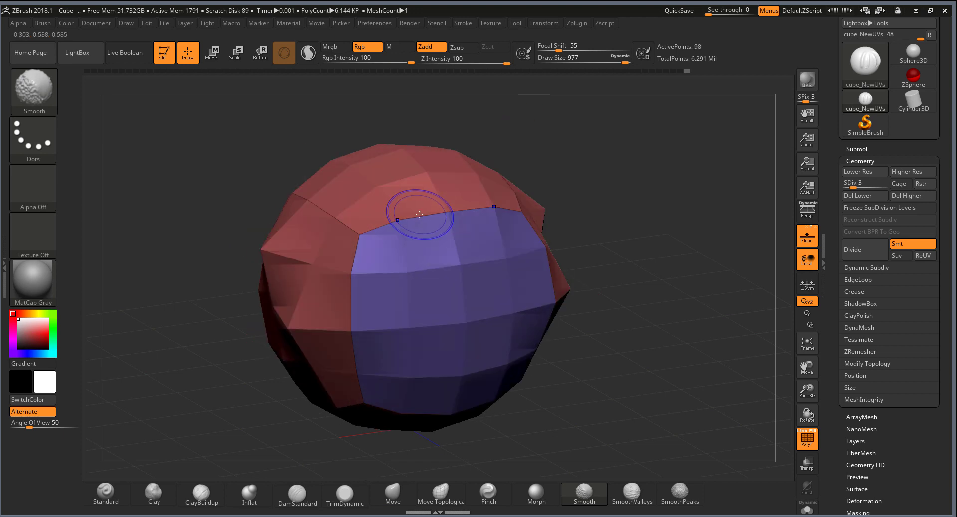
{"action": "key", "text": "shift+d"}
{"action": "key", "text": "shift+d"}
{"action": "key", "text": "d"}
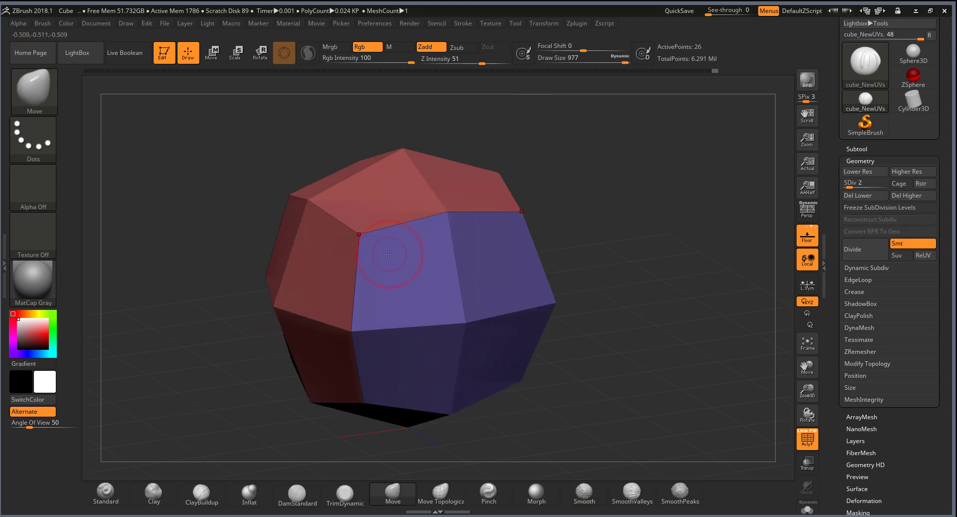
{"action": "key", "text": "shift+d"}
{"action": "left_click_drag", "start_coordinate": [575, 173], "coordinate": [378, 152]}
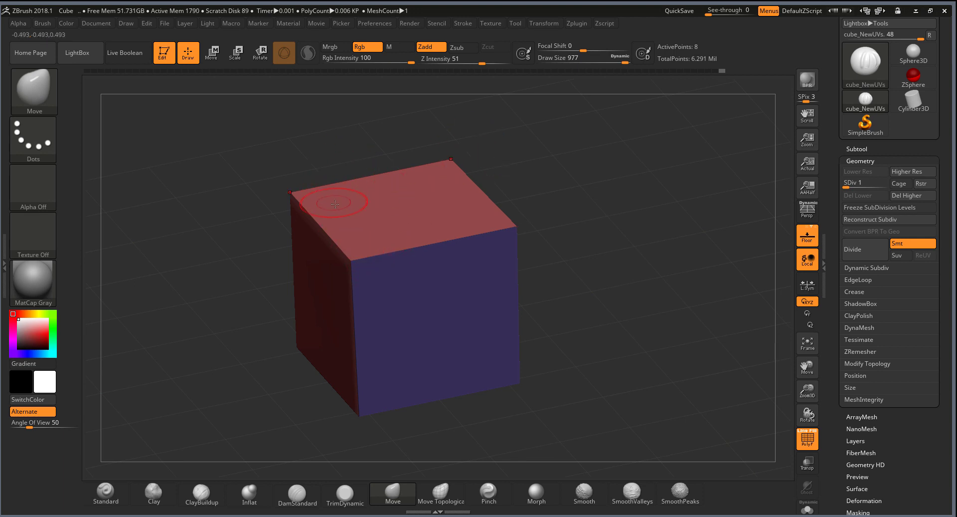
Step: Raise the mesh level by level to SDiv 10 and orbit to a three-quarter view
{"action": "key", "text": "d"}
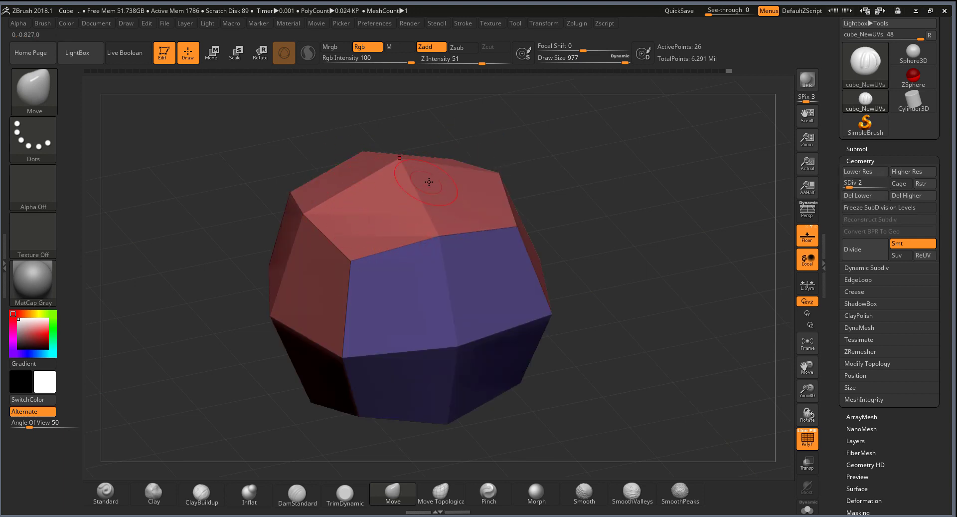
{"action": "key", "text": "d"}
{"action": "key", "text": "d"}
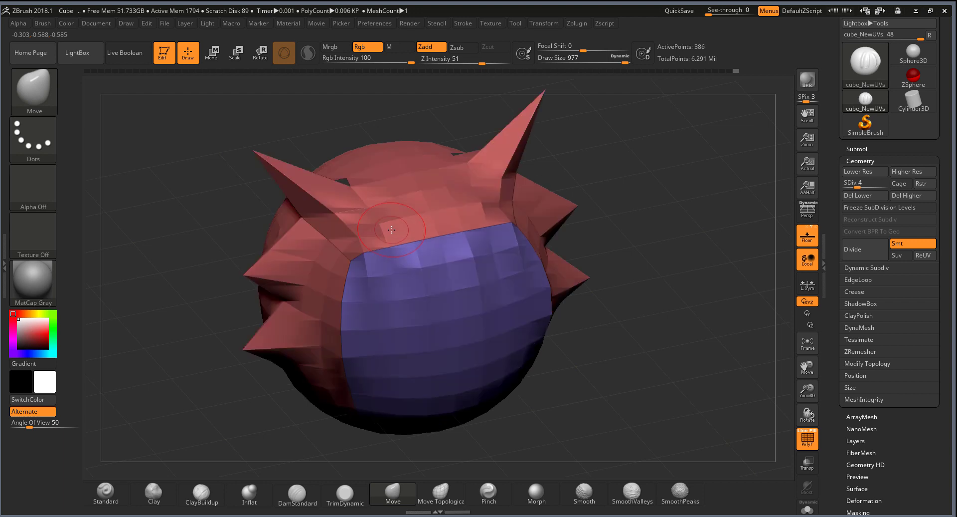
{"action": "key", "text": "d"}
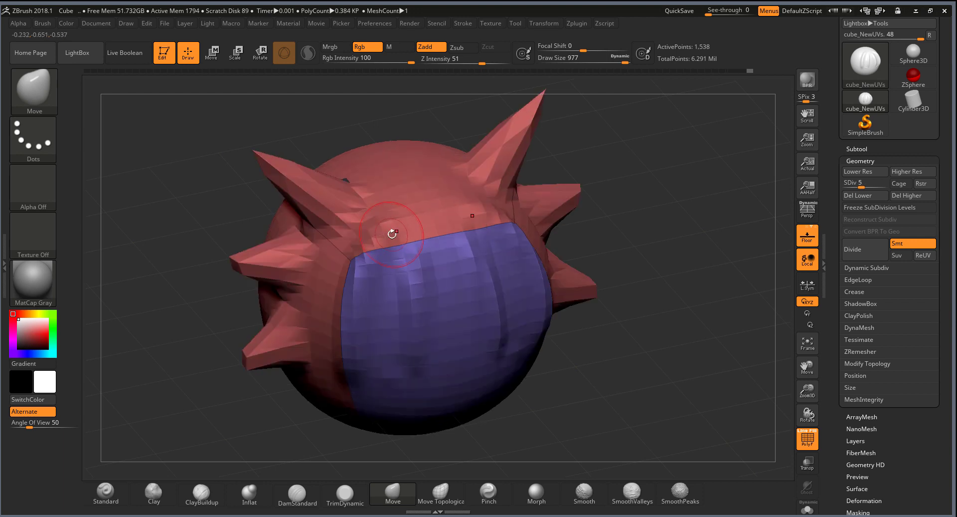
{"action": "key", "text": "d"}
{"action": "key", "text": "d"}
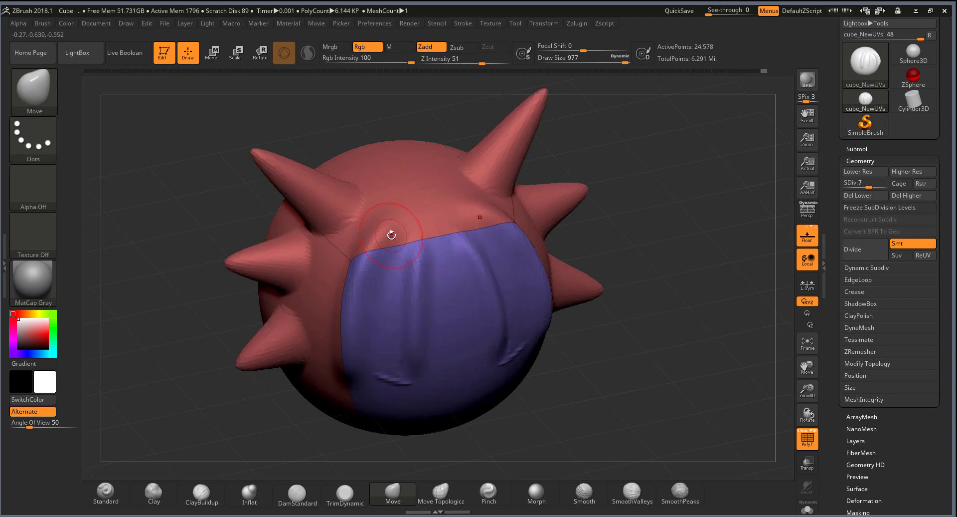
{"action": "key", "text": "d"}
{"action": "key", "text": "d"}
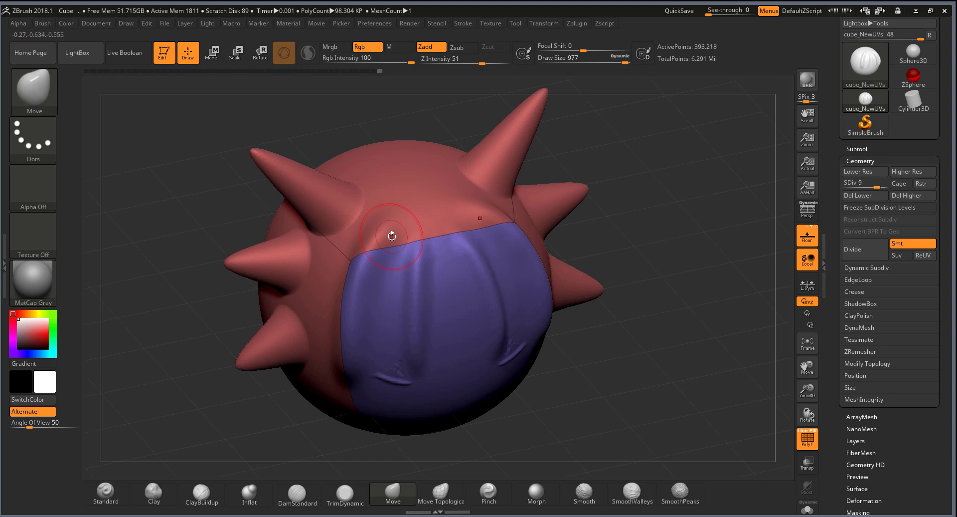
{"action": "mouse_move", "coordinate": [636, 208]}
{"action": "left_mouse_down"}
{"action": "mouse_move", "coordinate": [679, 189]}
{"action": "mouse_move", "coordinate": [647, 140]}
{"action": "left_mouse_up"}
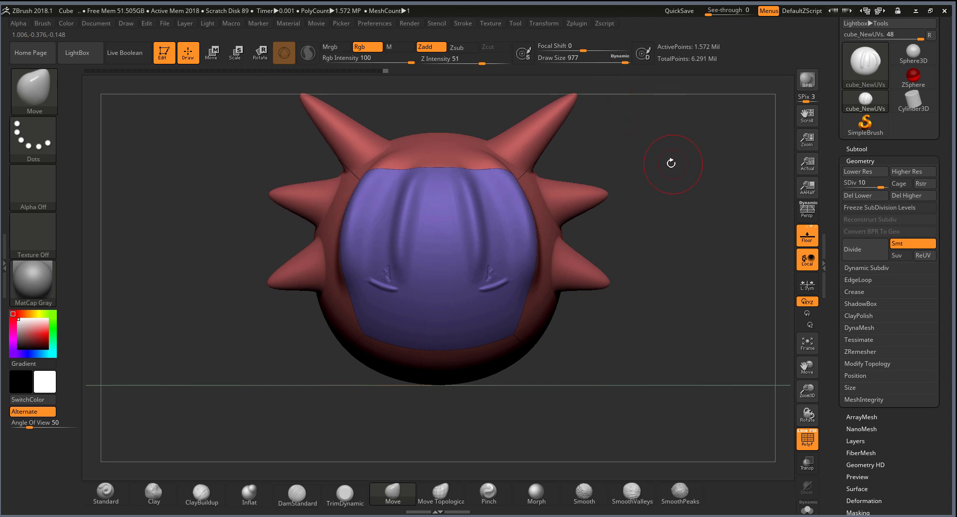
{"action": "mouse_move", "coordinate": [650, 152]}
{"action": "left_mouse_down"}
{"action": "mouse_move", "coordinate": [681, 183]}
{"action": "mouse_move", "coordinate": [545, 131]}
{"action": "left_mouse_up"}
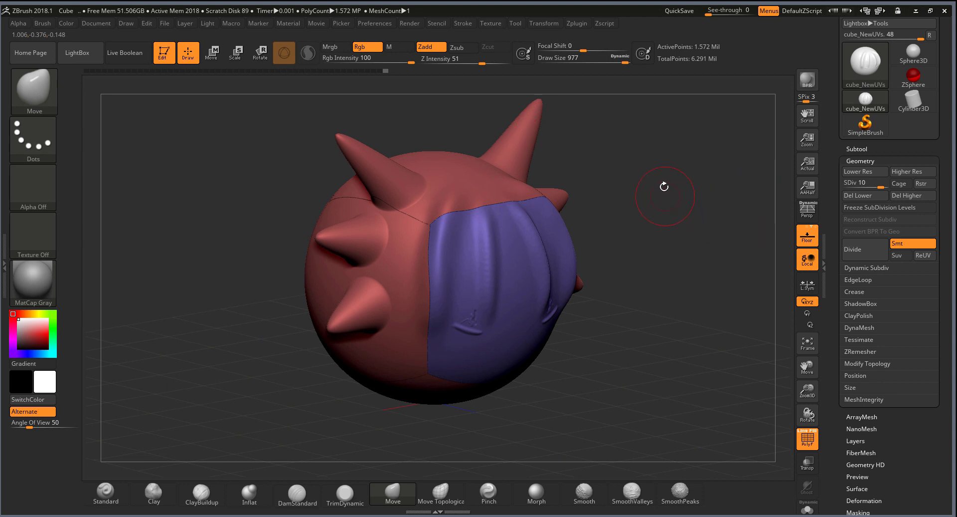
{"action": "scroll", "coordinate": [942, 144], "scroll_direction": "up", "scroll_amount": 2}
Step: Load the Baby_14 model and hide its shirt to show the baby alone
{"action": "left_click", "coordinate": [857, 176]}
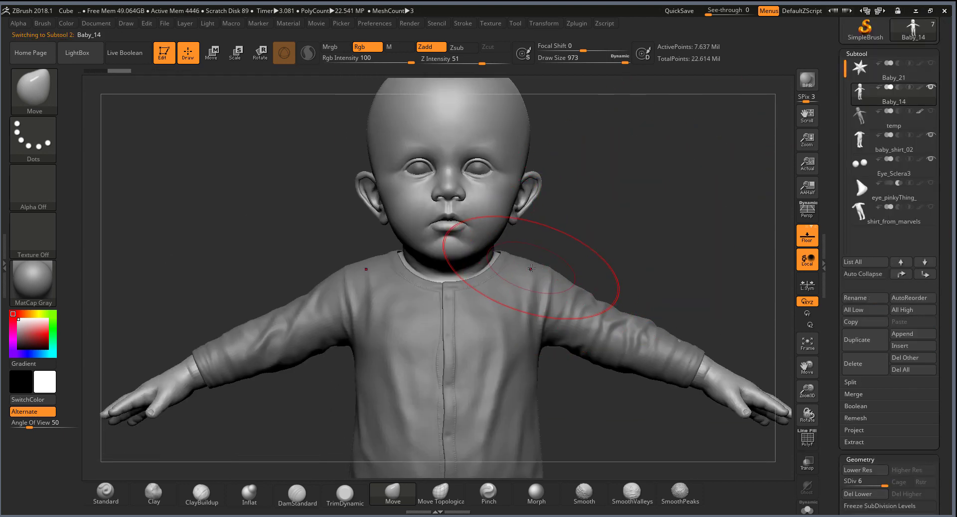
{"action": "left_click_drag", "start_coordinate": [614, 58], "coordinate": [584, 61]}
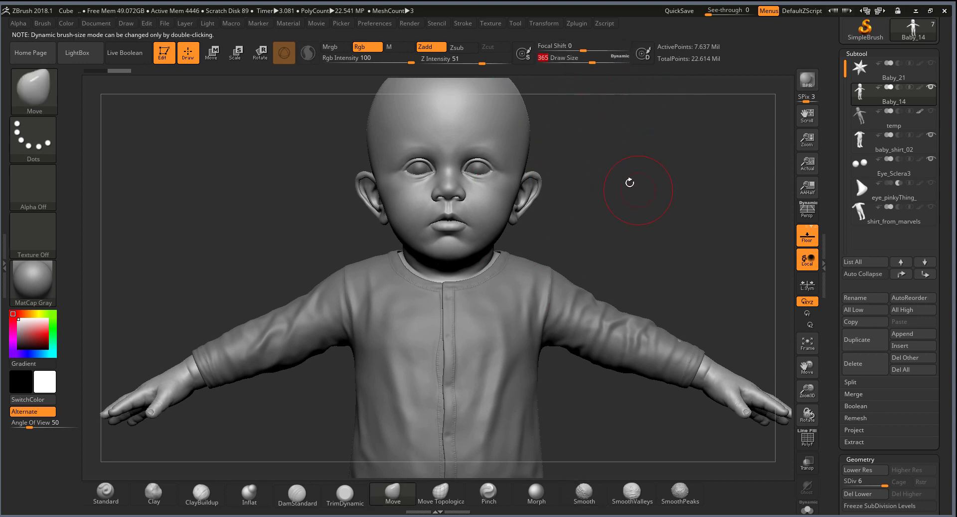
{"action": "left_click_drag", "start_coordinate": [629, 181], "coordinate": [676, 186], "text": "alt"}
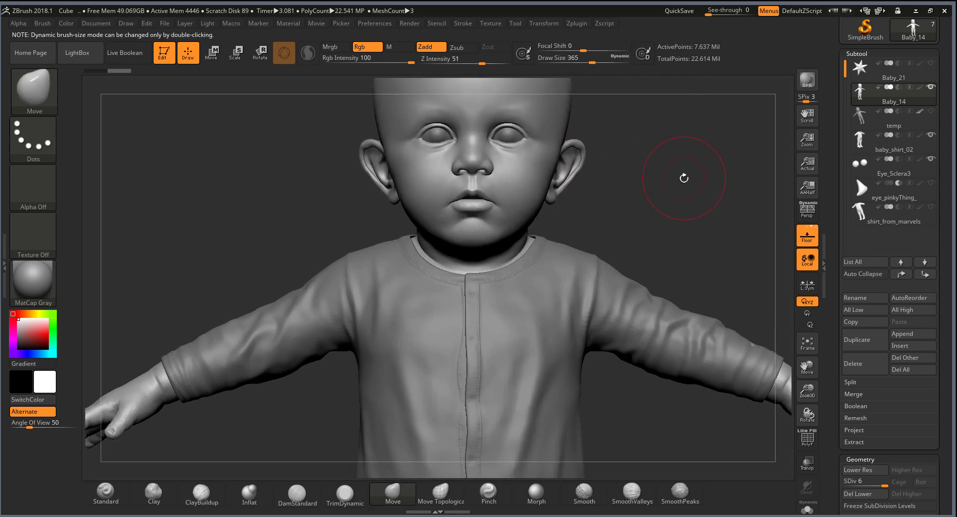
{"action": "left_click_drag", "start_coordinate": [693, 175], "coordinate": [778, 234]}
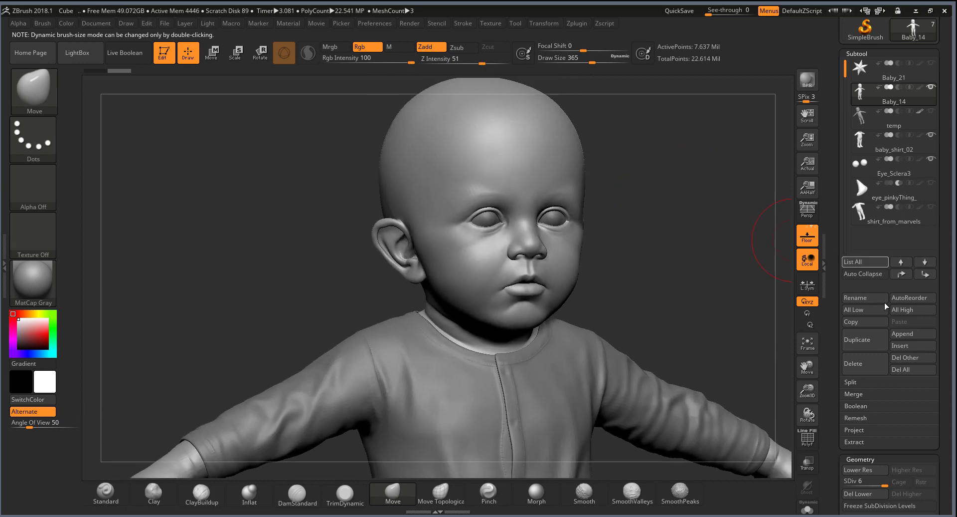
{"action": "left_click", "coordinate": [807, 509]}
Step: Inspect the face and hand close up, then drop the SDiv slider to 1
{"action": "mouse_move", "coordinate": [637, 256]}
{"action": "left_mouse_down", "text": "alt"}
{"action": "mouse_move", "coordinate": [688, 258]}
{"action": "mouse_move", "coordinate": [733, 139]}
{"action": "mouse_move", "coordinate": [698, 232]}
{"action": "left_mouse_up", "text": "alt"}
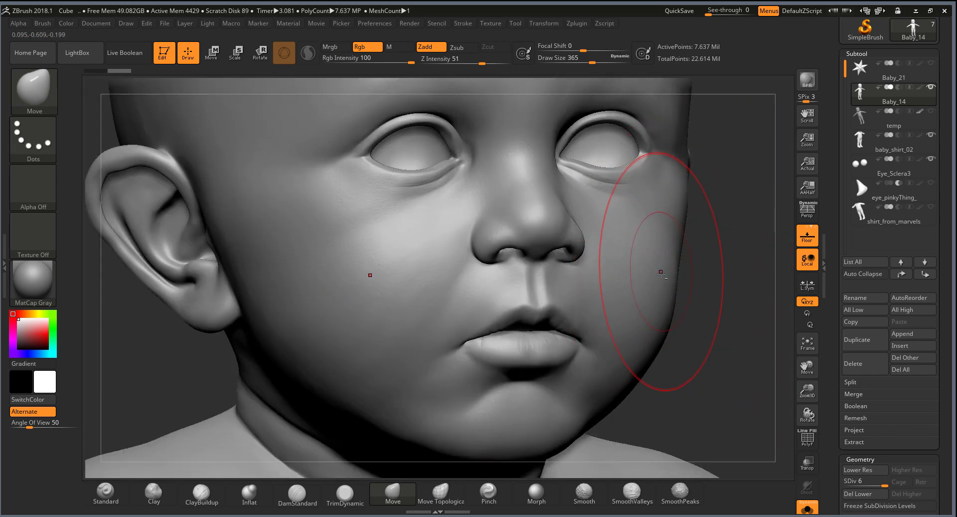
{"action": "mouse_move", "coordinate": [665, 273]}
{"action": "left_mouse_down", "text": "alt"}
{"action": "mouse_move", "coordinate": [717, 290]}
{"action": "mouse_move", "coordinate": [705, 269]}
{"action": "mouse_move", "coordinate": [639, 298]}
{"action": "mouse_move", "coordinate": [406, 252]}
{"action": "mouse_move", "coordinate": [533, 196]}
{"action": "left_mouse_up", "text": "alt"}
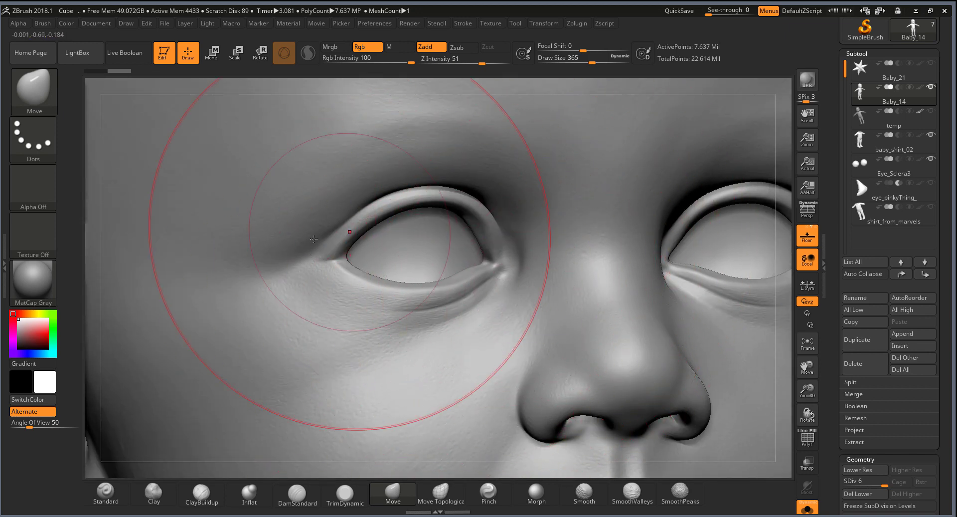
{"action": "mouse_move", "coordinate": [342, 251]}
{"action": "left_mouse_down", "text": "alt"}
{"action": "mouse_move", "coordinate": [406, 326]}
{"action": "mouse_move", "coordinate": [530, 308]}
{"action": "mouse_move", "coordinate": [495, 334]}
{"action": "mouse_move", "coordinate": [550, 266]}
{"action": "mouse_move", "coordinate": [515, 277]}
{"action": "mouse_move", "coordinate": [493, 265]}
{"action": "mouse_move", "coordinate": [492, 326]}
{"action": "mouse_move", "coordinate": [483, 324]}
{"action": "left_mouse_up", "text": "alt"}
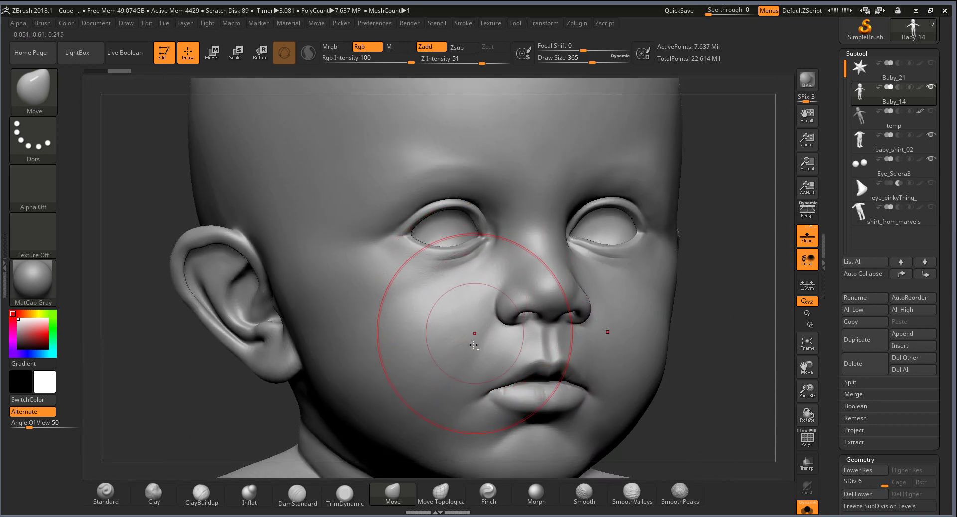
{"action": "mouse_move", "coordinate": [694, 249]}
{"action": "left_mouse_down"}
{"action": "mouse_move", "coordinate": [682, 309]}
{"action": "mouse_move", "coordinate": [609, 171]}
{"action": "left_mouse_up"}
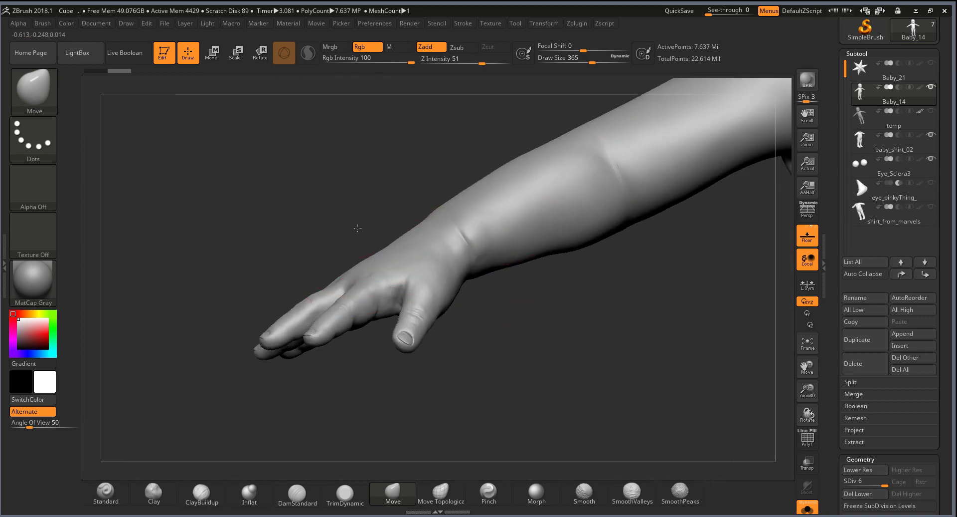
{"action": "mouse_move", "coordinate": [357, 228]}
{"action": "left_mouse_down"}
{"action": "mouse_move", "coordinate": [382, 289]}
{"action": "mouse_move", "coordinate": [428, 213]}
{"action": "mouse_move", "coordinate": [365, 256]}
{"action": "left_mouse_up"}
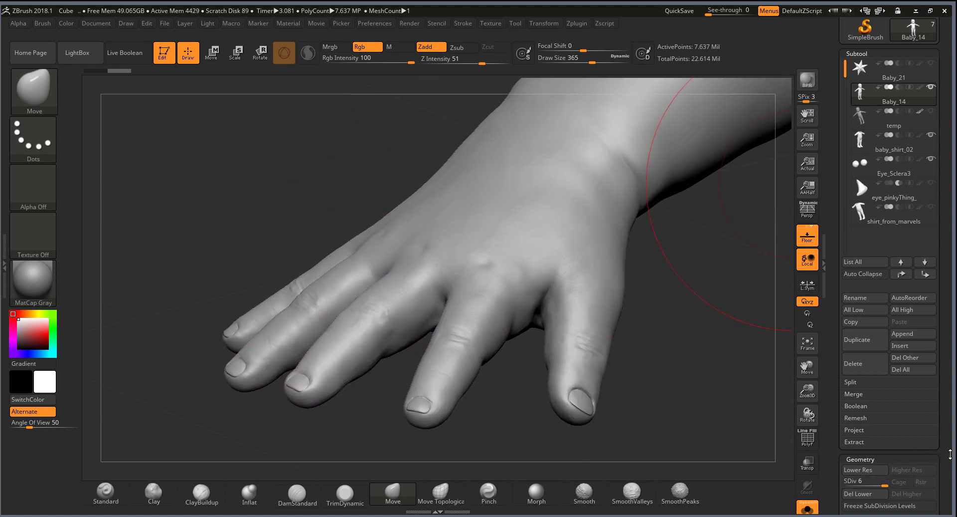
{"action": "left_click_drag", "start_coordinate": [951, 453], "coordinate": [951, 409]}
{"action": "left_click_drag", "start_coordinate": [884, 439], "coordinate": [836, 441]}
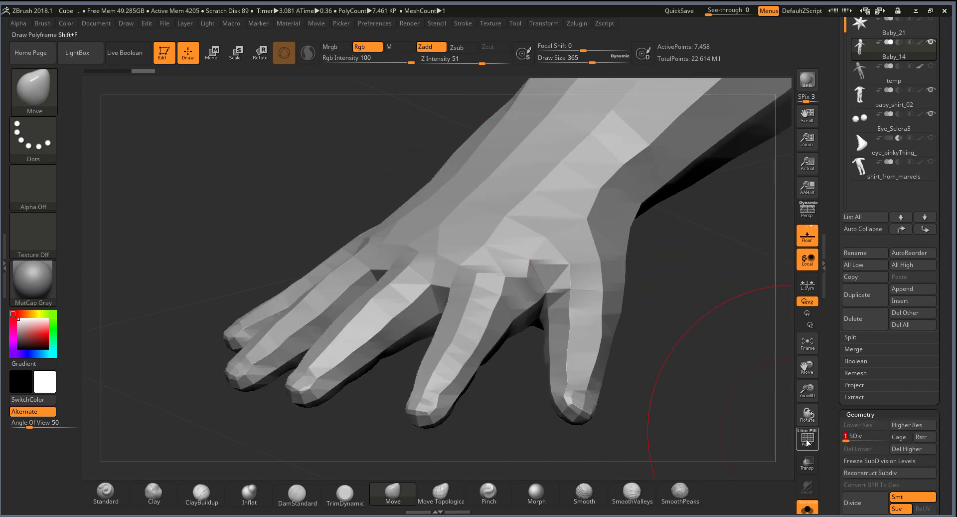
Step: Turn on PolyF and orbit around the head, neck and shoulders to inspect edge flow
{"action": "left_click", "coordinate": [808, 443]}
{"action": "left_click", "coordinate": [815, 432]}
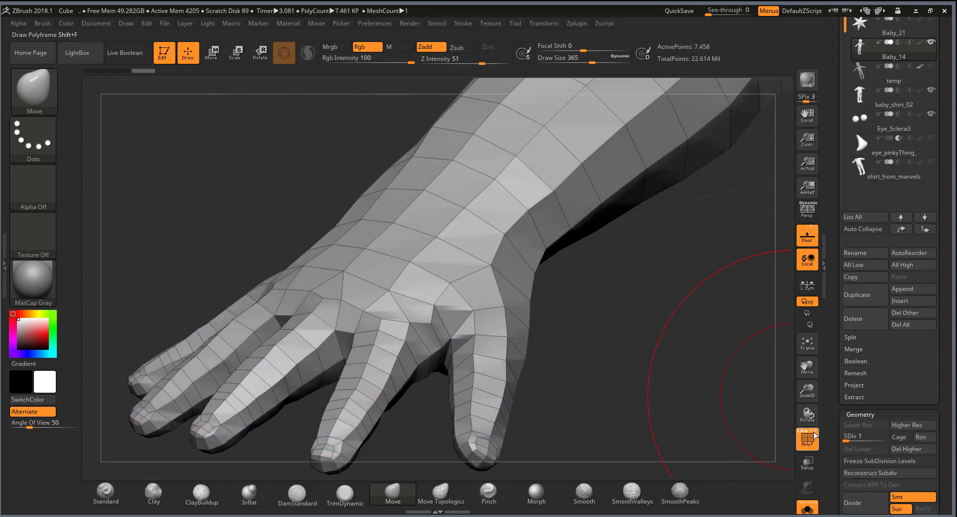
{"action": "mouse_move", "coordinate": [652, 385]}
{"action": "left_mouse_down"}
{"action": "mouse_move", "coordinate": [614, 288]}
{"action": "mouse_move", "coordinate": [306, 239]}
{"action": "mouse_move", "coordinate": [358, 286]}
{"action": "left_mouse_up"}
{"action": "mouse_move", "coordinate": [198, 308]}
{"action": "left_mouse_down"}
{"action": "mouse_move", "coordinate": [717, 207]}
{"action": "mouse_move", "coordinate": [673, 265]}
{"action": "left_mouse_up"}
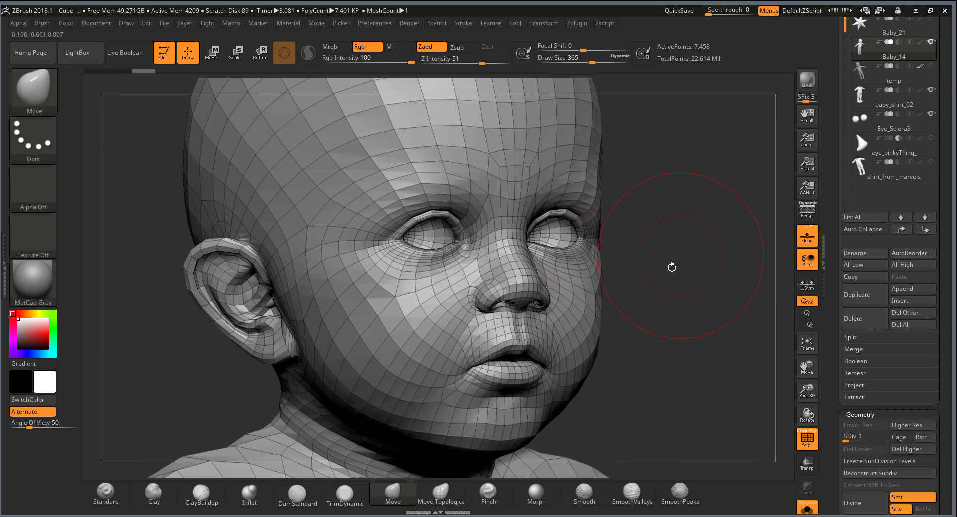
{"action": "left_click_drag", "start_coordinate": [658, 295], "coordinate": [667, 240]}
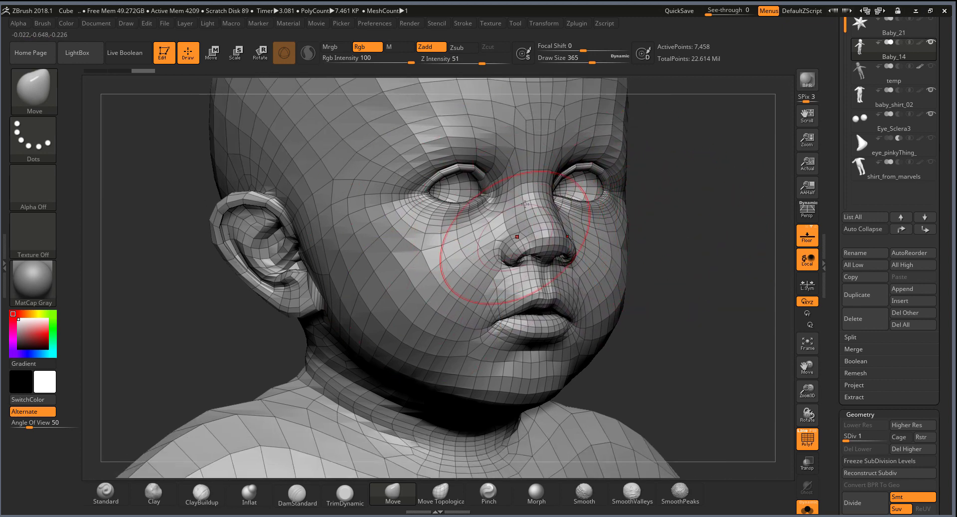
{"action": "right_click_drag", "start_coordinate": [504, 210], "coordinate": [633, 178]}
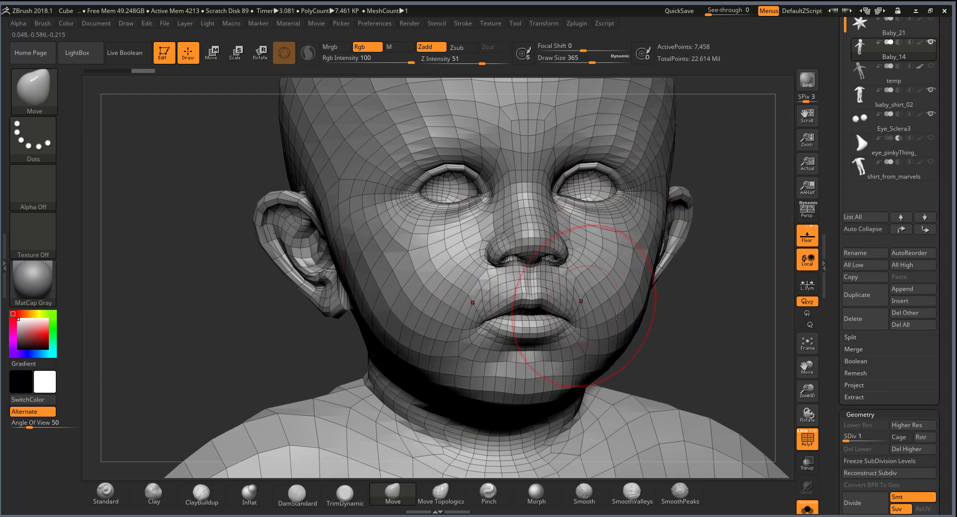
{"action": "mouse_move", "coordinate": [697, 341]}
{"action": "left_mouse_down", "text": "alt"}
{"action": "mouse_move", "coordinate": [697, 252]}
{"action": "mouse_move", "coordinate": [624, 265]}
{"action": "left_mouse_up", "text": "alt"}
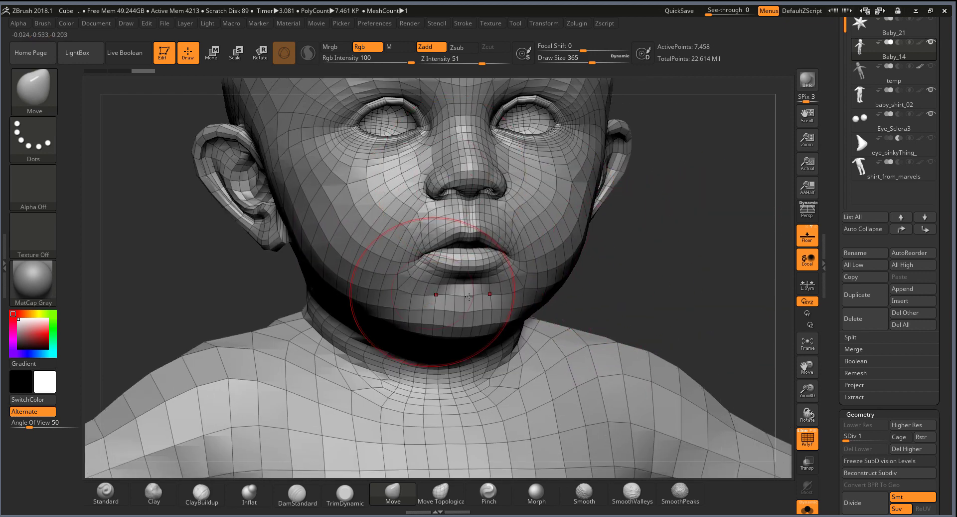
{"action": "mouse_move", "coordinate": [417, 288]}
{"action": "right_mouse_down"}
{"action": "mouse_move", "coordinate": [673, 268]}
{"action": "mouse_move", "coordinate": [661, 327]}
{"action": "mouse_move", "coordinate": [676, 303]}
{"action": "right_mouse_up"}
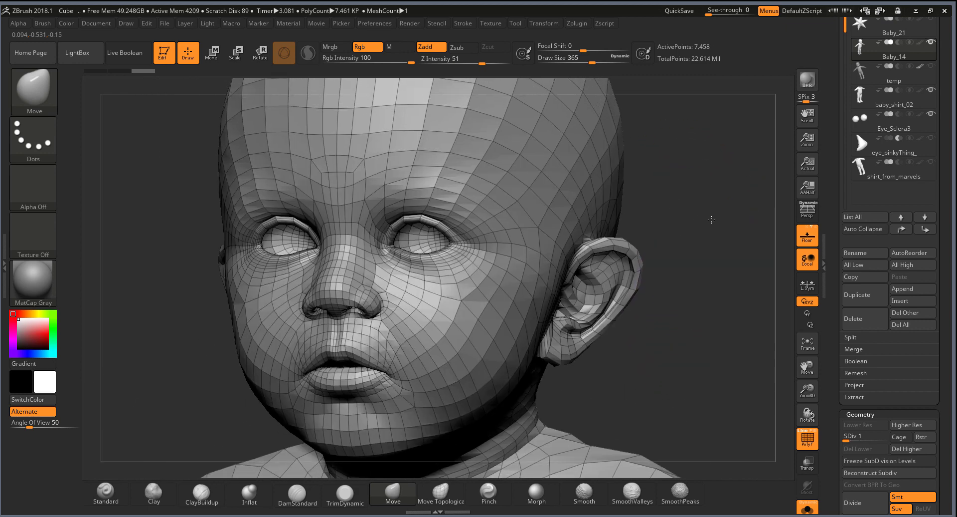
{"action": "mouse_move", "coordinate": [671, 202]}
{"action": "right_mouse_down"}
{"action": "mouse_move", "coordinate": [701, 264]}
{"action": "mouse_move", "coordinate": [677, 174]}
{"action": "mouse_move", "coordinate": [485, 279]}
{"action": "mouse_move", "coordinate": [630, 244]}
{"action": "mouse_move", "coordinate": [686, 156]}
{"action": "mouse_move", "coordinate": [690, 164]}
{"action": "right_mouse_up"}
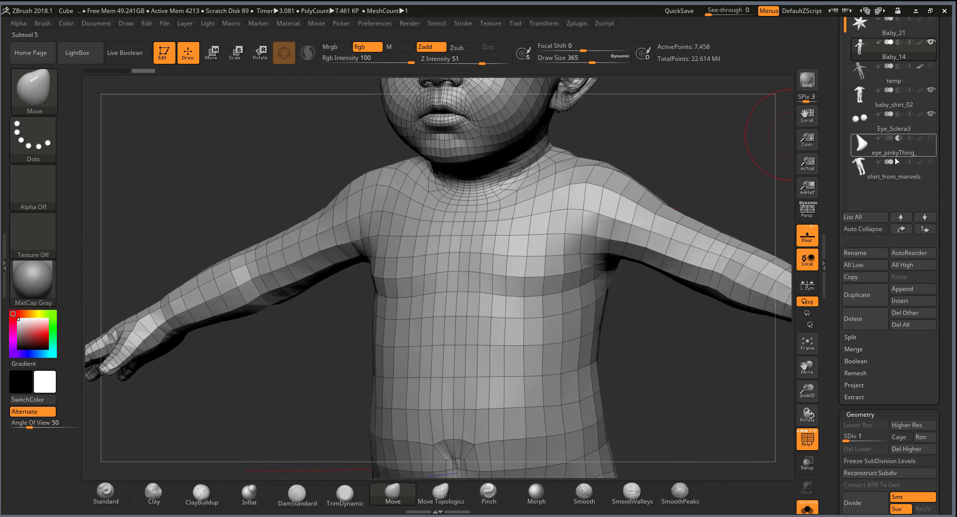
Step: Show the shirt again and select the baby_shirt_02 subtool, framing the left sleeve
{"action": "left_click", "coordinate": [808, 507]}
{"action": "mouse_move", "coordinate": [664, 380]}
{"action": "right_mouse_down"}
{"action": "mouse_move", "coordinate": [611, 336]}
{"action": "mouse_move", "coordinate": [599, 297]}
{"action": "mouse_move", "coordinate": [421, 297]}
{"action": "right_mouse_up"}
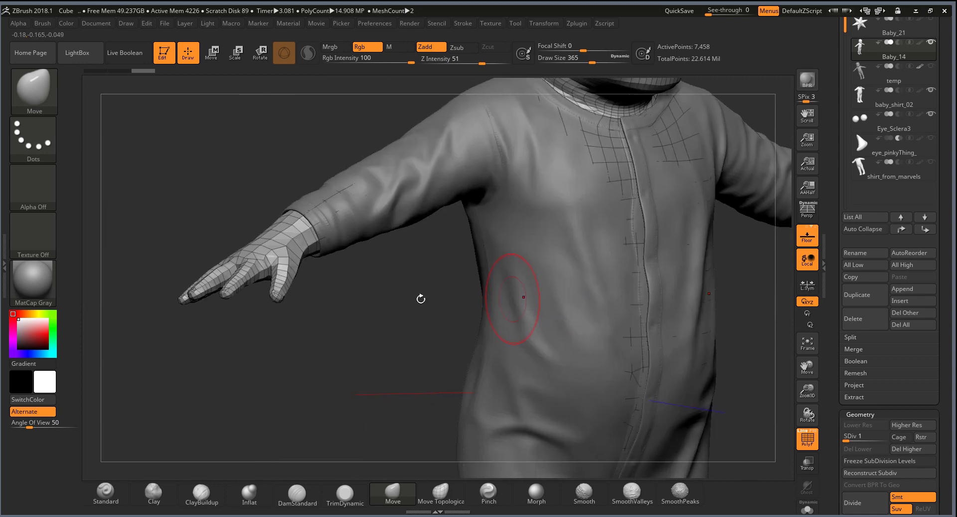
{"action": "left_click", "coordinate": [365, 234], "text": "alt"}
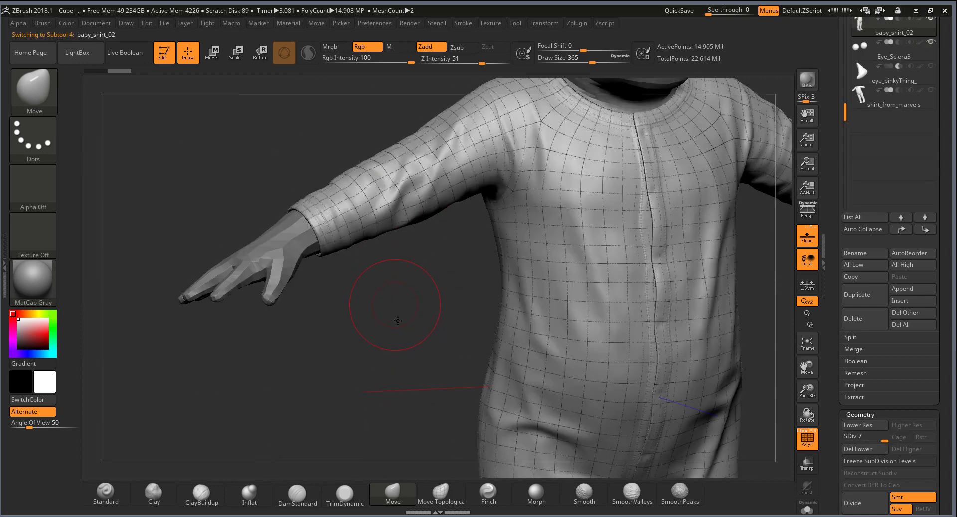
{"action": "mouse_move", "coordinate": [363, 234]}
{"action": "right_mouse_down", "text": "alt"}
{"action": "mouse_move", "coordinate": [406, 310]}
{"action": "mouse_move", "coordinate": [470, 278]}
{"action": "right_mouse_up", "text": "alt"}
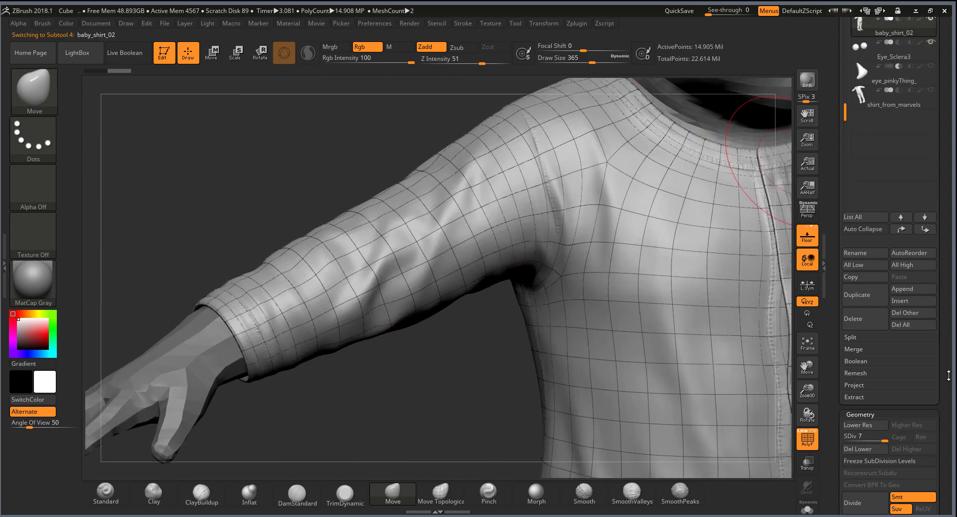
{"action": "right_click_drag", "start_coordinate": [768, 426], "coordinate": [532, 156], "text": "ctrl"}
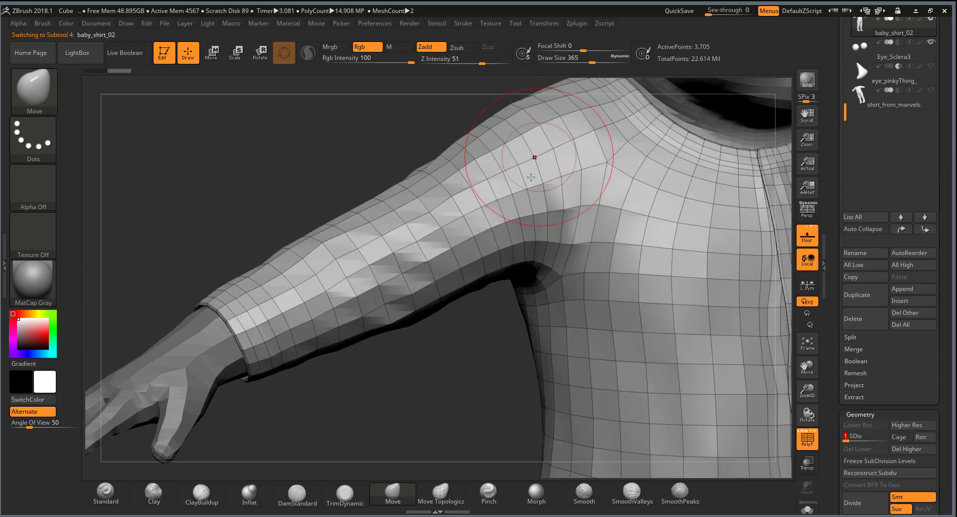
Step: Drop the shirt to its lowest level, raise it one level and turn off the wireframe
{"action": "key", "text": "shift+d"}
{"action": "mouse_move", "coordinate": [458, 367]}
{"action": "right_mouse_down"}
{"action": "mouse_move", "coordinate": [334, 245]}
{"action": "mouse_move", "coordinate": [299, 353]}
{"action": "mouse_move", "coordinate": [349, 324]}
{"action": "mouse_move", "coordinate": [399, 372]}
{"action": "mouse_move", "coordinate": [399, 352]}
{"action": "right_mouse_up"}
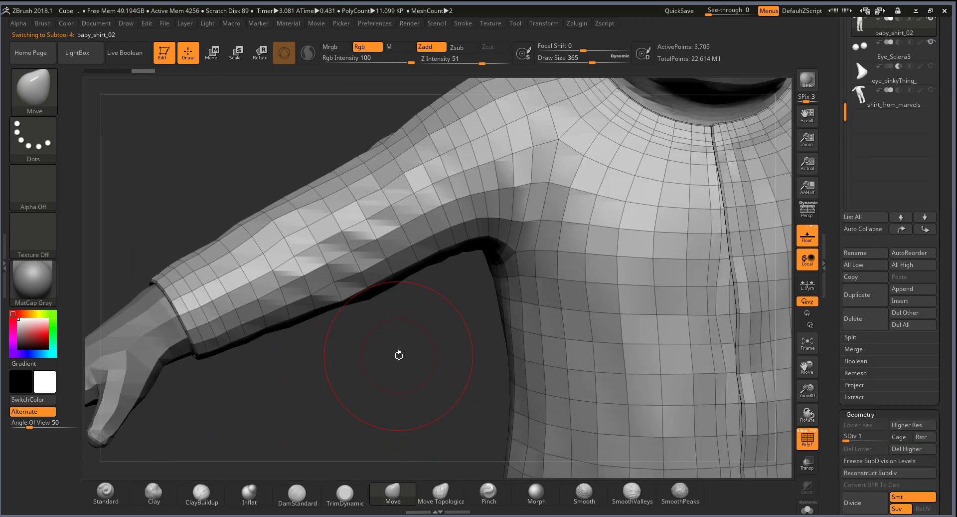
{"action": "key", "text": "f"}
{"action": "mouse_move", "coordinate": [587, 211]}
{"action": "right_mouse_down", "text": "ctrl"}
{"action": "mouse_move", "coordinate": [651, 281]}
{"action": "mouse_move", "coordinate": [735, 307]}
{"action": "mouse_move", "coordinate": [717, 358]}
{"action": "right_mouse_up", "text": "ctrl"}
{"action": "key", "text": "ctrl+d"}
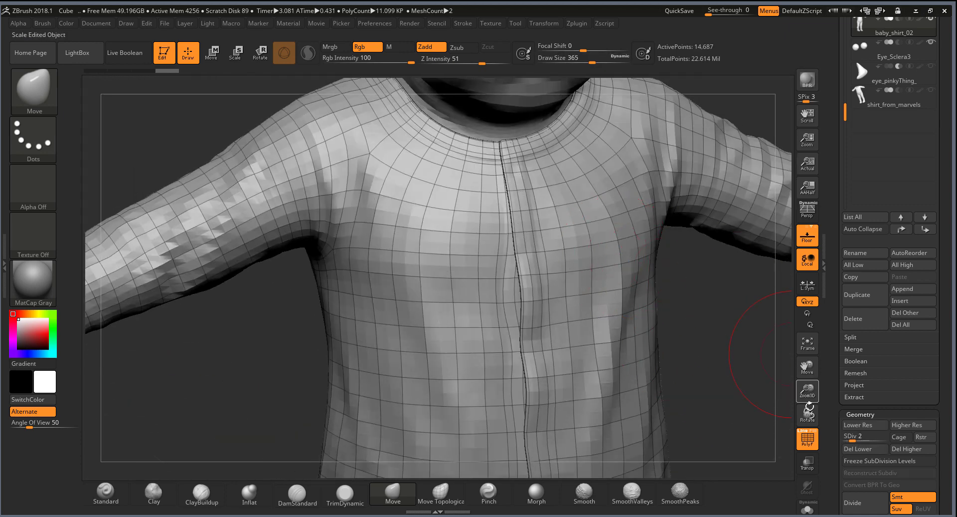
{"action": "key", "text": "shift+f"}
{"action": "right_click_drag", "start_coordinate": [342, 368], "coordinate": [402, 348], "text": "ctrl"}
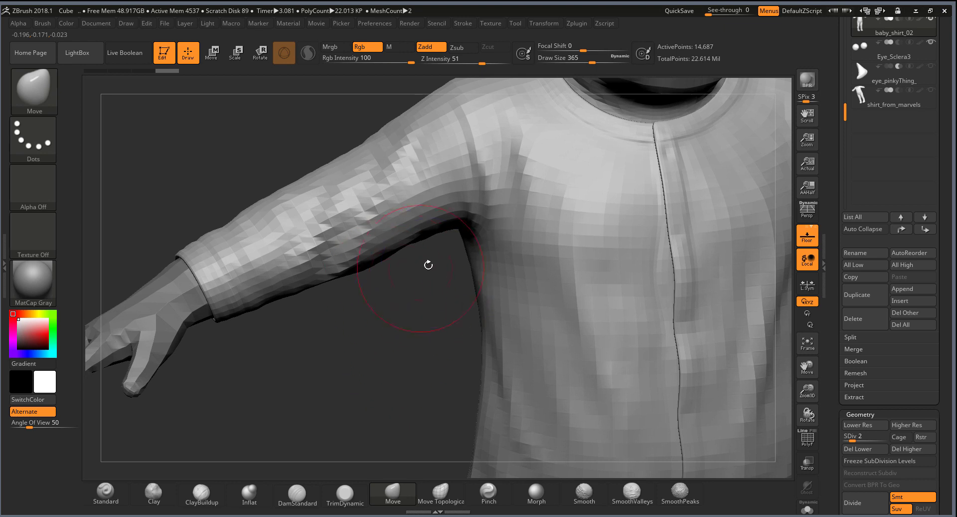
Step: Step the shirt up through its levels back to its highest, subdivision level 7
{"action": "key", "text": "shift+d"}
{"action": "key", "text": "d"}
{"action": "key", "text": "d"}
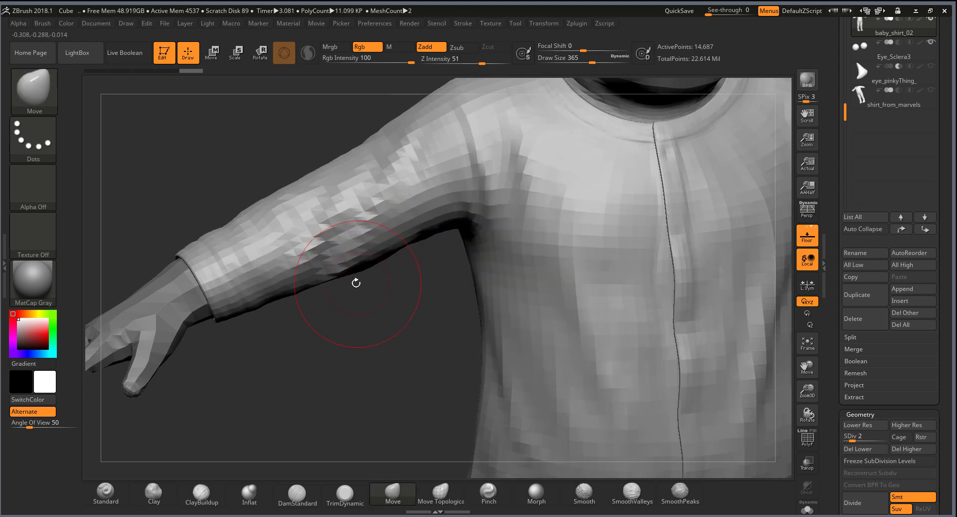
{"action": "key", "text": "d"}
{"action": "key", "text": "d"}
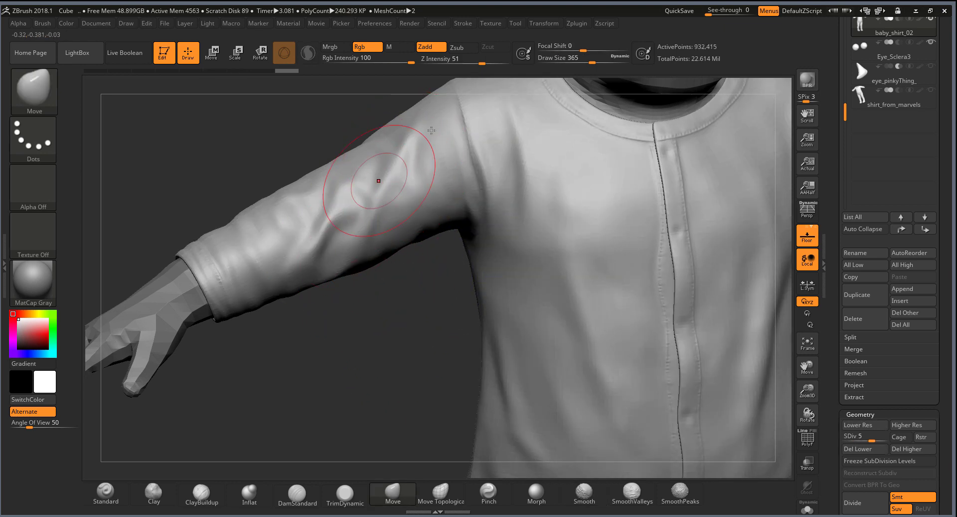
{"action": "left_click_drag", "start_coordinate": [444, 215], "coordinate": [486, 204]}
{"action": "left_click_drag", "start_coordinate": [408, 243], "coordinate": [420, 160]}
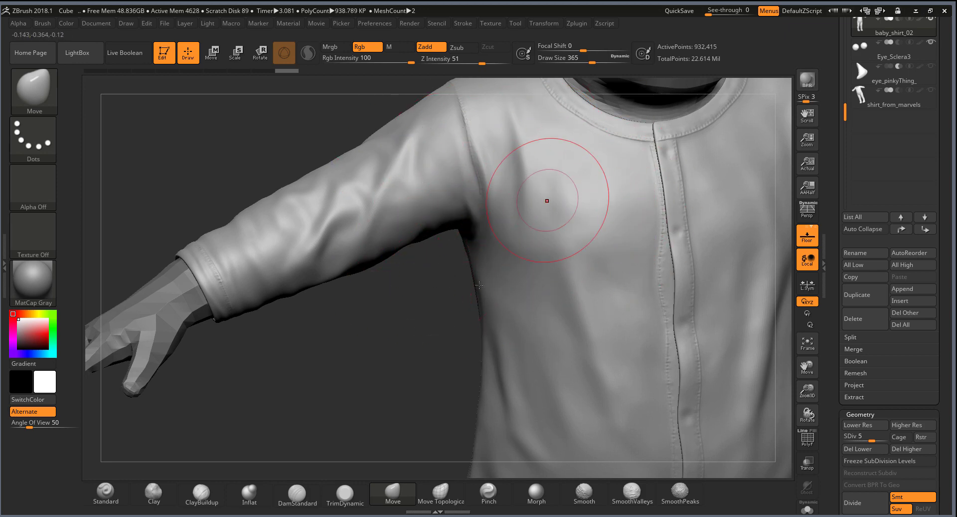
{"action": "mouse_move", "coordinate": [479, 284]}
{"action": "left_mouse_down"}
{"action": "mouse_move", "coordinate": [440, 357]}
{"action": "mouse_move", "coordinate": [395, 171]}
{"action": "mouse_move", "coordinate": [359, 235]}
{"action": "mouse_move", "coordinate": [321, 214]}
{"action": "mouse_move", "coordinate": [366, 299]}
{"action": "mouse_move", "coordinate": [369, 184]}
{"action": "mouse_move", "coordinate": [399, 190]}
{"action": "left_mouse_up"}
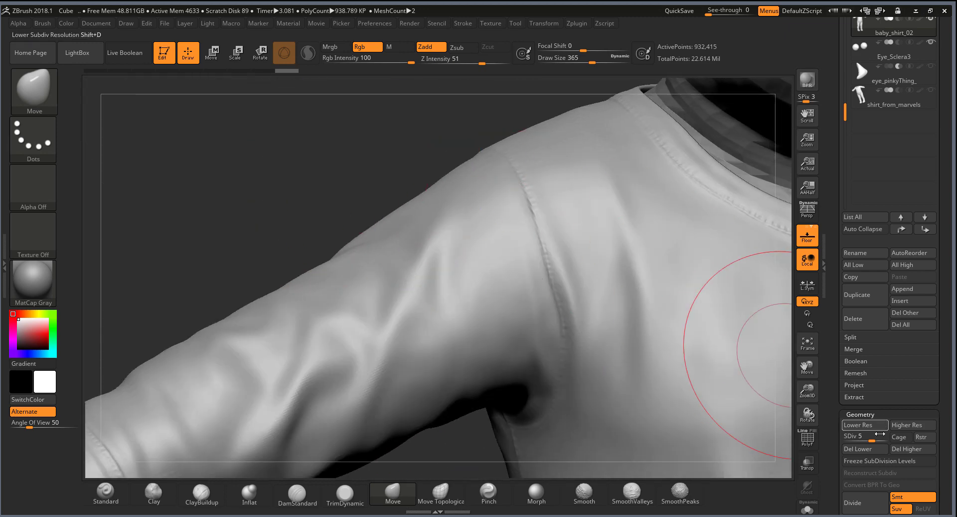
{"action": "left_click_drag", "start_coordinate": [880, 434], "coordinate": [890, 440]}
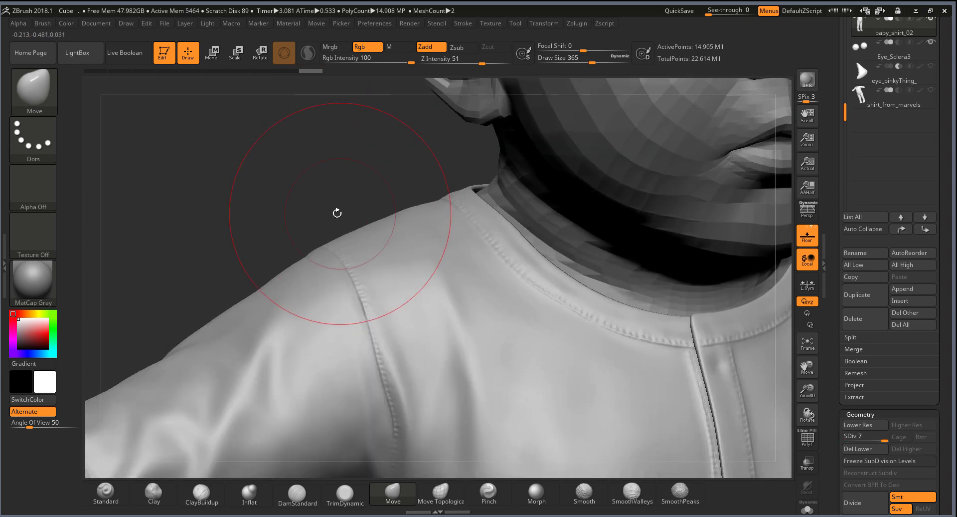
{"action": "mouse_move", "coordinate": [329, 217]}
{"action": "left_mouse_down"}
{"action": "mouse_move", "coordinate": [306, 264]}
{"action": "mouse_move", "coordinate": [314, 344]}
{"action": "mouse_move", "coordinate": [310, 292]}
{"action": "mouse_move", "coordinate": [370, 193]}
{"action": "mouse_move", "coordinate": [322, 173]}
{"action": "mouse_move", "coordinate": [641, 193]}
{"action": "mouse_move", "coordinate": [687, 155]}
{"action": "mouse_move", "coordinate": [673, 246]}
{"action": "mouse_move", "coordinate": [712, 263]}
{"action": "mouse_move", "coordinate": [713, 219]}
{"action": "mouse_move", "coordinate": [701, 212]}
{"action": "left_mouse_up"}
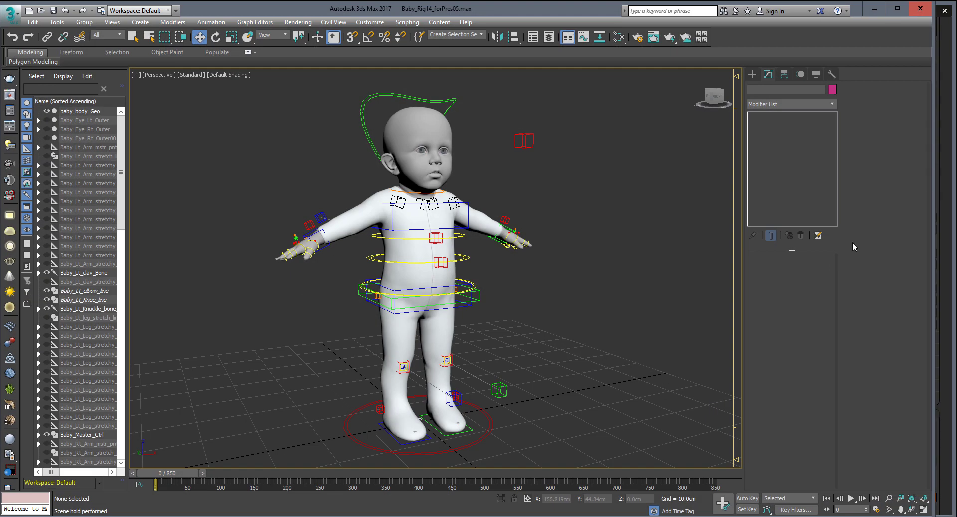
Step: Orbit and pan to a front view of the baby rig and select the middle spine control
{"action": "middle_click_drag", "start_coordinate": [519, 284], "coordinate": [543, 303], "text": "alt"}
{"action": "scroll", "coordinate": [527, 298], "scroll_direction": "up", "scroll_amount": 5}
{"action": "scroll", "coordinate": [528, 297], "scroll_direction": "down", "scroll_amount": 5}
{"action": "scroll", "coordinate": [512, 292], "scroll_direction": "up", "scroll_amount": 3}
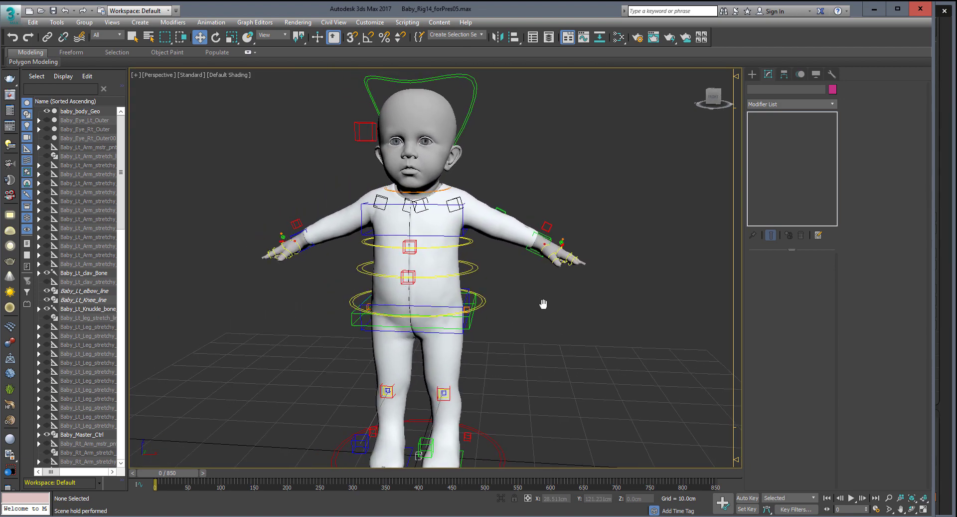
{"action": "middle_click_drag", "start_coordinate": [516, 138], "coordinate": [535, 159]}
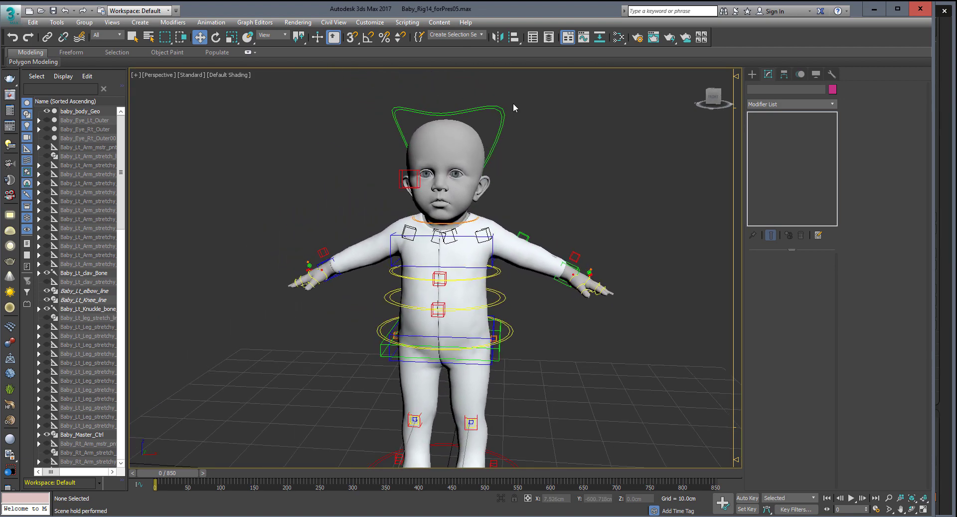
{"action": "left_click", "coordinate": [504, 296]}
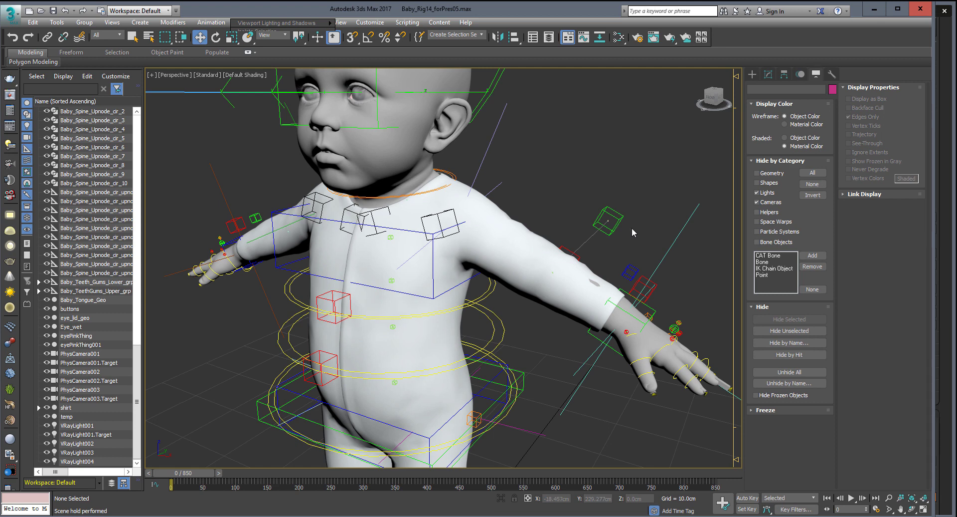
Step: Tick Geometry under Hide by Category, leaving only the bone skeleton and rig controls visible
{"action": "scroll", "coordinate": [514, 177], "scroll_direction": "up", "scroll_amount": 3}
{"action": "middle_click_drag", "start_coordinate": [516, 179], "coordinate": [545, 192]}
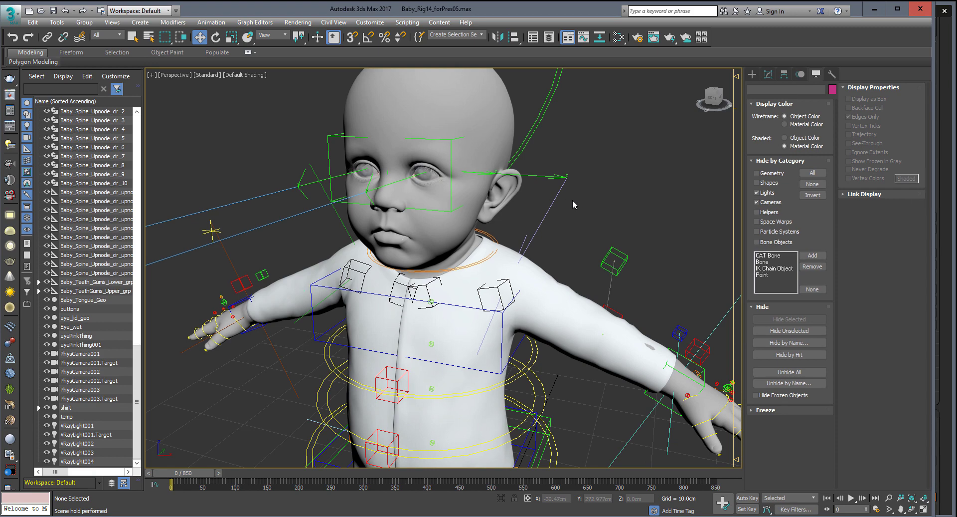
{"action": "scroll", "coordinate": [572, 200], "scroll_direction": "down", "scroll_amount": 2}
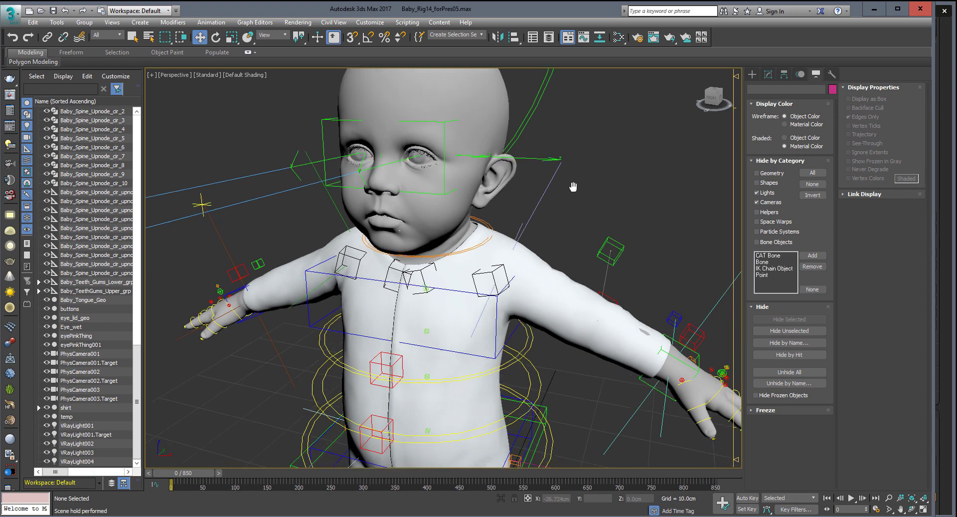
{"action": "middle_click_drag", "start_coordinate": [572, 194], "coordinate": [590, 168]}
{"action": "scroll", "coordinate": [590, 168], "scroll_direction": "down", "scroll_amount": 2}
{"action": "scroll", "coordinate": [540, 203], "scroll_direction": "down", "scroll_amount": 2}
{"action": "mouse_move", "coordinate": [540, 202]}
{"action": "middle_mouse_down", "text": "alt"}
{"action": "mouse_move", "coordinate": [556, 197]}
{"action": "mouse_move", "coordinate": [531, 231]}
{"action": "middle_mouse_up", "text": "alt"}
{"action": "scroll", "coordinate": [555, 197], "scroll_direction": "up", "scroll_amount": 3}
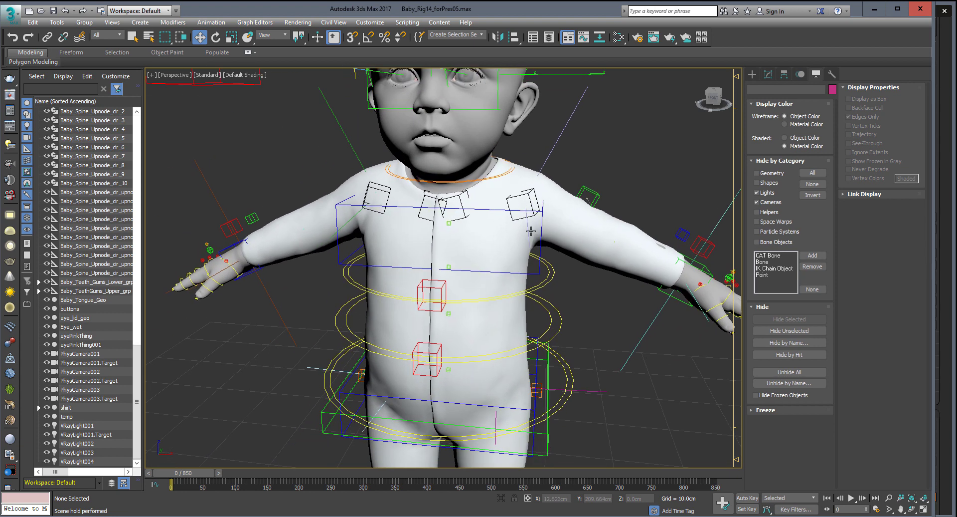
{"action": "middle_click_drag", "start_coordinate": [700, 284], "coordinate": [640, 352], "text": "alt"}
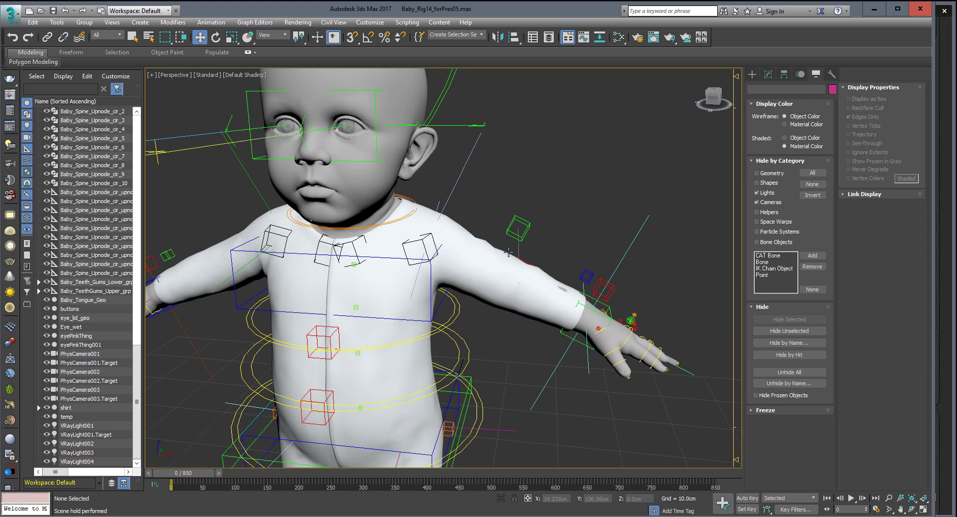
{"action": "middle_click_drag", "start_coordinate": [508, 252], "coordinate": [549, 225], "text": "alt"}
{"action": "left_click", "coordinate": [772, 174]}
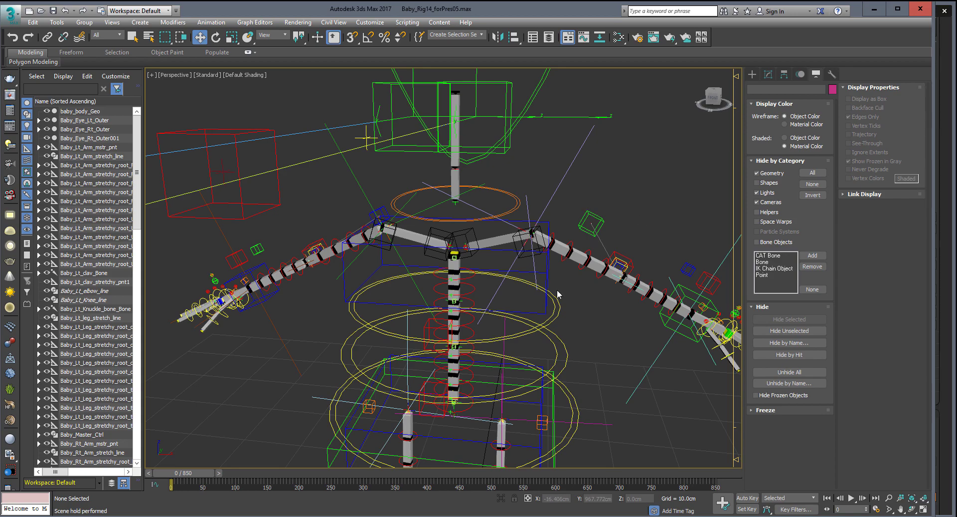
Step: View the rig's torso and arm up close, then unhide the baby's geometry
{"action": "middle_click_drag", "start_coordinate": [552, 379], "coordinate": [534, 273], "text": "alt"}
{"action": "scroll", "coordinate": [534, 273], "scroll_direction": "down", "scroll_amount": 5}
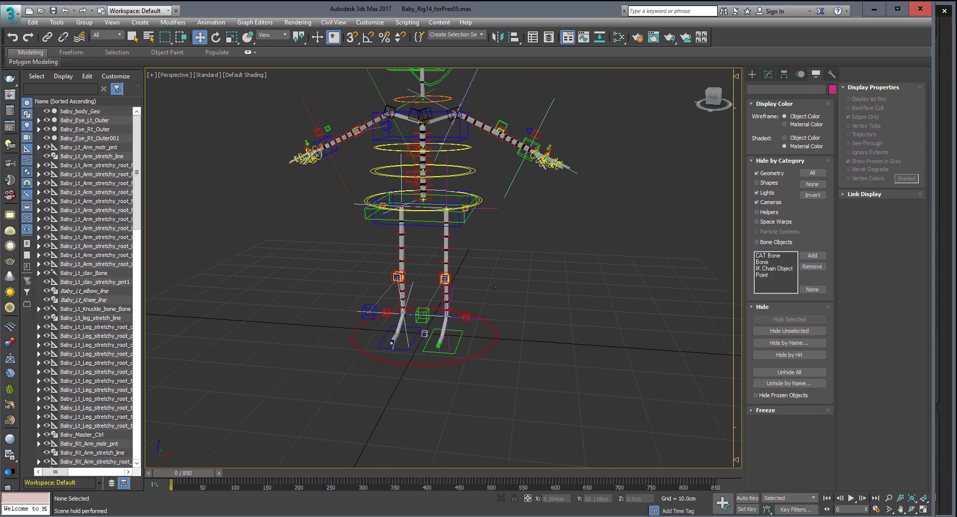
{"action": "scroll", "coordinate": [519, 272], "scroll_direction": "up", "scroll_amount": 2}
{"action": "scroll", "coordinate": [501, 268], "scroll_direction": "up", "scroll_amount": 3}
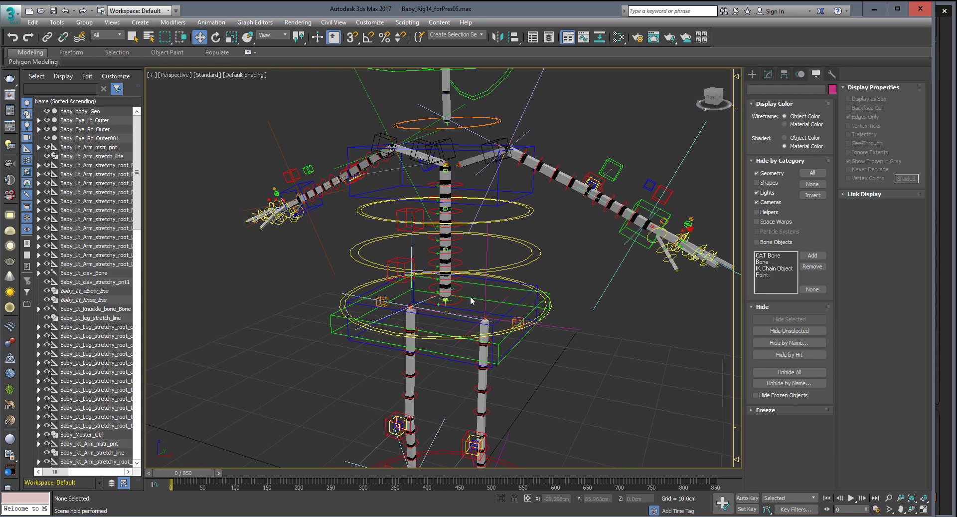
{"action": "mouse_move", "coordinate": [507, 302]}
{"action": "middle_mouse_down", "text": "alt"}
{"action": "mouse_move", "coordinate": [376, 299]}
{"action": "mouse_move", "coordinate": [508, 271]}
{"action": "mouse_move", "coordinate": [523, 316]}
{"action": "middle_mouse_up", "text": "alt"}
{"action": "scroll", "coordinate": [375, 299], "scroll_direction": "up", "scroll_amount": 3}
{"action": "scroll", "coordinate": [376, 299], "scroll_direction": "down", "scroll_amount": 4}
{"action": "scroll", "coordinate": [522, 316], "scroll_direction": "up", "scroll_amount": 3}
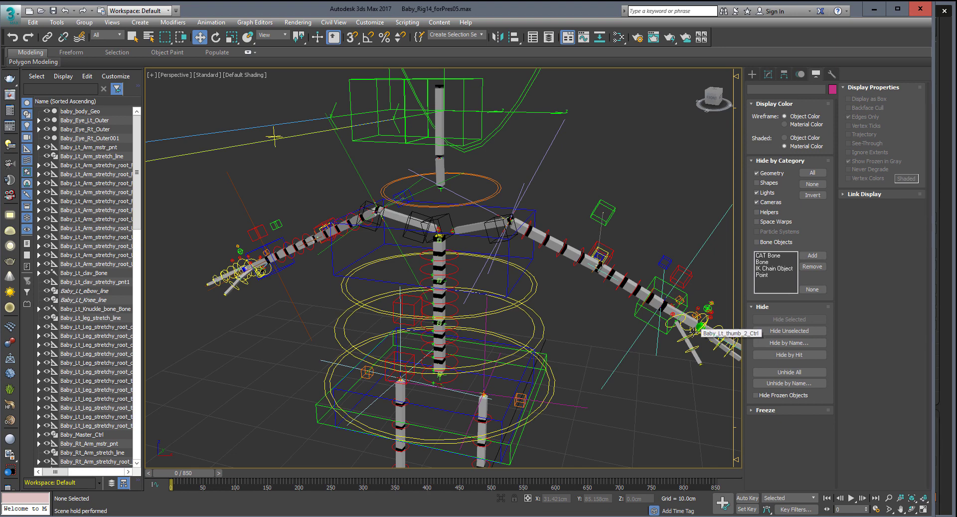
{"action": "left_click", "coordinate": [757, 173]}
Step: Test the left arm's deformation using the forearm twist helper and the IK offset control
{"action": "scroll", "coordinate": [549, 211], "scroll_direction": "up", "scroll_amount": 3}
{"action": "scroll", "coordinate": [549, 211], "scroll_direction": "up", "scroll_amount": 2}
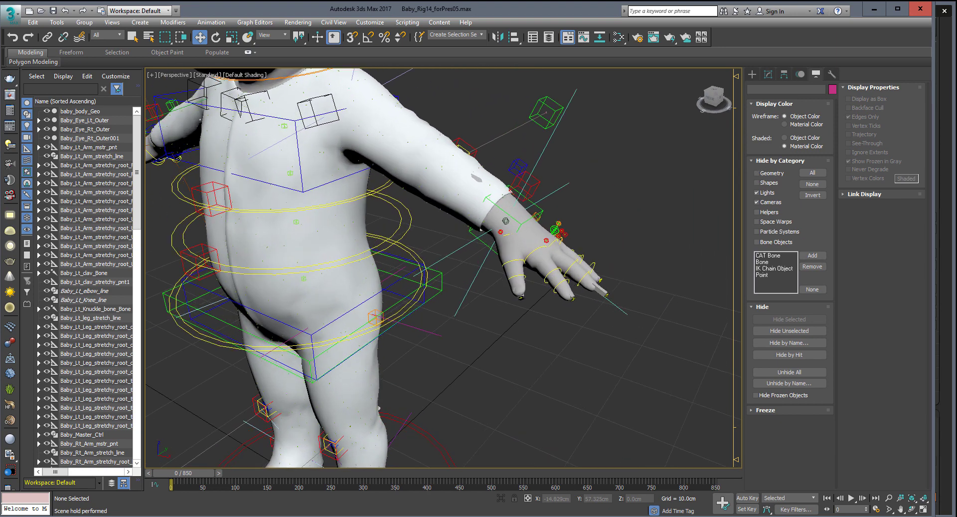
{"action": "scroll", "coordinate": [550, 211], "scroll_direction": "up", "scroll_amount": 2}
{"action": "left_click", "coordinate": [582, 173]}
{"action": "scroll", "coordinate": [583, 174], "scroll_direction": "down", "scroll_amount": 3}
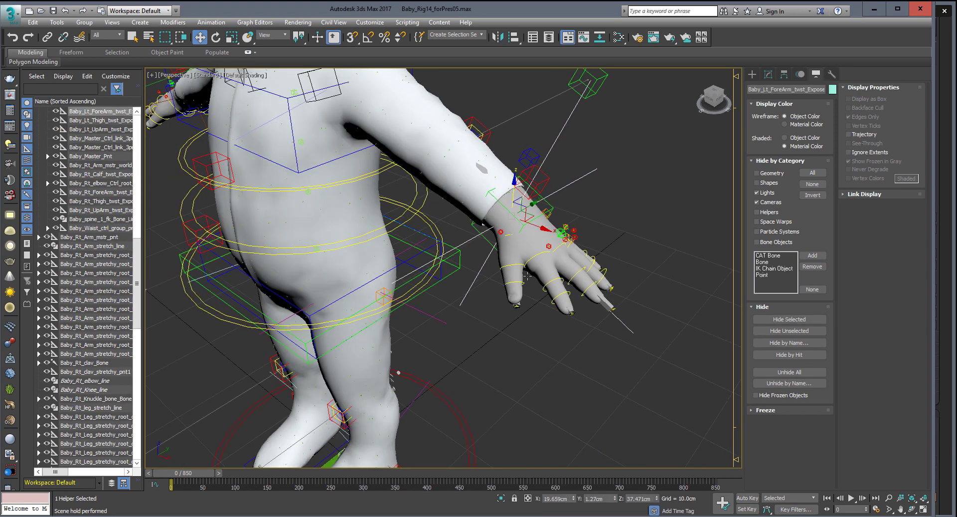
{"action": "mouse_move", "coordinate": [582, 174]}
{"action": "middle_mouse_down", "text": "alt"}
{"action": "mouse_move", "coordinate": [536, 273]}
{"action": "mouse_move", "coordinate": [535, 259]}
{"action": "middle_mouse_up", "text": "alt"}
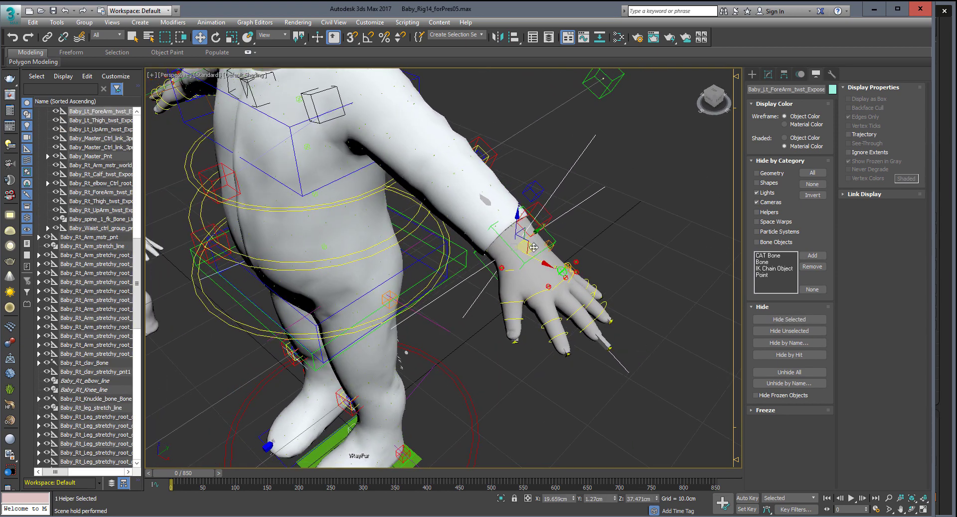
{"action": "left_click_drag", "start_coordinate": [534, 247], "coordinate": [547, 222]}
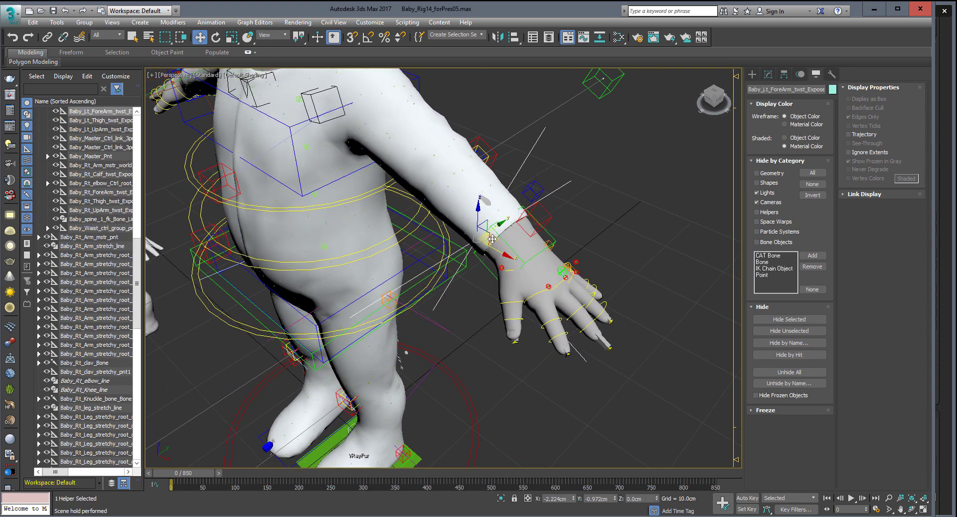
{"action": "left_click", "coordinate": [553, 223]}
{"action": "left_click_drag", "start_coordinate": [530, 245], "coordinate": [525, 251]}
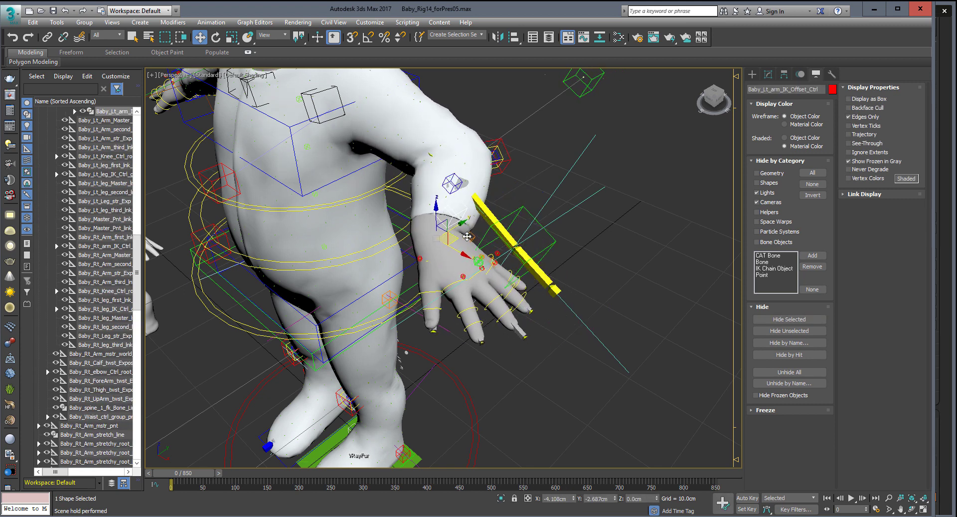
Step: Select Baby_Lt_masterFng_ctrl and rotate it with E to curl the fingers down
{"action": "scroll", "coordinate": [547, 265], "scroll_direction": "up", "scroll_amount": 3}
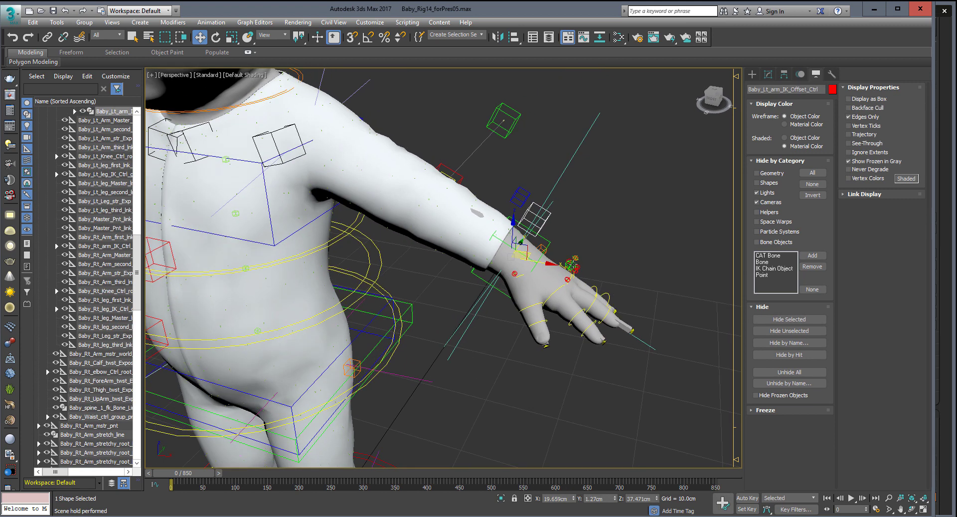
{"action": "scroll", "coordinate": [573, 274], "scroll_direction": "up", "scroll_amount": 3}
{"action": "scroll", "coordinate": [603, 286], "scroll_direction": "up", "scroll_amount": 2}
{"action": "scroll", "coordinate": [604, 286], "scroll_direction": "down", "scroll_amount": 2}
{"action": "scroll", "coordinate": [570, 273], "scroll_direction": "down", "scroll_amount": 1}
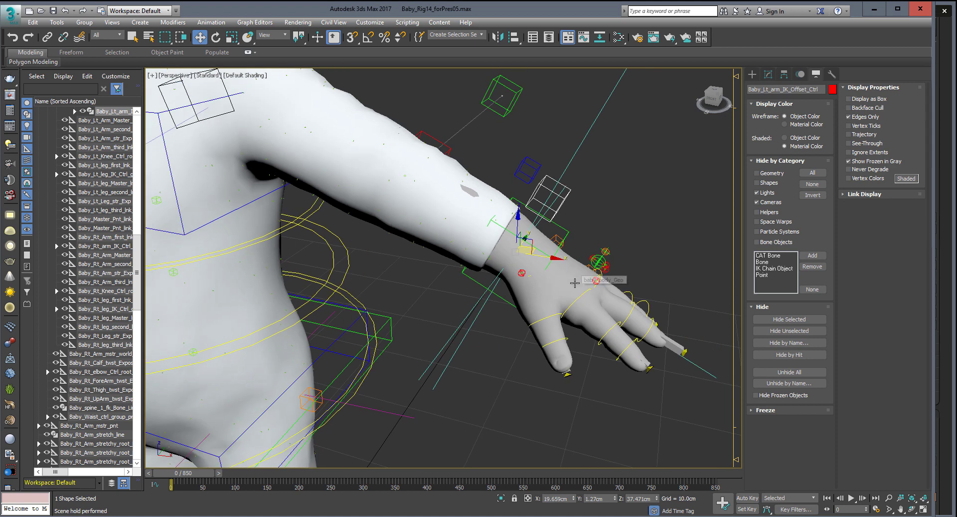
{"action": "left_click", "coordinate": [599, 259]}
{"action": "key", "text": "r"}
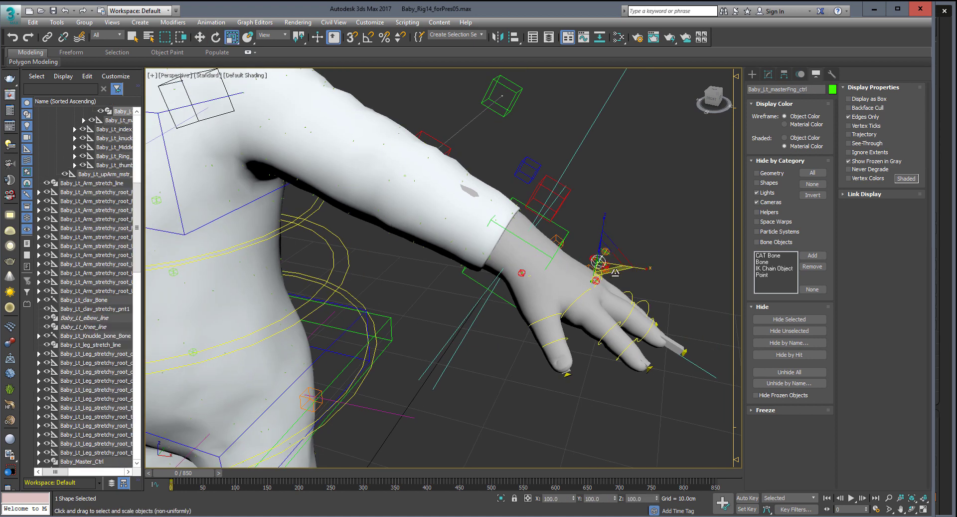
{"action": "key", "text": "e"}
{"action": "left_click_drag", "start_coordinate": [622, 248], "coordinate": [546, 289]}
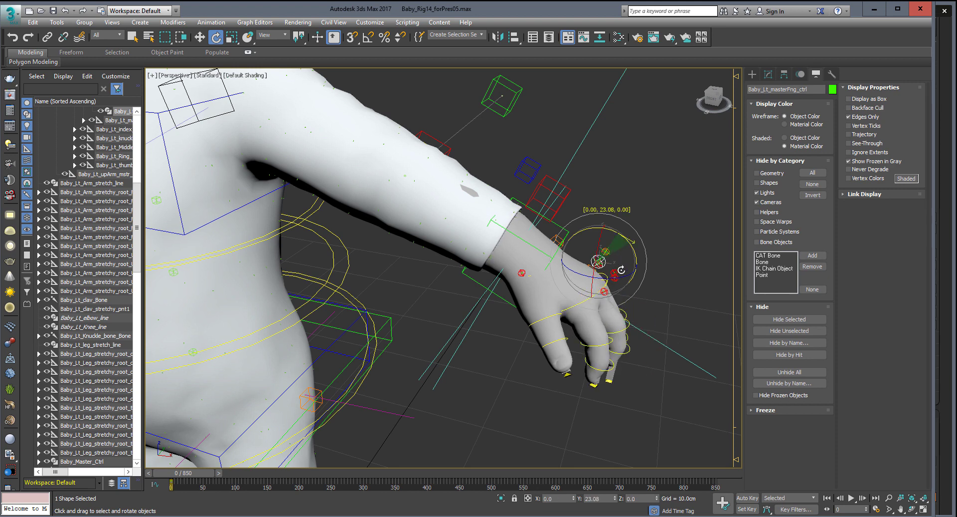
Step: Select baby_body_Geo and turn on Edged Faces with F4
{"action": "left_click", "coordinate": [536, 311]}
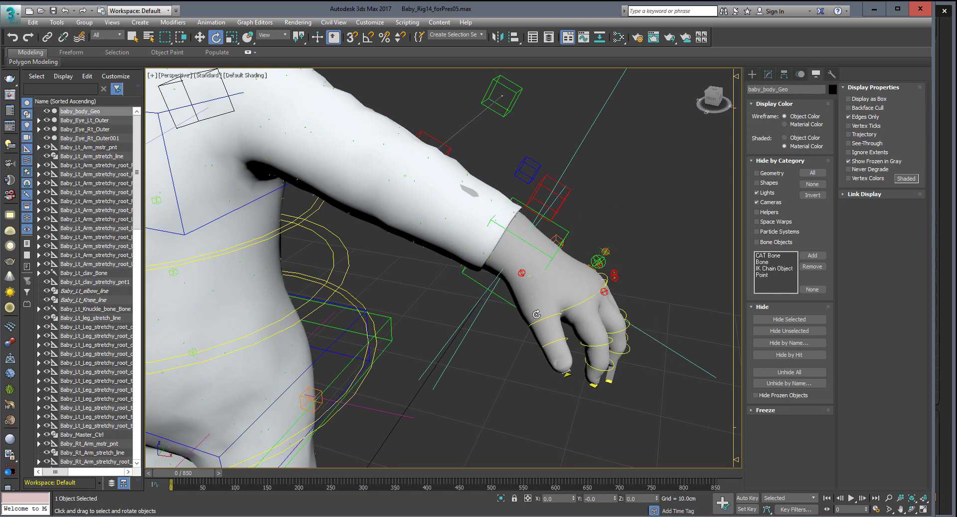
{"action": "key", "text": "F4"}
{"action": "scroll", "coordinate": [588, 281], "scroll_direction": "up", "scroll_amount": 2}
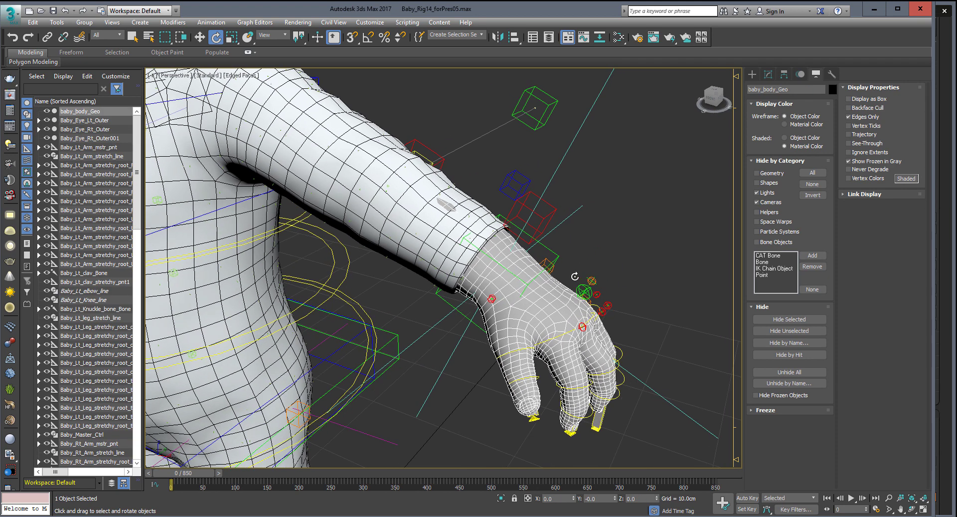
{"action": "scroll", "coordinate": [588, 282], "scroll_direction": "up", "scroll_amount": 1}
{"action": "scroll", "coordinate": [588, 282], "scroll_direction": "up", "scroll_amount": 3}
{"action": "scroll", "coordinate": [584, 279], "scroll_direction": "up", "scroll_amount": 2}
{"action": "scroll", "coordinate": [582, 279], "scroll_direction": "down", "scroll_amount": 2}
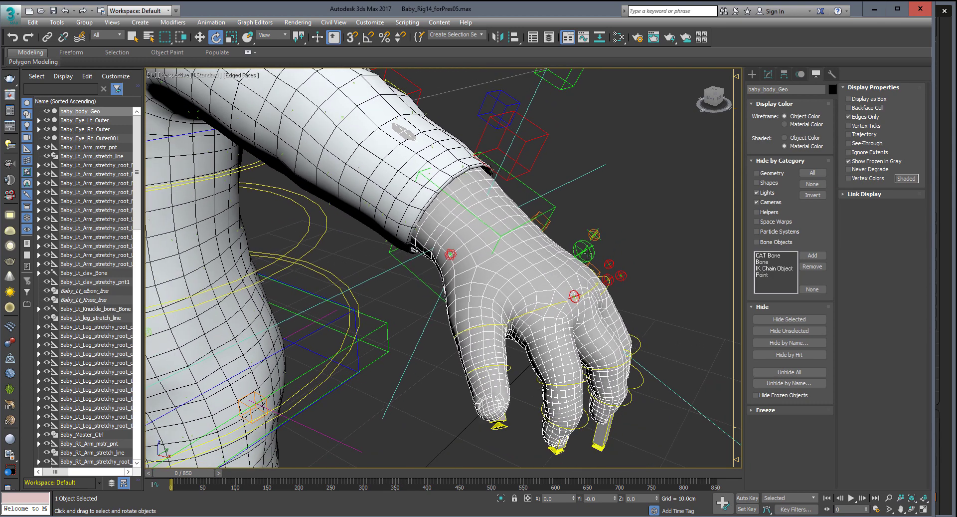
{"action": "key", "text": "ctrl+d"}
Step: Curl the left-hand fingers into a fist, then put baby_body_Geo into Edit Poly Vertex level
{"action": "middle_click_drag", "start_coordinate": [582, 279], "coordinate": [591, 239], "text": "alt"}
{"action": "left_click", "coordinate": [592, 239]}
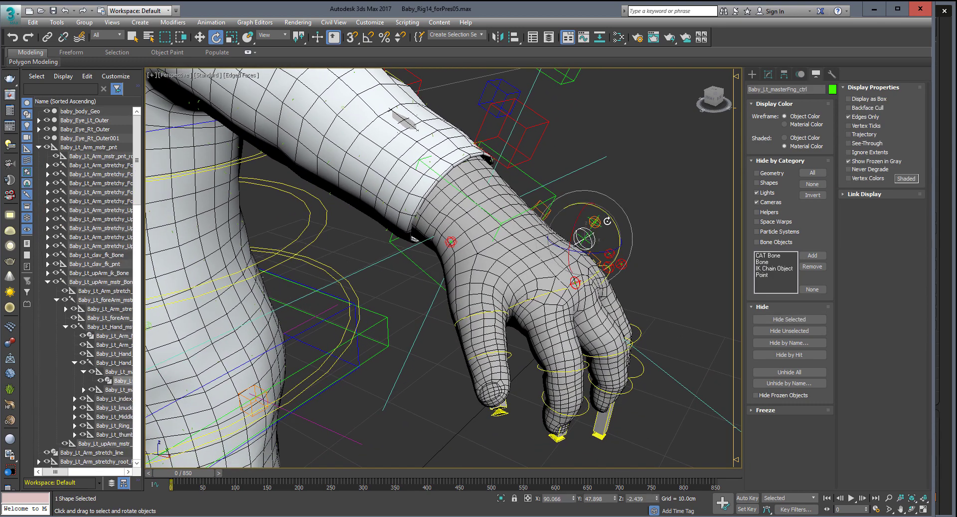
{"action": "left_click_drag", "start_coordinate": [614, 224], "coordinate": [603, 250]}
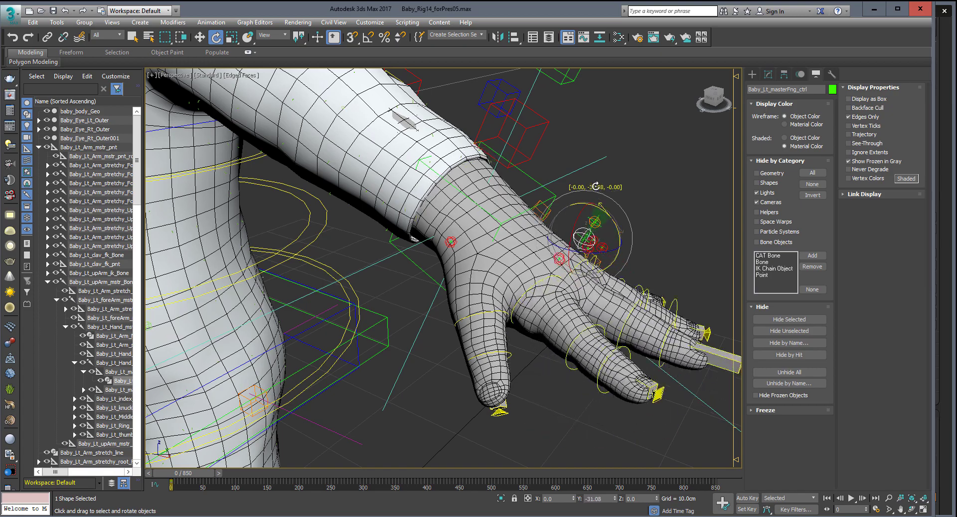
{"action": "mouse_move", "coordinate": [603, 250]}
{"action": "middle_mouse_down", "text": "alt"}
{"action": "mouse_move", "coordinate": [593, 284]}
{"action": "mouse_move", "coordinate": [556, 321]}
{"action": "middle_mouse_up", "text": "alt"}
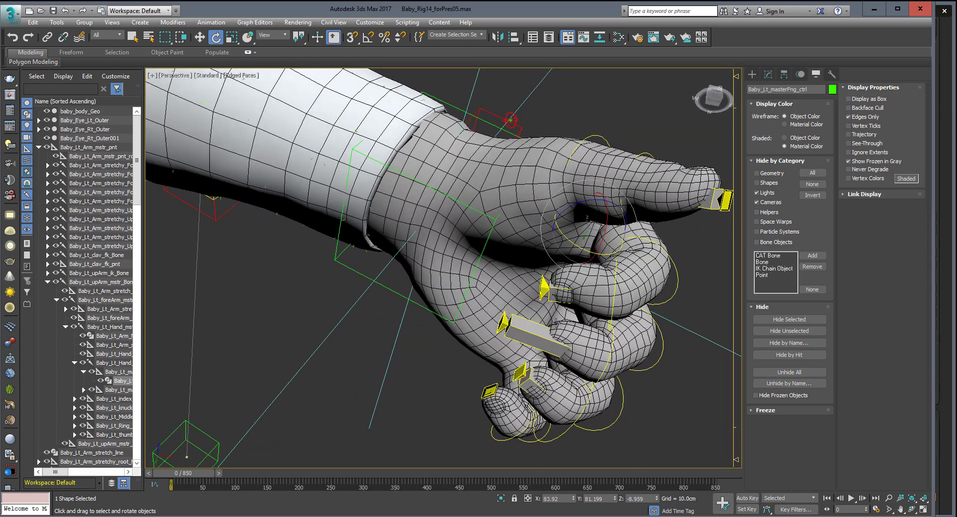
{"action": "mouse_move", "coordinate": [540, 259]}
{"action": "middle_mouse_down", "text": "alt"}
{"action": "mouse_move", "coordinate": [570, 351]}
{"action": "mouse_move", "coordinate": [591, 306]}
{"action": "middle_mouse_up", "text": "alt"}
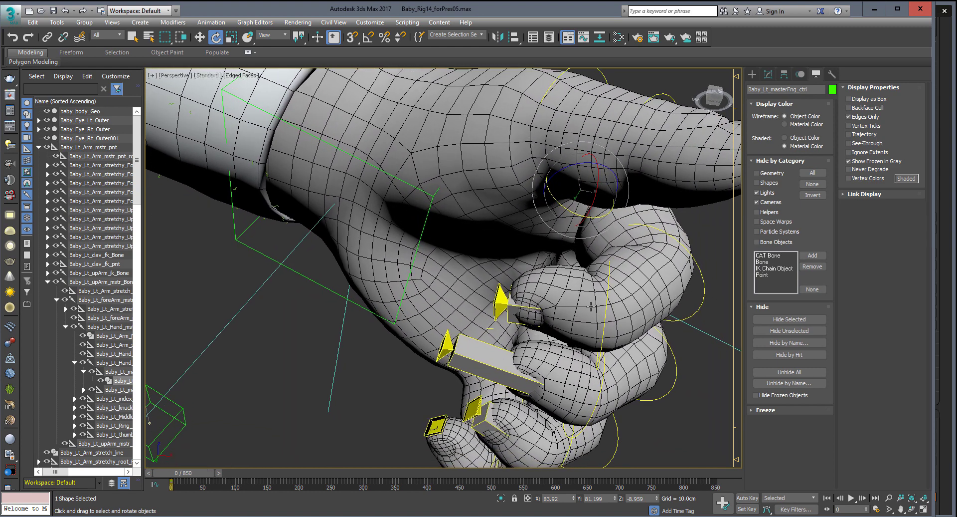
{"action": "left_click", "coordinate": [554, 291]}
{"action": "left_click", "coordinate": [768, 74]}
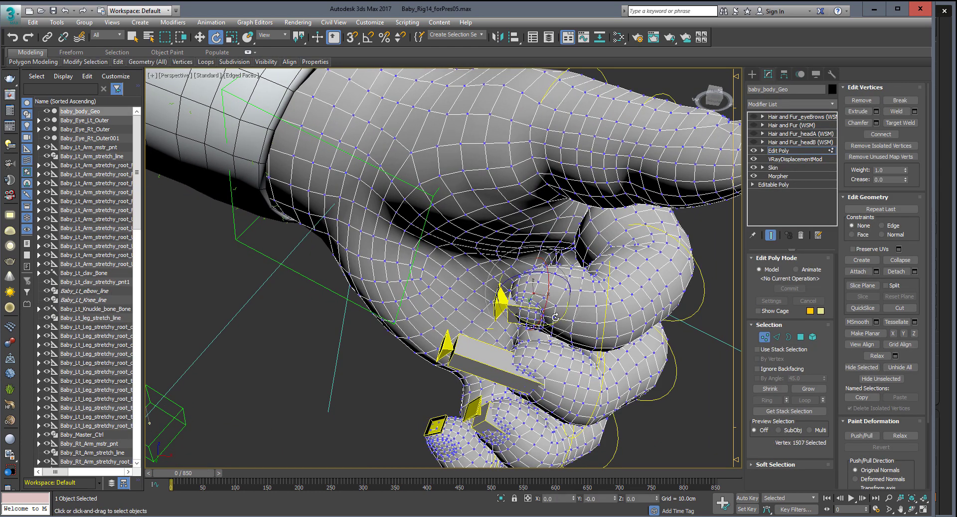
Step: Marquee-select the vertices around the left thumb tip
{"action": "mouse_move", "coordinate": [649, 299]}
{"action": "middle_mouse_down", "text": "alt"}
{"action": "mouse_move", "coordinate": [686, 325]}
{"action": "mouse_move", "coordinate": [662, 393]}
{"action": "middle_mouse_up", "text": "alt"}
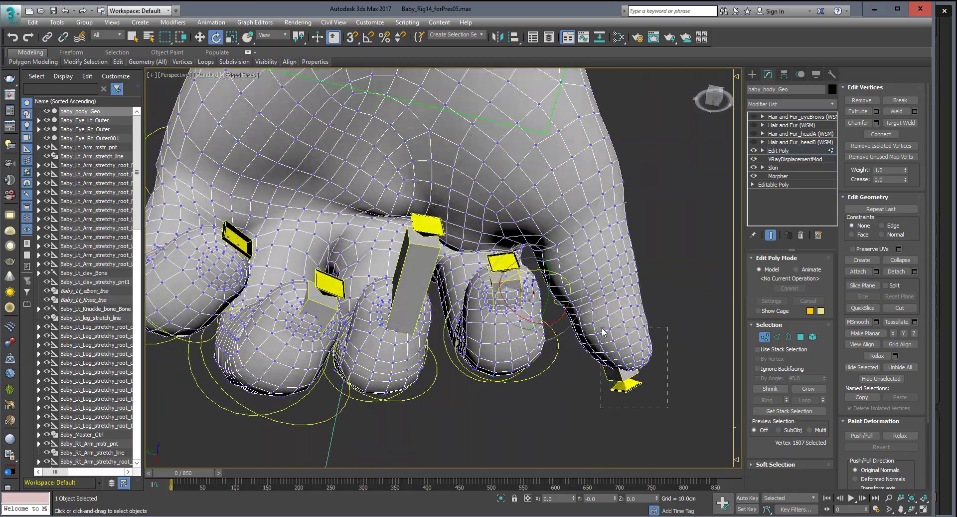
{"action": "left_click_drag", "start_coordinate": [604, 331], "coordinate": [601, 328]}
{"action": "middle_click_drag", "start_coordinate": [656, 380], "coordinate": [642, 399], "text": "alt"}
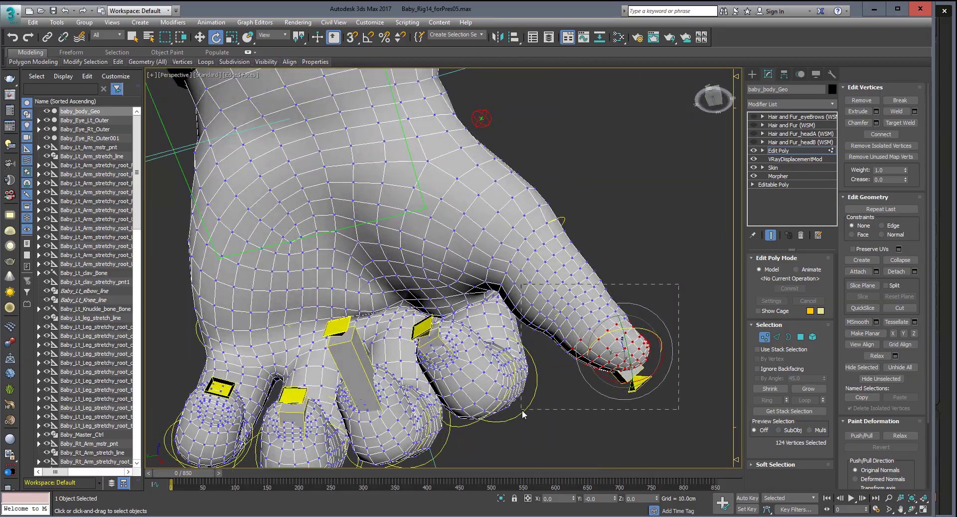
{"action": "middle_click_drag", "start_coordinate": [558, 409], "coordinate": [532, 373], "text": "alt"}
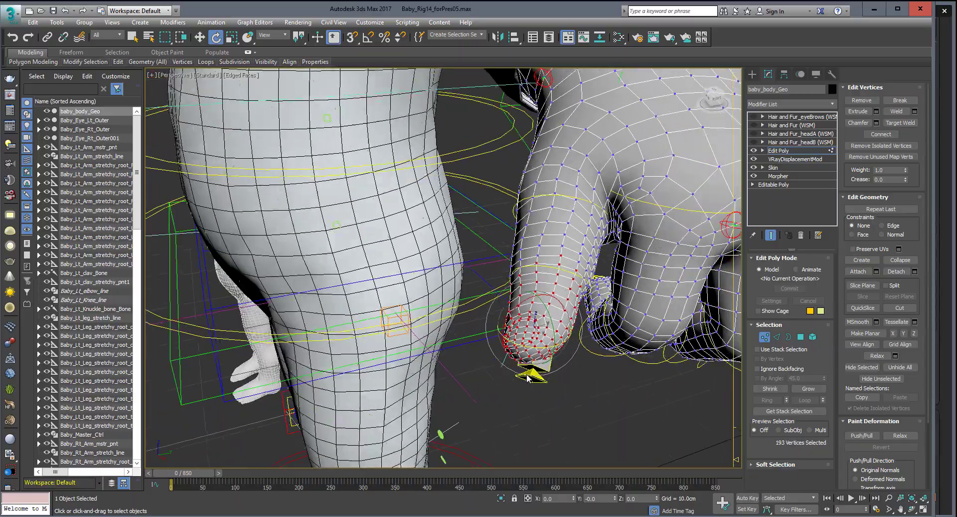
{"action": "scroll", "coordinate": [553, 341], "scroll_direction": "down", "scroll_amount": 5}
{"action": "middle_click_drag", "start_coordinate": [553, 341], "coordinate": [499, 309], "text": "alt"}
{"action": "scroll", "coordinate": [572, 292], "scroll_direction": "up", "scroll_amount": 5}
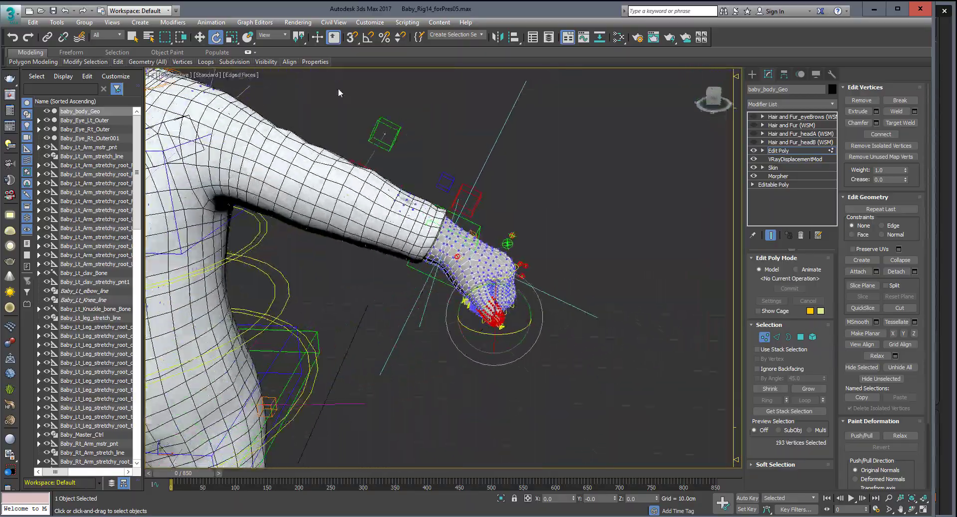
{"action": "middle_click_drag", "start_coordinate": [349, 132], "coordinate": [451, 162], "text": "alt"}
Step: Show the mesh as wireframe, select the forearm and hand vertices, and switch to Polygon mode
{"action": "key", "text": "shift+z"}
{"action": "key", "text": "F3"}
{"action": "mouse_move", "coordinate": [568, 259]}
{"action": "middle_mouse_down", "text": "alt"}
{"action": "mouse_move", "coordinate": [633, 254]}
{"action": "mouse_move", "coordinate": [271, 278]}
{"action": "middle_mouse_up", "text": "alt"}
{"action": "key", "text": "shift+z"}
{"action": "key", "text": "shift+z"}
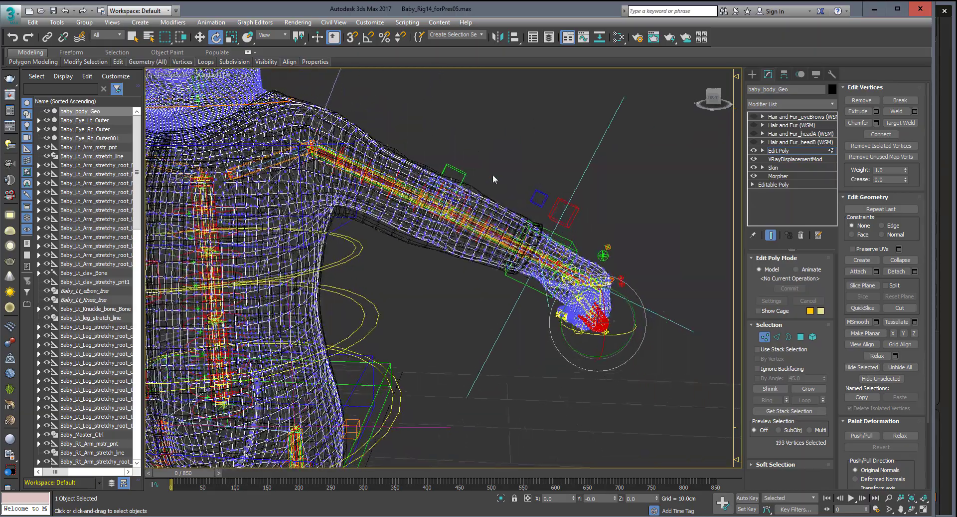
{"action": "left_click_drag", "start_coordinate": [456, 174], "coordinate": [446, 174]}
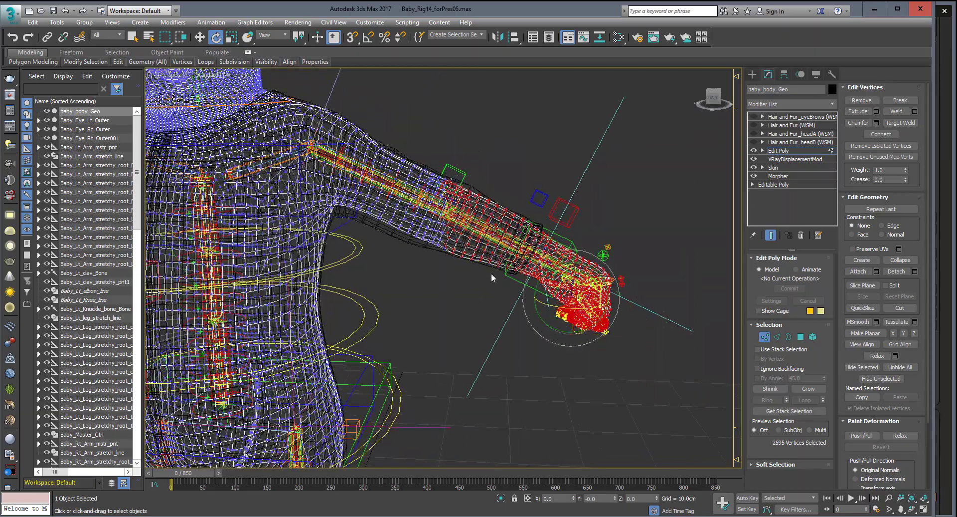
{"action": "scroll", "coordinate": [451, 220], "scroll_direction": "up", "scroll_amount": 3}
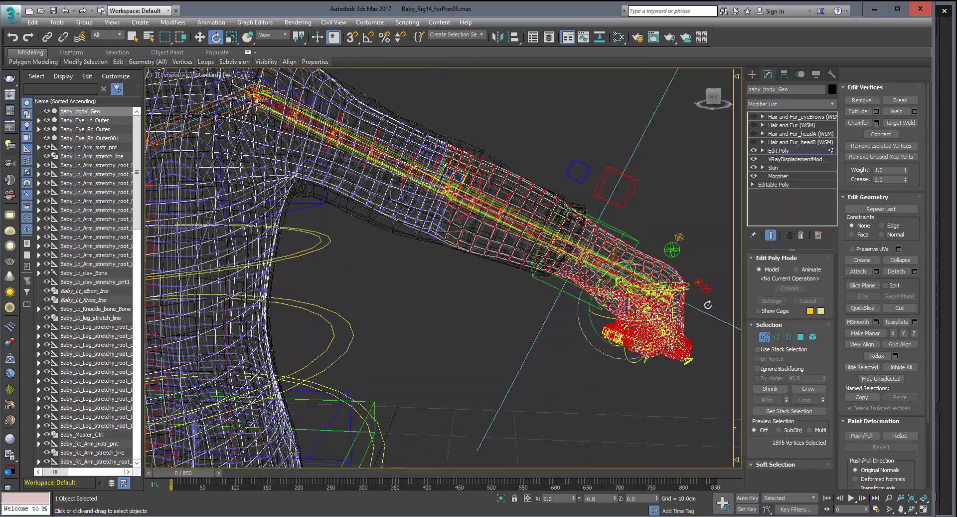
{"action": "left_click", "coordinate": [800, 337]}
Step: Select polygons along the left forearm, hand, upper arm and shoulder
{"action": "left_click_drag", "start_coordinate": [483, 436], "coordinate": [469, 436]}
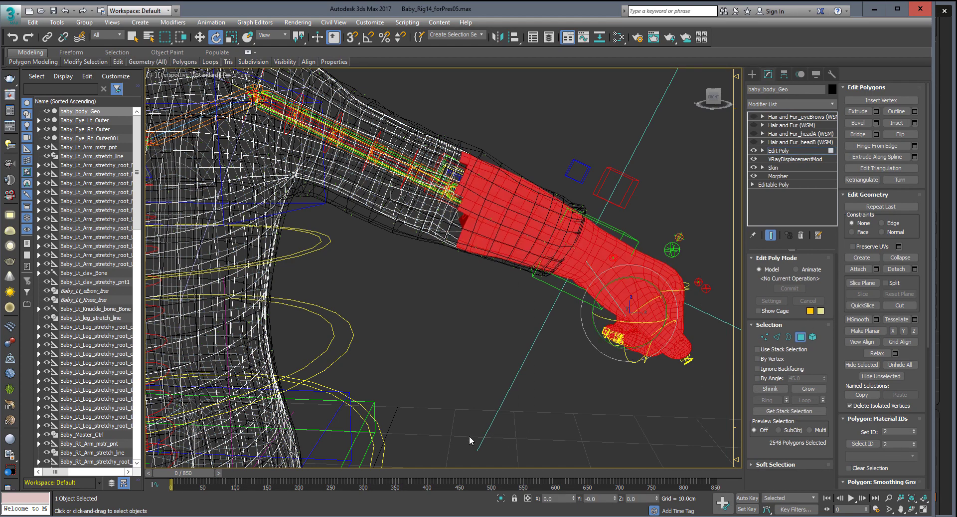
{"action": "left_click_drag", "start_coordinate": [442, 180], "coordinate": [442, 178]}
{"action": "mouse_move", "coordinate": [513, 222]}
{"action": "middle_mouse_down", "text": "alt"}
{"action": "mouse_move", "coordinate": [528, 206]}
{"action": "mouse_move", "coordinate": [441, 239]}
{"action": "middle_mouse_up", "text": "alt"}
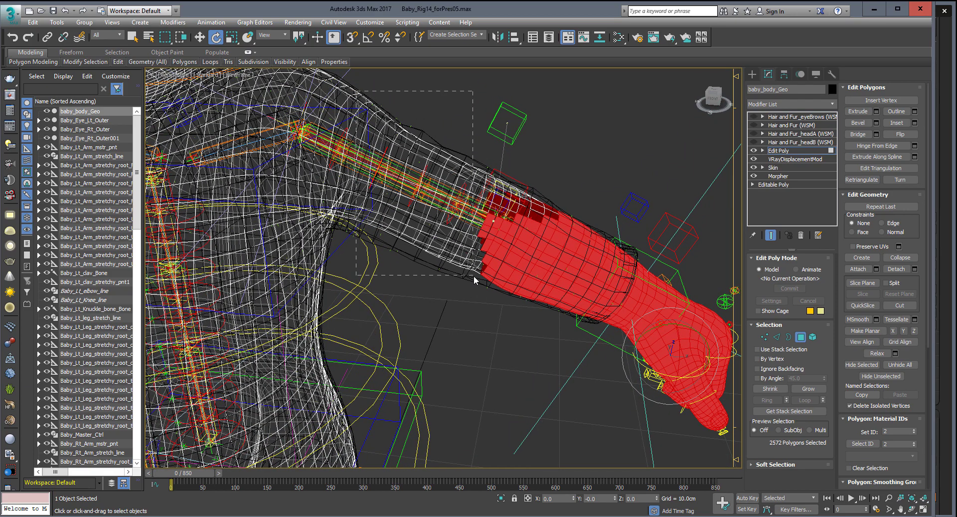
{"action": "left_click_drag", "start_coordinate": [474, 280], "coordinate": [473, 281]}
{"action": "middle_click_drag", "start_coordinate": [473, 281], "coordinate": [509, 241], "text": "alt"}
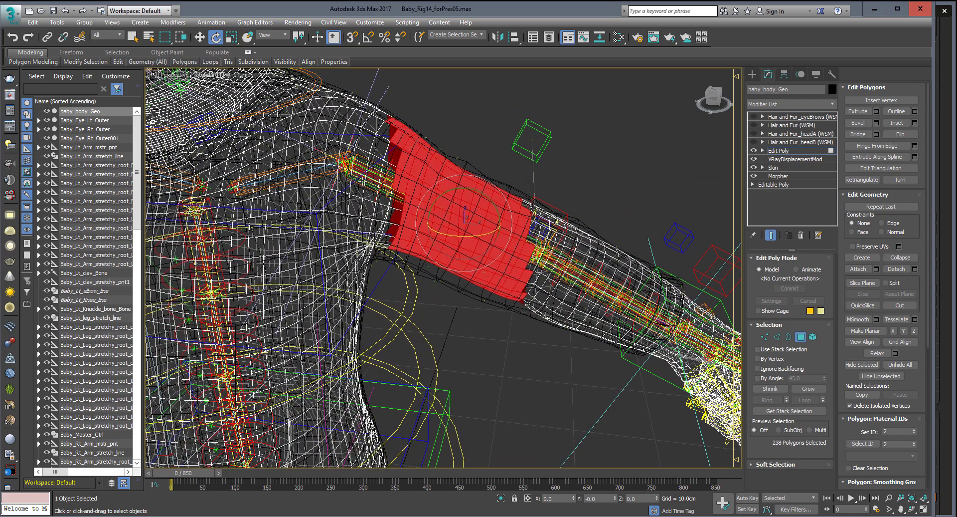
{"action": "mouse_move", "coordinate": [379, 167]}
{"action": "middle_mouse_down", "text": "alt"}
{"action": "mouse_move", "coordinate": [482, 230]}
{"action": "mouse_move", "coordinate": [364, 242]}
{"action": "middle_mouse_up", "text": "alt"}
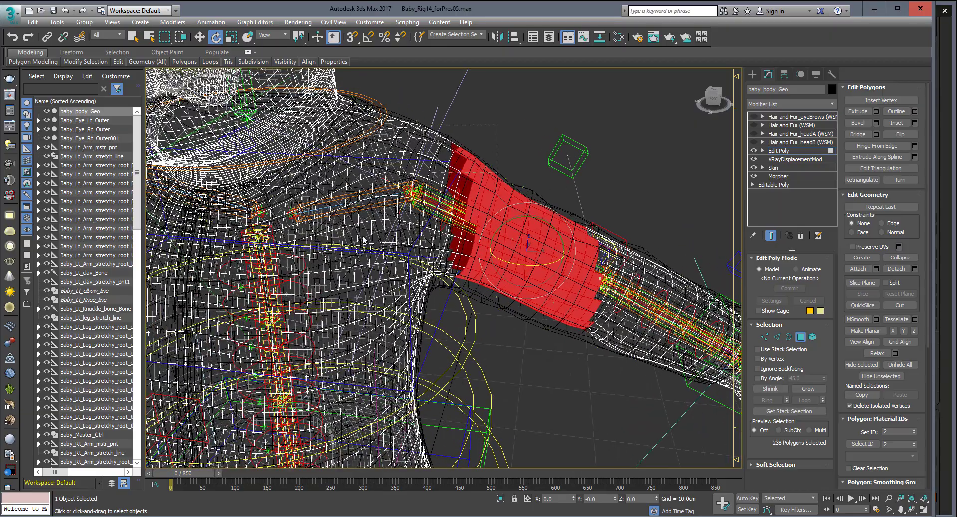
{"action": "left_click", "coordinate": [351, 249]}
Step: Select and frame the head polygons, then deselect them and return to shaded view
{"action": "key", "text": "shift+z"}
{"action": "key", "text": "shift+z"}
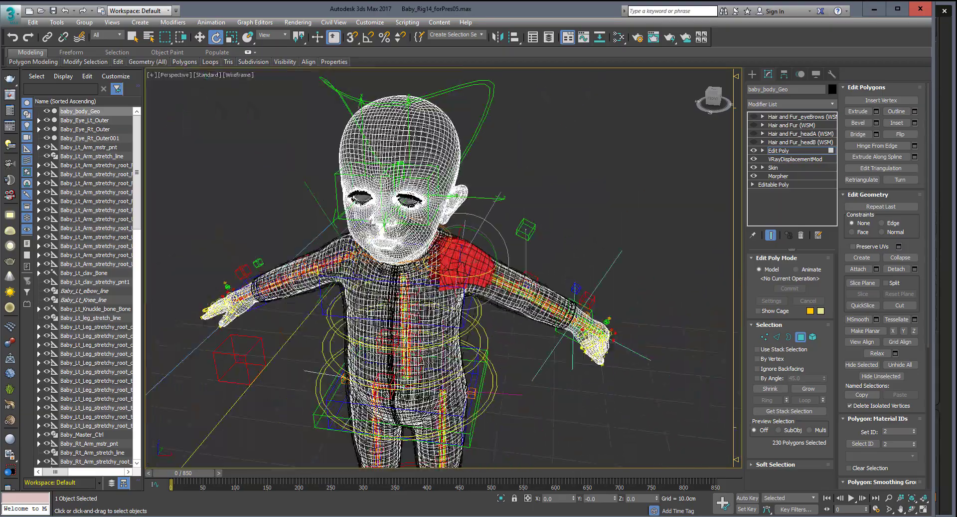
{"action": "key", "text": "shift+z"}
{"action": "double_click", "coordinate": [475, 230]}
{"action": "middle_click_drag", "start_coordinate": [478, 207], "coordinate": [439, 235], "text": "alt"}
{"action": "key", "text": "shift+z"}
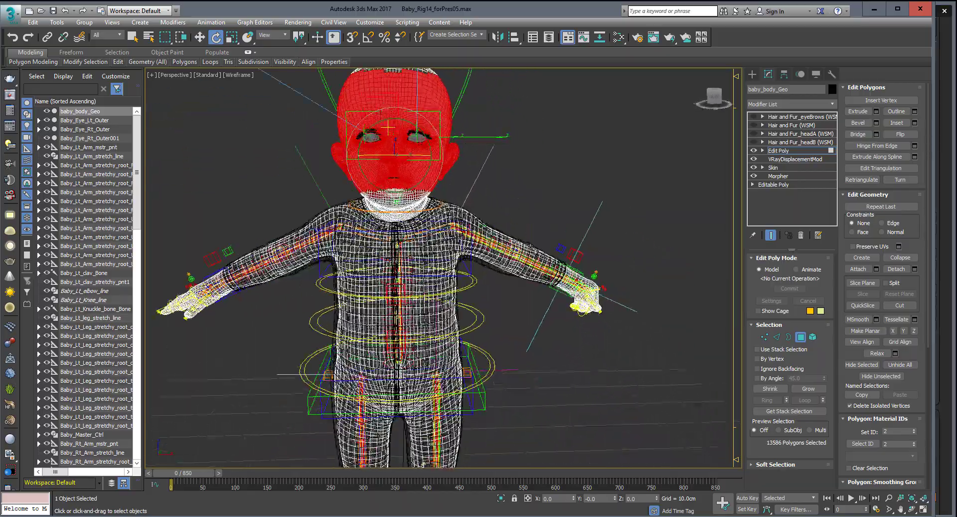
{"action": "key", "text": "shift+z"}
{"action": "key", "text": "shift+z"}
{"action": "key", "text": "shift+z"}
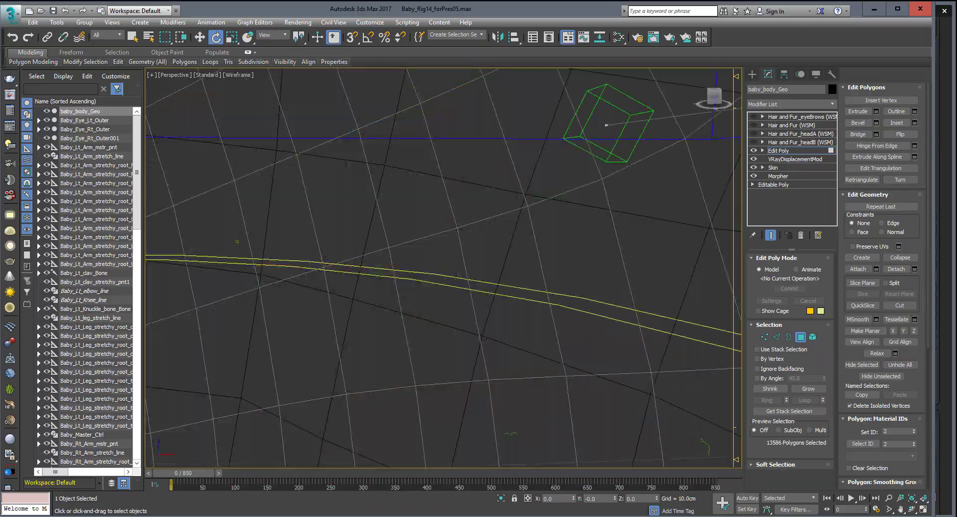
{"action": "key", "text": "shift+z"}
{"action": "key", "text": "shift+z"}
{"action": "left_click", "coordinate": [199, 40]}
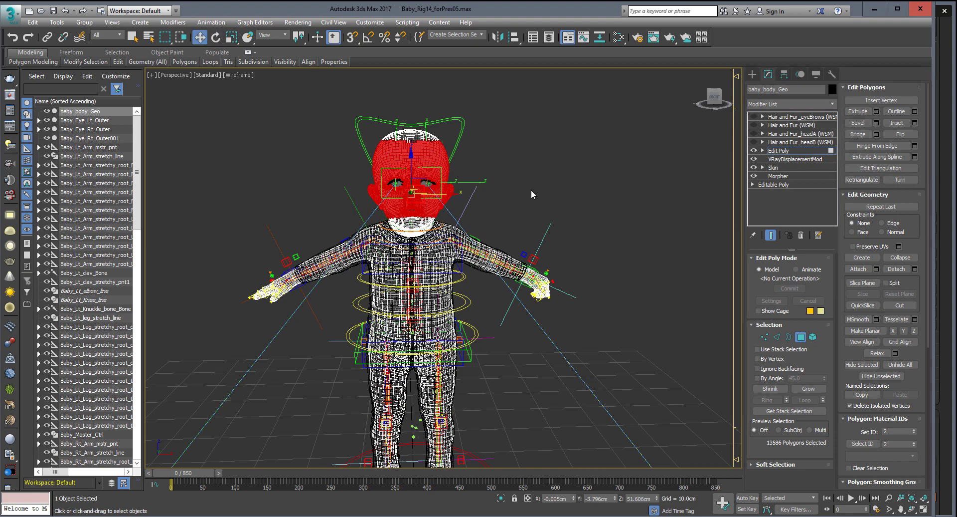
{"action": "left_click", "coordinate": [531, 189]}
{"action": "key", "text": "F3"}
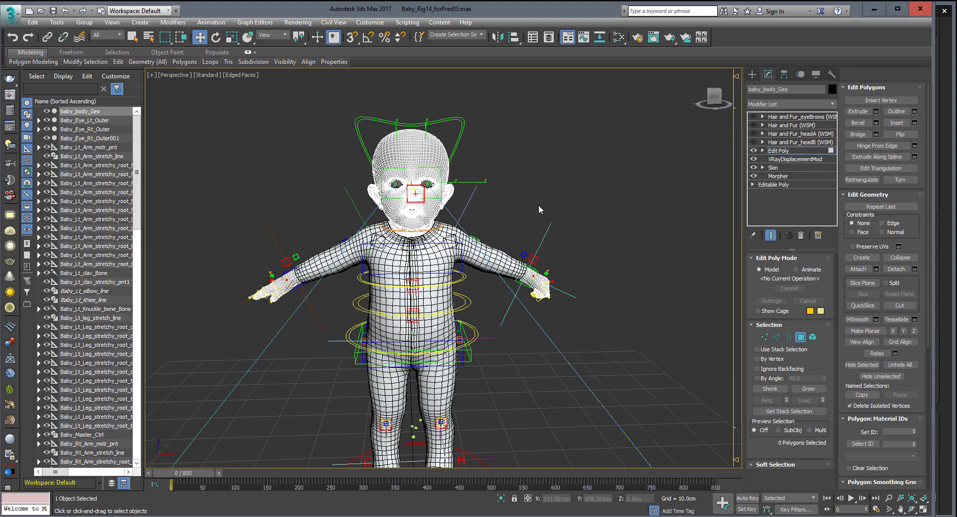
Step: Pick a polygon on the right hand, exit Polygon level with 4, and orbit to the left arm
{"action": "scroll", "coordinate": [439, 239], "scroll_direction": "up", "scroll_amount": 5}
{"action": "scroll", "coordinate": [438, 239], "scroll_direction": "down", "scroll_amount": 3}
{"action": "scroll", "coordinate": [480, 268], "scroll_direction": "up", "scroll_amount": 1}
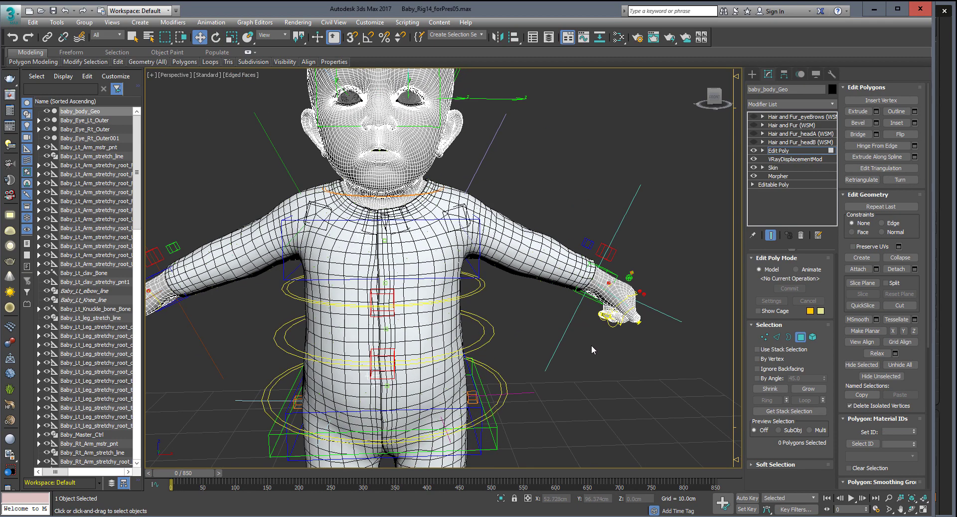
{"action": "left_click", "coordinate": [622, 290]}
{"action": "scroll", "coordinate": [610, 330], "scroll_direction": "down", "scroll_amount": 2}
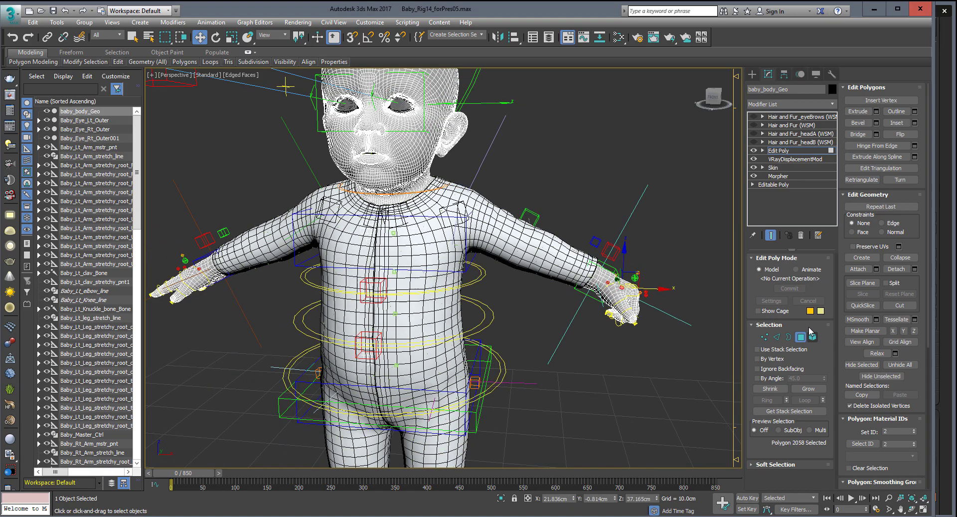
{"action": "key", "text": "4"}
{"action": "mouse_move", "coordinate": [610, 330]}
{"action": "middle_mouse_down", "text": "alt"}
{"action": "mouse_move", "coordinate": [444, 284]}
{"action": "mouse_move", "coordinate": [560, 283]}
{"action": "middle_mouse_up", "text": "alt"}
{"action": "scroll", "coordinate": [449, 283], "scroll_direction": "up", "scroll_amount": 2}
{"action": "scroll", "coordinate": [449, 282], "scroll_direction": "up", "scroll_amount": 3}
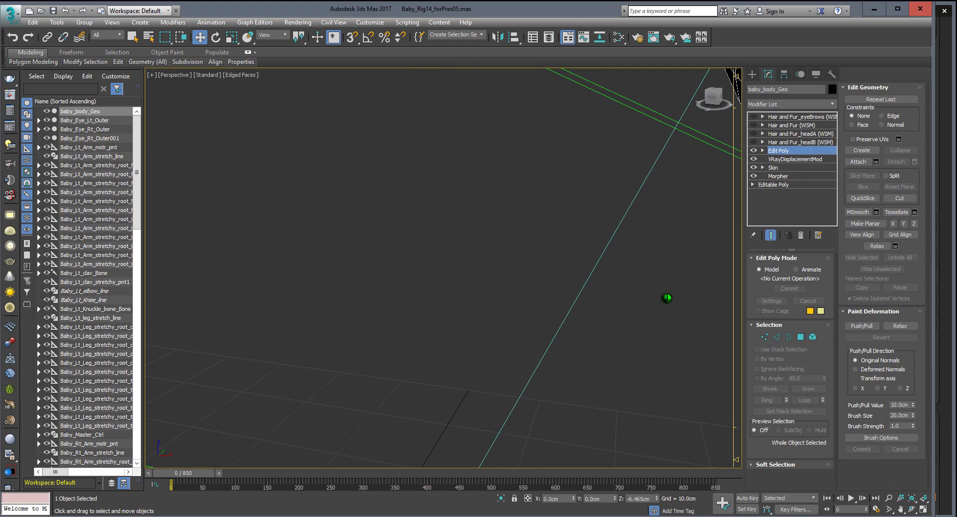
Step: Add a TurboSmooth modifier with 2 iterations, declining the high-iteration warning
{"action": "left_click", "coordinate": [781, 105]}
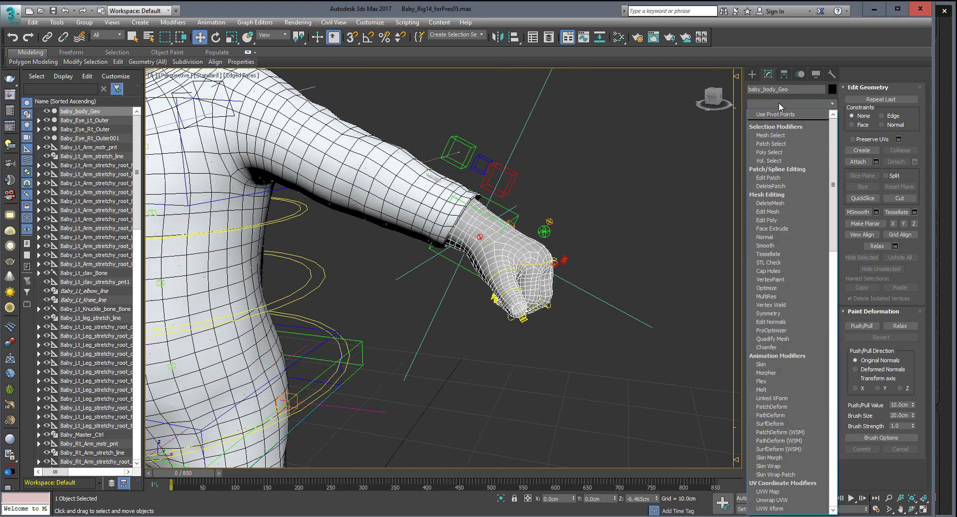
{"action": "type", "text": "turbo"}
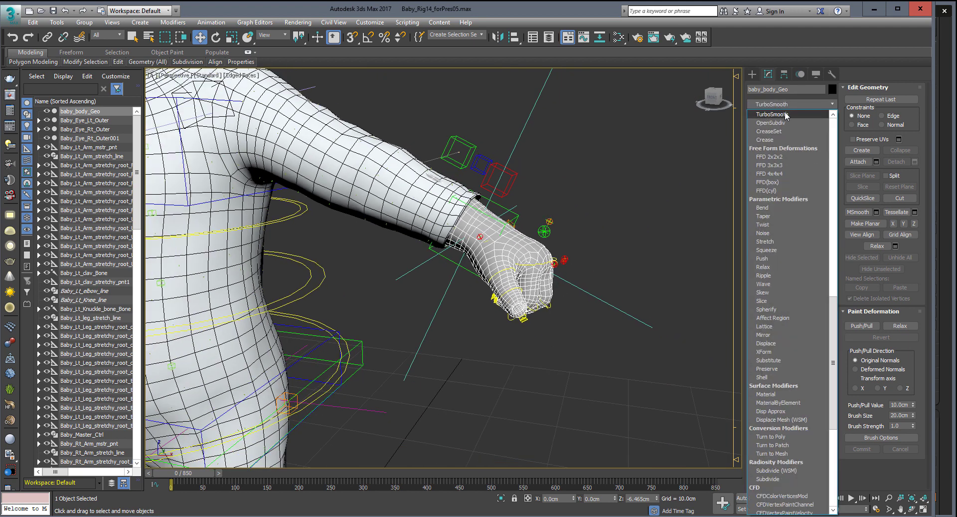
{"action": "left_click", "coordinate": [786, 114]}
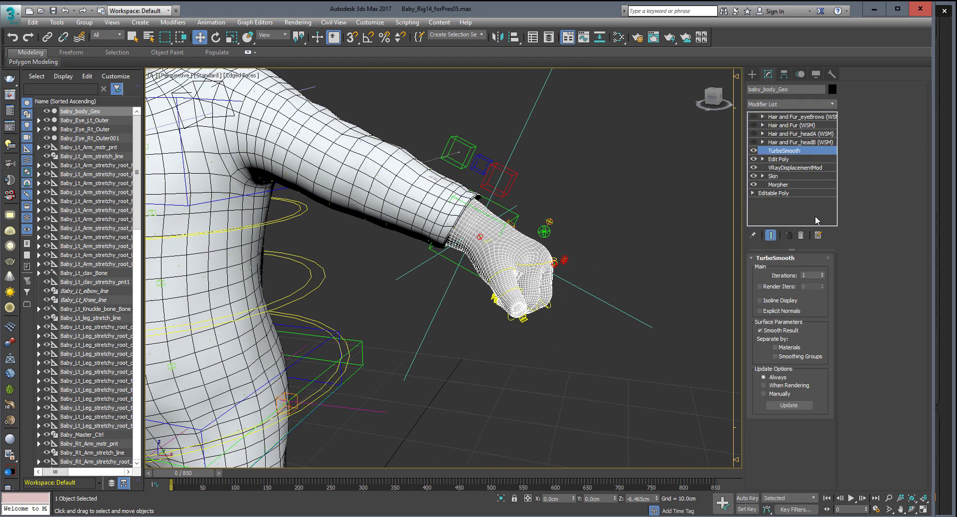
{"action": "left_click", "coordinate": [822, 273]}
{"action": "left_click", "coordinate": [823, 273]}
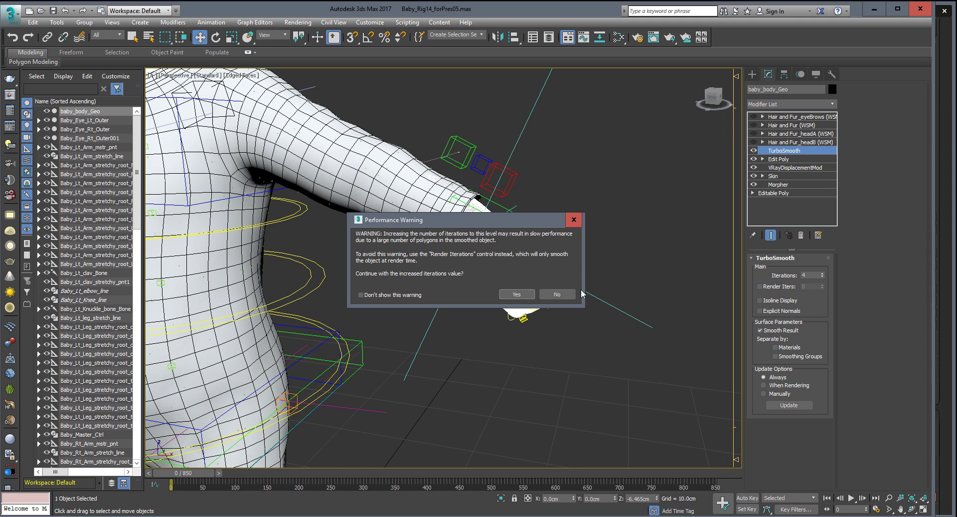
{"action": "left_click", "coordinate": [557, 294]}
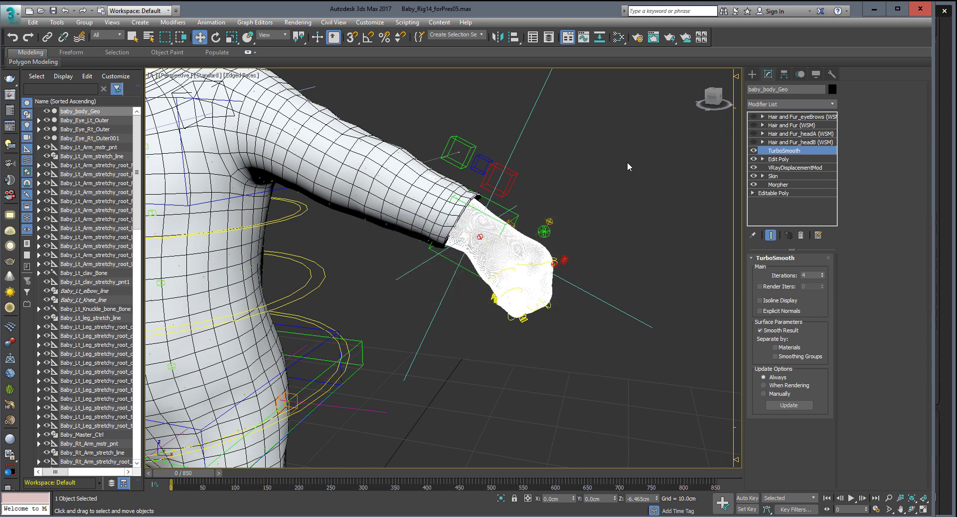
{"action": "left_click", "coordinate": [823, 277]}
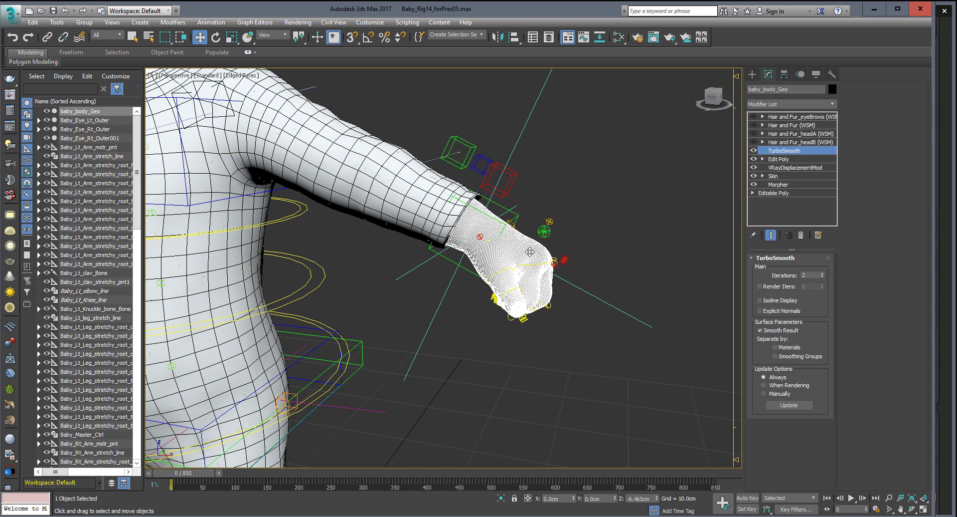
Step: Switch TurboSmooth off in the viewport to inspect the unsmoothed arm and torso mesh
{"action": "middle_click_drag", "start_coordinate": [498, 245], "coordinate": [615, 248]}
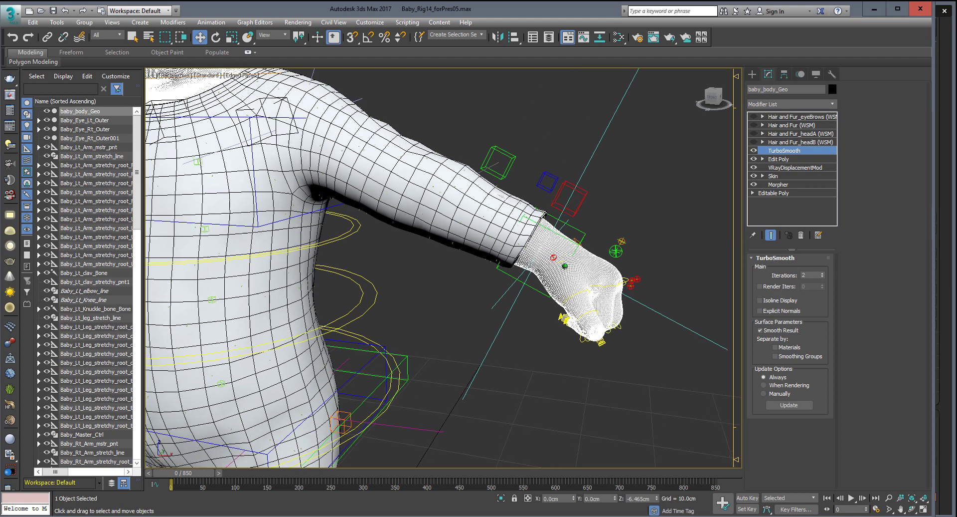
{"action": "scroll", "coordinate": [549, 249], "scroll_direction": "down", "scroll_amount": 5}
{"action": "scroll", "coordinate": [549, 250], "scroll_direction": "up", "scroll_amount": 3}
{"action": "scroll", "coordinate": [549, 249], "scroll_direction": "up", "scroll_amount": 2}
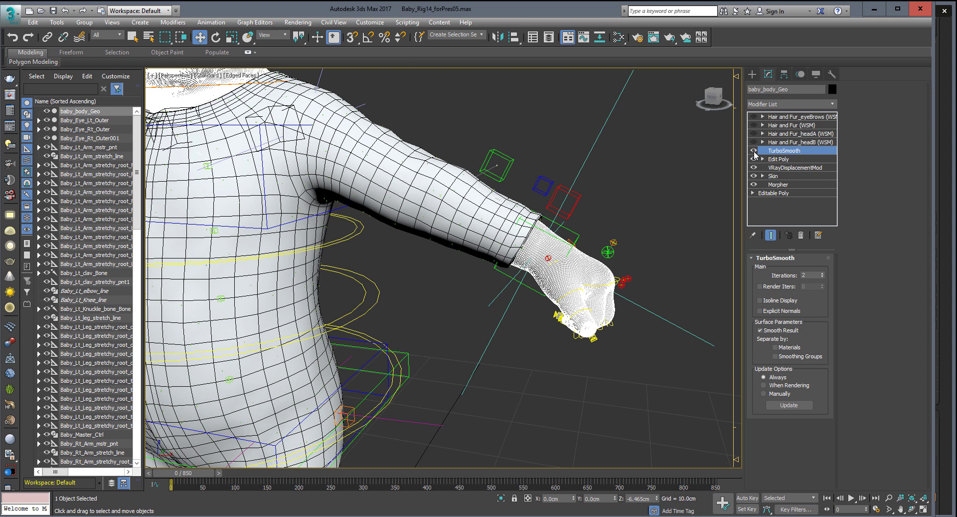
{"action": "left_click", "coordinate": [754, 150]}
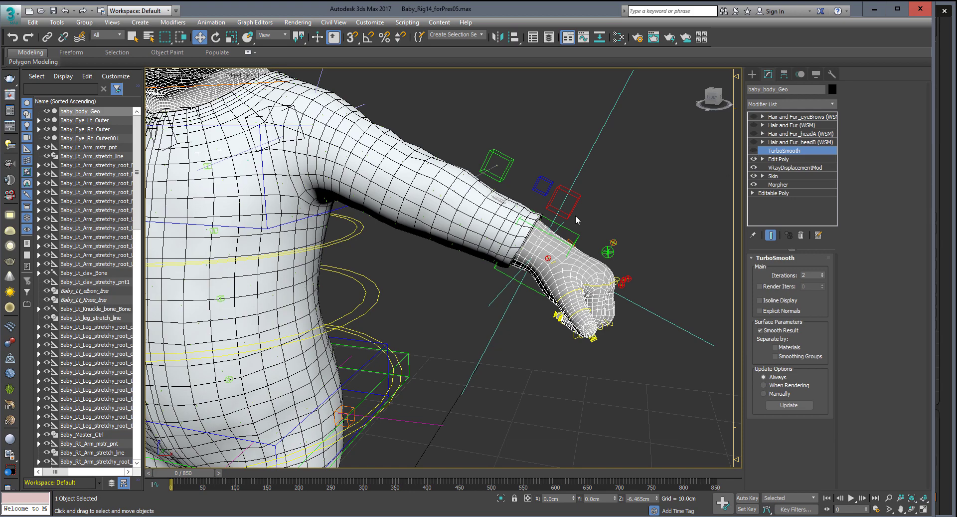
{"action": "middle_click_drag", "start_coordinate": [529, 209], "coordinate": [549, 267]}
{"action": "scroll", "coordinate": [549, 267], "scroll_direction": "down", "scroll_amount": 5}
{"action": "scroll", "coordinate": [549, 267], "scroll_direction": "up", "scroll_amount": 2}
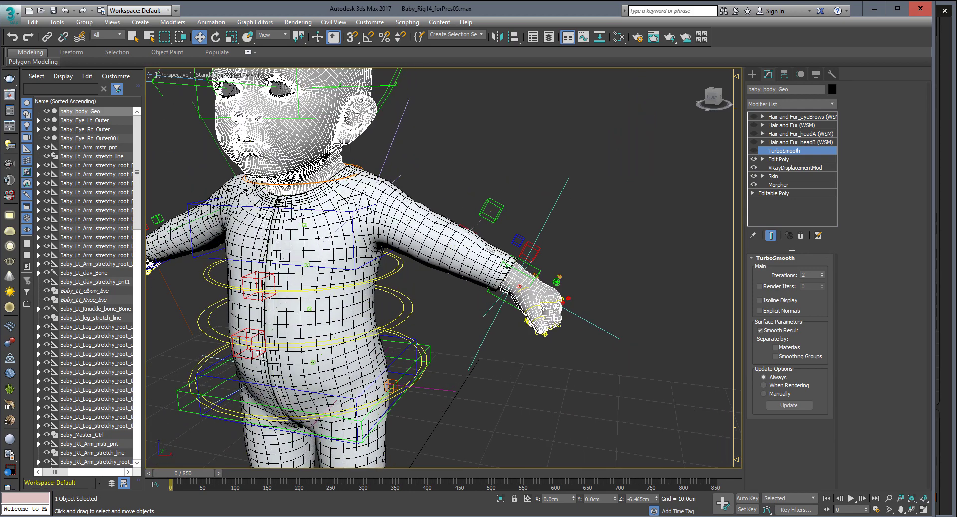
{"action": "scroll", "coordinate": [549, 267], "scroll_direction": "up", "scroll_amount": 2}
{"action": "scroll", "coordinate": [548, 266], "scroll_direction": "up", "scroll_amount": 2}
{"action": "scroll", "coordinate": [613, 299], "scroll_direction": "up", "scroll_amount": 2}
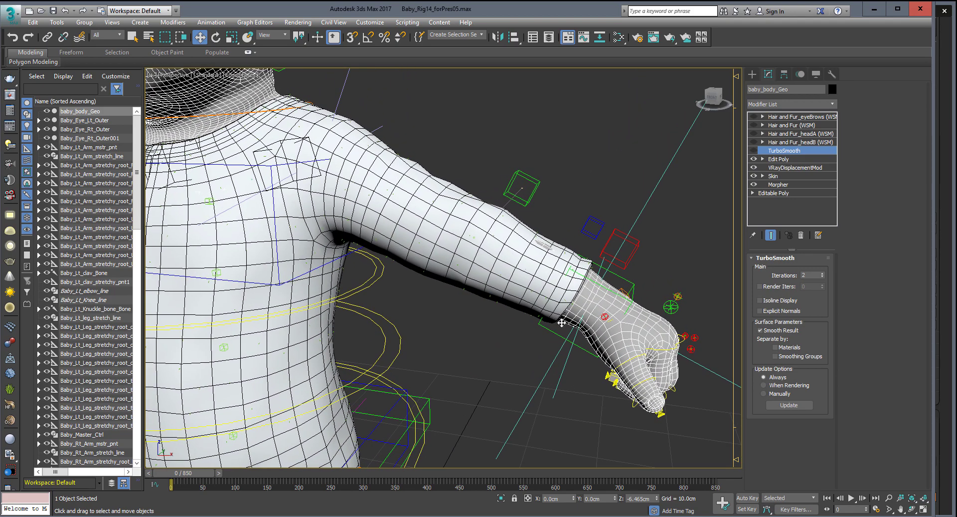
{"action": "scroll", "coordinate": [613, 294], "scroll_direction": "down", "scroll_amount": 2}
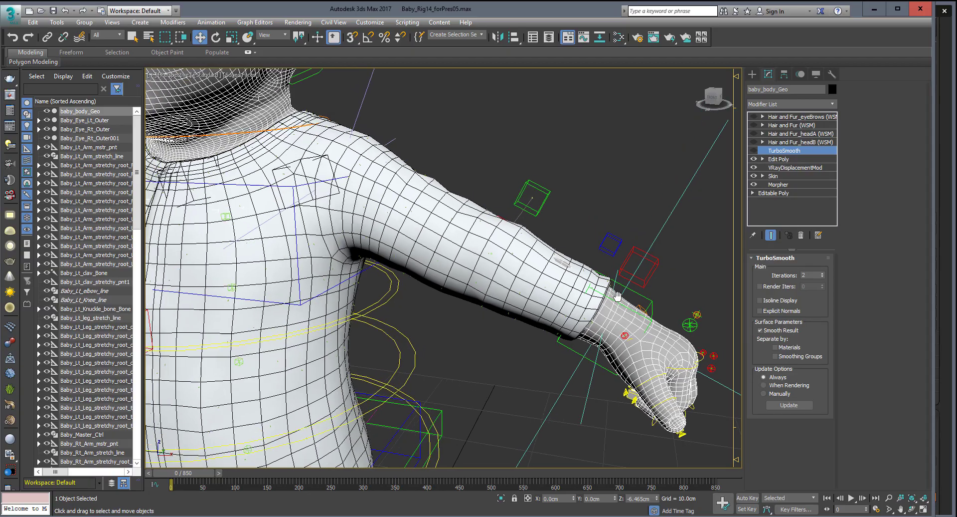
{"action": "scroll", "coordinate": [613, 294], "scroll_direction": "down", "scroll_amount": 2}
{"action": "scroll", "coordinate": [563, 296], "scroll_direction": "down", "scroll_amount": 2}
{"action": "scroll", "coordinate": [544, 288], "scroll_direction": "up", "scroll_amount": 2}
Step: Turn off Edged Faces with F4, reselect the shirt, and zoom extents to the whole body
{"action": "scroll", "coordinate": [544, 288], "scroll_direction": "up", "scroll_amount": 2}
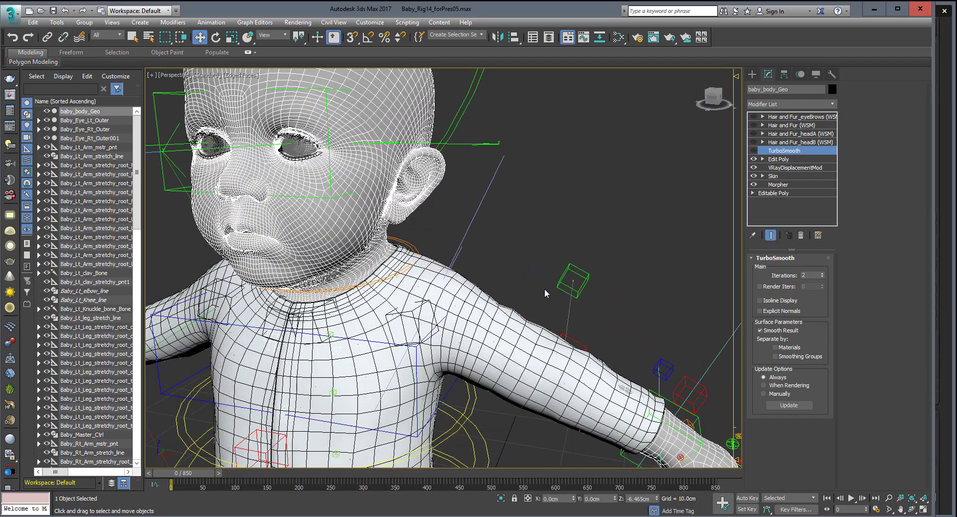
{"action": "left_click", "coordinate": [500, 346]}
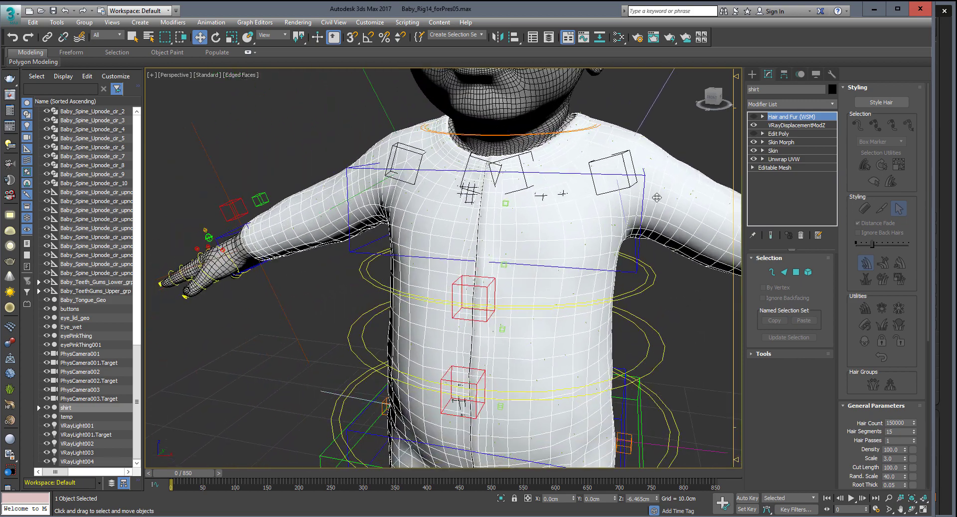
{"action": "middle_click_drag", "start_coordinate": [558, 266], "coordinate": [551, 221], "text": "alt"}
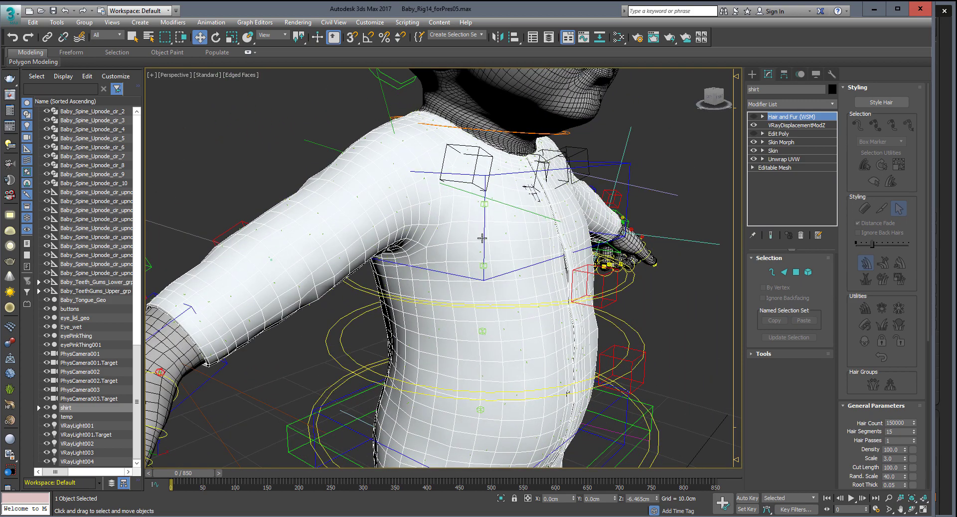
{"action": "mouse_move", "coordinate": [469, 213]}
{"action": "middle_mouse_down", "text": "alt"}
{"action": "mouse_move", "coordinate": [424, 214]}
{"action": "mouse_move", "coordinate": [434, 245]}
{"action": "middle_mouse_up", "text": "alt"}
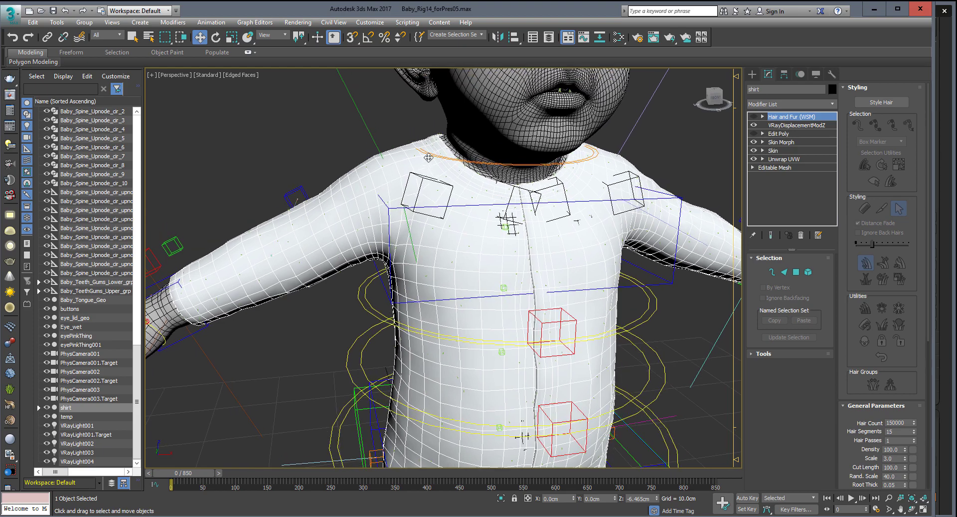
{"action": "mouse_move", "coordinate": [316, 300]}
{"action": "middle_mouse_down", "text": "alt"}
{"action": "mouse_move", "coordinate": [349, 294]}
{"action": "mouse_move", "coordinate": [318, 299]}
{"action": "middle_mouse_up", "text": "alt"}
{"action": "left_click", "coordinate": [330, 213]}
{"action": "key", "text": "F4"}
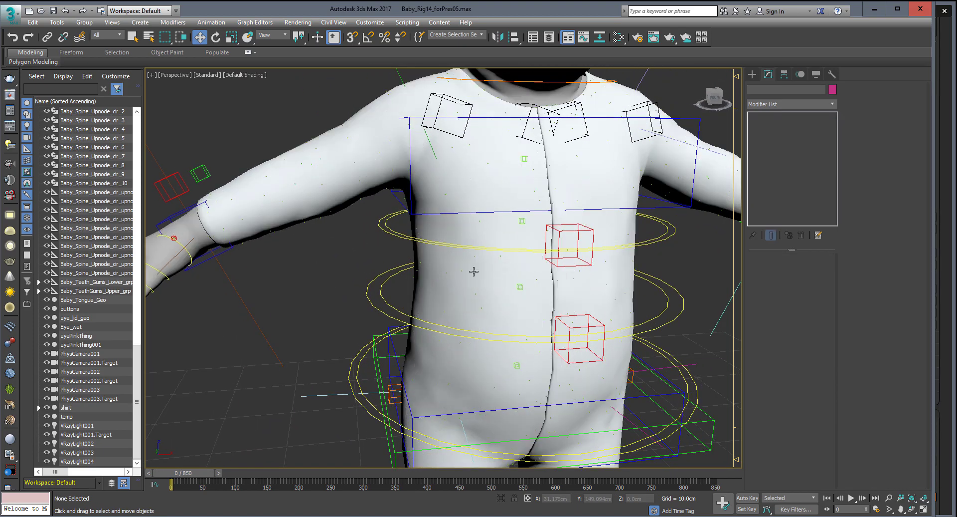
{"action": "scroll", "coordinate": [474, 272], "scroll_direction": "up", "scroll_amount": 3}
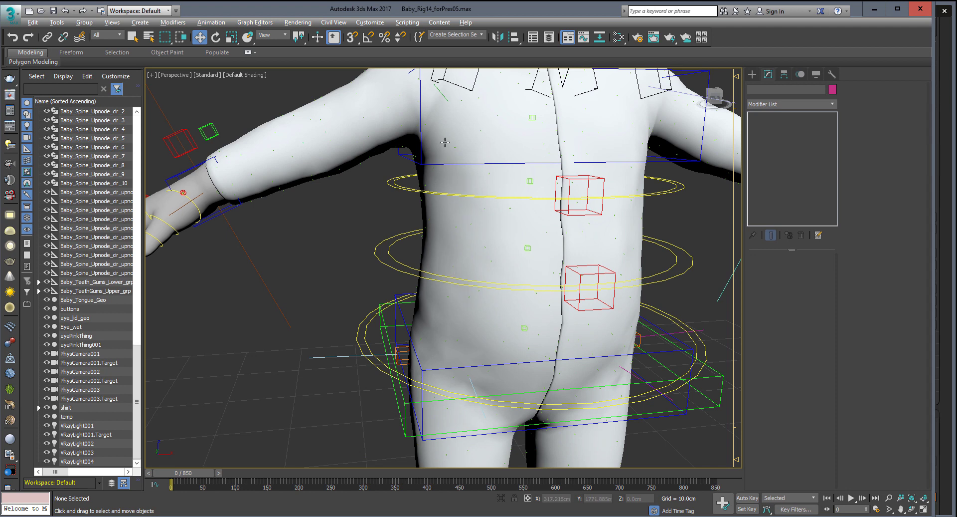
{"action": "middle_click_drag", "start_coordinate": [445, 144], "coordinate": [433, 187]}
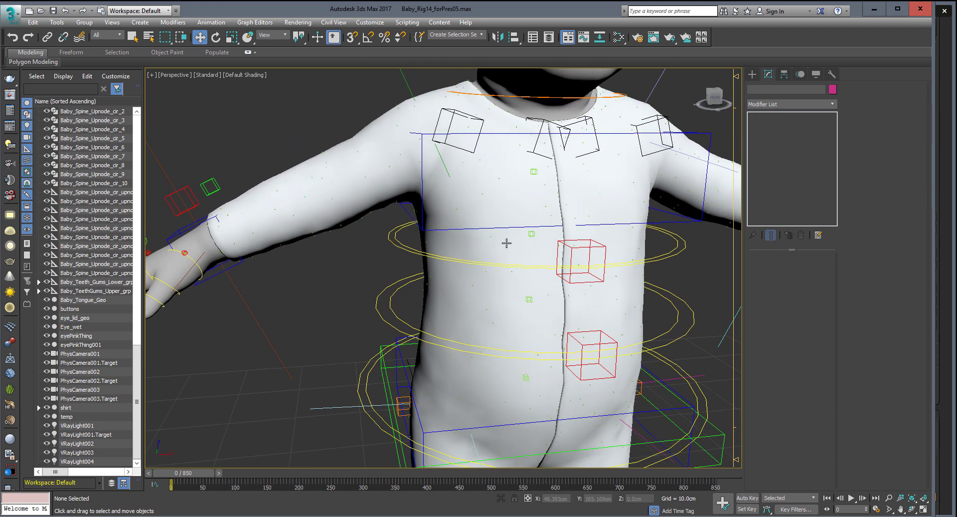
{"action": "left_click", "coordinate": [504, 381]}
{"action": "key", "text": "z"}
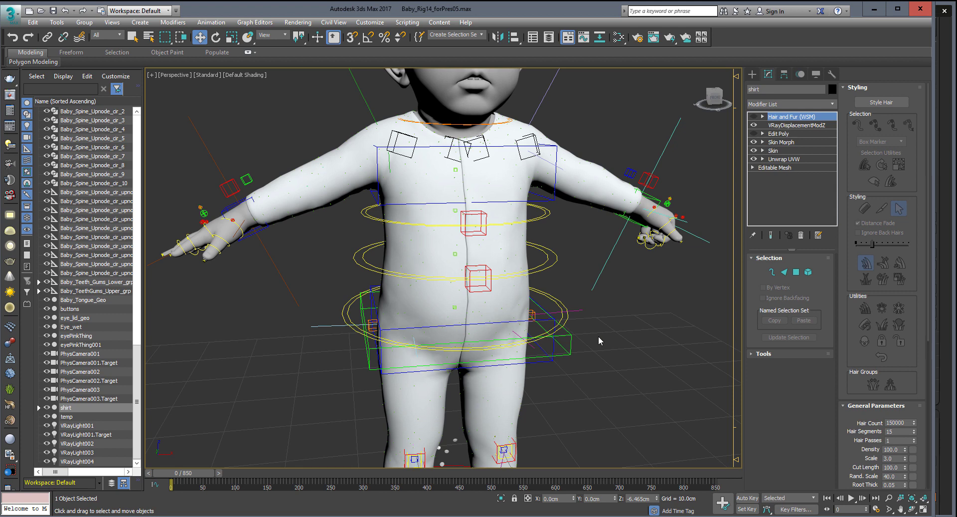
Step: Reselect the shirt and pick the Unwrap UVW modifier from the Modifier List
{"action": "left_click", "coordinate": [627, 390]}
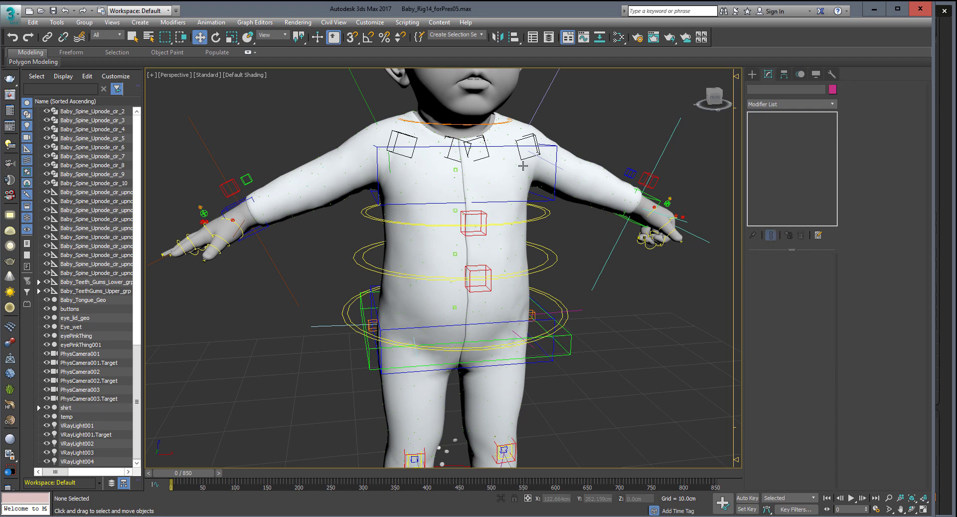
{"action": "left_click", "coordinate": [508, 399]}
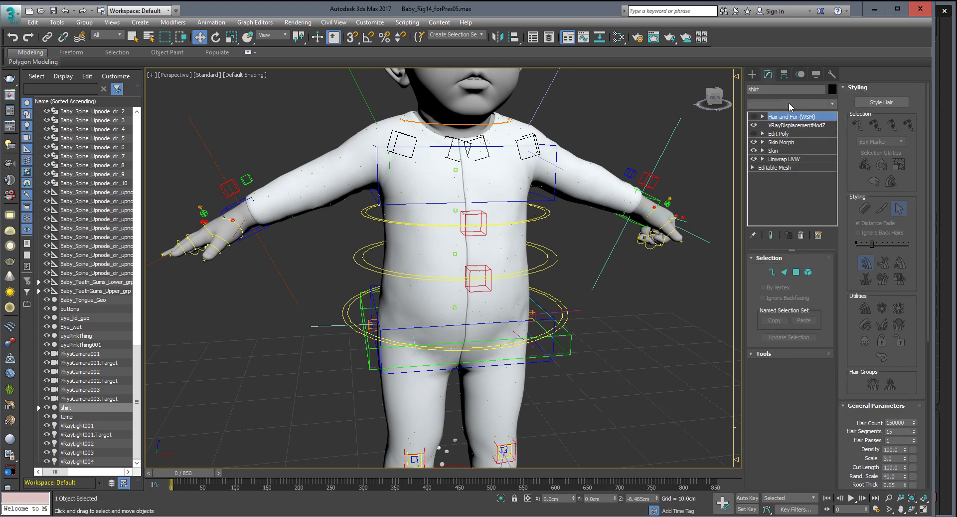
{"action": "left_click", "coordinate": [789, 103]}
{"action": "key", "text": "u"}
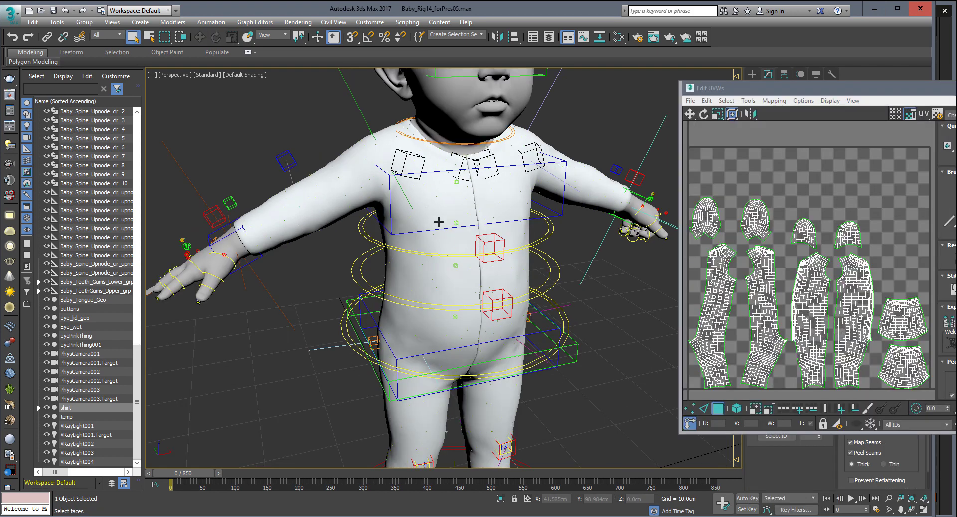
{"action": "scroll", "coordinate": [432, 213], "scroll_direction": "up", "scroll_amount": 3}
{"action": "scroll", "coordinate": [450, 257], "scroll_direction": "up", "scroll_amount": 3}
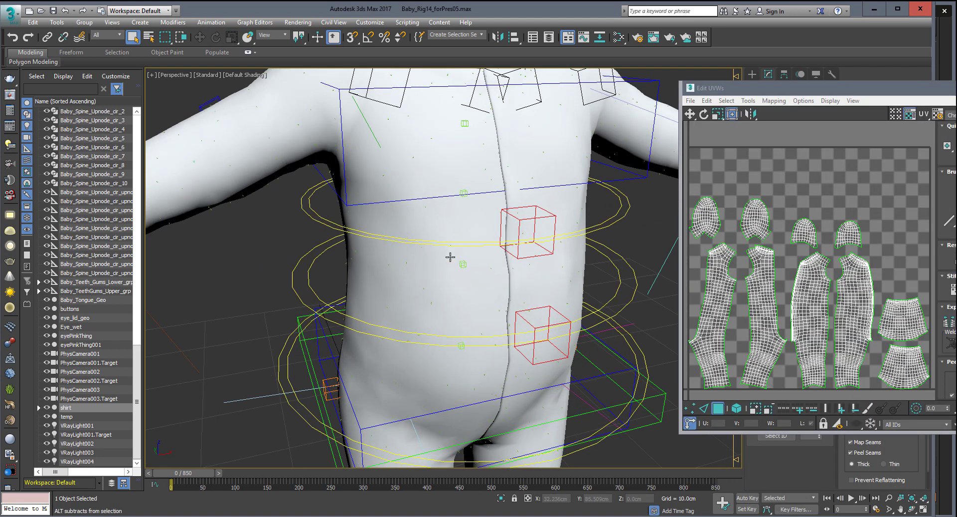
{"action": "scroll", "coordinate": [450, 257], "scroll_direction": "down", "scroll_amount": 3}
{"action": "scroll", "coordinate": [498, 309], "scroll_direction": "down", "scroll_amount": 3}
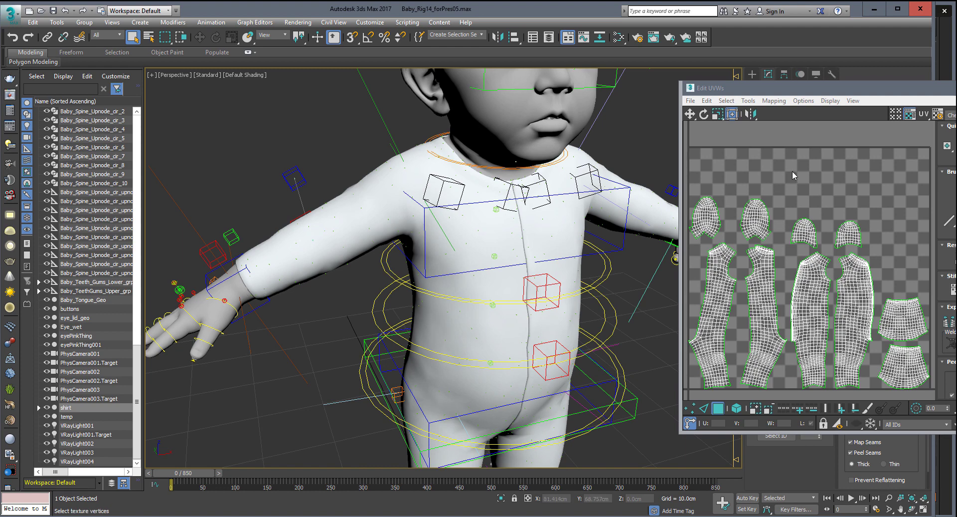
Step: Orbit toward the baby's shoulder to inspect the unwrapped shirt
{"action": "middle_click_drag", "start_coordinate": [439, 229], "coordinate": [409, 219], "text": "alt"}
{"action": "scroll", "coordinate": [439, 229], "scroll_direction": "up", "scroll_amount": 3}
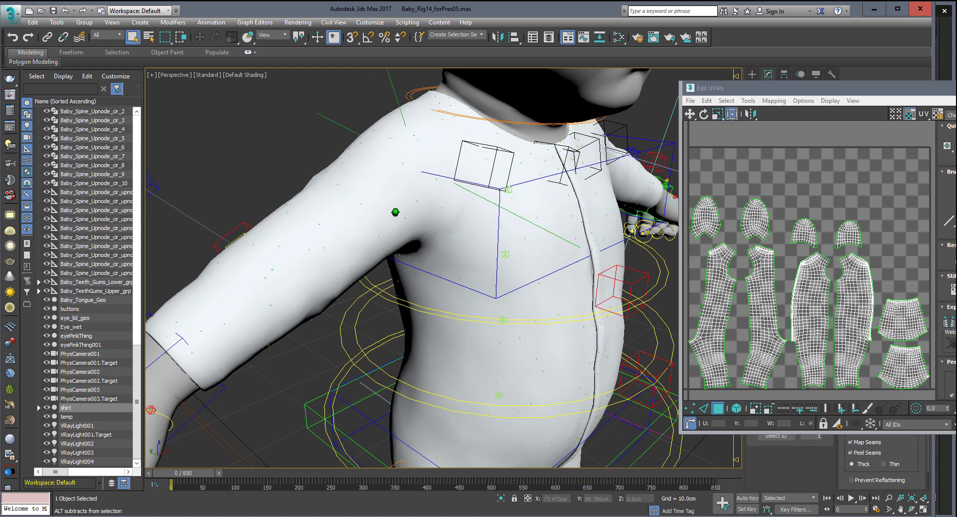
{"action": "scroll", "coordinate": [395, 212], "scroll_direction": "down", "scroll_amount": 2}
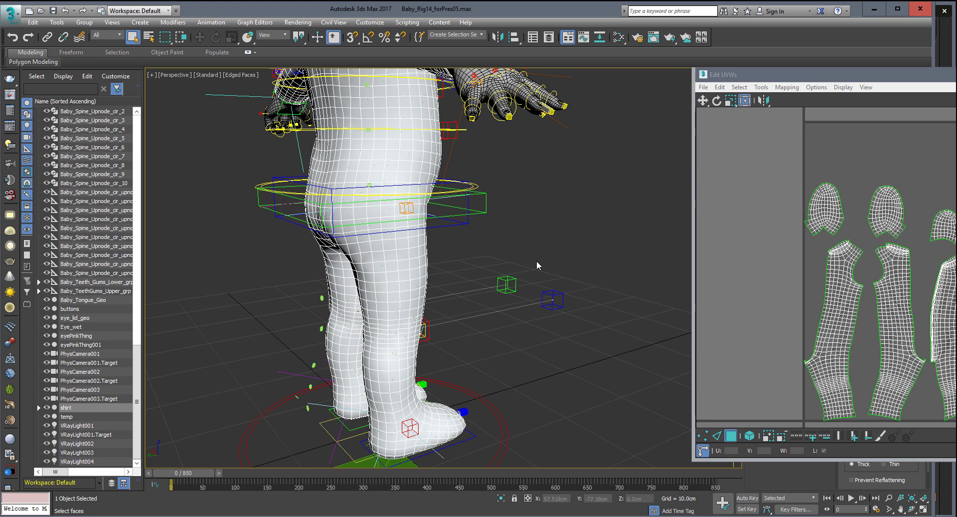
Step: Make the Edit UVWs window taller and select the left torso island, checking it on the shirt
{"action": "middle_click_drag", "start_coordinate": [507, 239], "coordinate": [509, 247]}
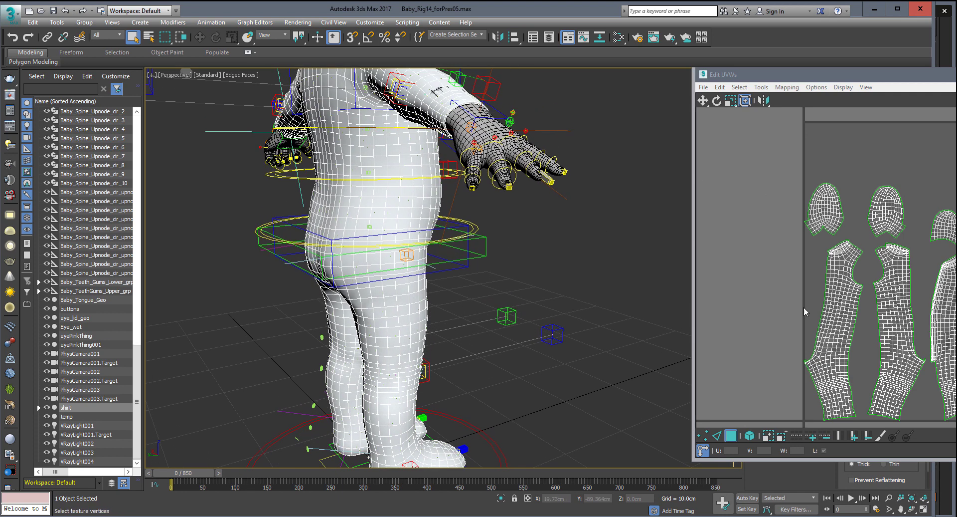
{"action": "left_click_drag", "start_coordinate": [860, 69], "coordinate": [863, 51]}
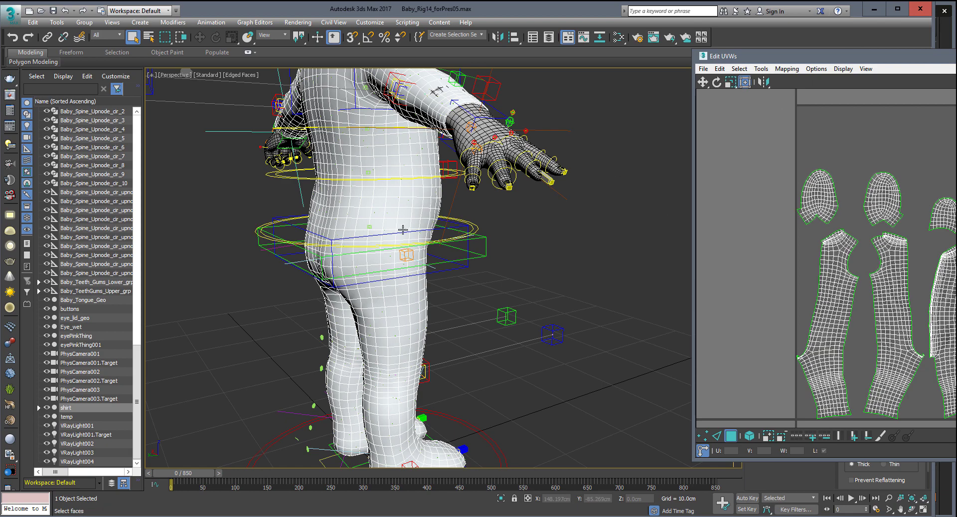
{"action": "mouse_move", "coordinate": [403, 230]}
{"action": "middle_mouse_down", "text": "alt"}
{"action": "mouse_move", "coordinate": [372, 277]}
{"action": "mouse_move", "coordinate": [374, 264]}
{"action": "middle_mouse_up", "text": "alt"}
{"action": "middle_click_drag", "start_coordinate": [831, 349], "coordinate": [827, 302]}
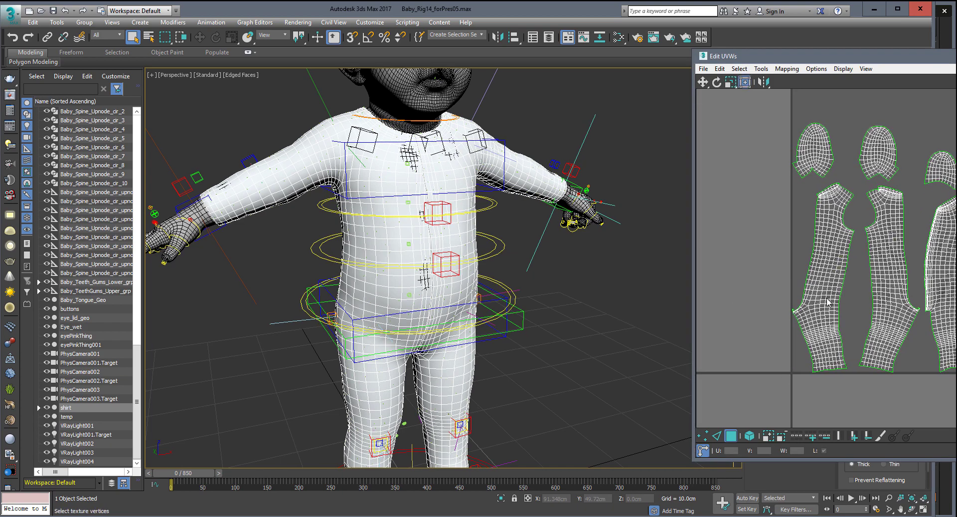
{"action": "left_click", "coordinate": [847, 203]}
{"action": "mouse_move", "coordinate": [559, 234]}
{"action": "middle_mouse_down", "text": "alt"}
{"action": "mouse_move", "coordinate": [601, 231]}
{"action": "mouse_move", "coordinate": [468, 269]}
{"action": "middle_mouse_up", "text": "alt"}
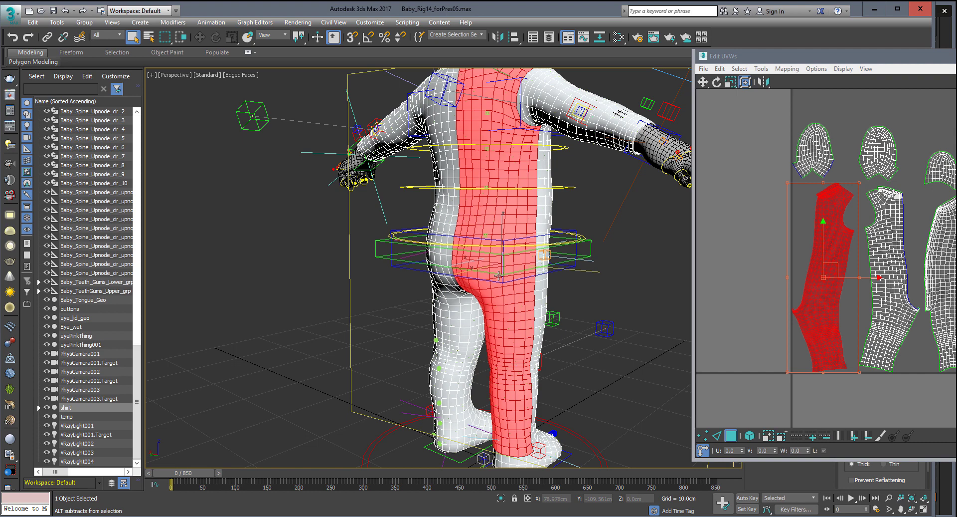
{"action": "middle_click_drag", "start_coordinate": [499, 275], "coordinate": [523, 288], "text": "alt"}
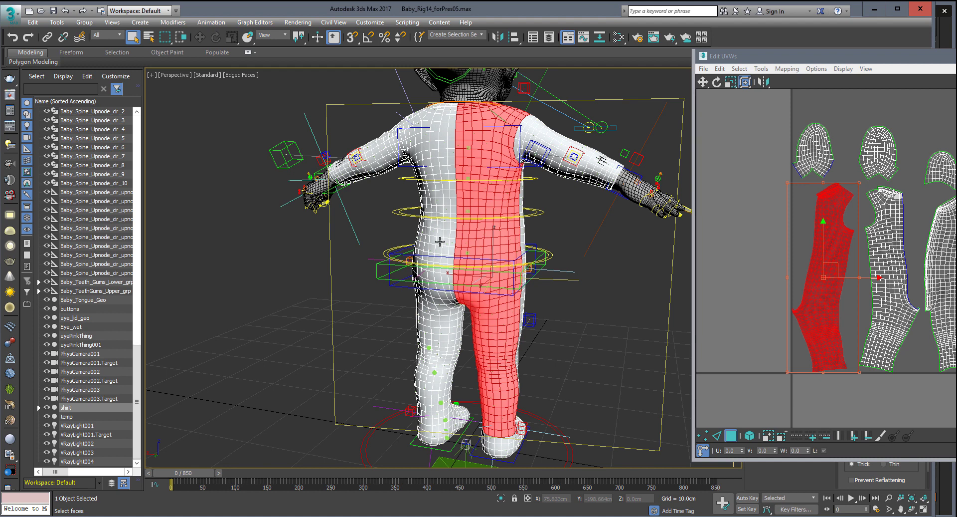
Step: Switch to vertex selection and select the middle UV island, matching it to its torso strip
{"action": "key", "text": "1"}
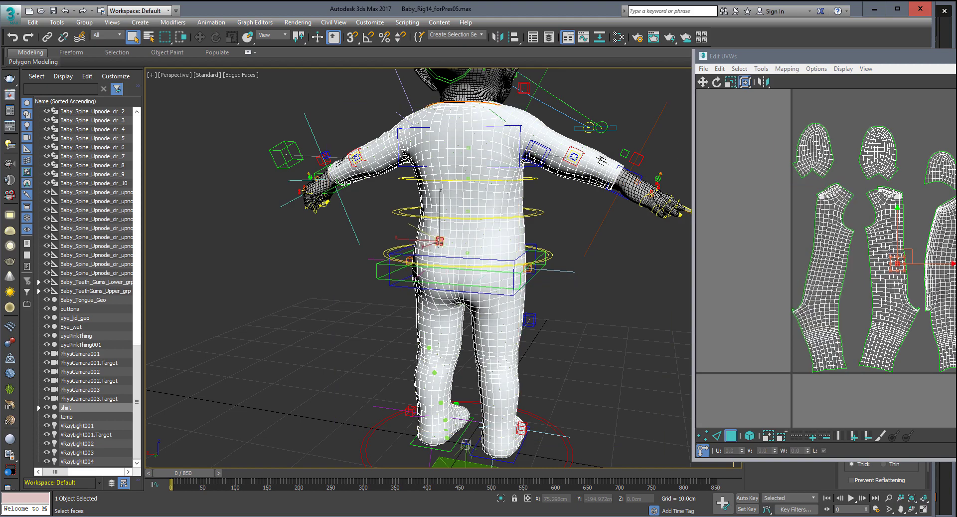
{"action": "left_click", "coordinate": [439, 241]}
{"action": "left_click", "coordinate": [880, 301]}
{"action": "mouse_move", "coordinate": [496, 252]}
{"action": "middle_mouse_down", "text": "alt"}
{"action": "mouse_move", "coordinate": [475, 234]}
{"action": "mouse_move", "coordinate": [459, 241]}
{"action": "middle_mouse_up", "text": "alt"}
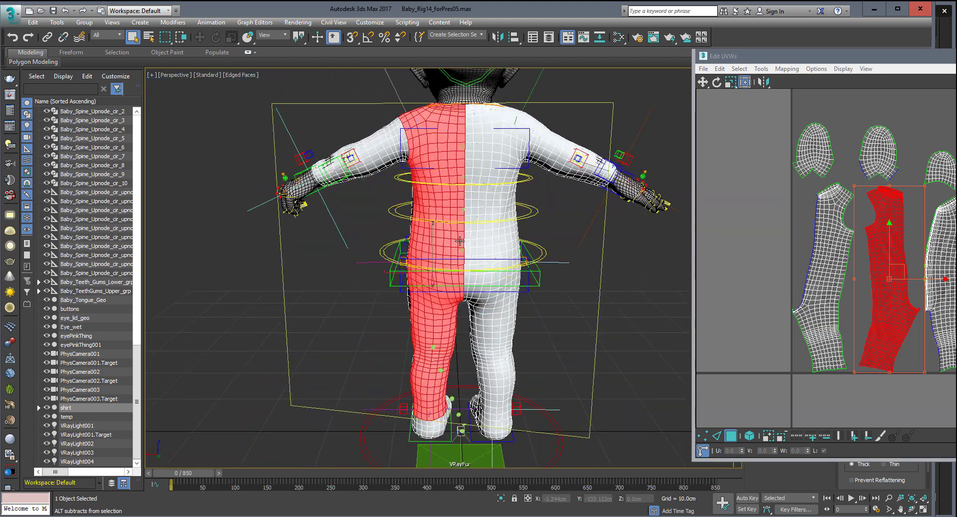
{"action": "middle_click_drag", "start_coordinate": [460, 242], "coordinate": [466, 246], "text": "alt"}
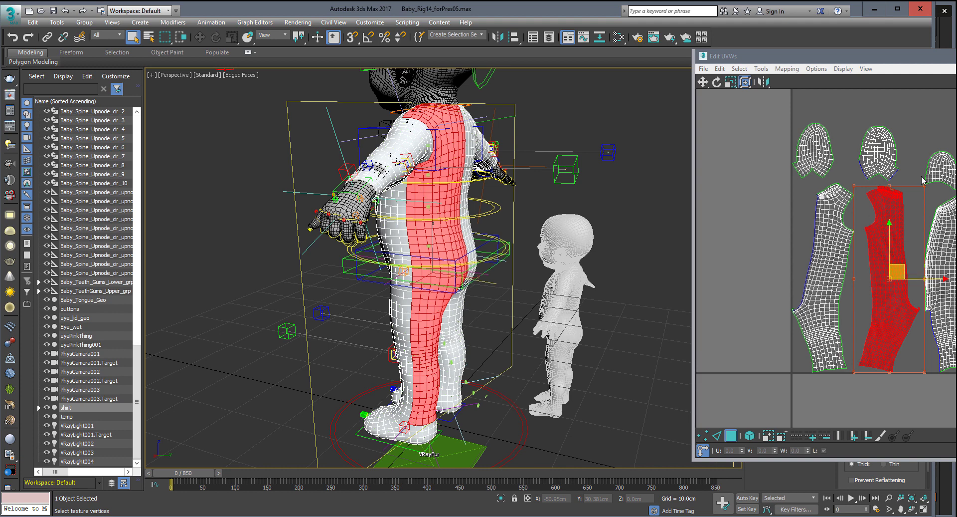
Step: Enlarge the UV editor further and select the shirt's left half, framing its island
{"action": "left_click_drag", "start_coordinate": [920, 58], "coordinate": [920, 38]}
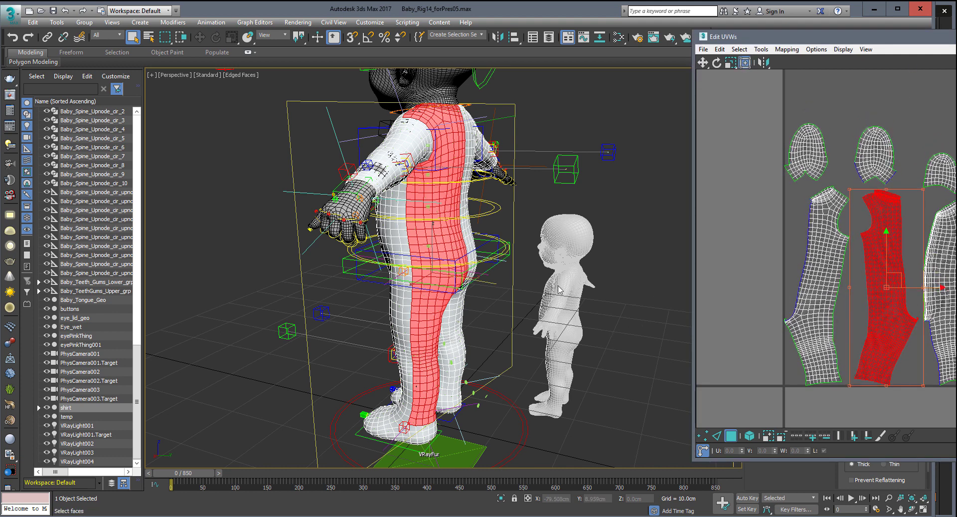
{"action": "mouse_move", "coordinate": [409, 277]}
{"action": "middle_mouse_down", "text": "alt"}
{"action": "mouse_move", "coordinate": [421, 278]}
{"action": "mouse_move", "coordinate": [412, 298]}
{"action": "middle_mouse_up", "text": "alt"}
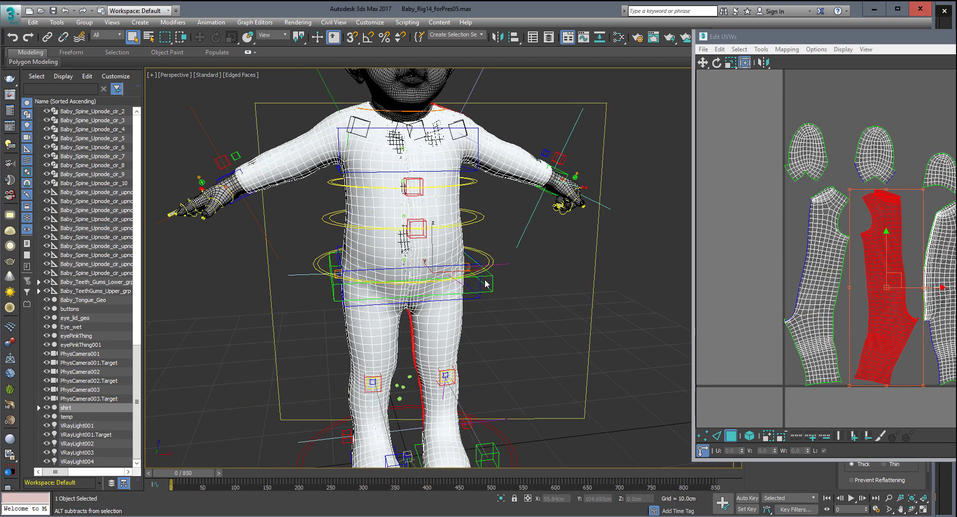
{"action": "scroll", "coordinate": [412, 298], "scroll_direction": "up", "scroll_amount": 3}
{"action": "left_click", "coordinate": [409, 354]}
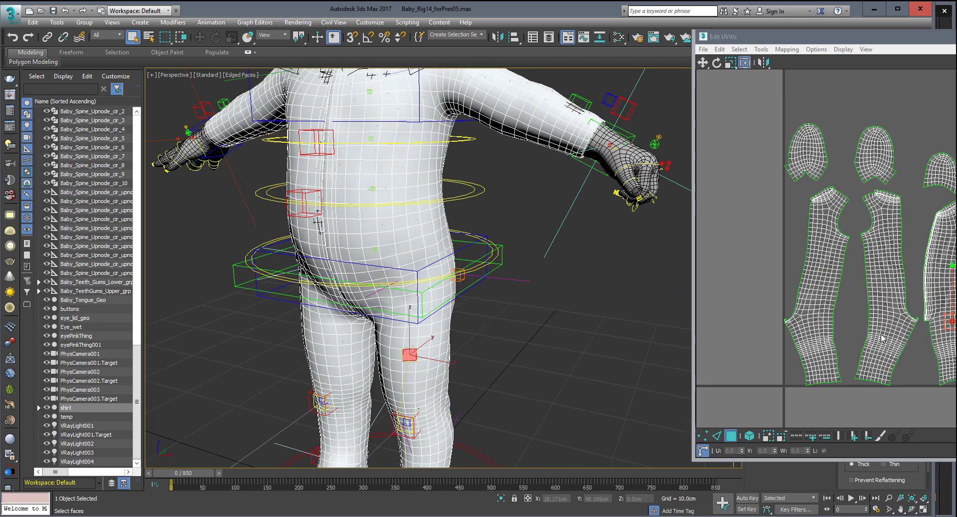
{"action": "left_click", "coordinate": [384, 297]}
{"action": "scroll", "coordinate": [384, 297], "scroll_direction": "down", "scroll_amount": 2}
{"action": "middle_click_drag", "start_coordinate": [384, 297], "coordinate": [479, 314], "text": "alt"}
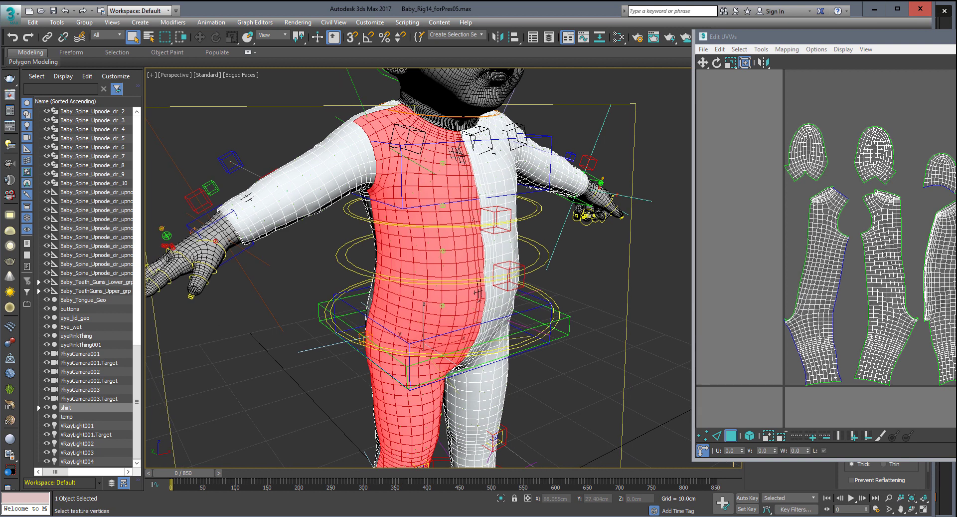
{"action": "middle_click_drag", "start_coordinate": [823, 249], "coordinate": [755, 282]}
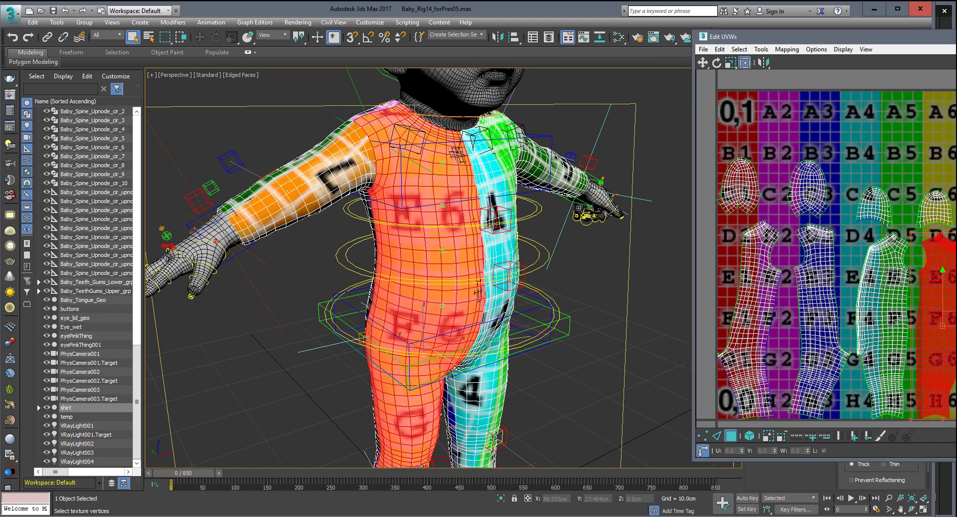
Step: Clear the selection and toggle the F4 edged-faces display off and back on
{"action": "middle_click_drag", "start_coordinate": [419, 270], "coordinate": [448, 270], "text": "alt"}
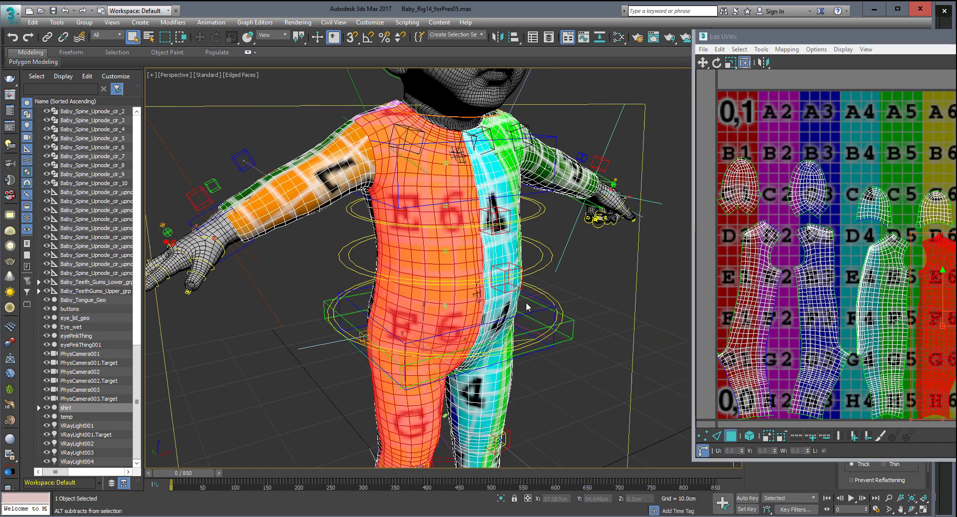
{"action": "key", "text": "ctrl+d"}
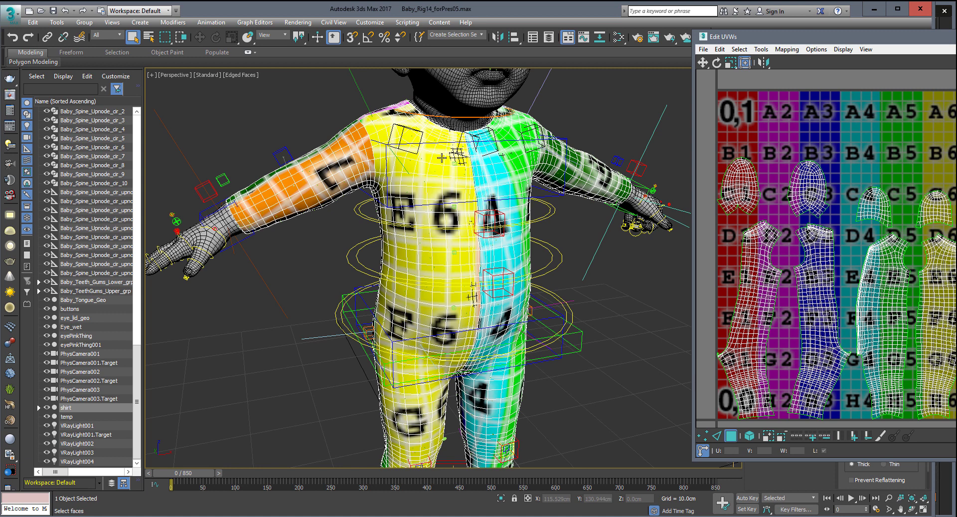
{"action": "middle_click_drag", "start_coordinate": [443, 303], "coordinate": [444, 290]}
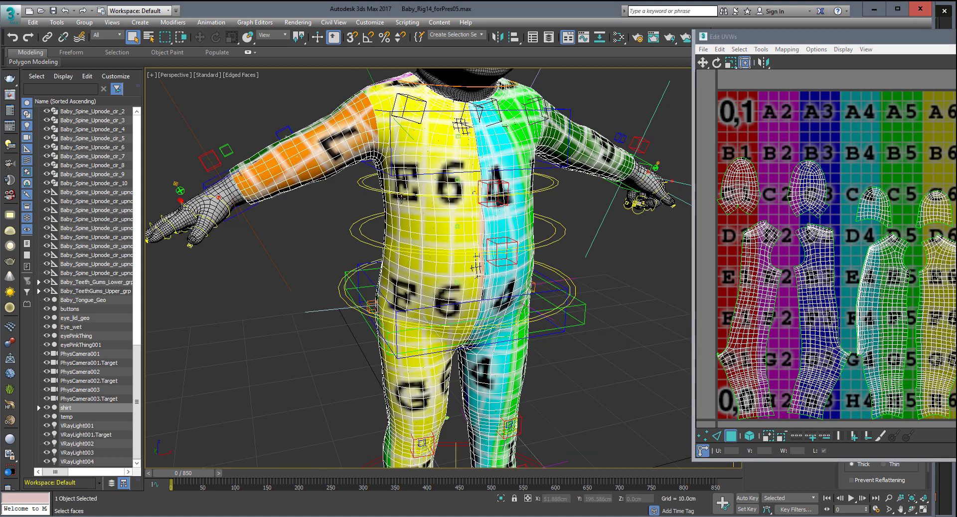
{"action": "key", "text": "F4"}
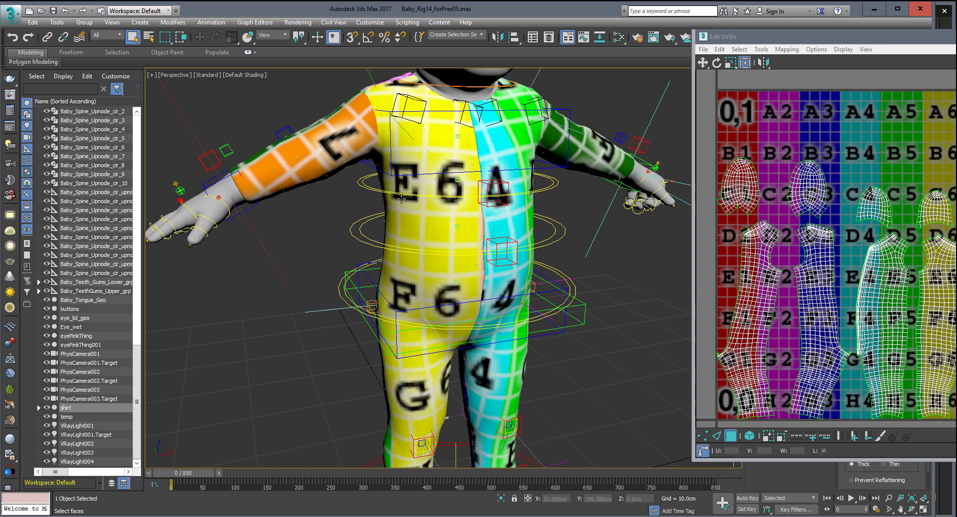
{"action": "key", "text": "F4"}
{"action": "mouse_move", "coordinate": [401, 198]}
{"action": "middle_mouse_down", "text": "alt"}
{"action": "mouse_move", "coordinate": [488, 248]}
{"action": "mouse_move", "coordinate": [498, 239]}
{"action": "middle_mouse_up", "text": "alt"}
Step: Select the chest UV island over checker square E6 and zoom in to inspect distortion
{"action": "middle_click_drag", "start_coordinate": [948, 240], "coordinate": [937, 217]}
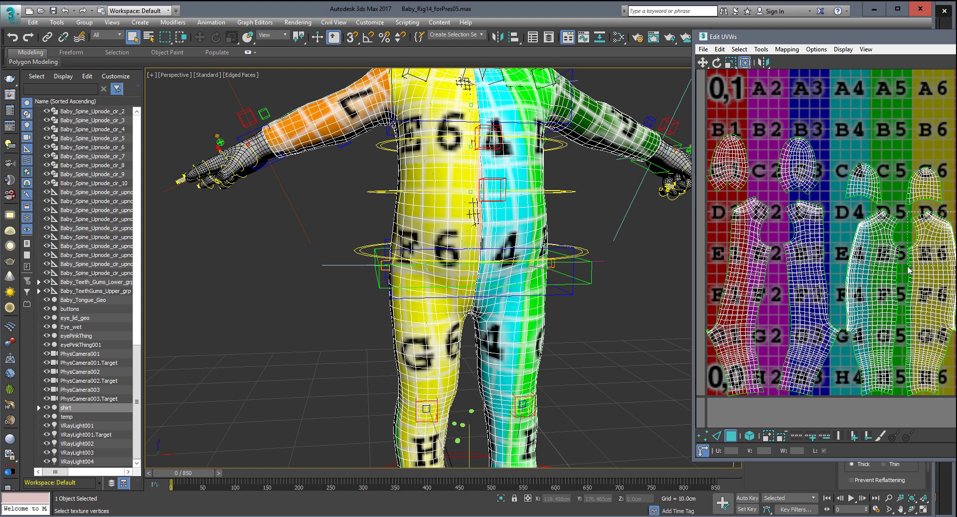
{"action": "left_click_drag", "start_coordinate": [909, 270], "coordinate": [909, 270]}
{"action": "scroll", "coordinate": [540, 351], "scroll_direction": "up", "scroll_amount": 5}
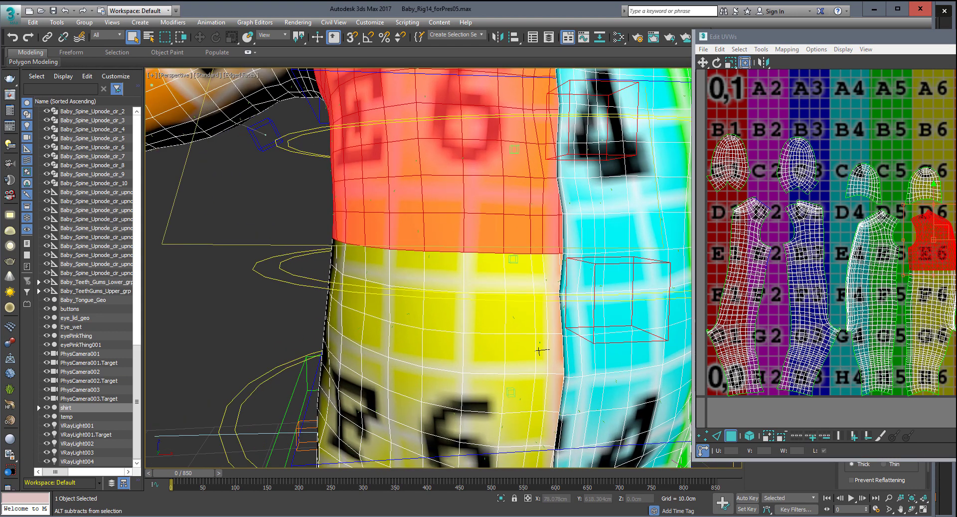
{"action": "scroll", "coordinate": [540, 350], "scroll_direction": "up", "scroll_amount": 1}
{"action": "scroll", "coordinate": [890, 249], "scroll_direction": "up", "scroll_amount": 2}
{"action": "scroll", "coordinate": [890, 249], "scroll_direction": "up", "scroll_amount": 2}
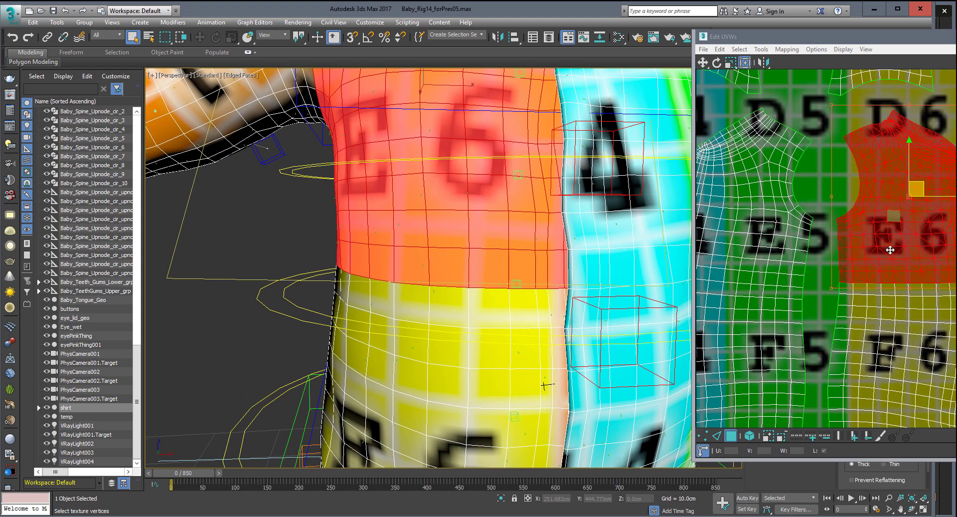
{"action": "scroll", "coordinate": [455, 285], "scroll_direction": "down", "scroll_amount": 1}
{"action": "scroll", "coordinate": [455, 284], "scroll_direction": "down", "scroll_amount": 4}
{"action": "scroll", "coordinate": [482, 259], "scroll_direction": "up", "scroll_amount": 2}
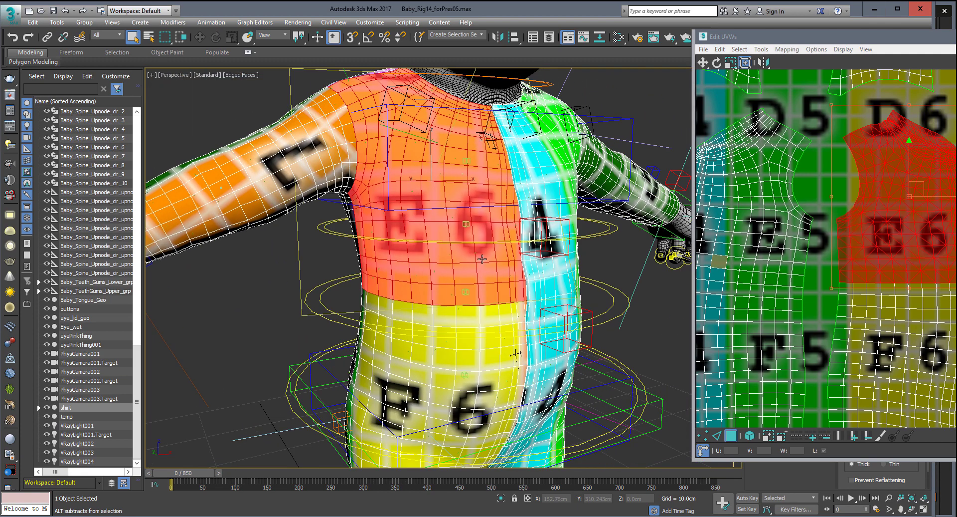
{"action": "scroll", "coordinate": [849, 155], "scroll_direction": "down", "scroll_amount": 2}
{"action": "scroll", "coordinate": [849, 156], "scroll_direction": "down", "scroll_amount": 1}
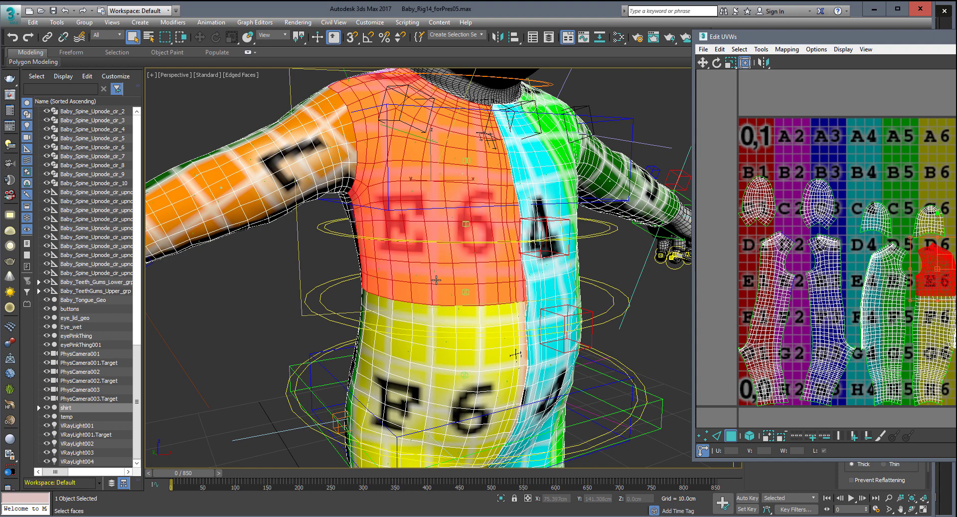
{"action": "middle_click_drag", "start_coordinate": [521, 260], "coordinate": [479, 269], "text": "alt"}
{"action": "scroll", "coordinate": [493, 263], "scroll_direction": "down", "scroll_amount": 3}
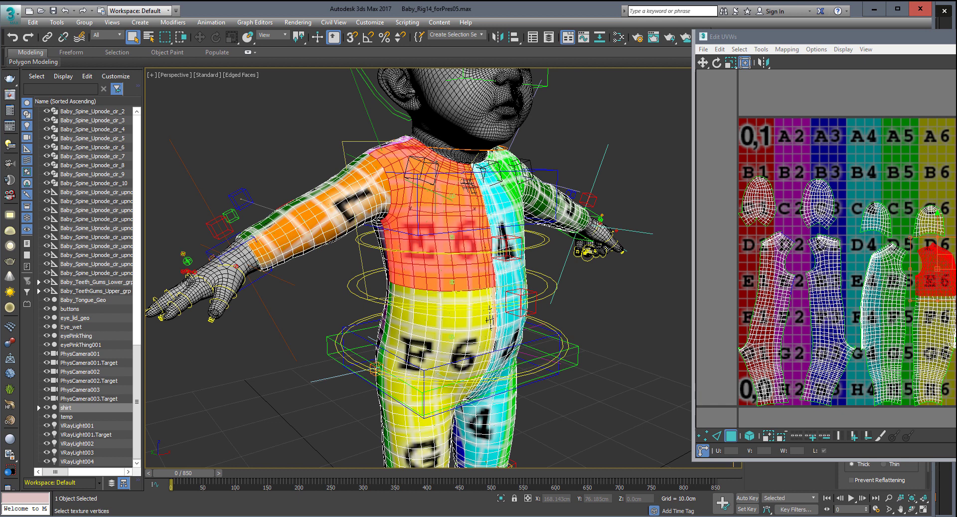
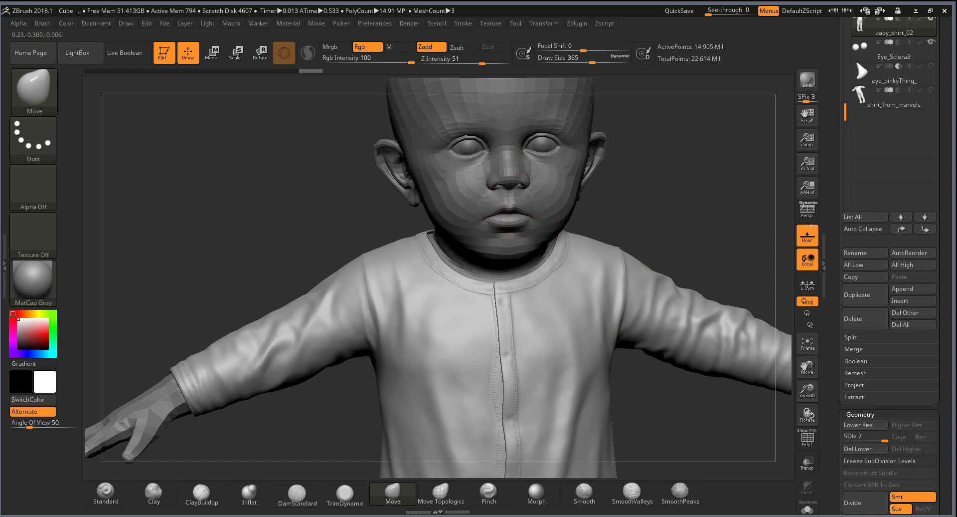
Step: Show the shirt's wireframe, step it down two subdivision levels, then back to the highest
{"action": "left_click_drag", "start_coordinate": [808, 366], "coordinate": [803, 254]}
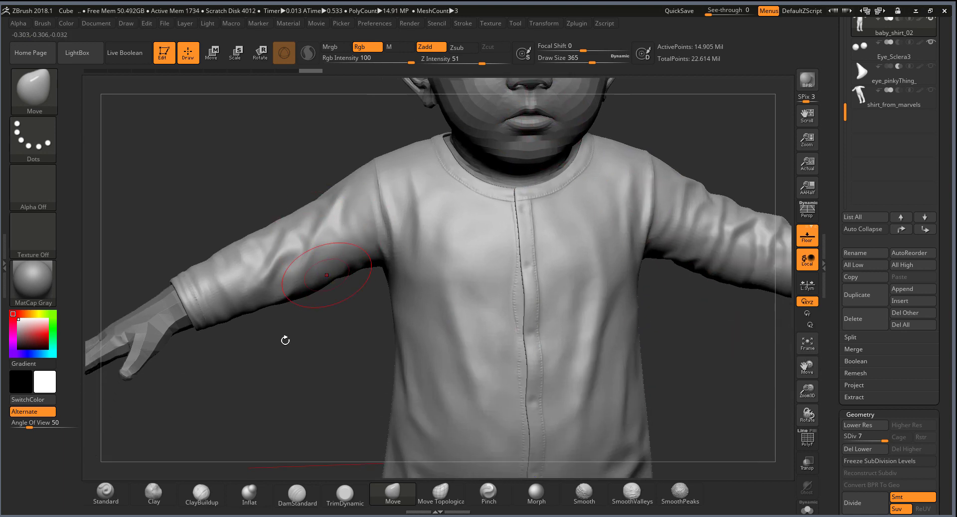
{"action": "left_click_drag", "start_coordinate": [286, 340], "coordinate": [305, 319]}
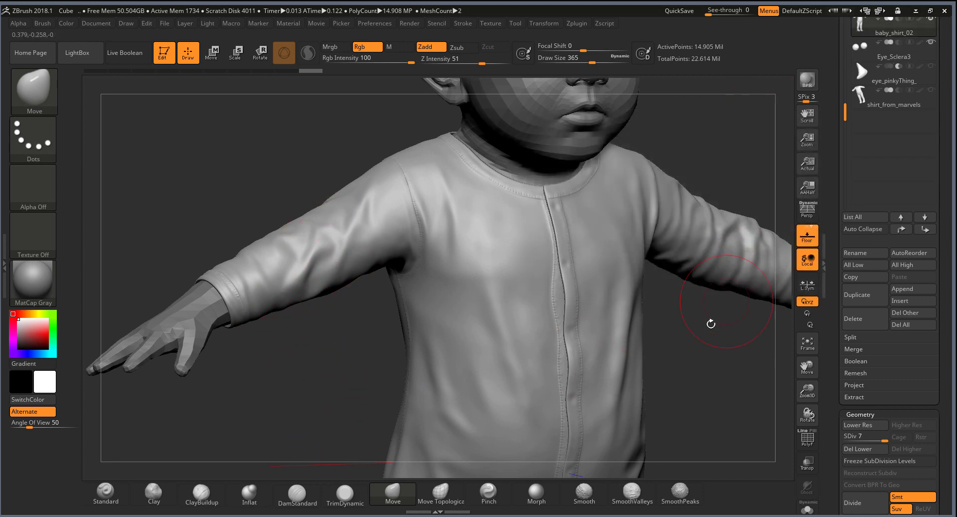
{"action": "left_click_drag", "start_coordinate": [705, 363], "coordinate": [763, 368], "text": "alt"}
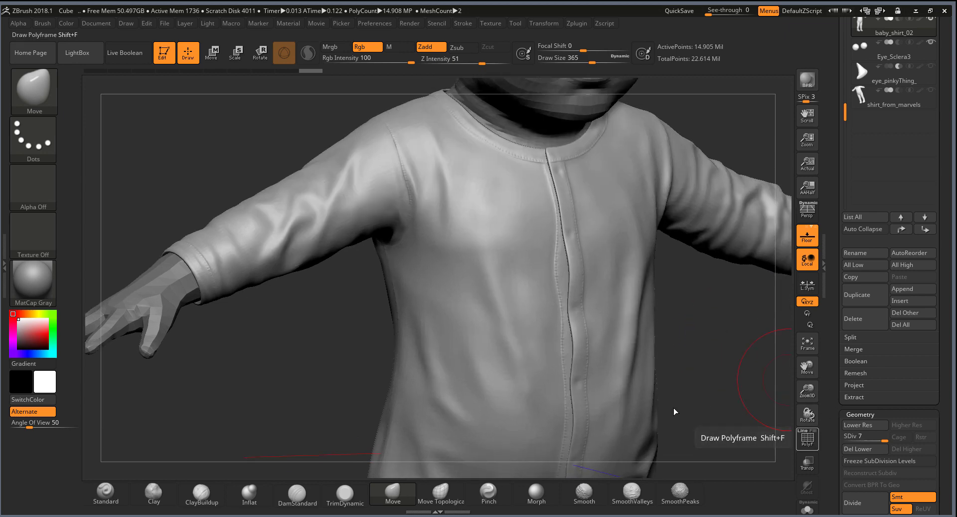
{"action": "left_click", "coordinate": [812, 442]}
{"action": "key", "text": "shift"}
{"action": "key", "text": "shift+d"}
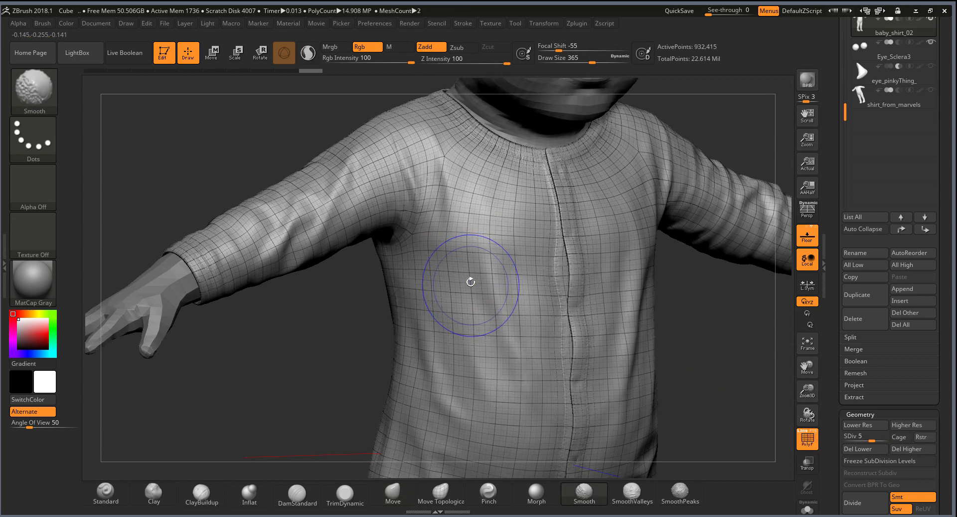
{"action": "key", "text": "shift+d"}
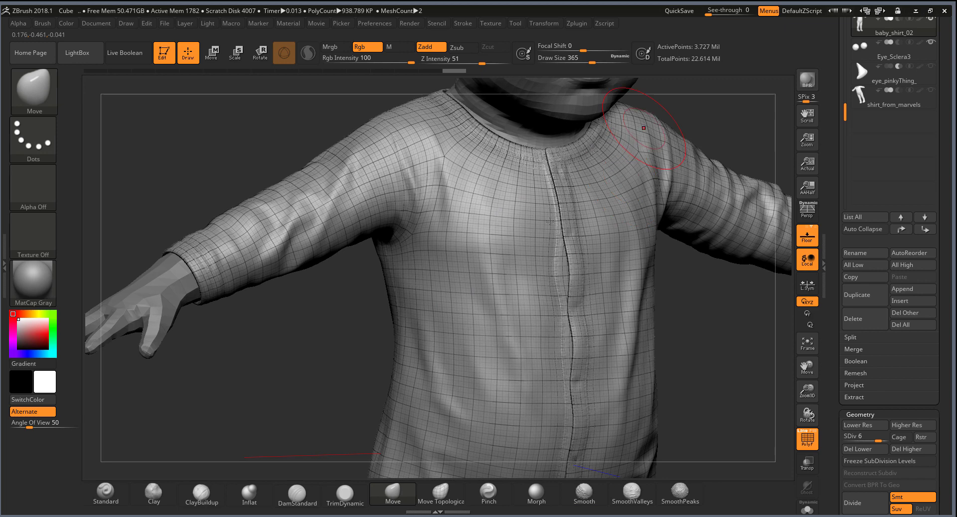
{"action": "key", "text": "d"}
{"action": "key", "text": "d"}
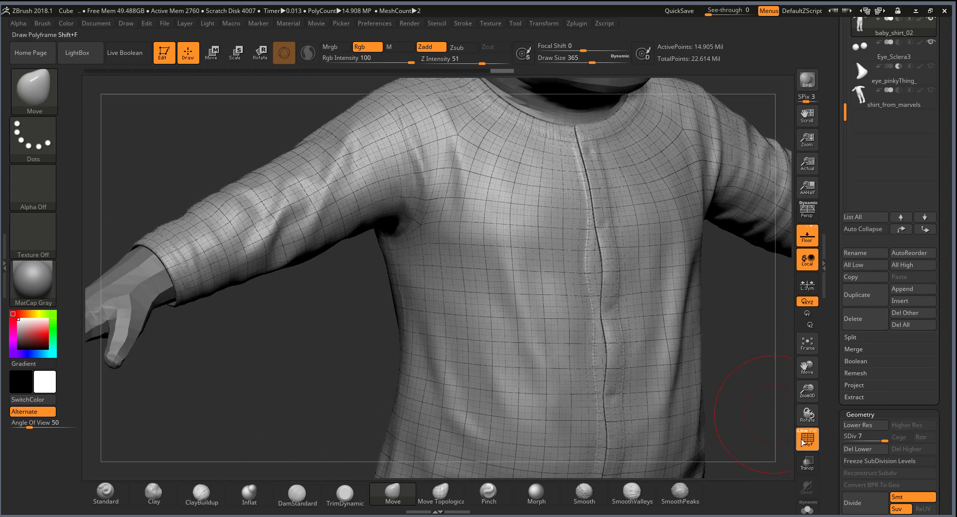
Step: Hide the wireframe, drop the shirt to subdivision level 1, and minimize ZBrush
{"action": "left_click", "coordinate": [808, 438]}
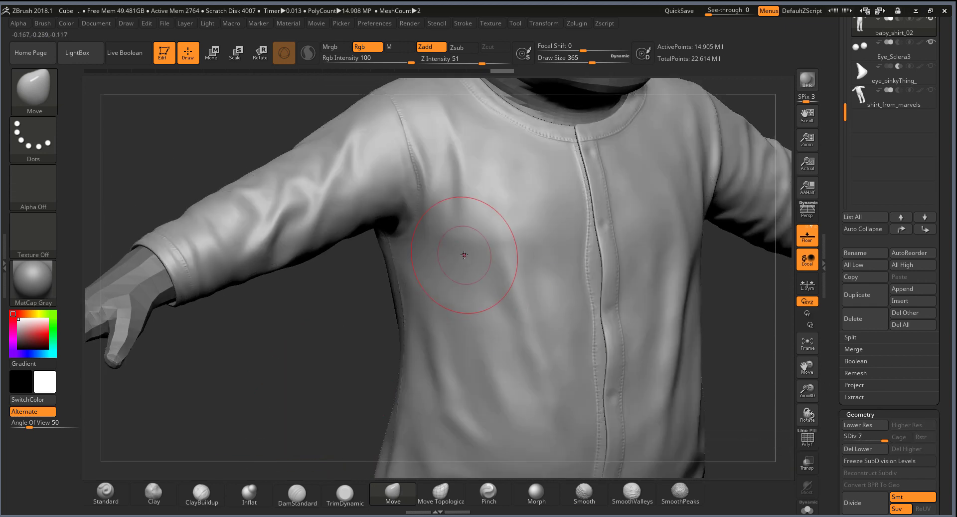
{"action": "key", "text": "shift"}
{"action": "key", "text": "shift+d"}
{"action": "key", "text": "shift+d"}
{"action": "key", "text": "shift+d"}
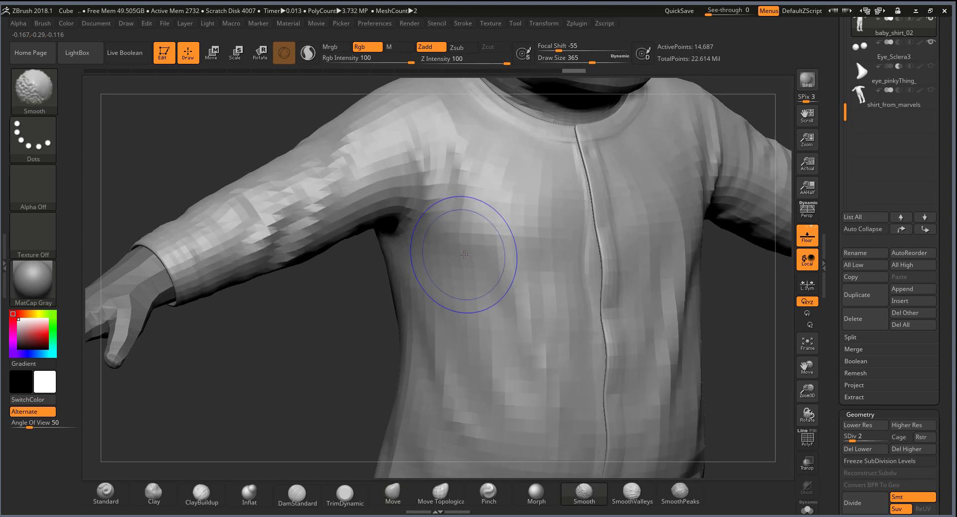
{"action": "left_click_drag", "start_coordinate": [378, 315], "coordinate": [363, 367], "text": "alt"}
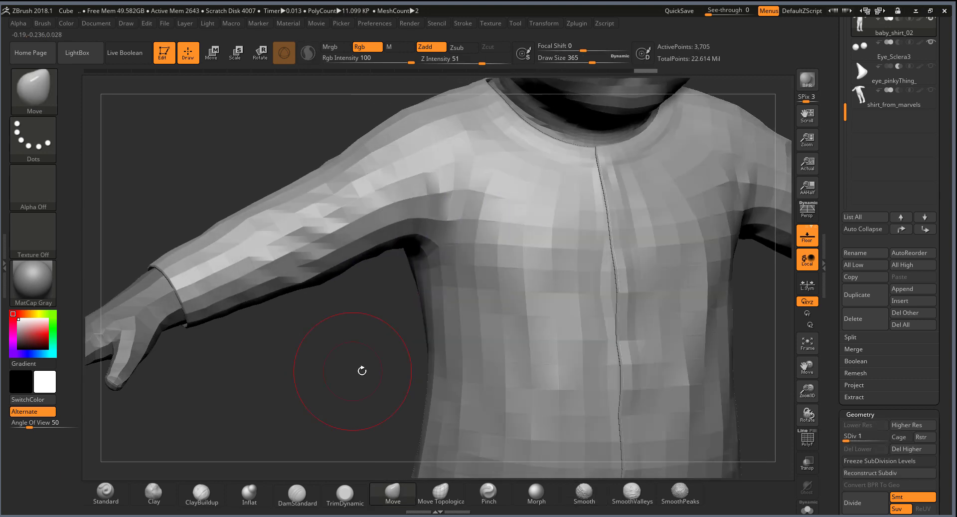
{"action": "left_click_drag", "start_coordinate": [357, 283], "coordinate": [519, 192]}
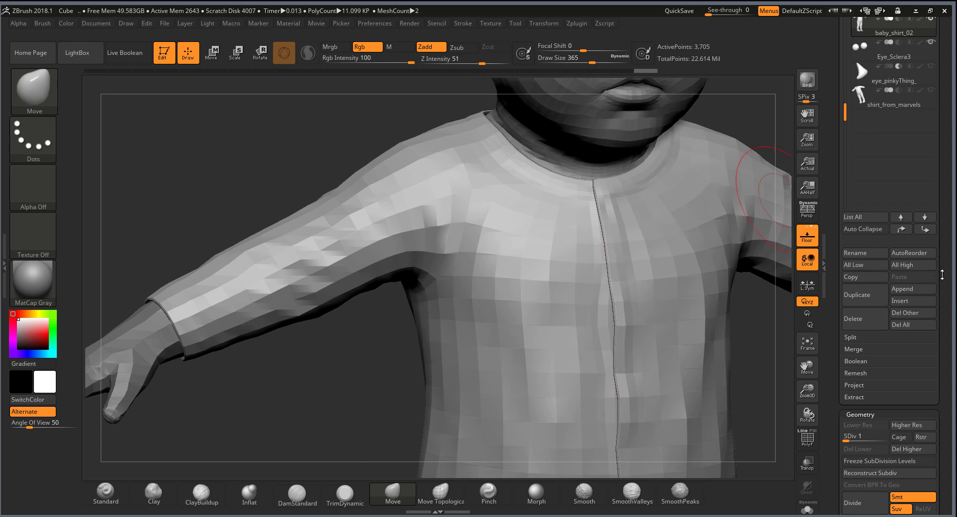
{"action": "scroll", "coordinate": [948, 272], "scroll_direction": "down", "scroll_amount": 1}
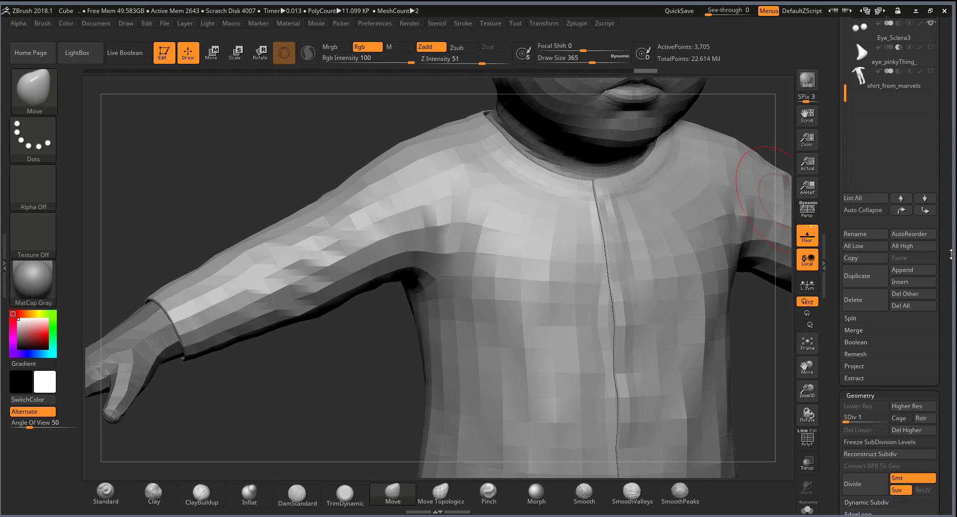
{"action": "left_click", "coordinate": [916, 11]}
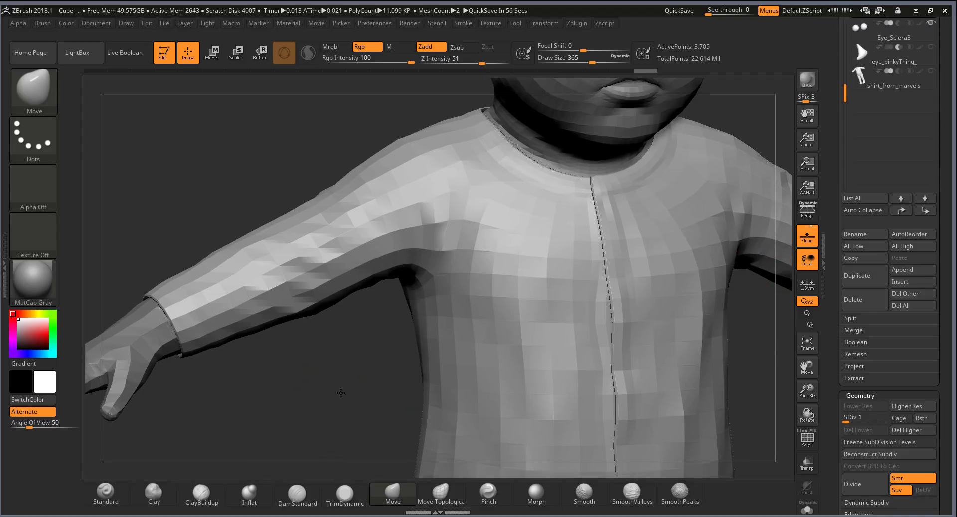
Step: Frame the whole baby including the head, then return to the 3ds Max scene
{"action": "mouse_move", "coordinate": [363, 406]}
{"action": "left_mouse_down"}
{"action": "mouse_move", "coordinate": [342, 358]}
{"action": "mouse_move", "coordinate": [335, 397]}
{"action": "mouse_move", "coordinate": [316, 428]}
{"action": "mouse_move", "coordinate": [364, 368]}
{"action": "left_mouse_up"}
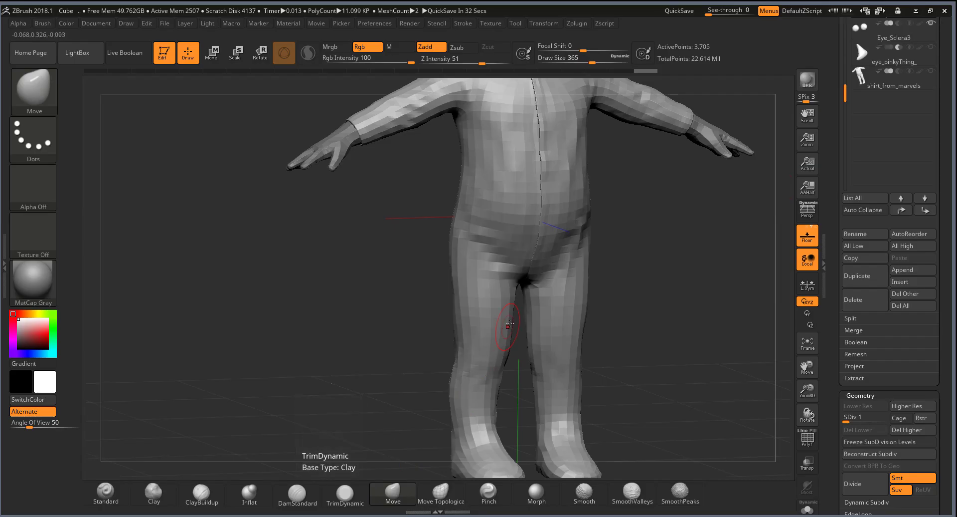
{"action": "left_click_drag", "start_coordinate": [509, 324], "coordinate": [431, 235], "text": "alt"}
{"action": "mouse_move", "coordinate": [610, 262]}
{"action": "left_mouse_down"}
{"action": "mouse_move", "coordinate": [598, 293]}
{"action": "mouse_move", "coordinate": [566, 214]}
{"action": "mouse_move", "coordinate": [671, 227]}
{"action": "left_mouse_up"}
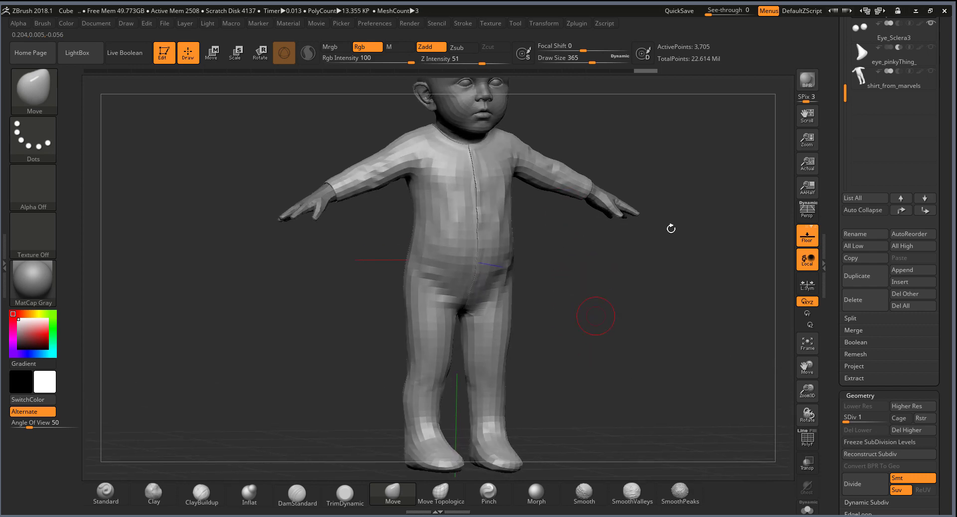
{"action": "left_click", "coordinate": [916, 10]}
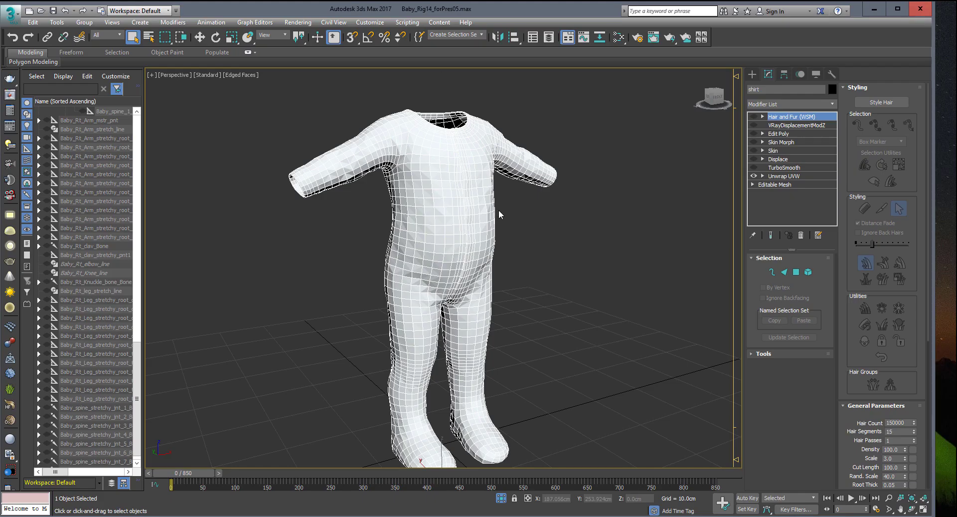
Step: Orbit the isolated, edged shirt mesh to look down into the neck opening
{"action": "middle_click_drag", "start_coordinate": [537, 269], "coordinate": [534, 255], "text": "alt"}
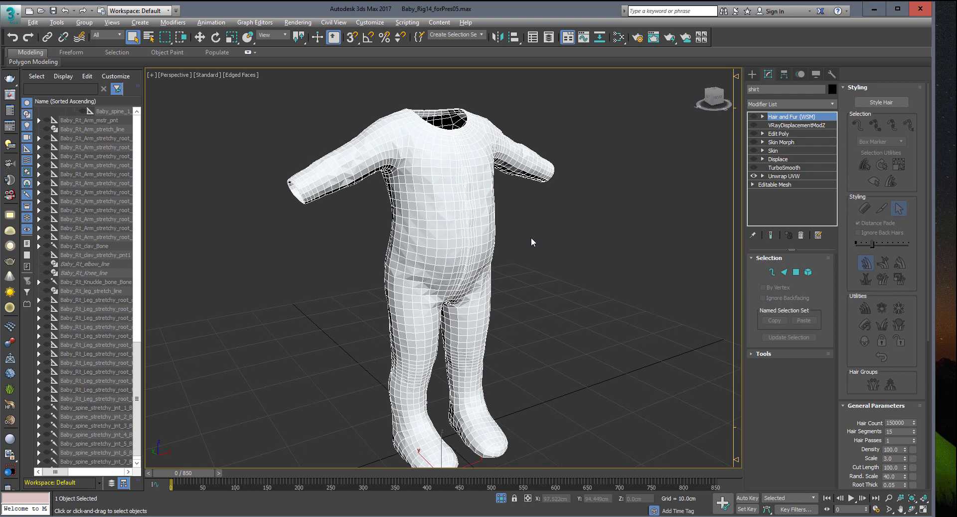
{"action": "scroll", "coordinate": [535, 237], "scroll_direction": "up", "scroll_amount": 4}
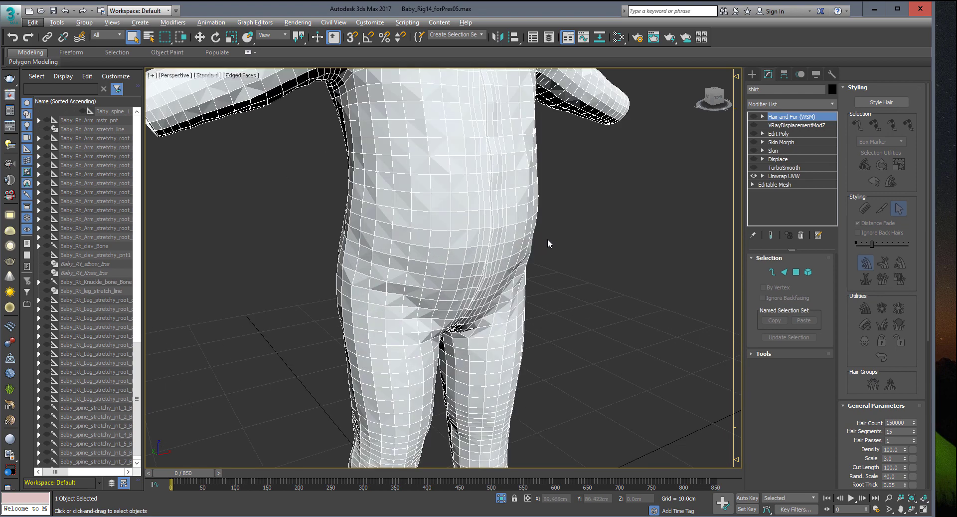
{"action": "scroll", "coordinate": [547, 239], "scroll_direction": "down", "scroll_amount": 3}
{"action": "middle_click_drag", "start_coordinate": [572, 269], "coordinate": [596, 292], "text": "alt"}
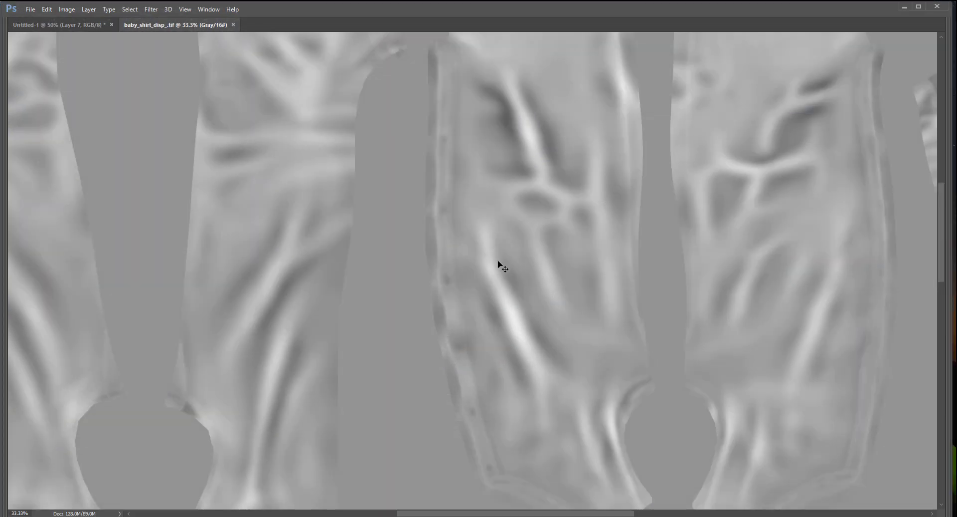
Step: Scroll through the baby_shirt_disp_.tif displacement map to review it
{"action": "scroll", "coordinate": [500, 265], "scroll_direction": "down", "scroll_amount": 2, "text": "alt"}
{"action": "scroll", "coordinate": [497, 271], "scroll_direction": "down", "scroll_amount": 1, "text": "alt"}
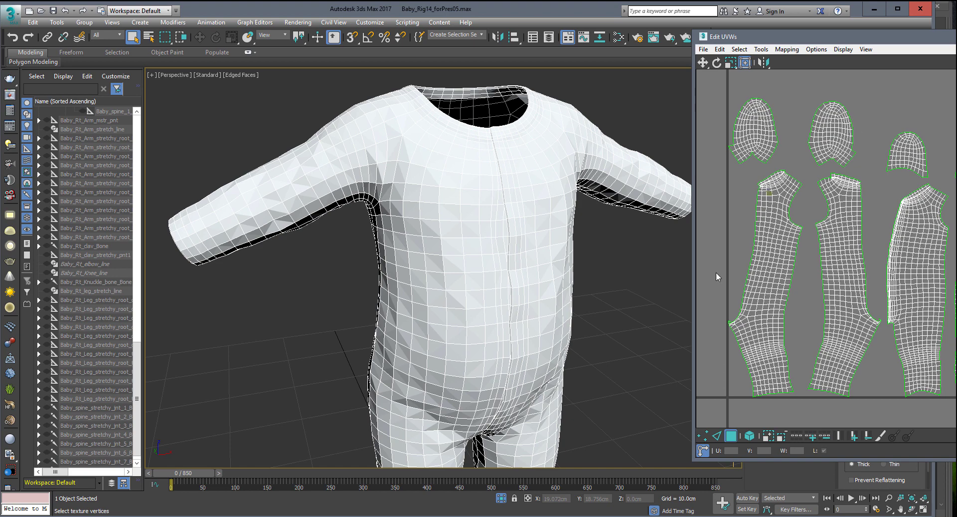
Step: Select and clear the left body UV shell, then select all shirt faces with Ctrl+A
{"action": "left_click", "coordinate": [736, 179]}
{"action": "left_click_drag", "start_coordinate": [803, 420], "coordinate": [733, 353]}
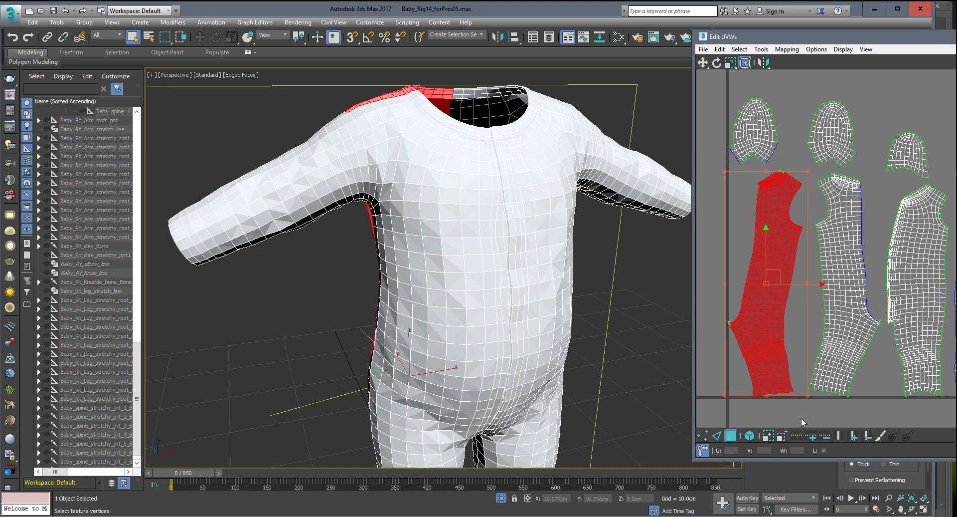
{"action": "mouse_move", "coordinate": [349, 232]}
{"action": "middle_mouse_down", "text": "alt"}
{"action": "mouse_move", "coordinate": [485, 232]}
{"action": "mouse_move", "coordinate": [499, 262]}
{"action": "middle_mouse_up", "text": "alt"}
{"action": "scroll", "coordinate": [485, 231], "scroll_direction": "down", "scroll_amount": 3}
{"action": "left_click", "coordinate": [807, 170]}
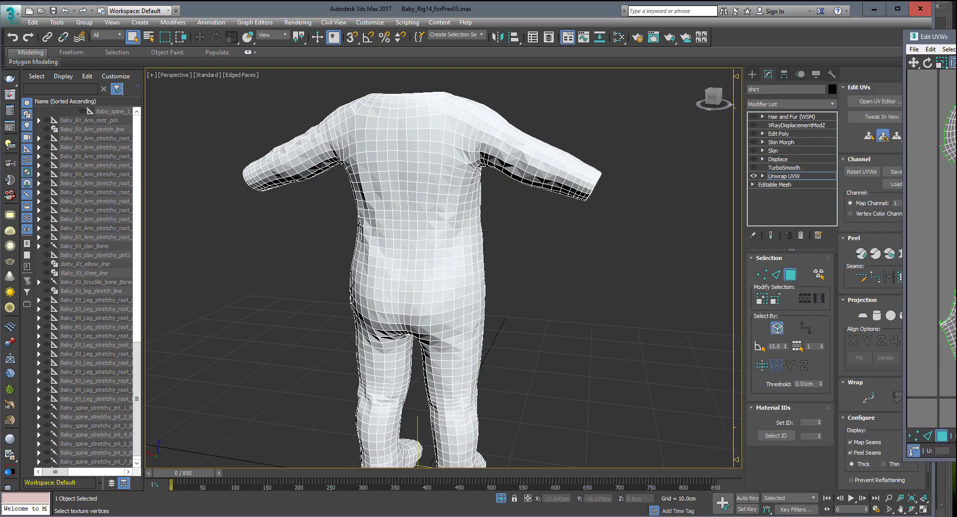
{"action": "key", "text": "ctrl+a"}
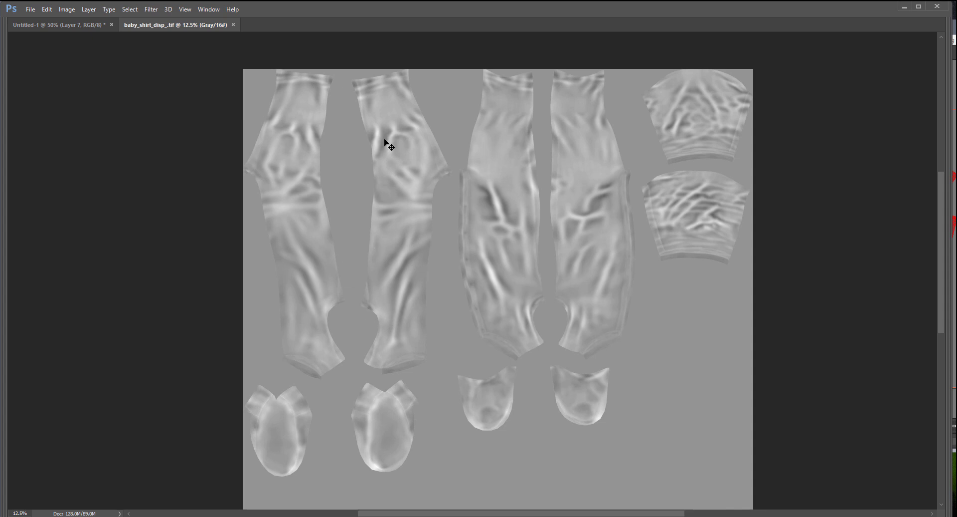
Step: Zoom the displacement texture in slightly, then minimize Photoshop
{"action": "key", "text": "ctrl+plus"}
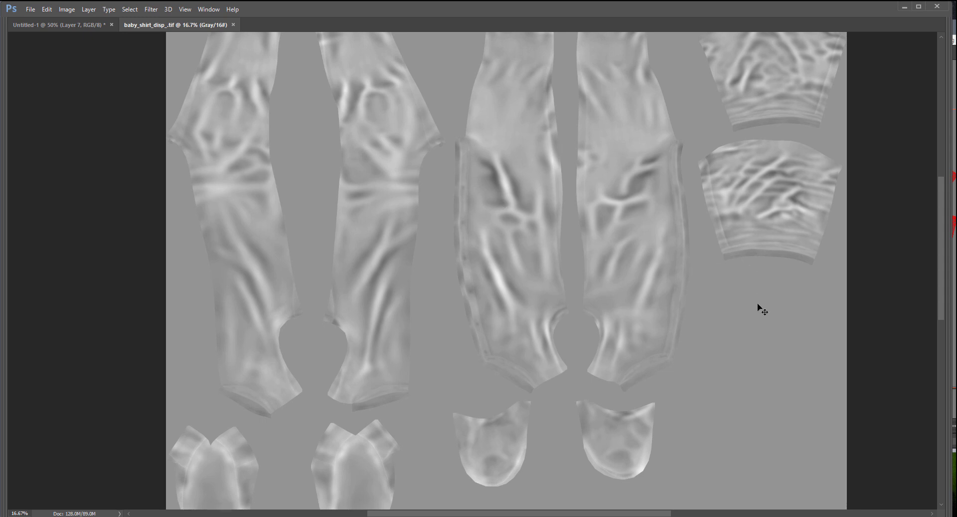
{"action": "left_click", "coordinate": [903, 9]}
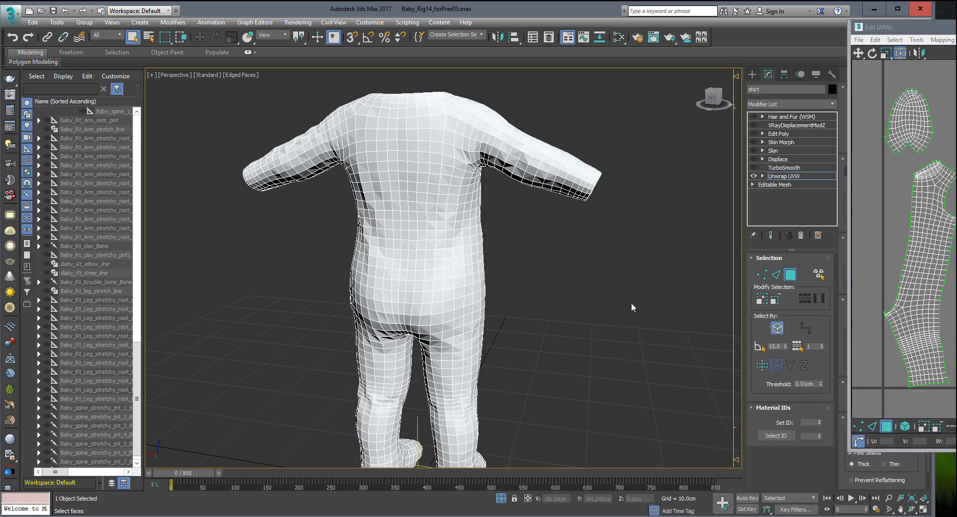
Step: Turn TurboSmooth on to inspect its settings, then switch it off again
{"action": "middle_click_drag", "start_coordinate": [632, 305], "coordinate": [506, 257], "text": "alt"}
{"action": "scroll", "coordinate": [511, 244], "scroll_direction": "up", "scroll_amount": 3}
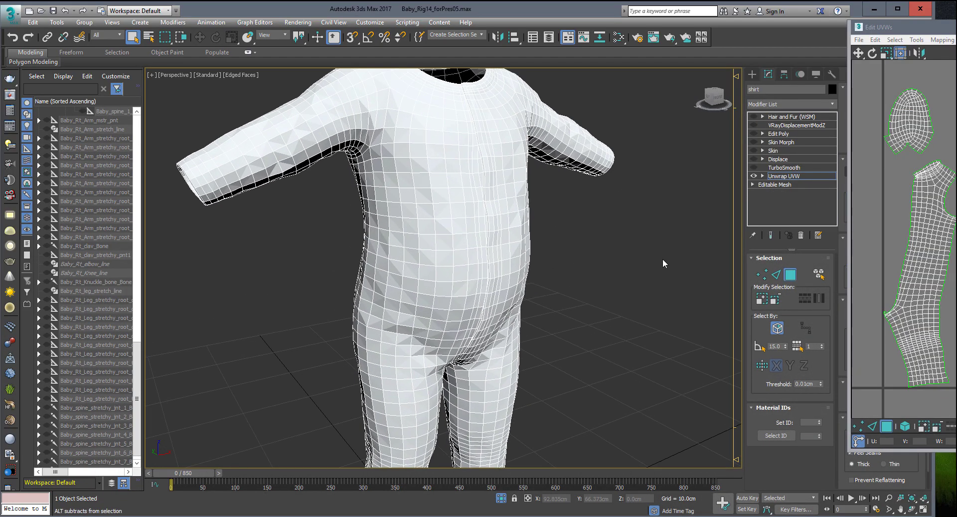
{"action": "left_click", "coordinate": [755, 168]}
{"action": "left_click", "coordinate": [779, 168]}
{"action": "scroll", "coordinate": [584, 241], "scroll_direction": "up", "scroll_amount": 2}
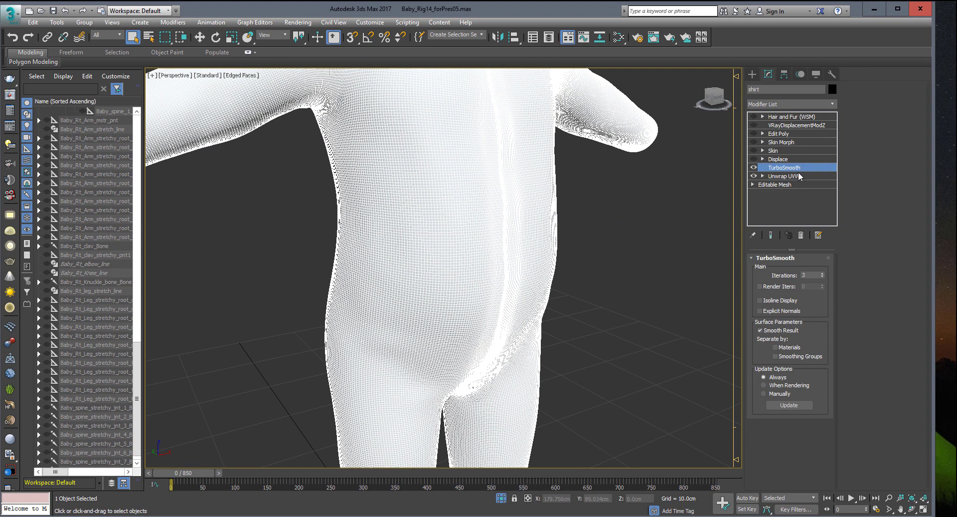
{"action": "left_click", "coordinate": [754, 168]}
Step: Enable the Displace modifier and raise its strength to about 1.48cm
{"action": "left_click", "coordinate": [754, 159]}
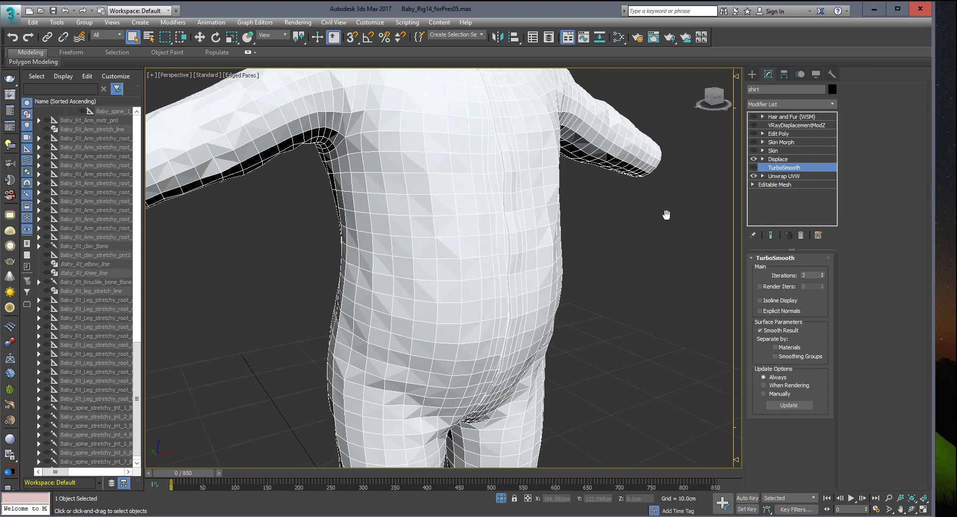
{"action": "middle_click_drag", "start_coordinate": [666, 214], "coordinate": [671, 226]}
{"action": "left_click", "coordinate": [786, 160]}
{"action": "scroll", "coordinate": [641, 227], "scroll_direction": "down", "scroll_amount": 3}
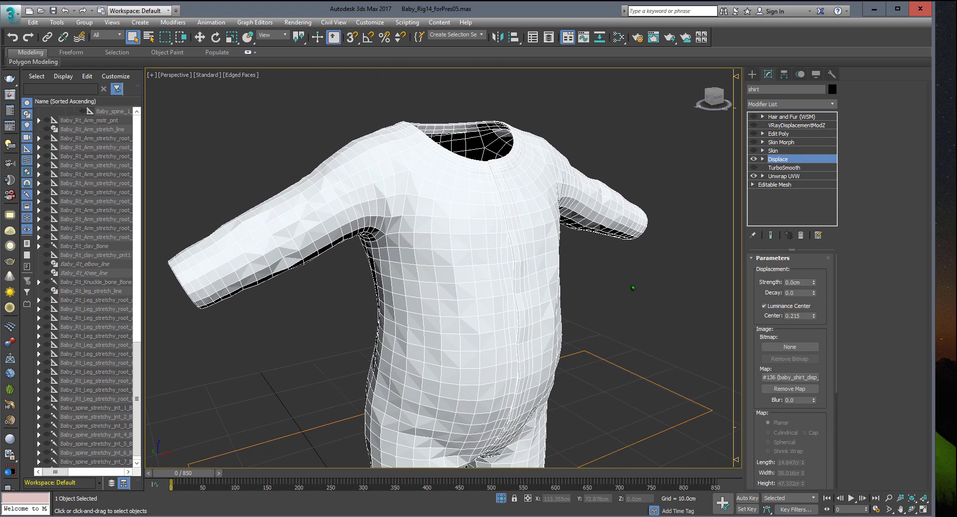
{"action": "scroll", "coordinate": [699, 239], "scroll_direction": "down", "scroll_amount": 1}
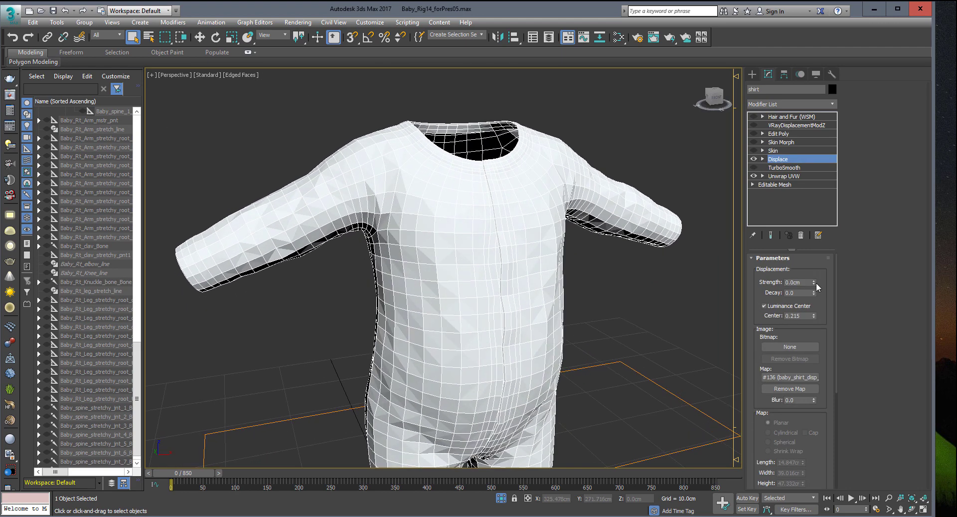
{"action": "left_click_drag", "start_coordinate": [814, 282], "coordinate": [811, 238]}
{"action": "left_click_drag", "start_coordinate": [798, 214], "coordinate": [798, 190]}
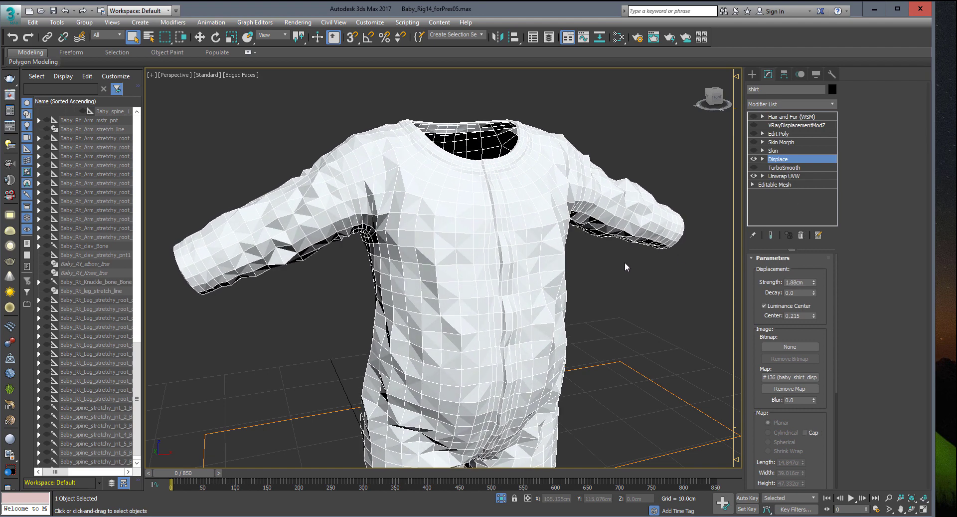
Step: Re-enable TurboSmooth on the displaced shirt and deselect it to view the wrinkles
{"action": "scroll", "coordinate": [626, 267], "scroll_direction": "up", "scroll_amount": 2}
{"action": "scroll", "coordinate": [634, 270], "scroll_direction": "up", "scroll_amount": 1}
{"action": "left_click", "coordinate": [783, 168]}
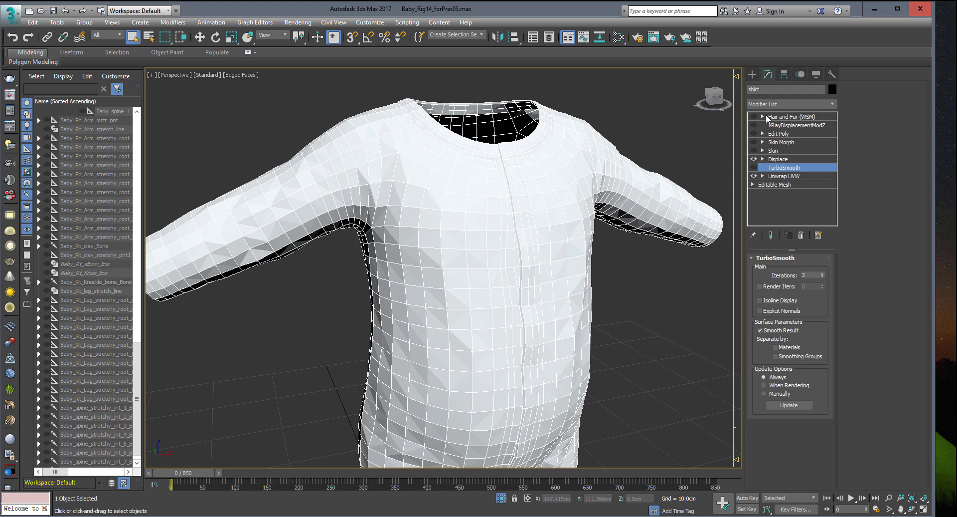
{"action": "left_click", "coordinate": [753, 168]}
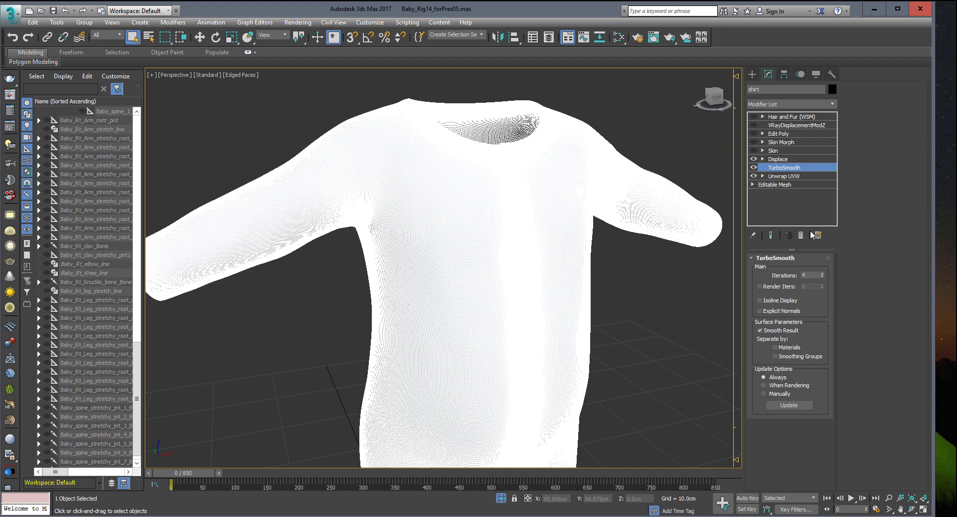
{"action": "left_click", "coordinate": [779, 159]}
{"action": "left_click", "coordinate": [646, 317]}
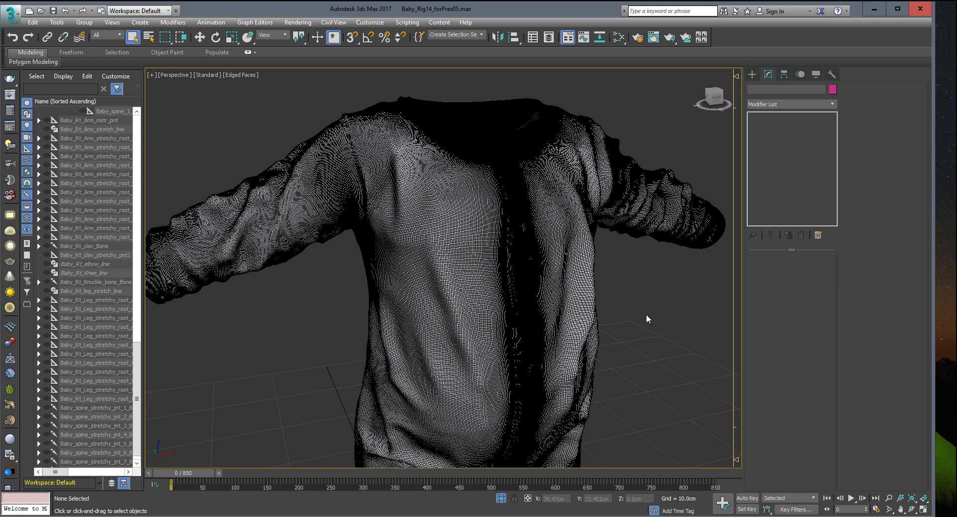
Step: Switch to smooth shading, select the shirt, and set Displace strength to 0.827cm
{"action": "key", "text": "F4"}
{"action": "left_click", "coordinate": [459, 244]}
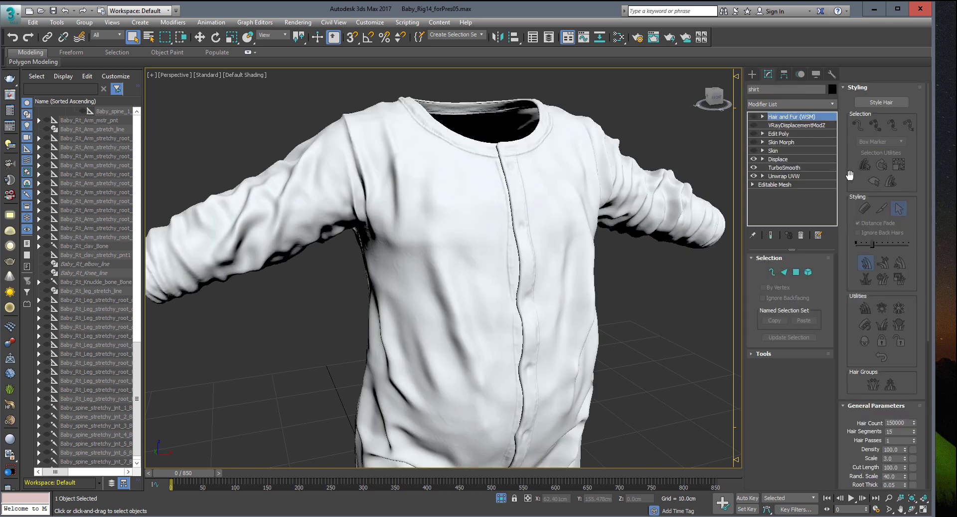
{"action": "left_click", "coordinate": [787, 160]}
{"action": "left_click_drag", "start_coordinate": [814, 282], "coordinate": [817, 311]}
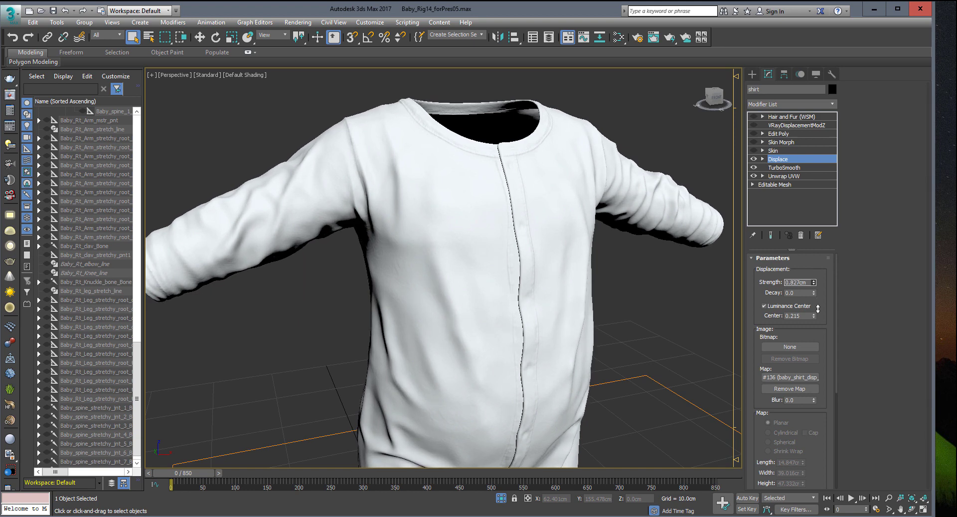
{"action": "middle_click_drag", "start_coordinate": [651, 284], "coordinate": [653, 292]}
{"action": "scroll", "coordinate": [499, 150], "scroll_direction": "up", "scroll_amount": 5}
{"action": "scroll", "coordinate": [483, 152], "scroll_direction": "down", "scroll_amount": 2}
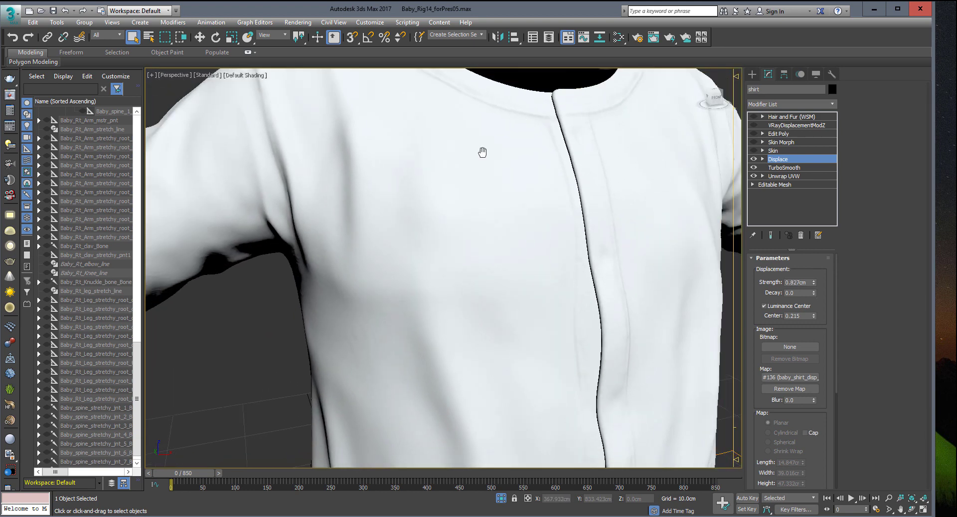
{"action": "scroll", "coordinate": [496, 247], "scroll_direction": "down", "scroll_amount": 3}
{"action": "scroll", "coordinate": [521, 282], "scroll_direction": "up", "scroll_amount": 2}
{"action": "scroll", "coordinate": [522, 281], "scroll_direction": "down", "scroll_amount": 4}
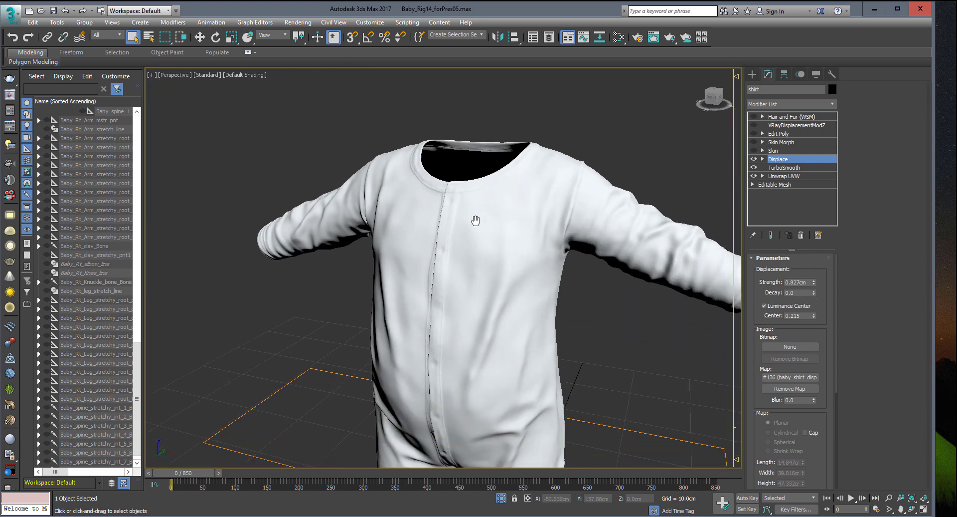
{"action": "scroll", "coordinate": [521, 106], "scroll_direction": "up", "scroll_amount": 6}
{"action": "scroll", "coordinate": [521, 106], "scroll_direction": "down", "scroll_amount": 6}
Step: Turn off Displace and TurboSmooth, check the V-Ray displacement settings, then re-enable both
{"action": "mouse_move", "coordinate": [522, 214]}
{"action": "middle_mouse_down", "text": "alt"}
{"action": "mouse_move", "coordinate": [451, 269]}
{"action": "mouse_move", "coordinate": [434, 253]}
{"action": "mouse_move", "coordinate": [439, 216]}
{"action": "middle_mouse_up", "text": "alt"}
{"action": "scroll", "coordinate": [490, 235], "scroll_direction": "up", "scroll_amount": 3}
{"action": "mouse_move", "coordinate": [489, 235]}
{"action": "middle_mouse_down", "text": "alt"}
{"action": "mouse_move", "coordinate": [560, 286]}
{"action": "mouse_move", "coordinate": [535, 240]}
{"action": "mouse_move", "coordinate": [449, 220]}
{"action": "mouse_move", "coordinate": [468, 229]}
{"action": "middle_mouse_up", "text": "alt"}
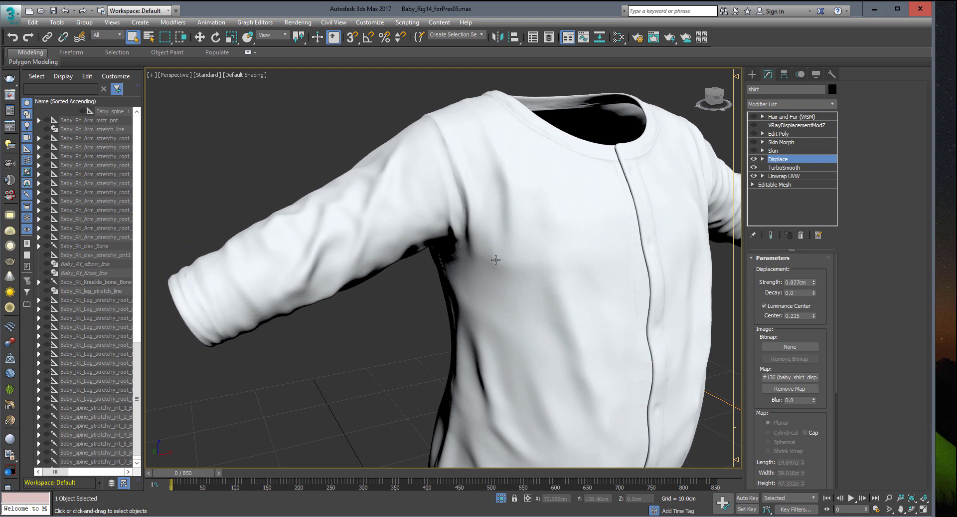
{"action": "left_click", "coordinate": [754, 159]}
{"action": "left_click", "coordinate": [754, 167]}
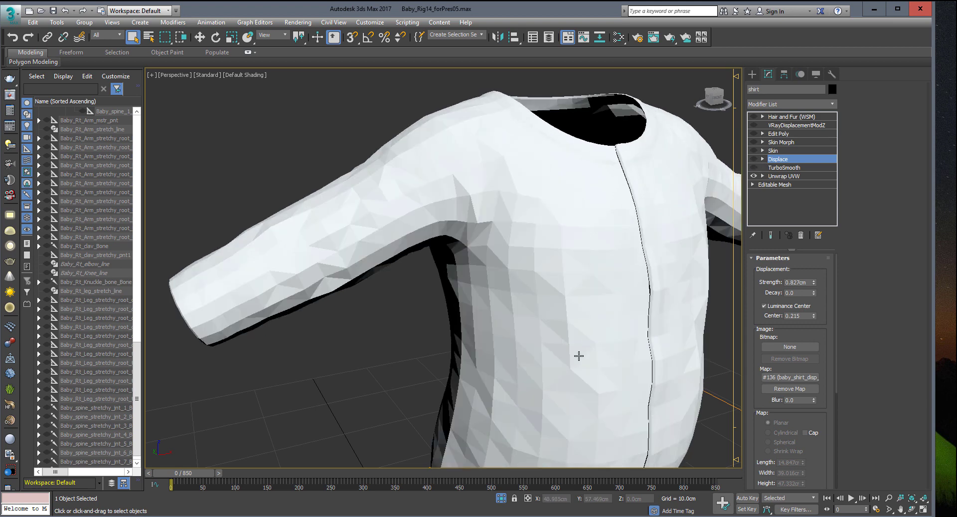
{"action": "left_click", "coordinate": [798, 125]}
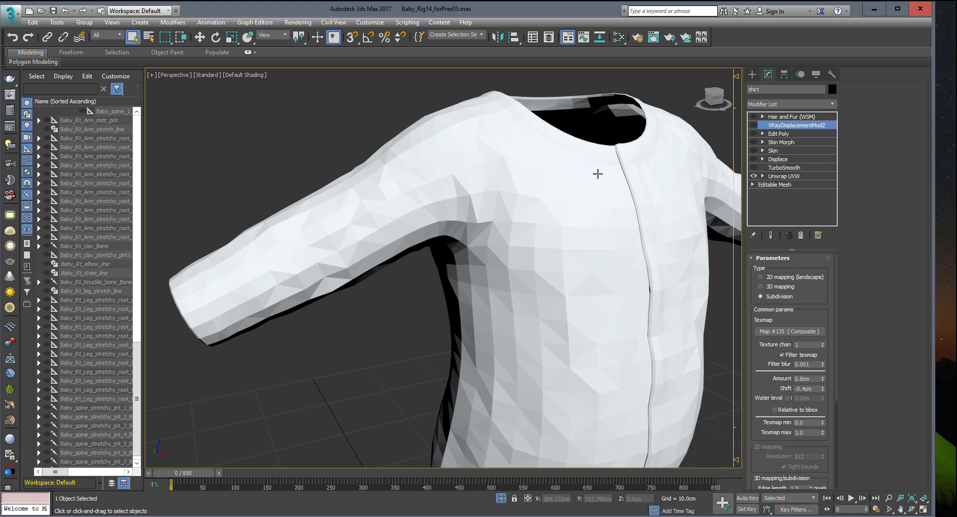
{"action": "left_click", "coordinate": [754, 168]}
{"action": "left_click", "coordinate": [754, 159]}
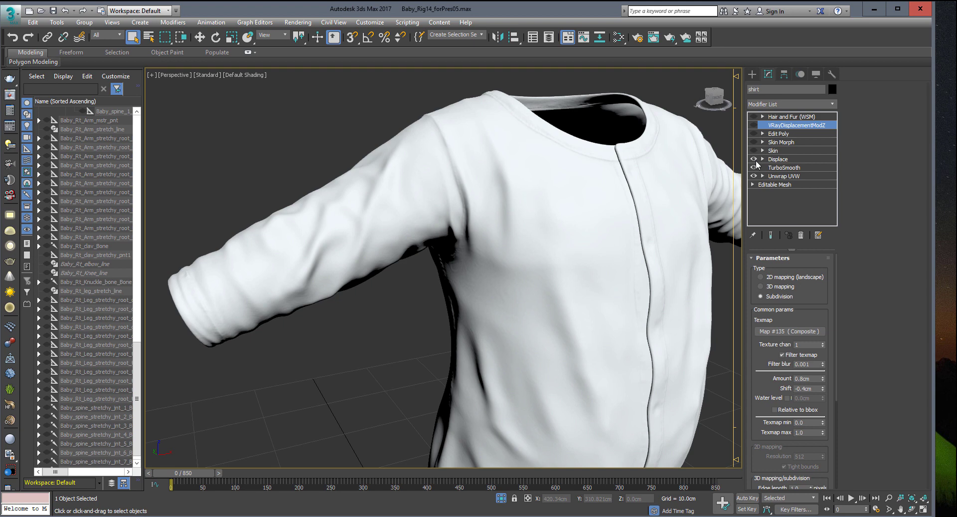
Step: With edged faces shown, compare the shirt with smoothing and displacement off and back on
{"action": "middle_click_drag", "start_coordinate": [395, 210], "coordinate": [362, 202], "text": "alt"}
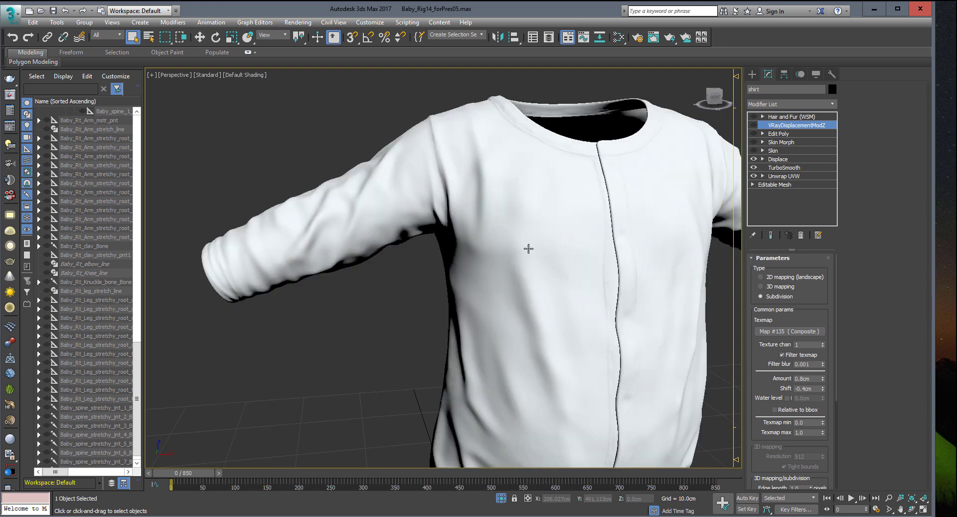
{"action": "key", "text": "F4"}
{"action": "left_click", "coordinate": [754, 168]}
{"action": "left_click", "coordinate": [754, 159]}
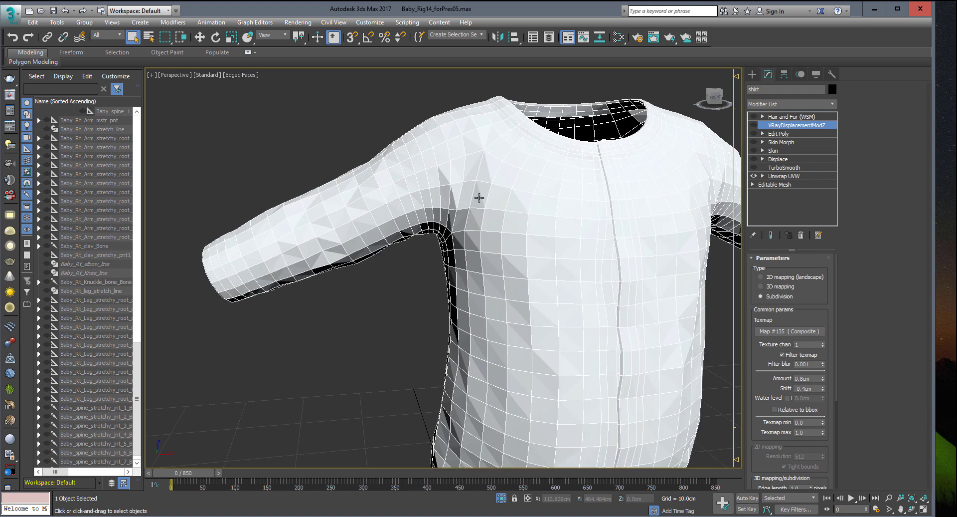
{"action": "left_click", "coordinate": [754, 168]}
{"action": "left_click", "coordinate": [754, 158]}
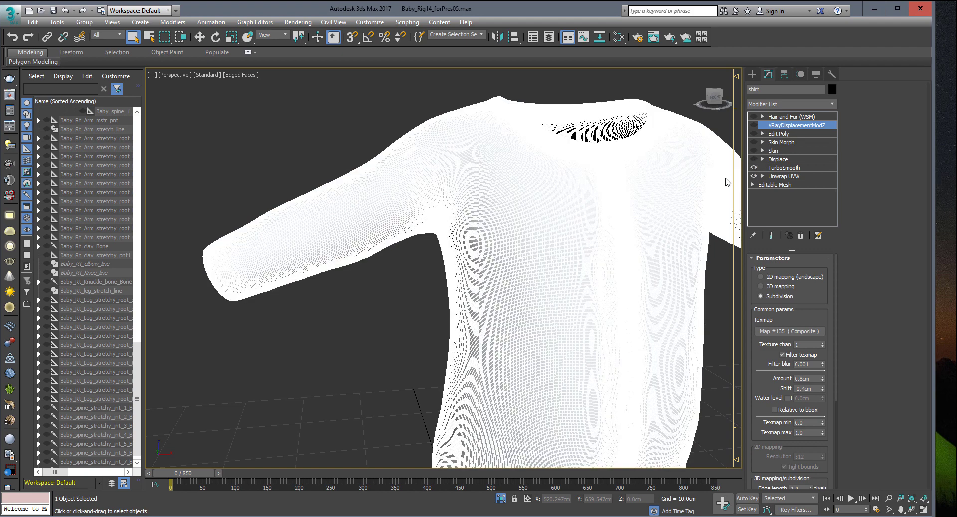
{"action": "left_click", "coordinate": [410, 320]}
{"action": "key", "text": "F4"}
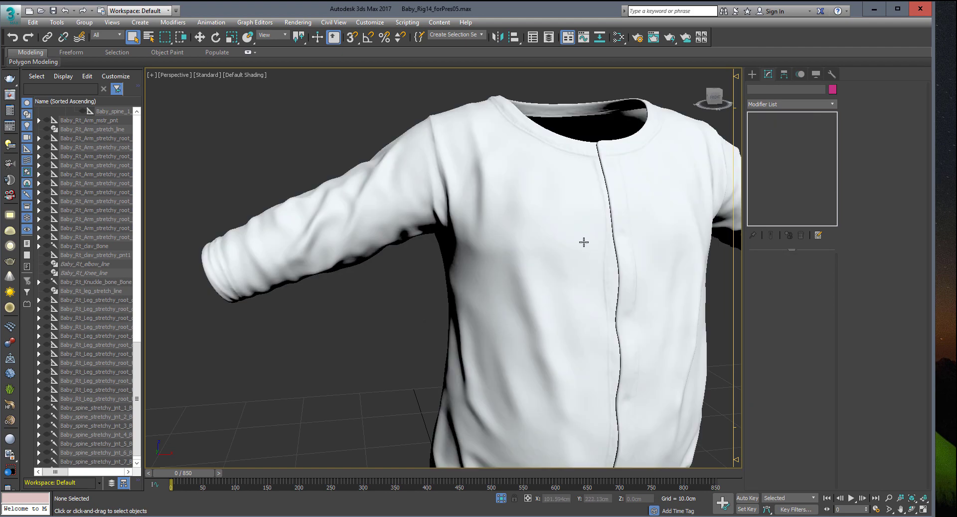
{"action": "left_click_drag", "start_coordinate": [514, 250], "coordinate": [555, 253]}
Step: Switch to Select and Move, turn edged faces back off, and start the PhysCamera003 V-Ray render
{"action": "key", "text": "super"}
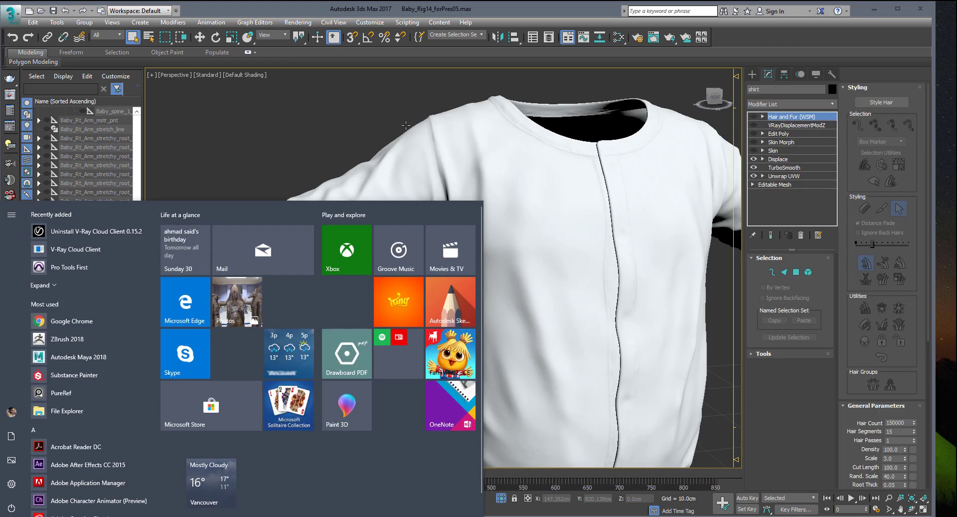
{"action": "key", "text": "Escape"}
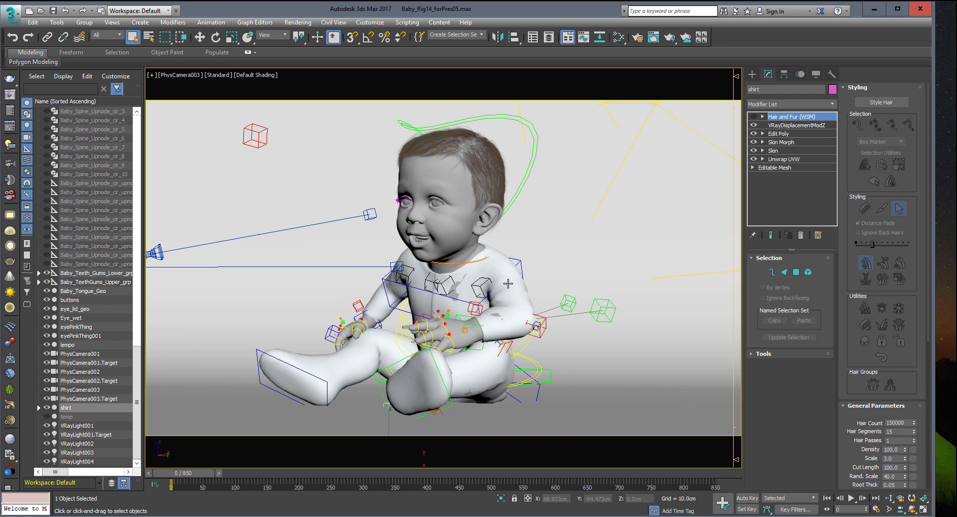
{"action": "key", "text": "F4"}
{"action": "left_click", "coordinate": [199, 37]}
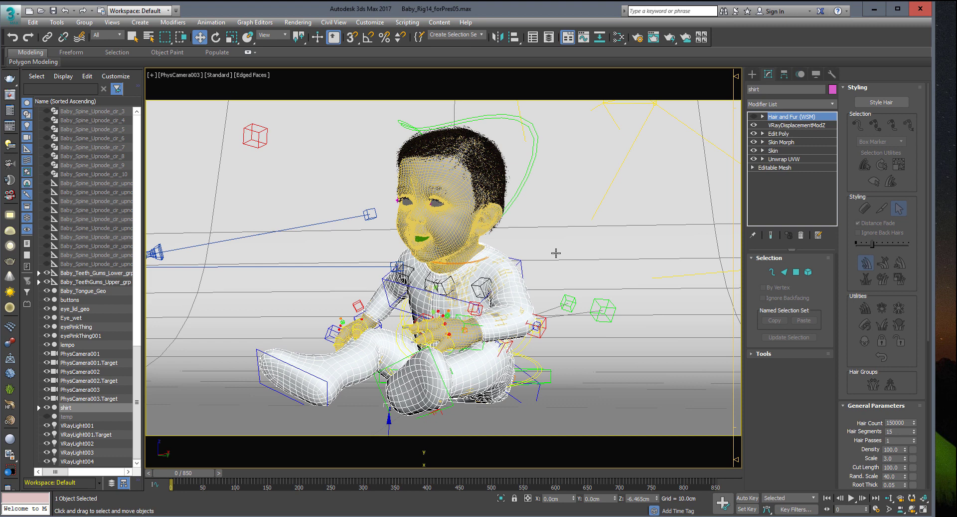
{"action": "key", "text": "F4"}
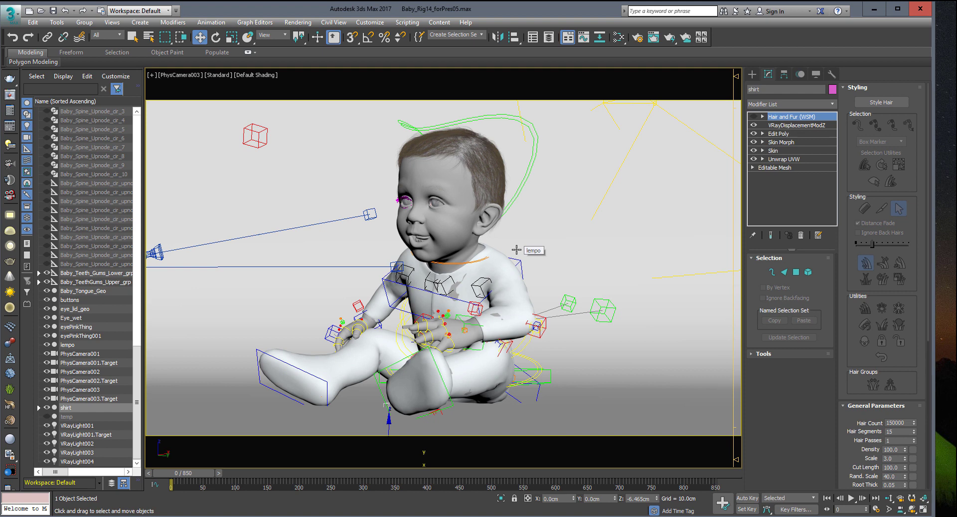
{"action": "key", "text": "shift+q"}
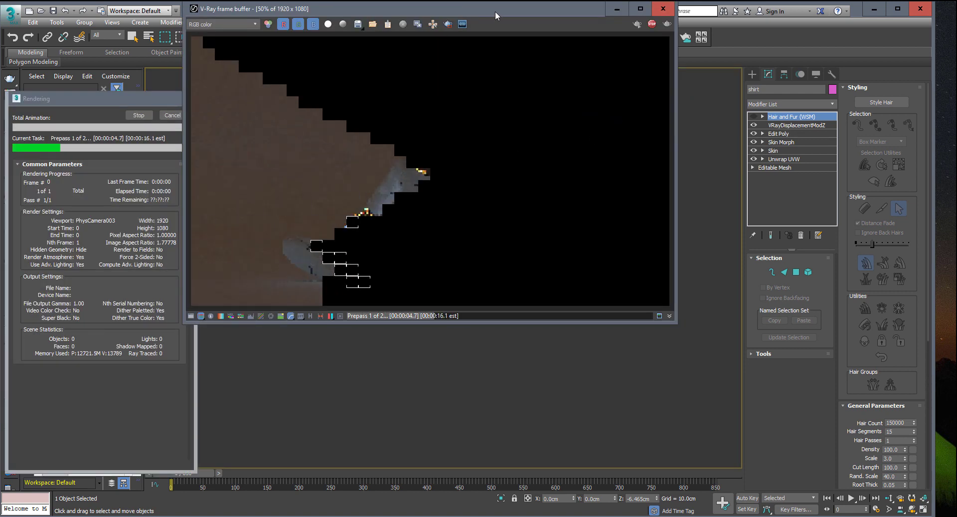
Step: Move and enlarge the V-Ray frame buffer window while the render runs
{"action": "left_click_drag", "start_coordinate": [495, 11], "coordinate": [479, 45]}
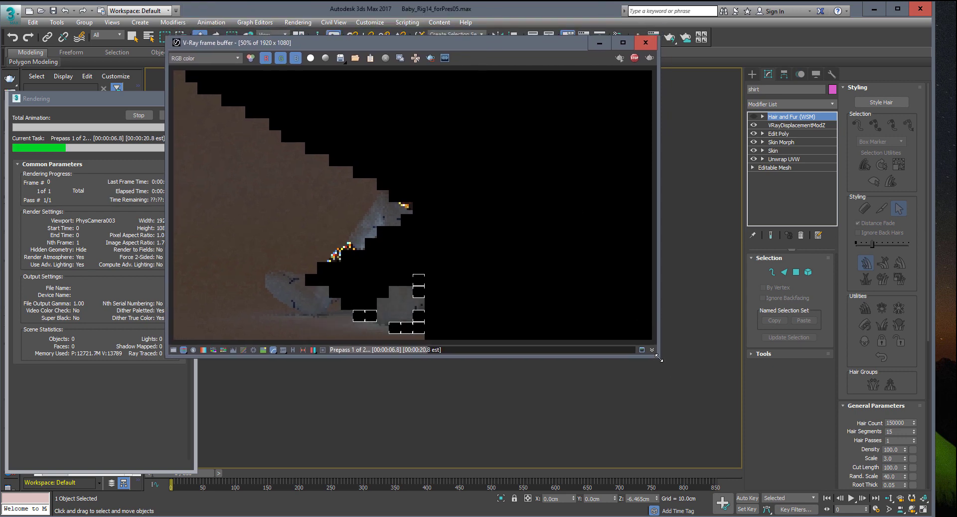
{"action": "left_click_drag", "start_coordinate": [659, 357], "coordinate": [881, 451]}
{"action": "scroll", "coordinate": [520, 282], "scroll_direction": "up", "scroll_amount": 2}
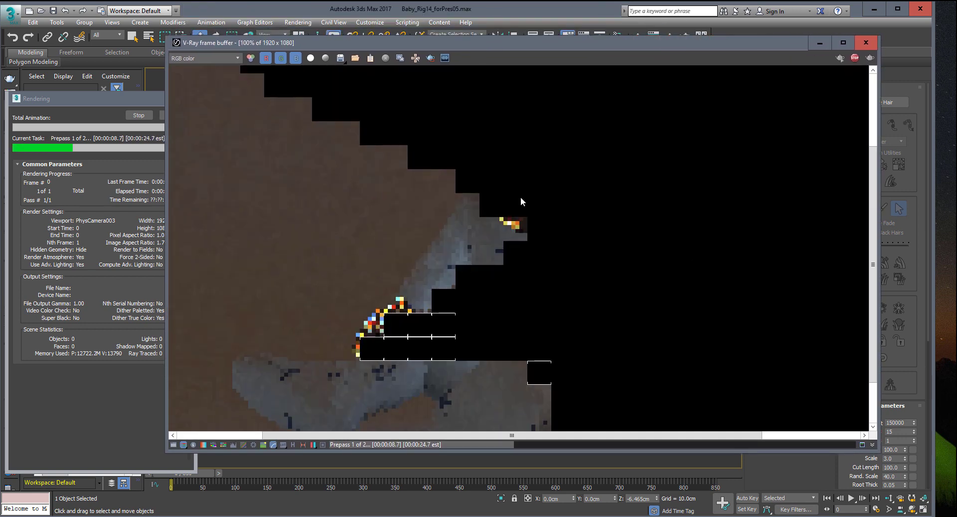
{"action": "left_click_drag", "start_coordinate": [497, 37], "coordinate": [498, 12]}
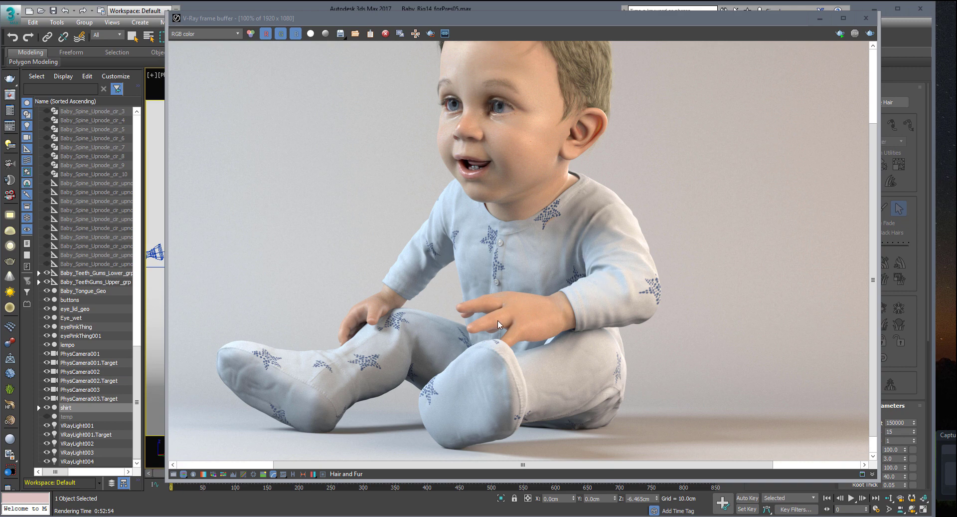
Step: Zoom the finished render to 200% and pan to frame the legs
{"action": "scroll", "coordinate": [497, 361], "scroll_direction": "up", "scroll_amount": 2}
{"action": "scroll", "coordinate": [469, 366], "scroll_direction": "up", "scroll_amount": 2}
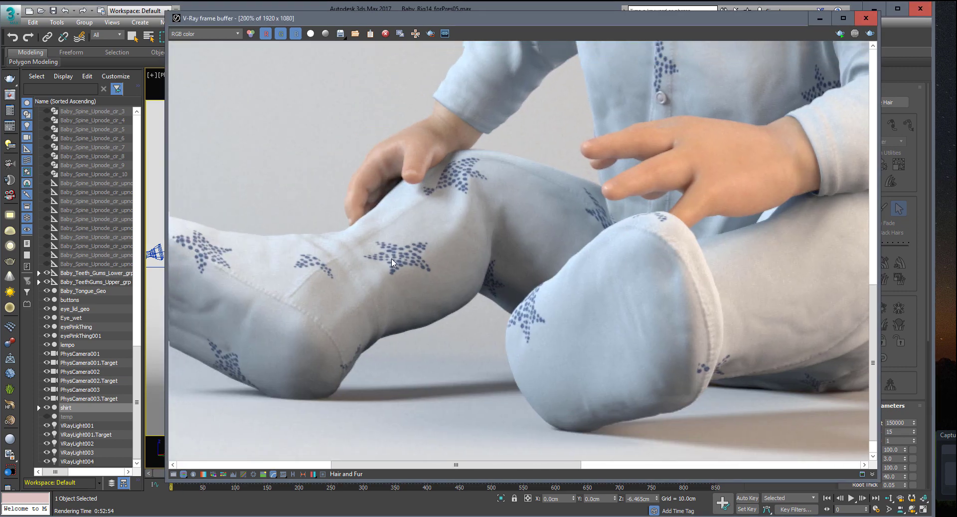
{"action": "middle_click_drag", "start_coordinate": [391, 258], "coordinate": [405, 308]}
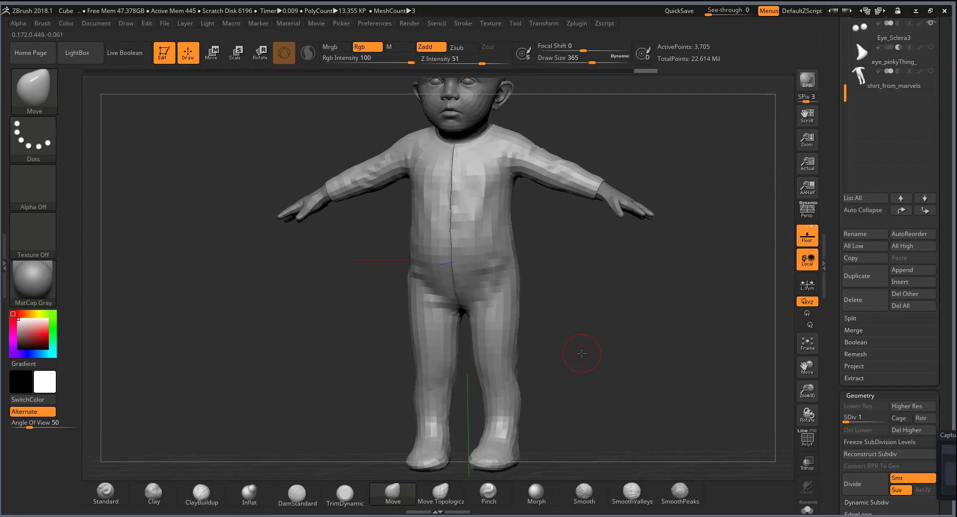
Step: Step the pajama sculpt up to subdivision level 7 and zoom in on the boots
{"action": "key", "text": "d"}
{"action": "key", "text": "d"}
{"action": "key", "text": "d"}
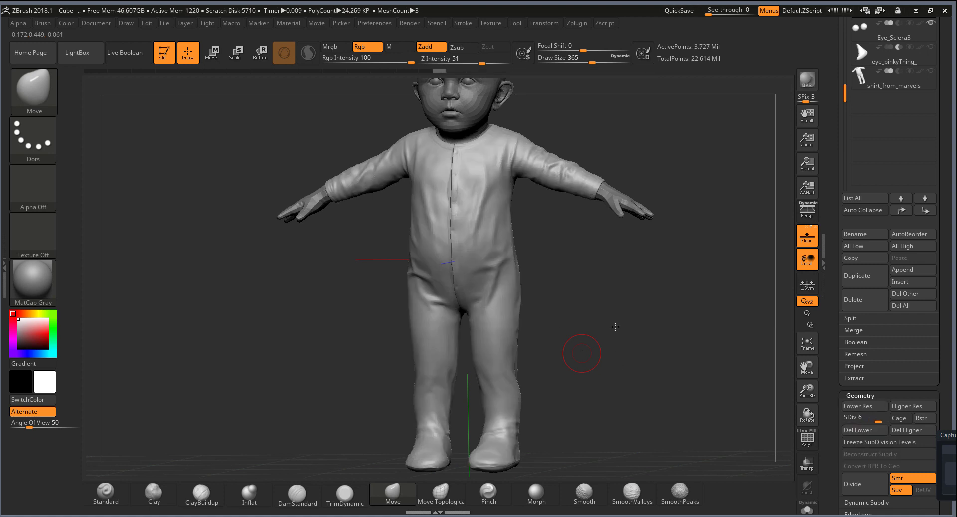
{"action": "key", "text": "d"}
{"action": "mouse_move", "coordinate": [646, 345]}
{"action": "left_mouse_down", "text": "alt"}
{"action": "mouse_move", "coordinate": [608, 282]}
{"action": "mouse_move", "coordinate": [564, 304]}
{"action": "left_mouse_up", "text": "alt"}
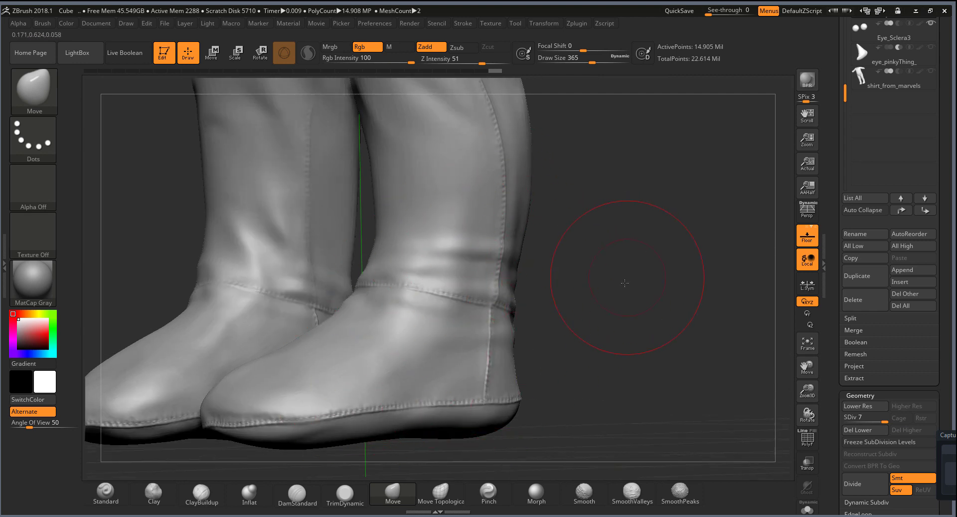
{"action": "left_click_drag", "start_coordinate": [576, 229], "coordinate": [437, 263], "text": "alt"}
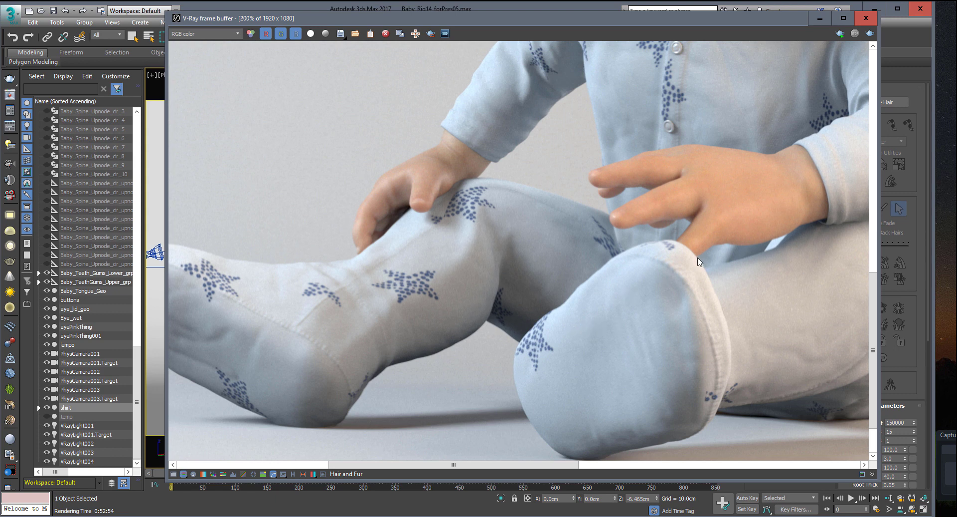
Step: Zoom and pan the V-Ray Frame Buffer render from the baby's mouth and body up to the full head
{"action": "scroll", "coordinate": [604, 391], "scroll_direction": "down", "scroll_amount": 2}
{"action": "scroll", "coordinate": [593, 324], "scroll_direction": "down", "scroll_amount": 2}
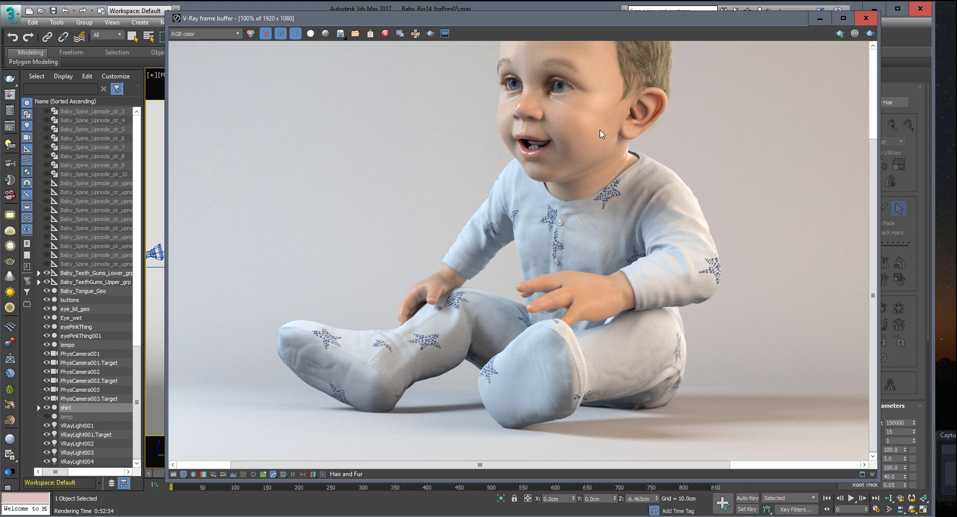
{"action": "mouse_move", "coordinate": [571, 153]}
{"action": "middle_mouse_down"}
{"action": "mouse_move", "coordinate": [562, 227]}
{"action": "mouse_move", "coordinate": [564, 199]}
{"action": "mouse_move", "coordinate": [538, 210]}
{"action": "middle_mouse_up"}
{"action": "scroll", "coordinate": [544, 195], "scroll_direction": "up", "scroll_amount": 1}
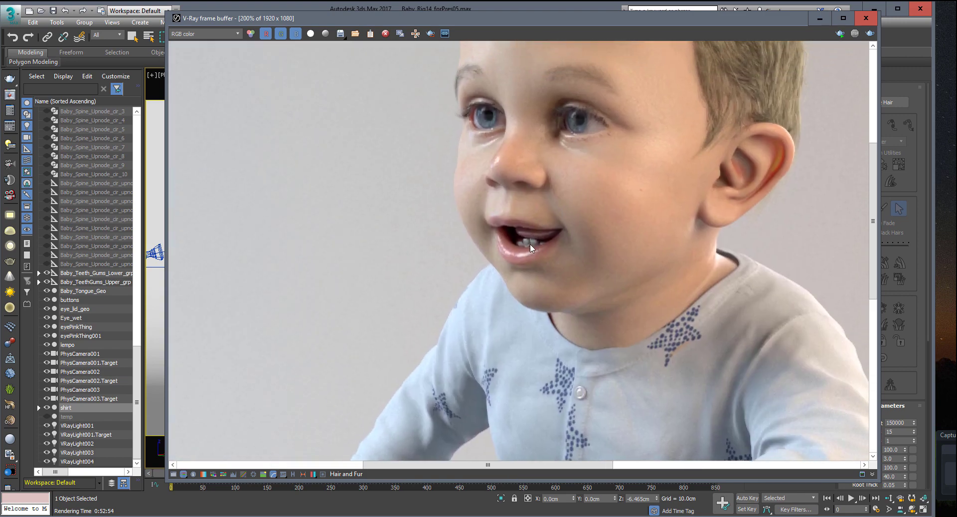
{"action": "scroll", "coordinate": [531, 243], "scroll_direction": "up", "scroll_amount": 1}
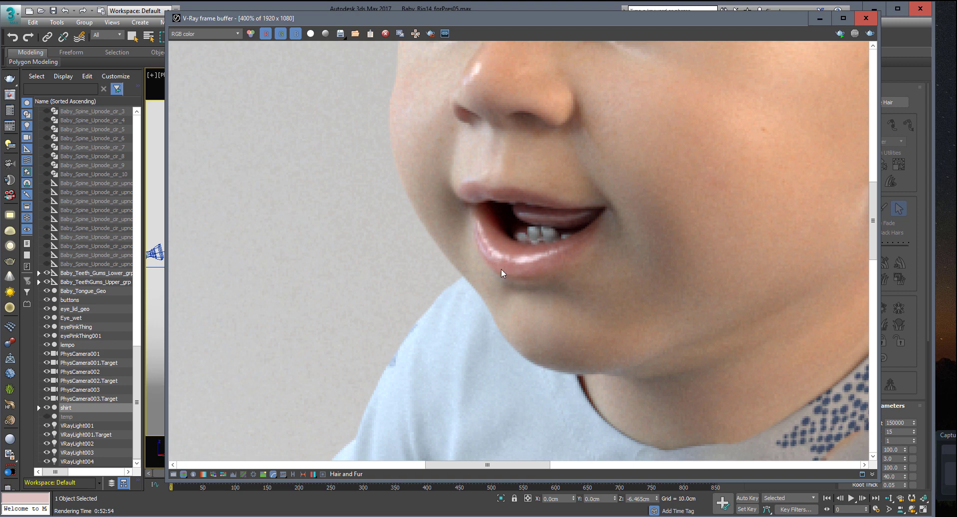
{"action": "scroll", "coordinate": [567, 249], "scroll_direction": "down", "scroll_amount": 2}
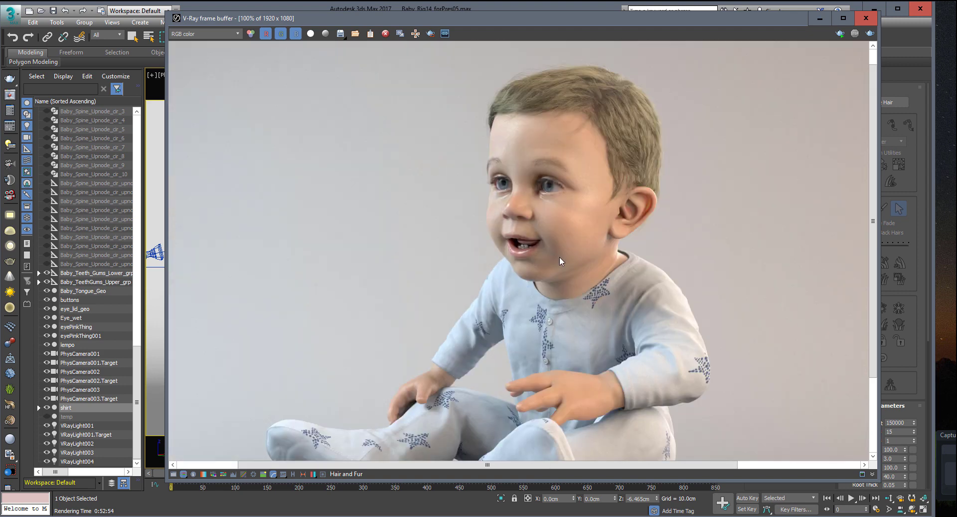
{"action": "scroll", "coordinate": [529, 239], "scroll_direction": "up", "scroll_amount": 2}
{"action": "middle_click_drag", "start_coordinate": [552, 130], "coordinate": [535, 339]}
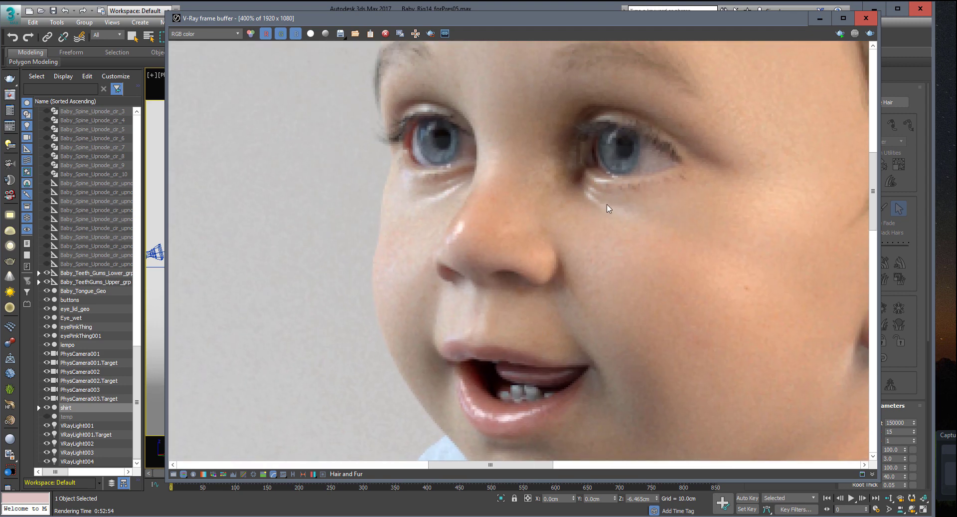
{"action": "scroll", "coordinate": [605, 229], "scroll_direction": "down", "scroll_amount": 1}
{"action": "scroll", "coordinate": [605, 228], "scroll_direction": "down", "scroll_amount": 1}
{"action": "mouse_move", "coordinate": [564, 268]}
{"action": "middle_mouse_down"}
{"action": "mouse_move", "coordinate": [578, 244]}
{"action": "mouse_move", "coordinate": [670, 244]}
{"action": "middle_mouse_up"}
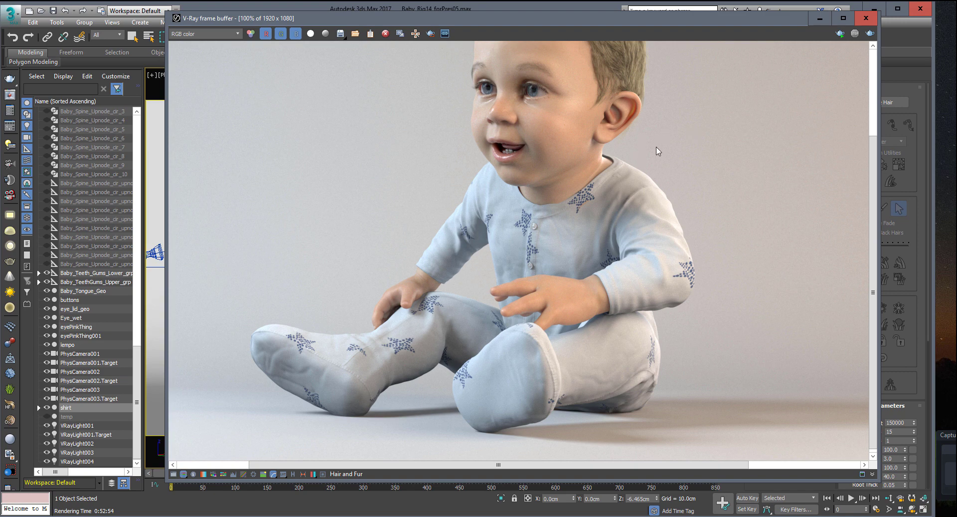
{"action": "middle_click_drag", "start_coordinate": [592, 211], "coordinate": [587, 286]}
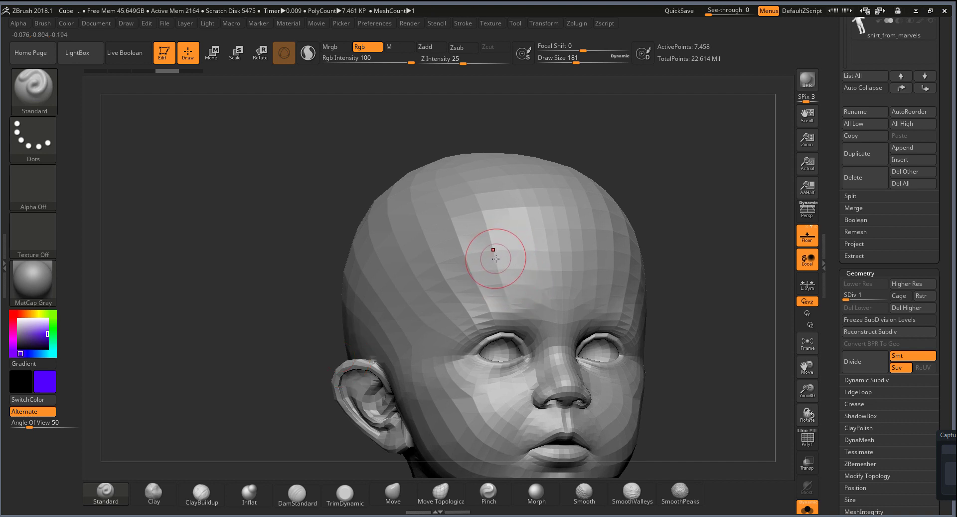
{"action": "key", "text": "shift+f"}
{"action": "mouse_move", "coordinate": [674, 168]}
{"action": "left_mouse_down"}
{"action": "mouse_move", "coordinate": [690, 188]}
{"action": "mouse_move", "coordinate": [535, 242]}
{"action": "left_mouse_up"}
{"action": "left_click_drag", "start_coordinate": [486, 216], "coordinate": [587, 213]}
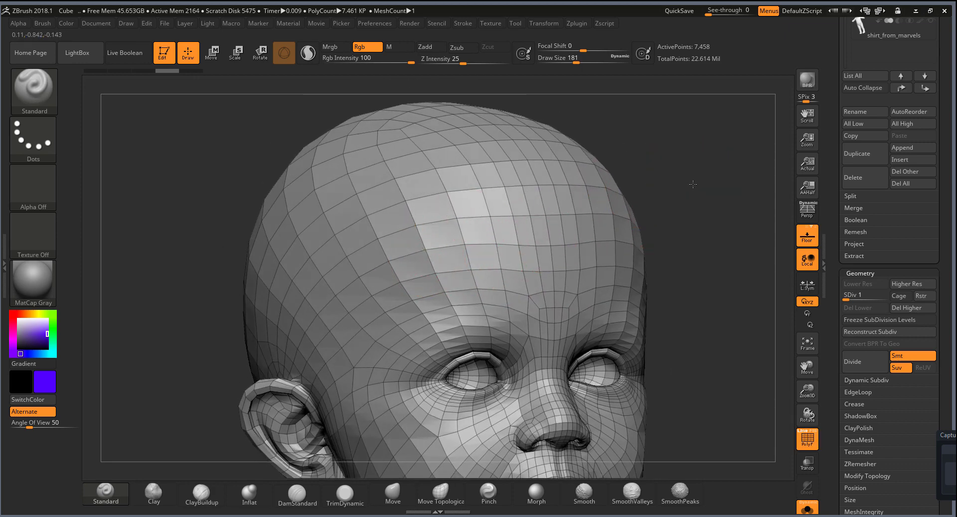
{"action": "mouse_move", "coordinate": [685, 184]}
{"action": "left_mouse_down"}
{"action": "mouse_move", "coordinate": [717, 163]}
{"action": "mouse_move", "coordinate": [326, 270]}
{"action": "left_mouse_up"}
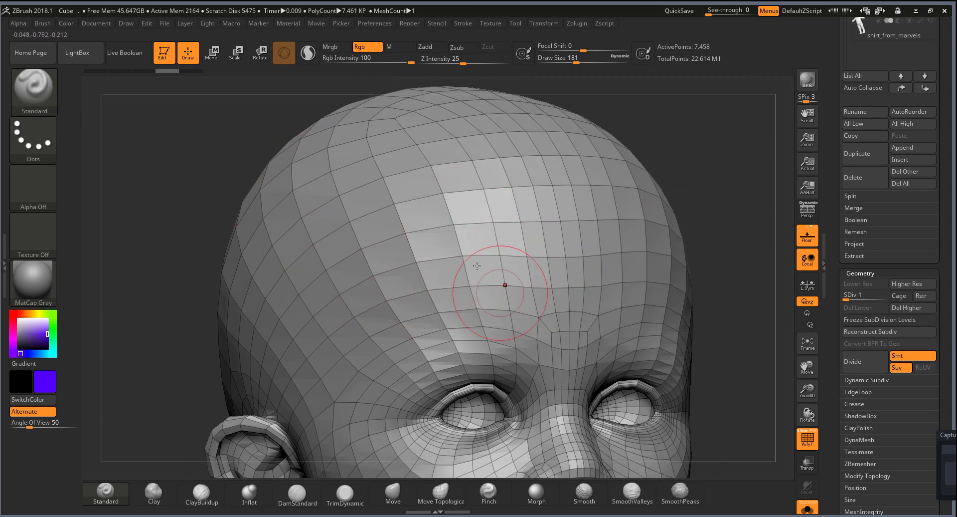
{"action": "left_click", "coordinate": [812, 443]}
{"action": "left_click_drag", "start_coordinate": [378, 234], "coordinate": [558, 211]}
{"action": "left_click_drag", "start_coordinate": [449, 219], "coordinate": [436, 344]}
{"action": "key", "text": "ctrl"}
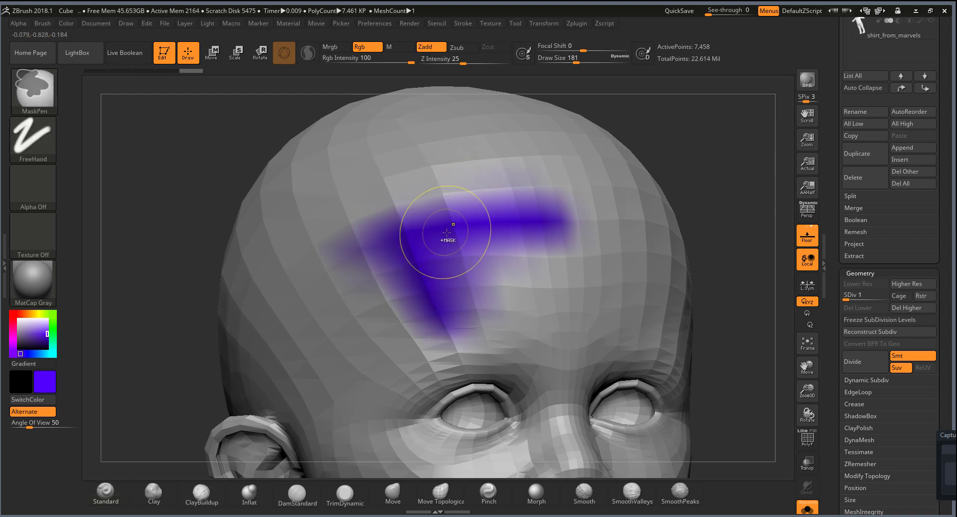
{"action": "key", "text": "ctrl+z"}
{"action": "key", "text": "ctrl+z"}
{"action": "key", "text": "ctrl+z"}
{"action": "mouse_move", "coordinate": [524, 167]}
{"action": "left_mouse_down"}
{"action": "mouse_move", "coordinate": [399, 269]}
{"action": "mouse_move", "coordinate": [526, 175]}
{"action": "left_mouse_up"}
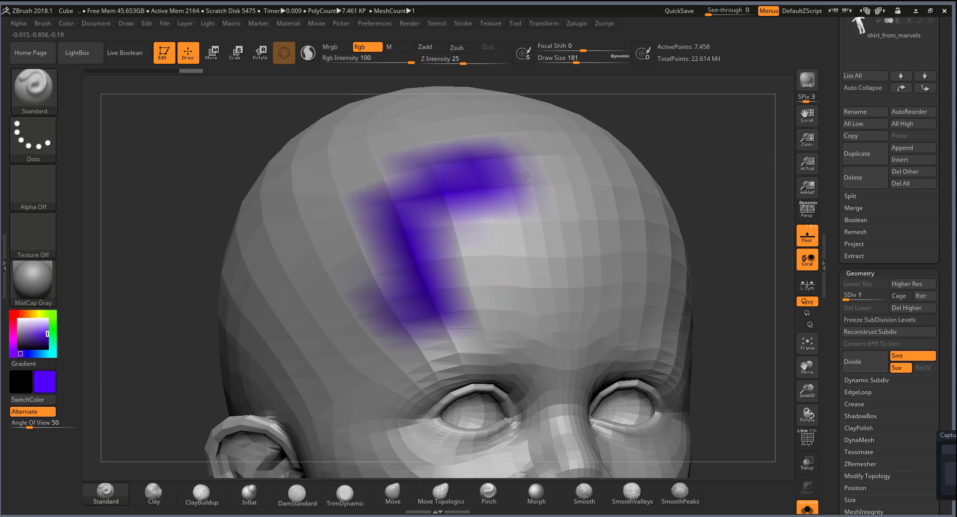
{"action": "left_click_drag", "start_coordinate": [422, 245], "coordinate": [429, 167]}
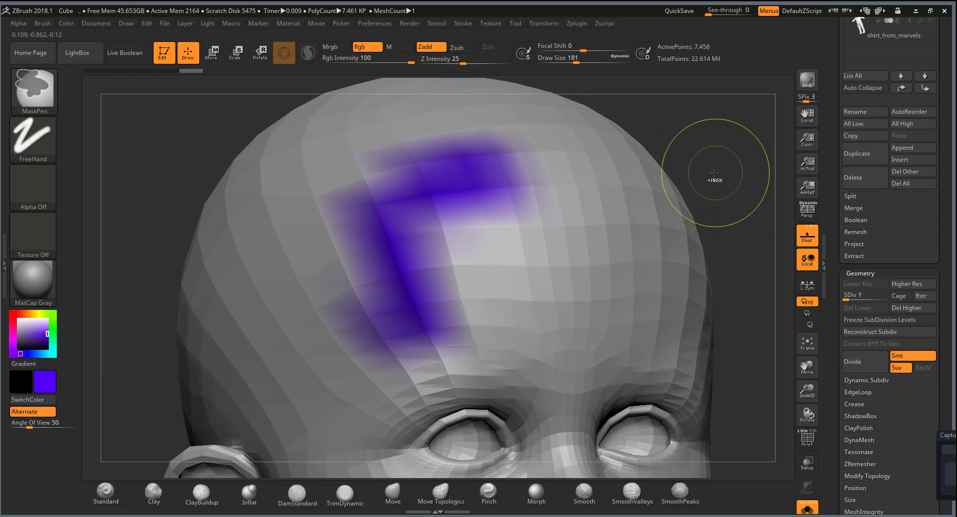
{"action": "key", "text": "ctrl+z"}
{"action": "left_click_drag", "start_coordinate": [690, 145], "coordinate": [517, 231], "text": "alt"}
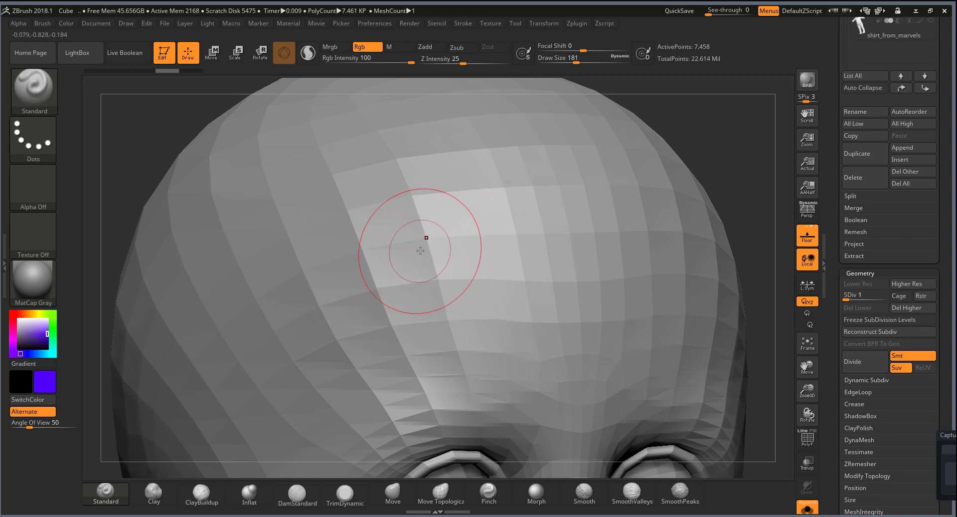
Step: Test purple polypaint dabs on the forehead, undoing each one
{"action": "key", "text": "ctrl+shift+z"}
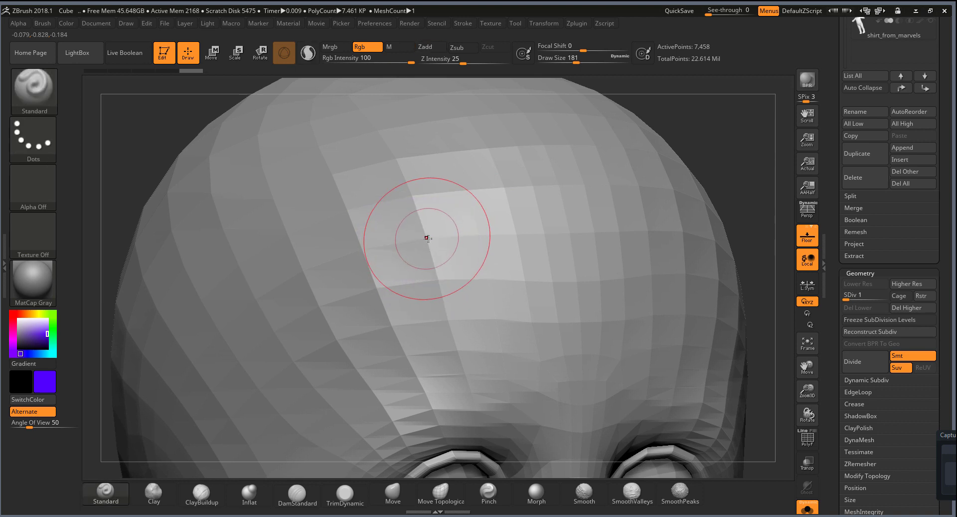
{"action": "key", "text": "ctrl+z"}
{"action": "left_click", "coordinate": [403, 193]}
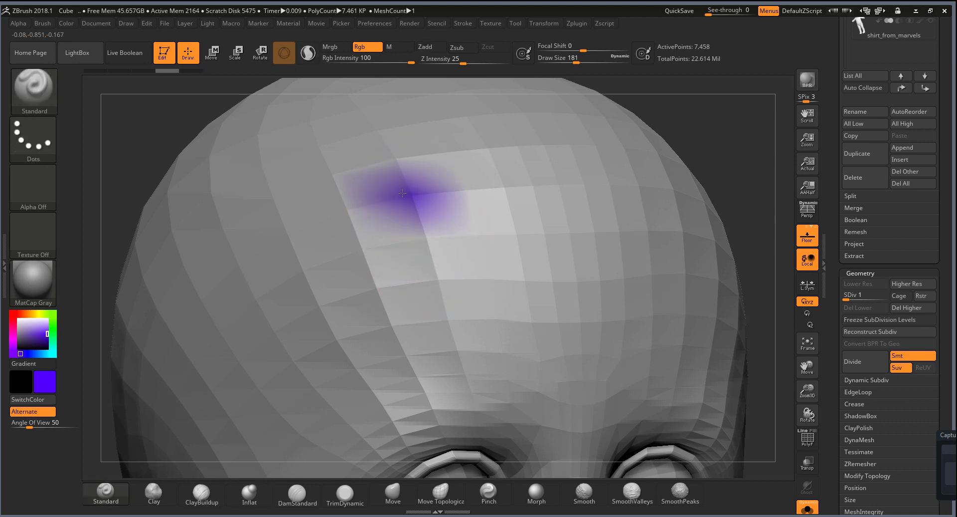
{"action": "key", "text": "ctrl+z"}
{"action": "left_click", "coordinate": [424, 236]}
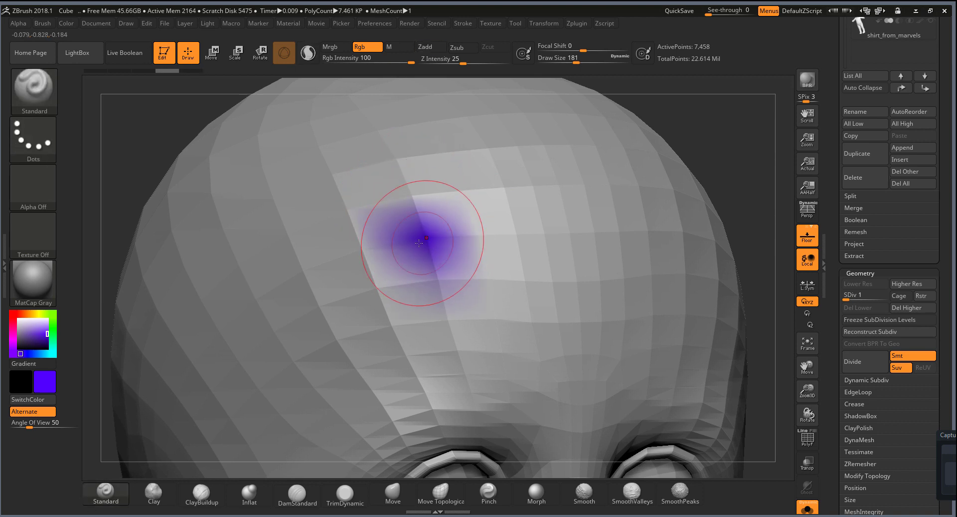
{"action": "key", "text": "ctrl+z"}
{"action": "left_click", "coordinate": [427, 236]}
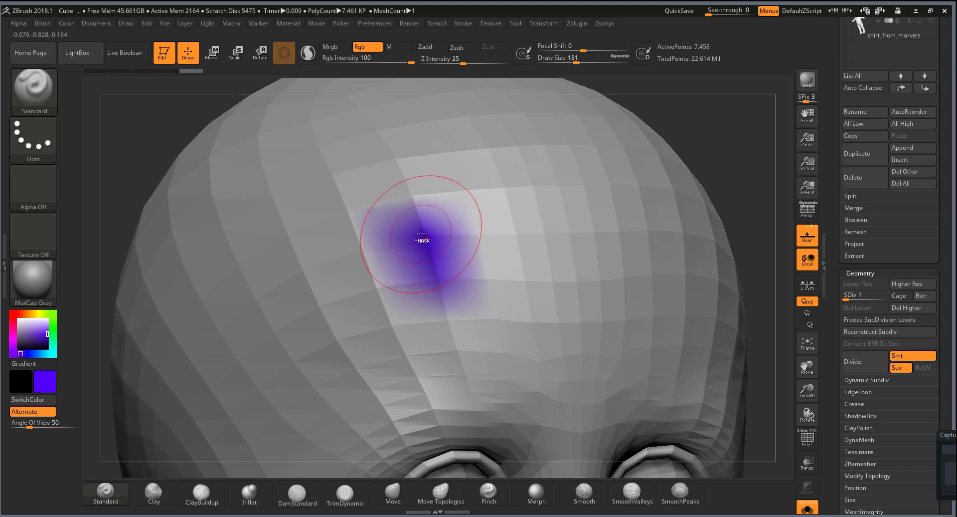
{"action": "key", "text": "ctrl+z"}
{"action": "left_click", "coordinate": [426, 235]}
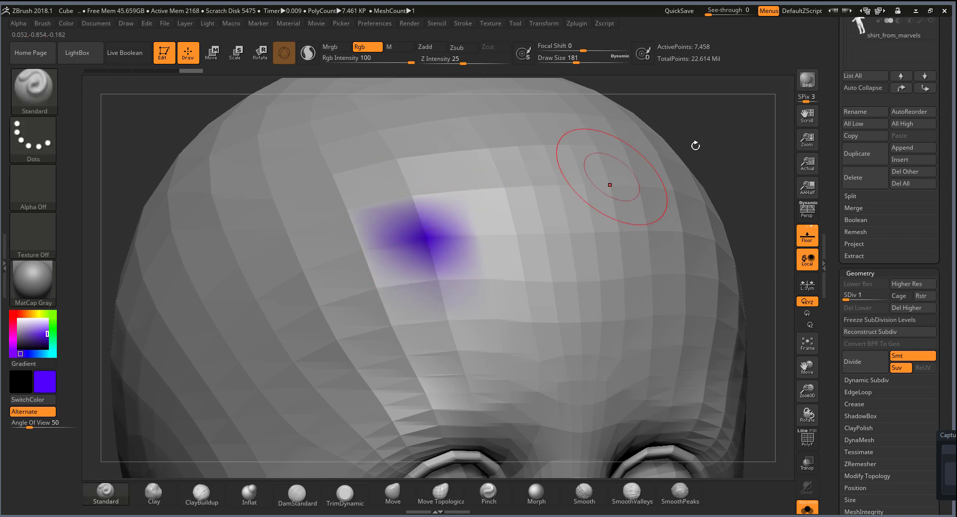
{"action": "right_click_drag", "start_coordinate": [717, 136], "coordinate": [426, 235], "text": "ctrl"}
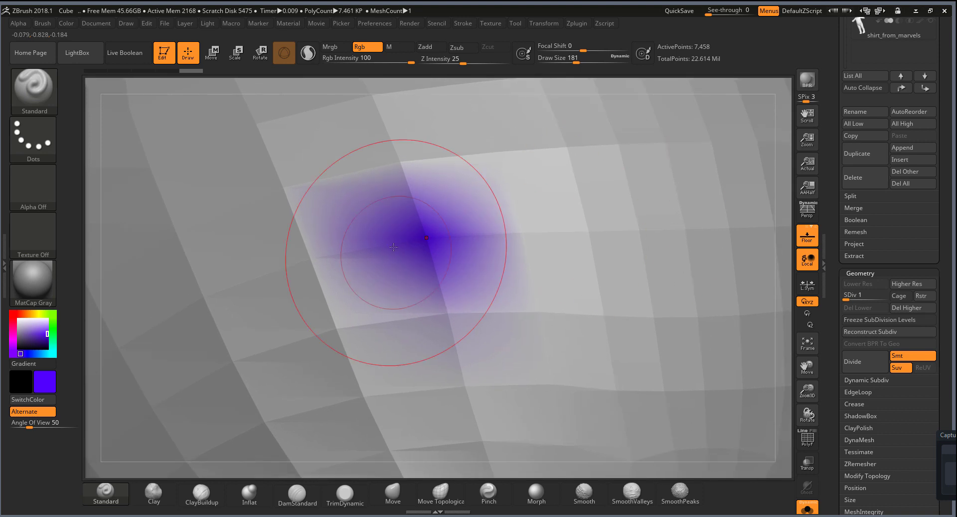
{"action": "key", "text": "ctrl+z"}
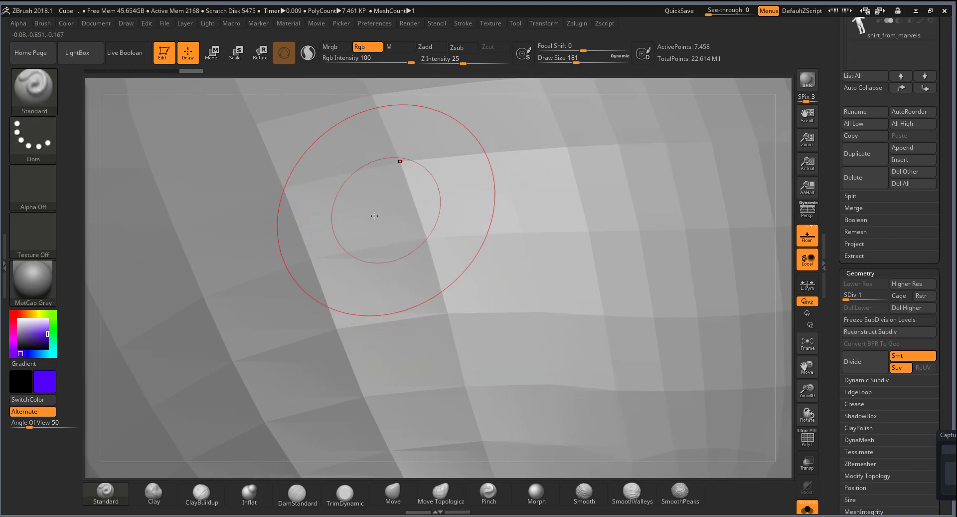
Step: Paint and undo more purple dabs and a short stroke on the upper forehead
{"action": "left_click", "coordinate": [400, 162]}
{"action": "key", "text": "ctrl+z"}
{"action": "left_click_drag", "start_coordinate": [321, 245], "coordinate": [353, 235]}
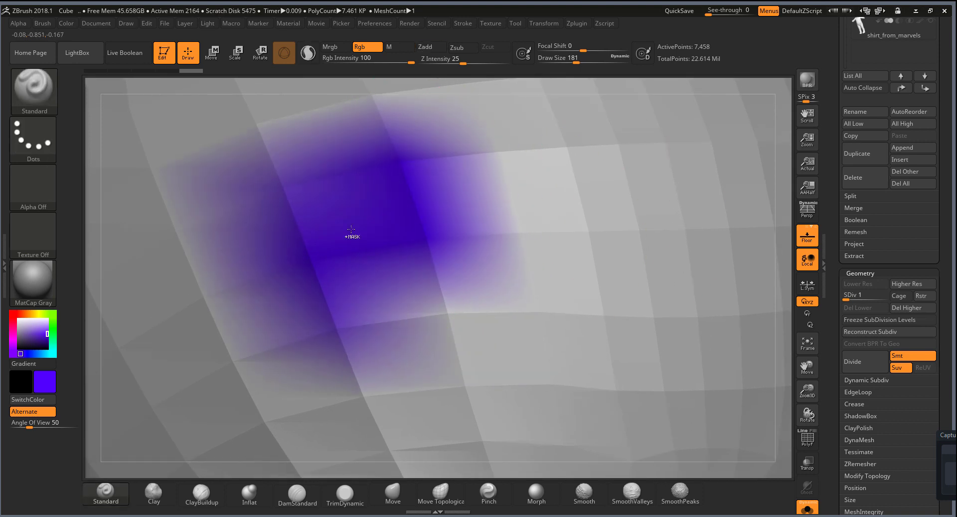
{"action": "key", "text": "ctrl+z"}
{"action": "left_click", "coordinate": [399, 170]}
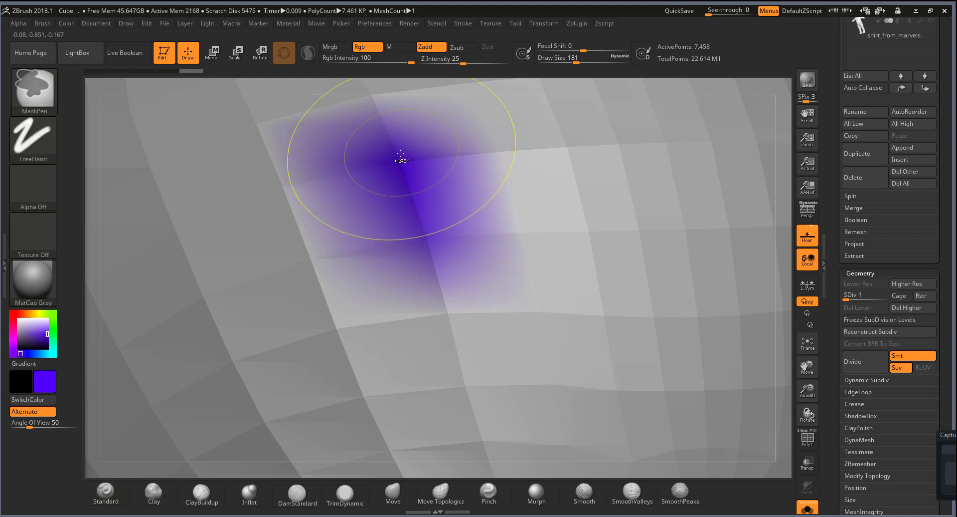
{"action": "key", "text": "ctrl+z"}
Step: Lower the draw size from 181 to 69, undo two test dabs, and subdivide to level 2
{"action": "key", "text": "bracketleft"}
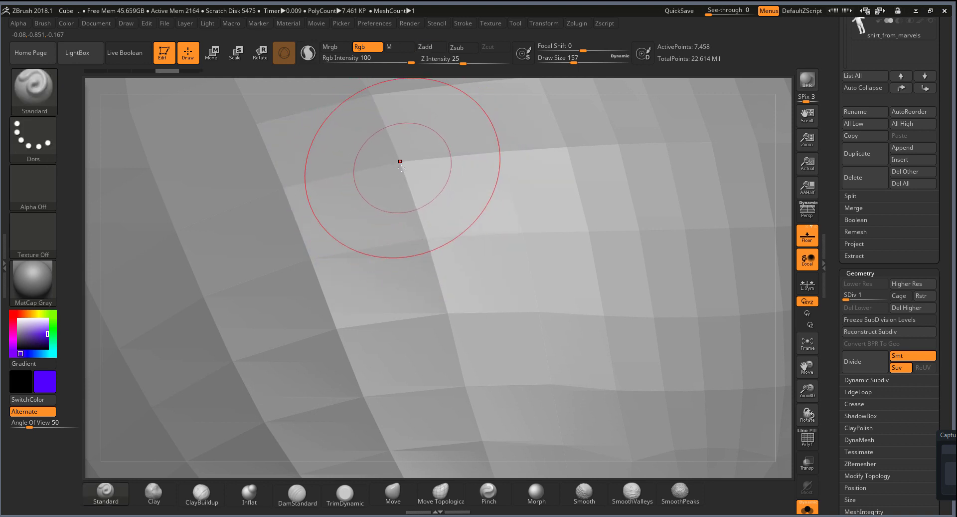
{"action": "key", "text": "bracketleft"}
{"action": "key", "text": "bracketleft"}
{"action": "key", "text": "bracketleft"}
{"action": "key", "text": "bracketleft"}
{"action": "key", "text": "bracketright"}
{"action": "left_click_drag", "start_coordinate": [402, 160], "coordinate": [392, 169]}
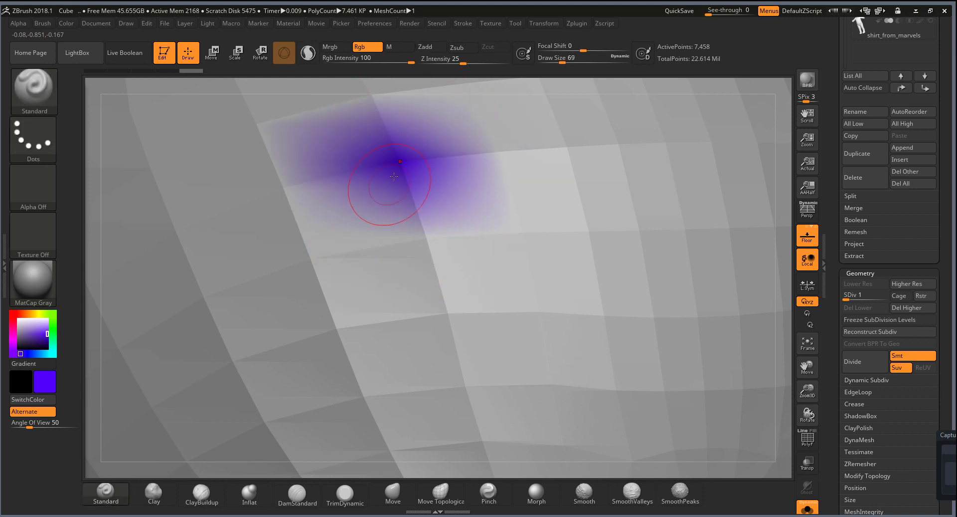
{"action": "left_click", "coordinate": [333, 254]}
{"action": "key", "text": "ctrl+z"}
{"action": "key", "text": "ctrl+z"}
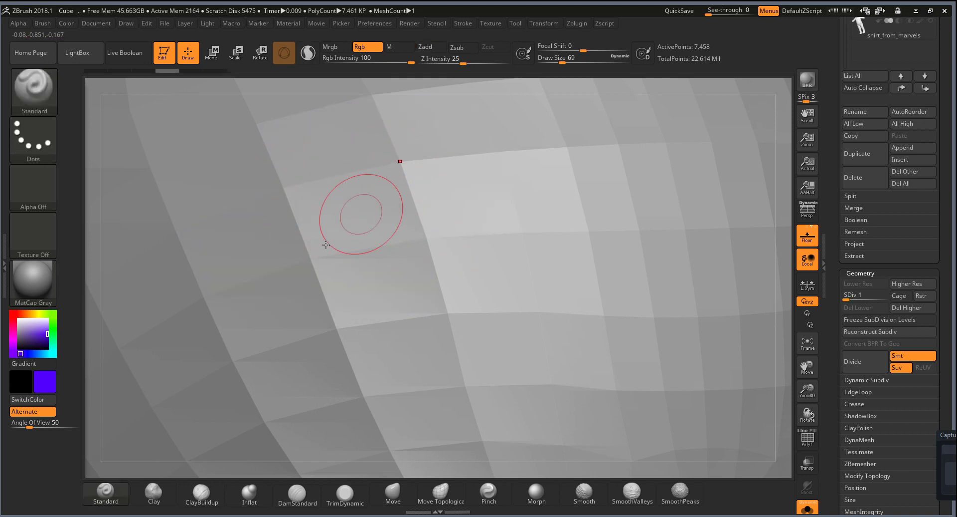
{"action": "key", "text": "ctrl+d"}
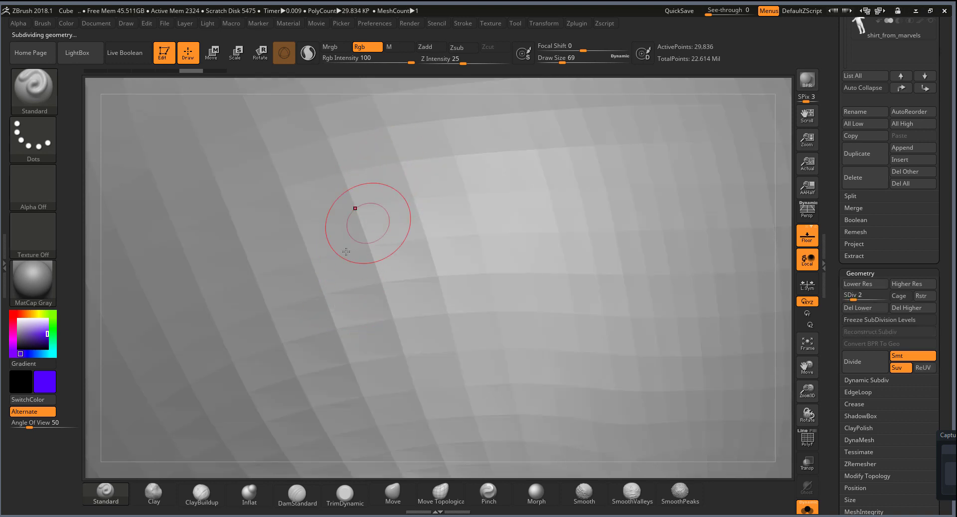
Step: Subdivide once more, then paint and undo two trial purple strokes across the forehead
{"action": "left_click_drag", "start_coordinate": [813, 379], "coordinate": [644, 163]}
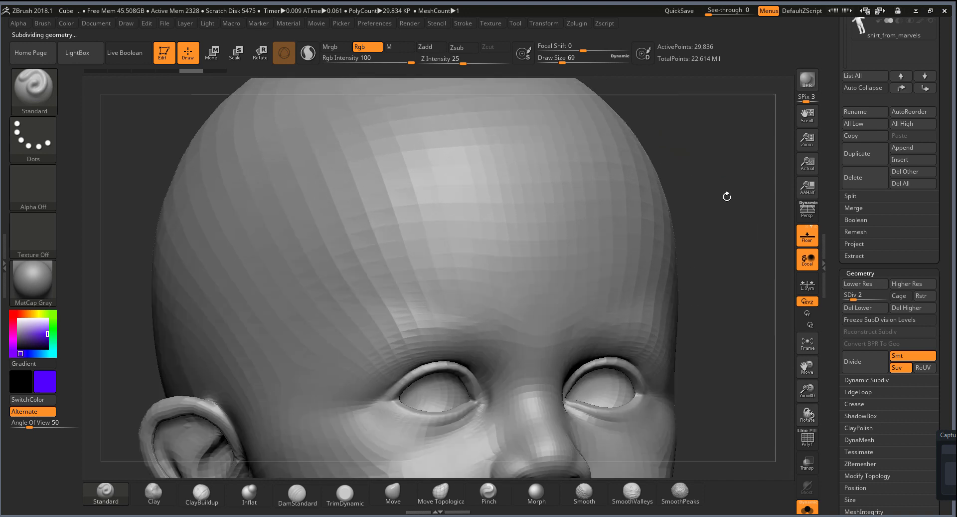
{"action": "mouse_move", "coordinate": [645, 162]}
{"action": "left_mouse_down"}
{"action": "mouse_move", "coordinate": [410, 253]}
{"action": "mouse_move", "coordinate": [309, 131]}
{"action": "left_mouse_up"}
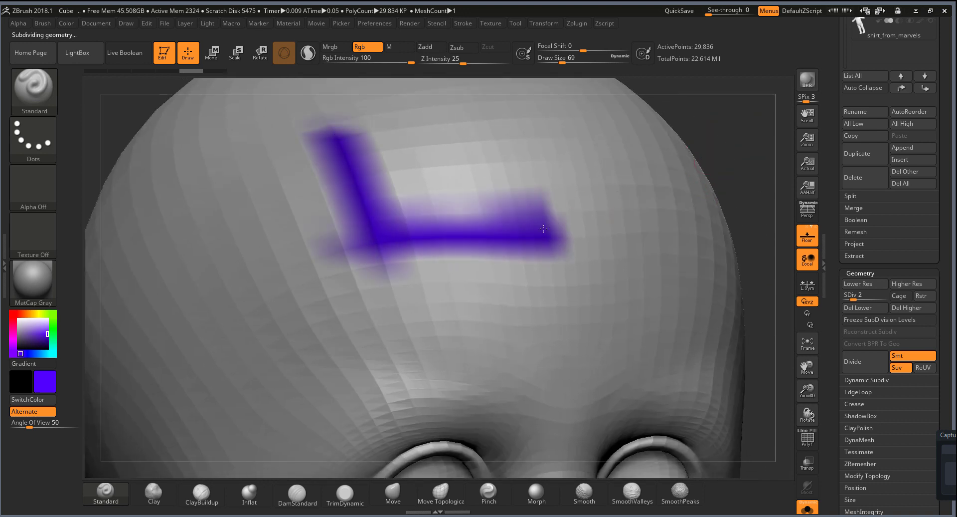
{"action": "key", "text": "ctrl+z"}
{"action": "key", "text": "ctrl+d"}
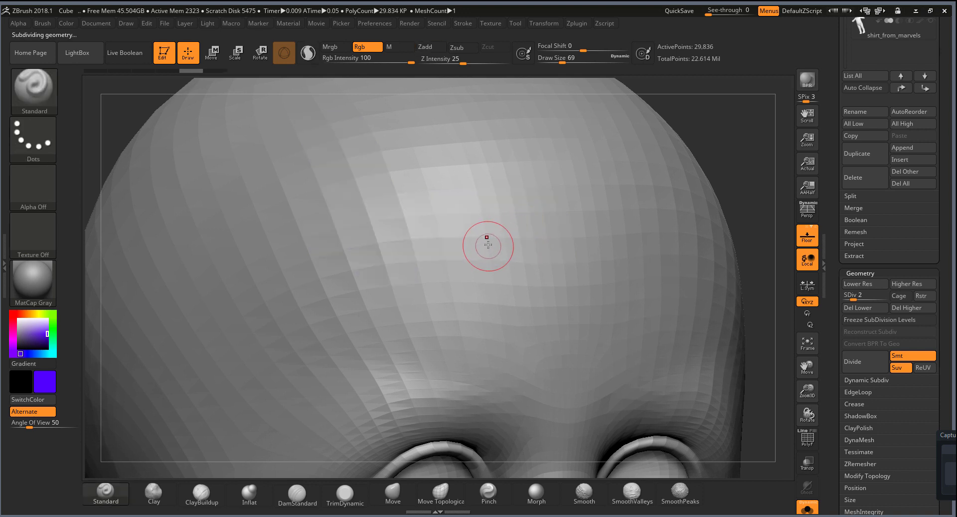
{"action": "left_click_drag", "start_coordinate": [337, 152], "coordinate": [521, 241]}
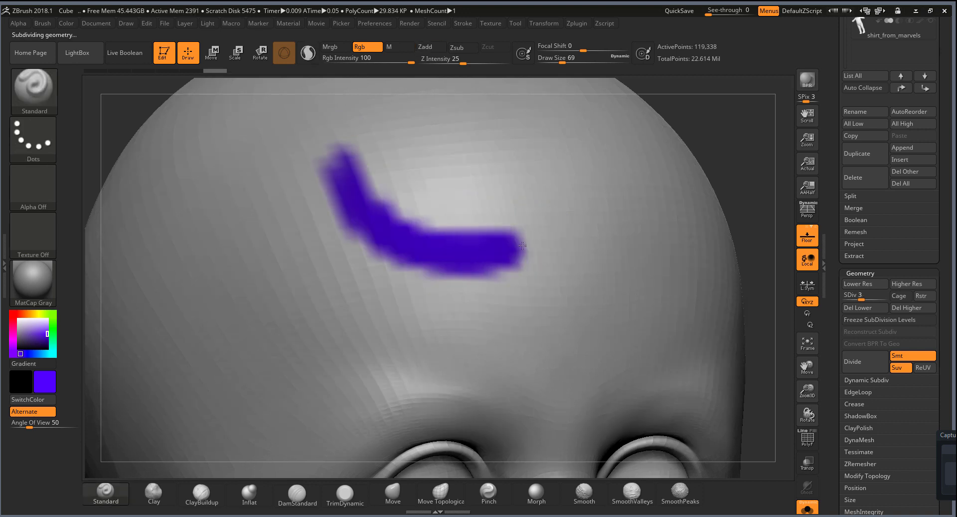
{"action": "key", "text": "ctrl+z"}
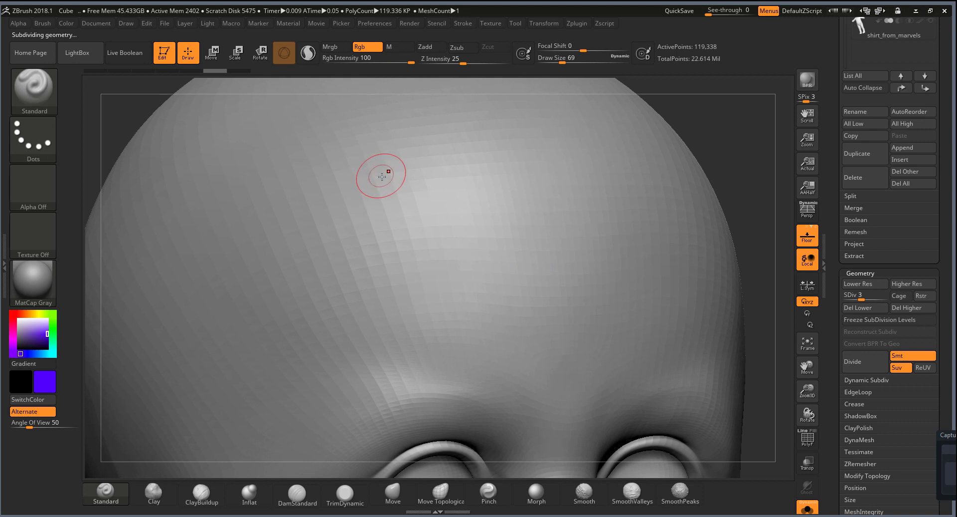
{"action": "left_click_drag", "start_coordinate": [333, 135], "coordinate": [589, 209]}
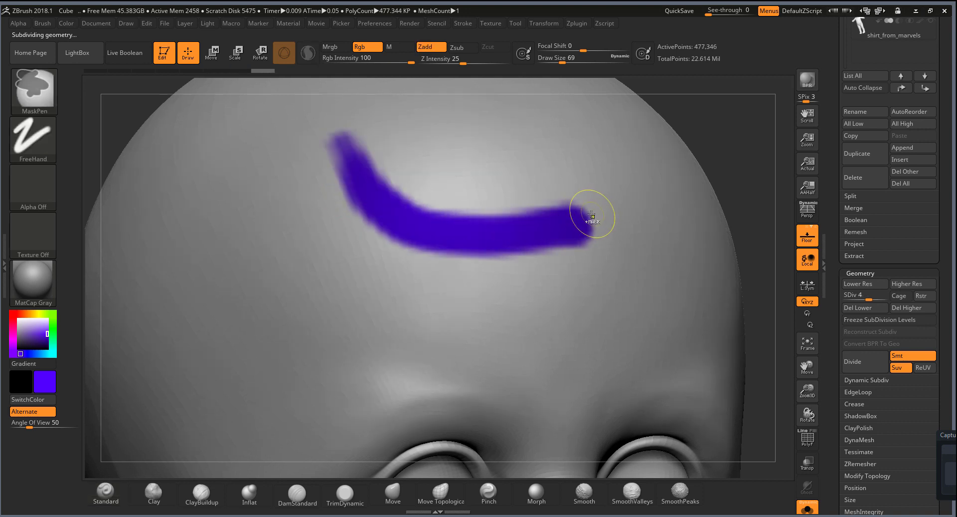
{"action": "key", "text": "ctrl+z"}
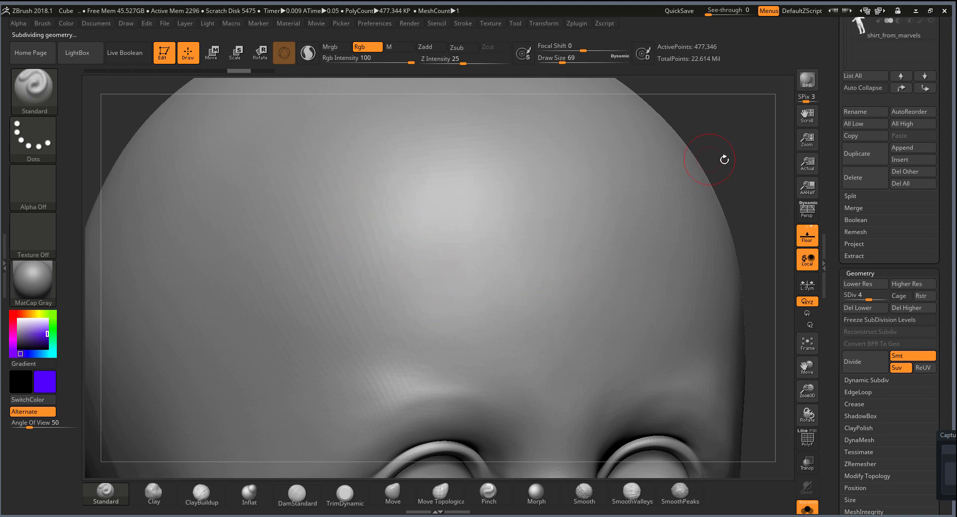
Step: Rotate to the face, paint a purple stroke under the left eye, and toggle the PolyF wireframe
{"action": "left_click_drag", "start_coordinate": [724, 160], "coordinate": [444, 220]}
{"action": "left_click_drag", "start_coordinate": [705, 277], "coordinate": [699, 207]}
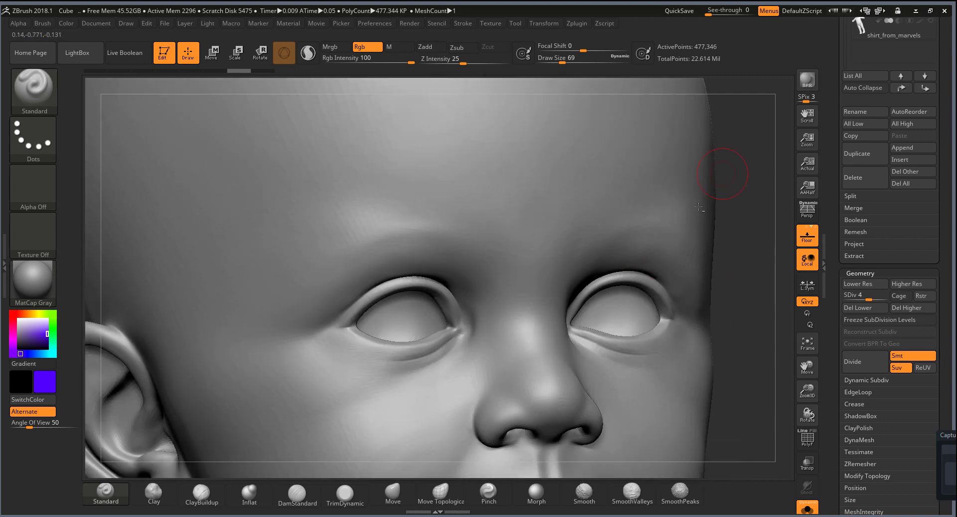
{"action": "mouse_move", "coordinate": [723, 263]}
{"action": "left_mouse_down"}
{"action": "mouse_move", "coordinate": [735, 226]}
{"action": "mouse_move", "coordinate": [438, 342]}
{"action": "left_mouse_up"}
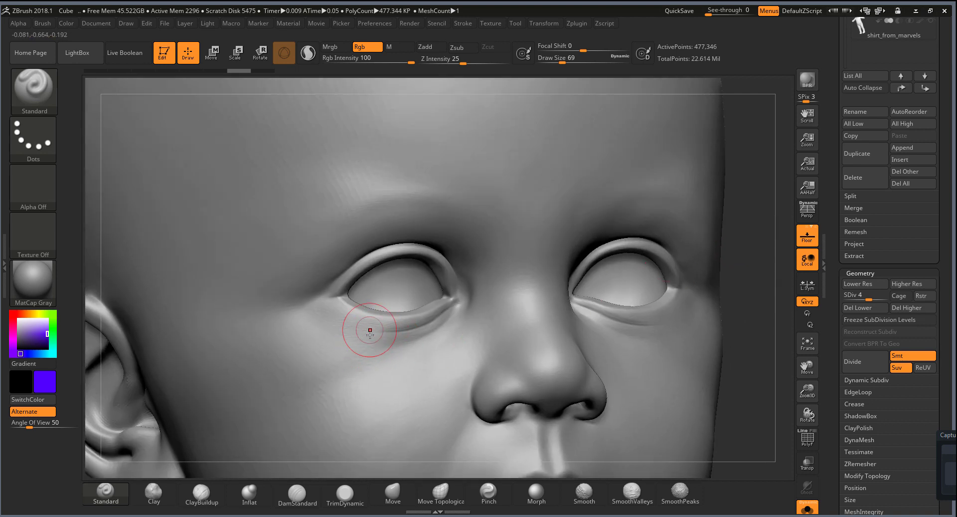
{"action": "left_click_drag", "start_coordinate": [350, 319], "coordinate": [354, 335]}
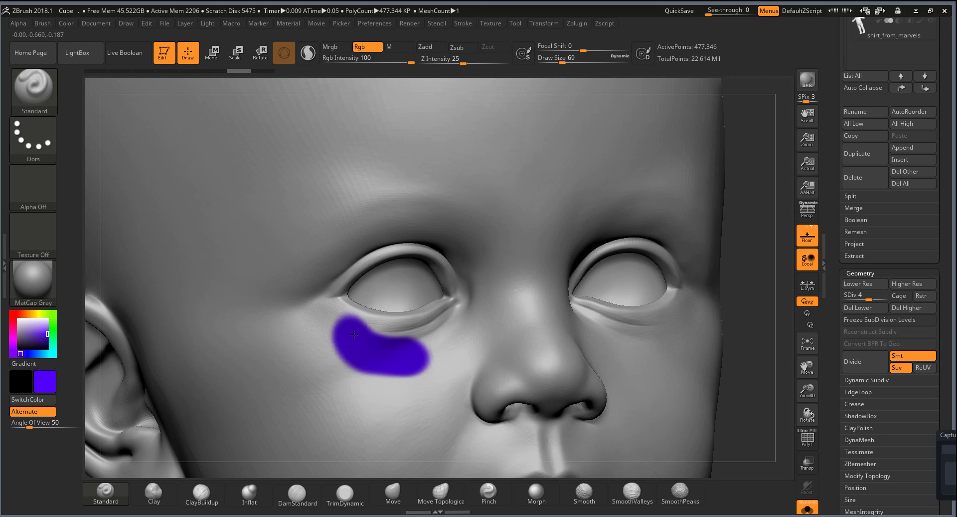
{"action": "left_click", "coordinate": [811, 441]}
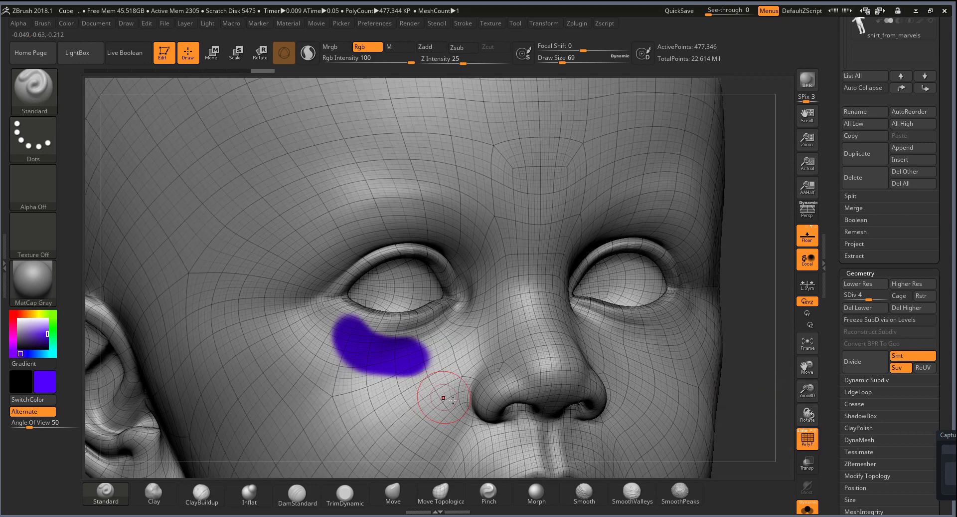
{"action": "left_click", "coordinate": [801, 442]}
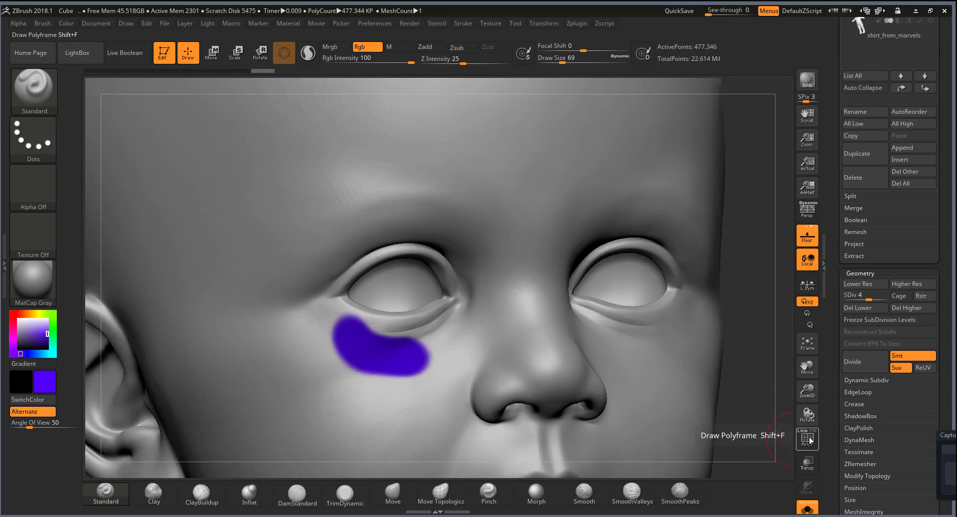
{"action": "left_click", "coordinate": [801, 442]}
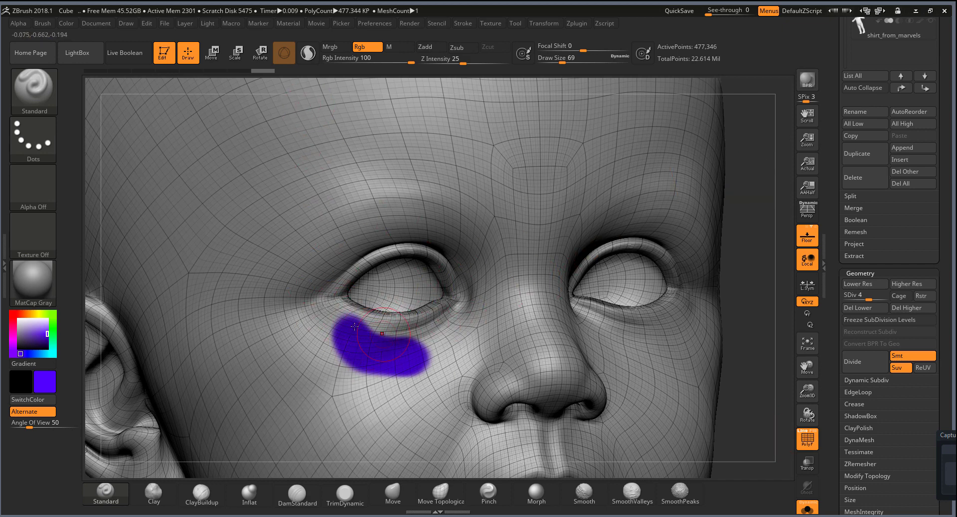
Step: Drop the head to subdivision level 1, reframe it, then return to level 4
{"action": "key", "text": "shift"}
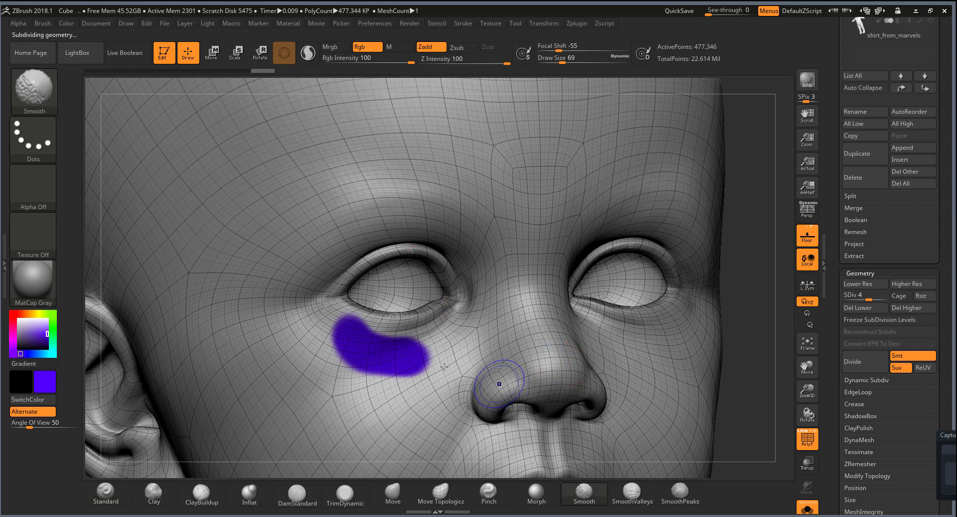
{"action": "key", "text": "shift+d"}
{"action": "key", "text": "shift+d"}
{"action": "key", "text": "shift+d"}
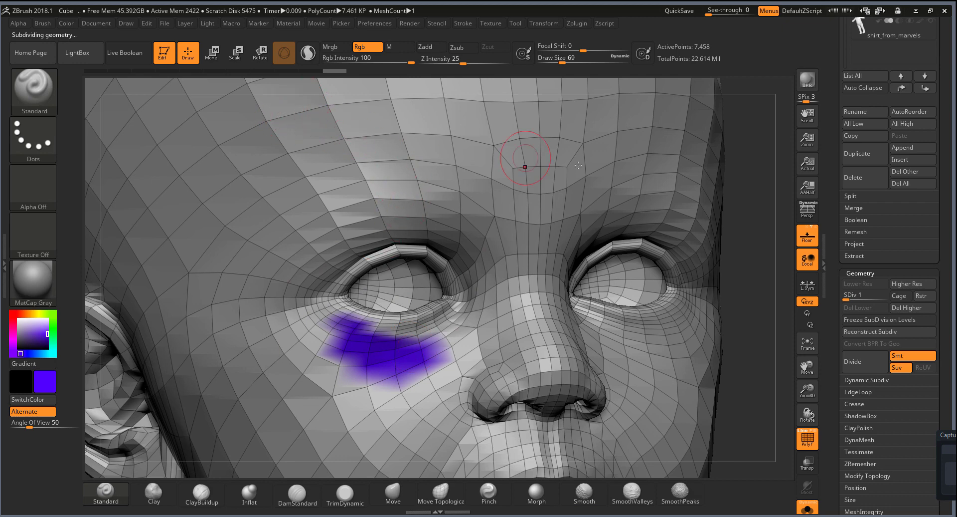
{"action": "key", "text": "f"}
{"action": "left_click_drag", "start_coordinate": [319, 319], "coordinate": [369, 374]}
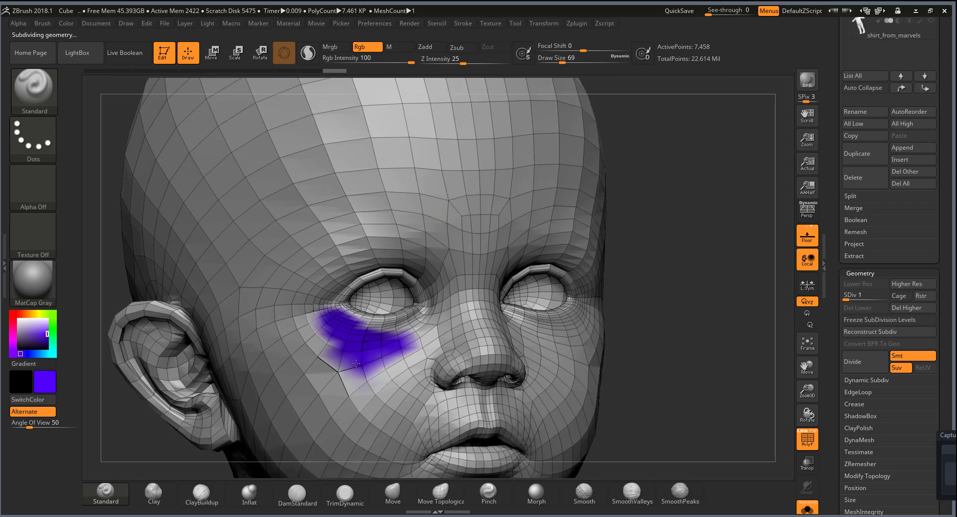
{"action": "key", "text": "ctrl"}
{"action": "key", "text": "d"}
{"action": "key", "text": "d"}
{"action": "key", "text": "d"}
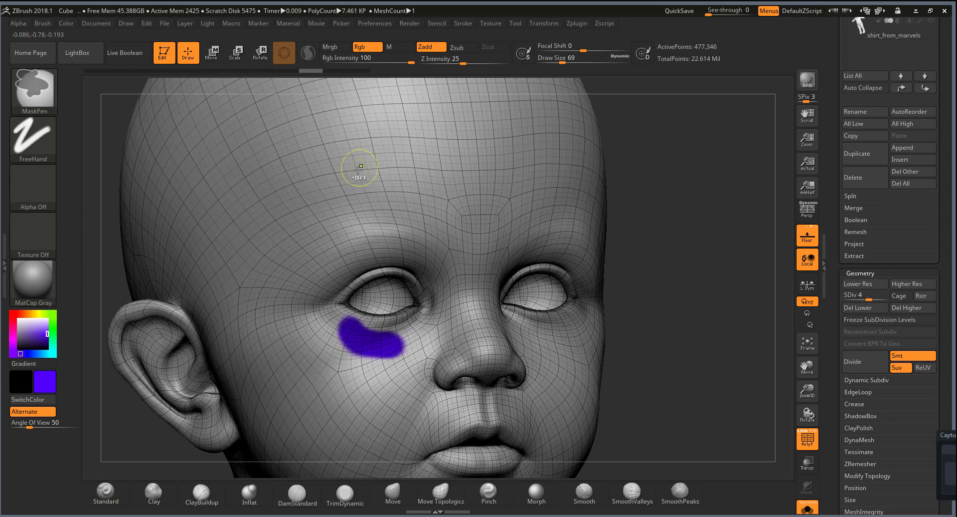
Step: Paint branching purple strokes on the left forehead, then undo them all
{"action": "mouse_move", "coordinate": [331, 121]}
{"action": "left_mouse_down"}
{"action": "mouse_move", "coordinate": [339, 250]}
{"action": "mouse_move", "coordinate": [324, 100]}
{"action": "left_mouse_up"}
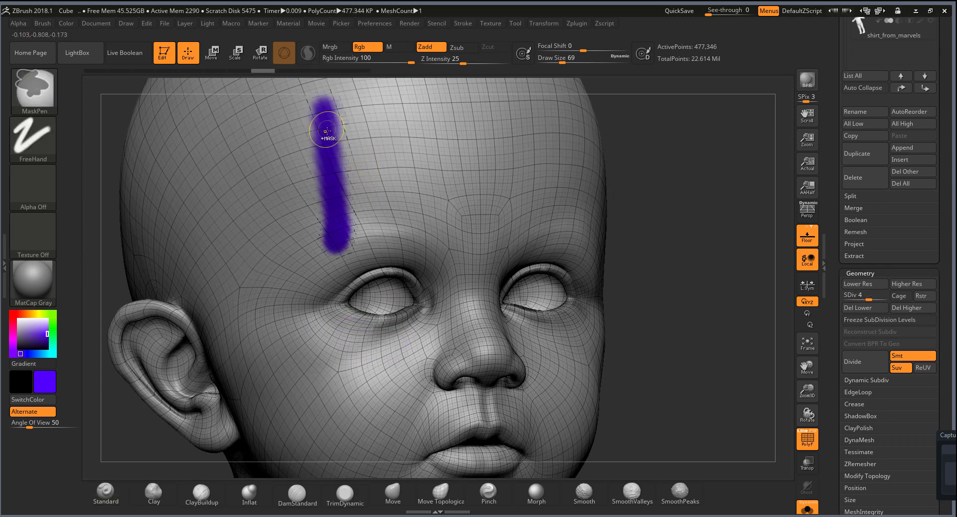
{"action": "left_click_drag", "start_coordinate": [675, 210], "coordinate": [648, 279]}
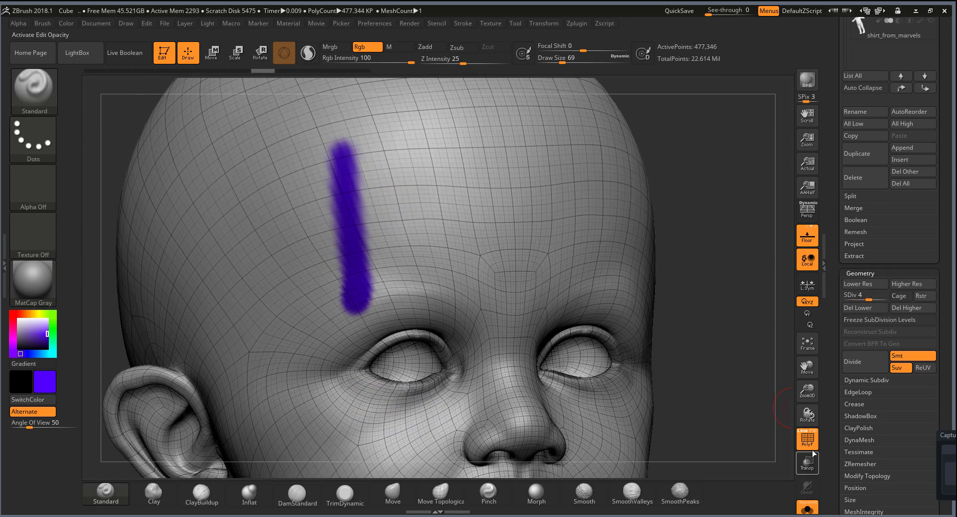
{"action": "key", "text": "shift+f"}
{"action": "mouse_move", "coordinate": [449, 214]}
{"action": "right_mouse_down"}
{"action": "mouse_move", "coordinate": [379, 199]}
{"action": "mouse_move", "coordinate": [324, 170]}
{"action": "right_mouse_up"}
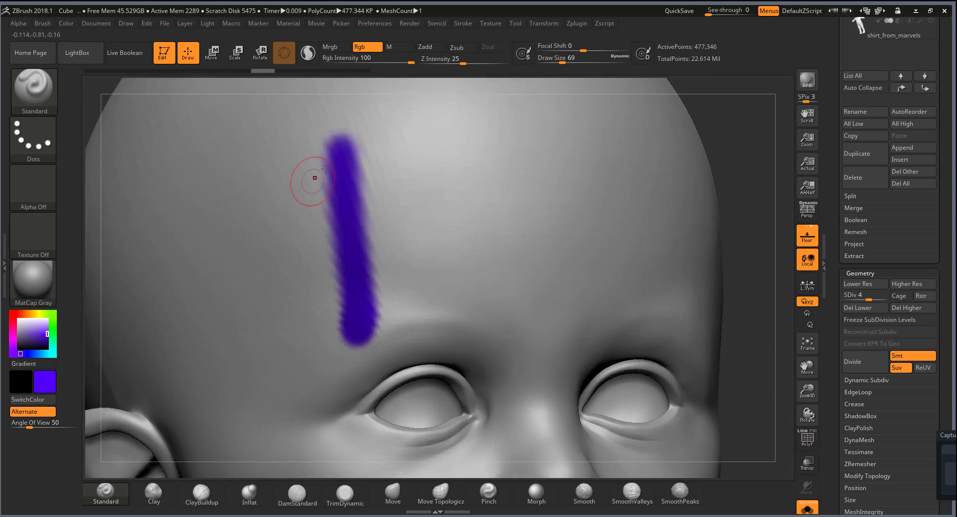
{"action": "mouse_move", "coordinate": [344, 170]}
{"action": "left_mouse_down"}
{"action": "mouse_move", "coordinate": [339, 100]}
{"action": "mouse_move", "coordinate": [396, 104]}
{"action": "left_mouse_up"}
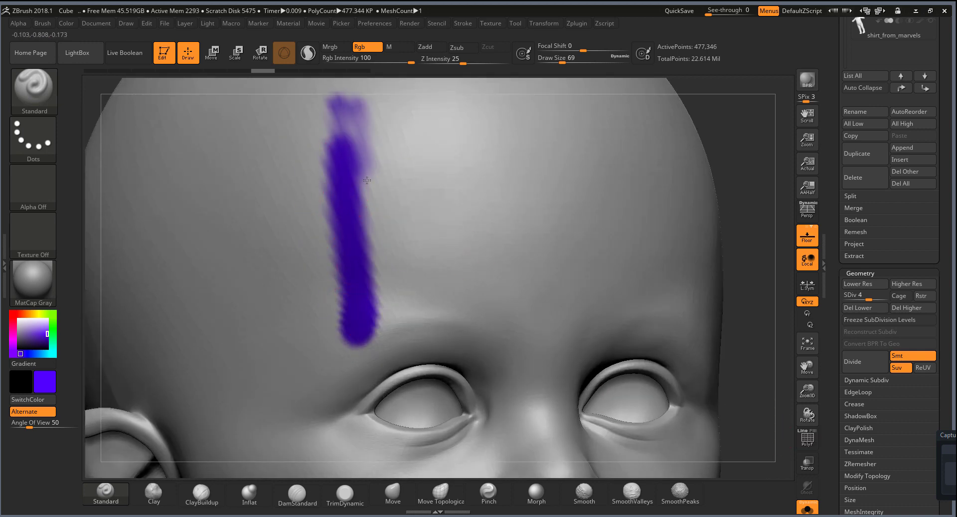
{"action": "left_click_drag", "start_coordinate": [393, 339], "coordinate": [364, 419]}
{"action": "key", "text": "ctrl"}
{"action": "key", "text": "ctrl+z"}
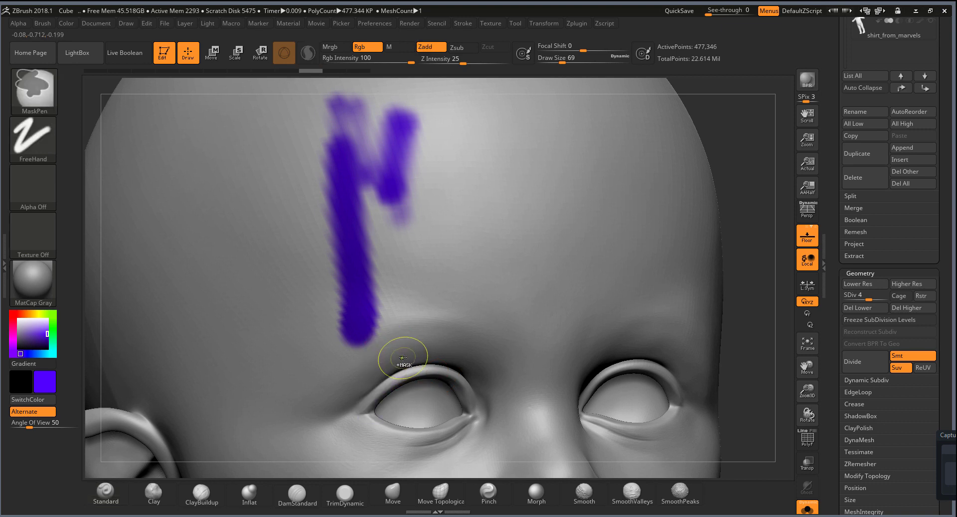
{"action": "key", "text": "ctrl+z"}
{"action": "key", "text": "ctrl+z"}
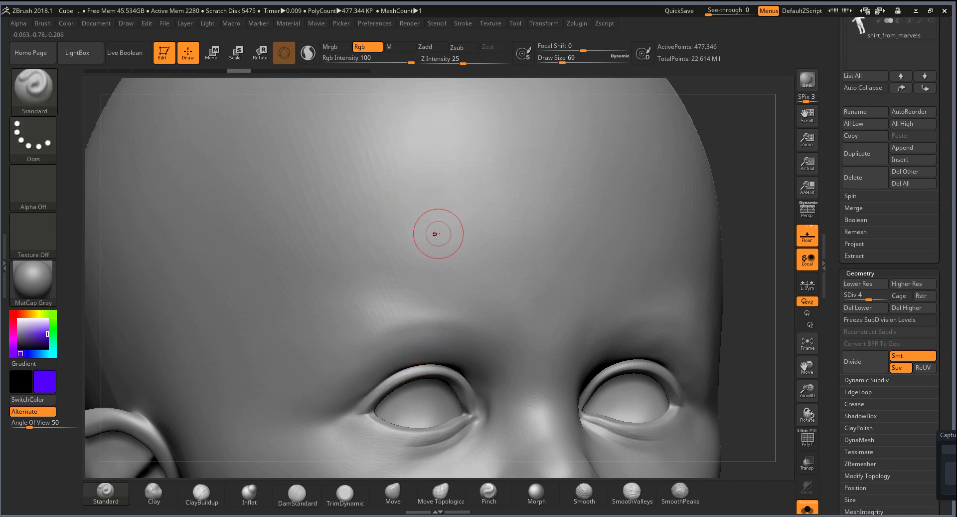
Step: Raise the head to subdivision level 6 and paint a winding purple squiggle across the forehead
{"action": "key", "text": "ctrl+d"}
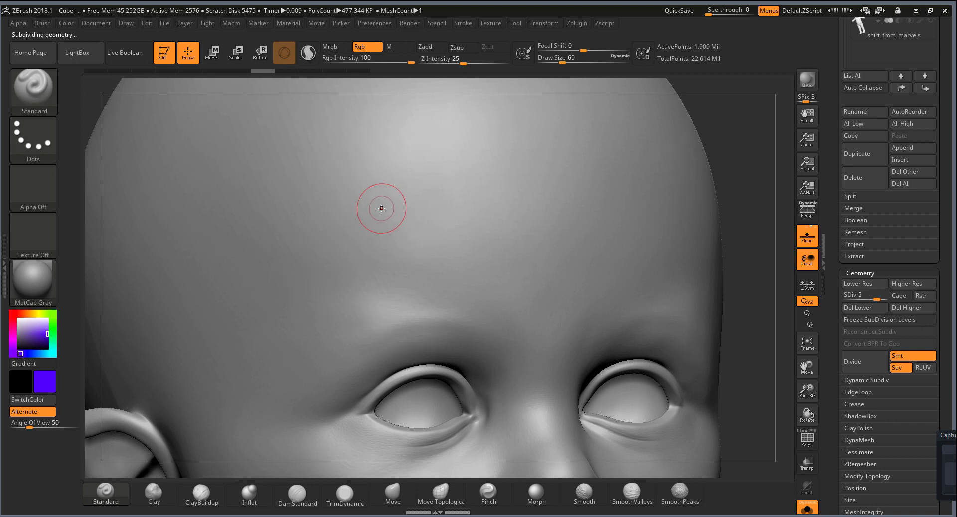
{"action": "key", "text": "ctrl+d"}
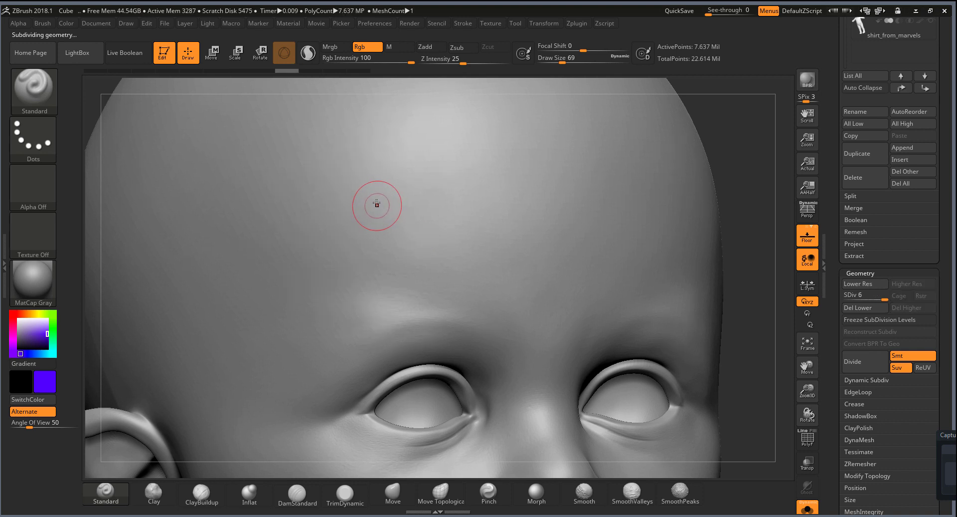
{"action": "left_click_drag", "start_coordinate": [355, 108], "coordinate": [462, 138]}
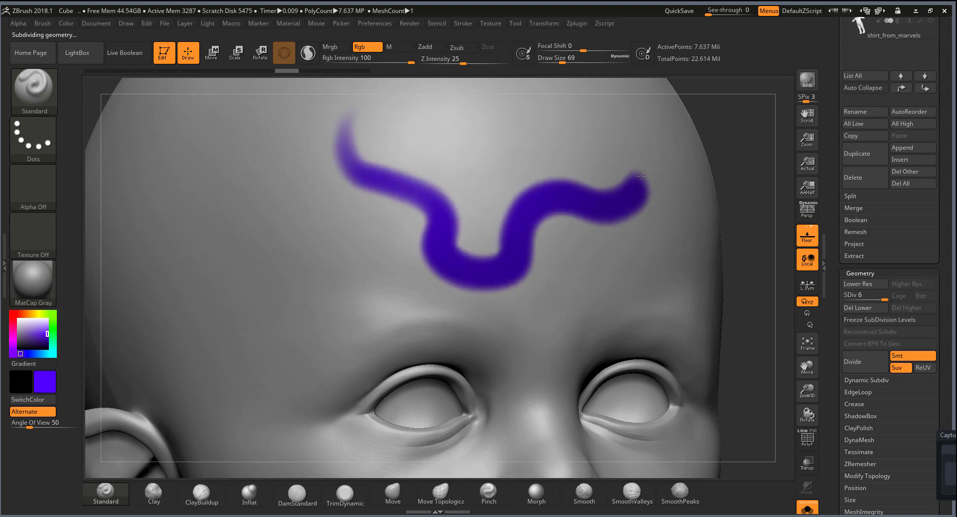
{"action": "left_click_drag", "start_coordinate": [462, 138], "coordinate": [358, 305]}
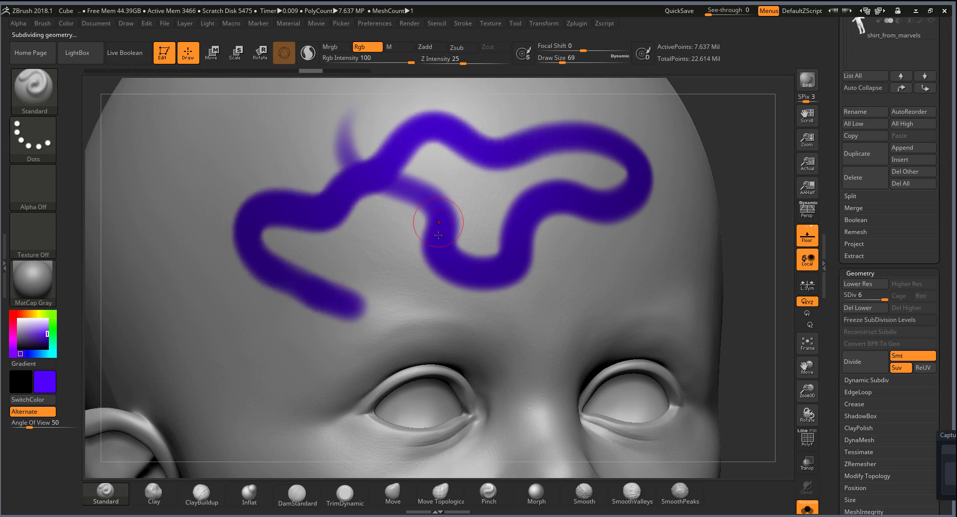
Step: Drop to subdivision level 1, frame the model with wireframe shown, then step back up the levels
{"action": "key", "text": "shift"}
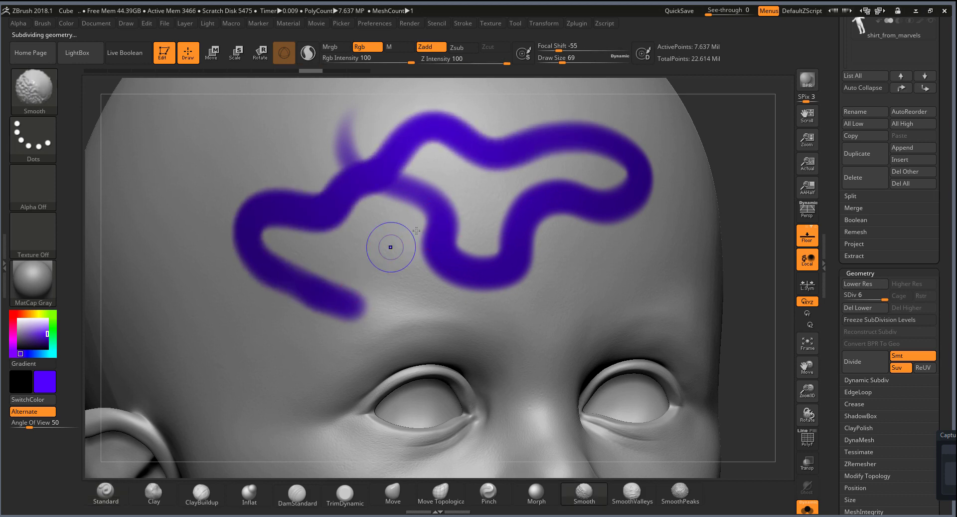
{"action": "key", "text": "shift+d"}
{"action": "key", "text": "shift+d"}
{"action": "key", "text": "shift+d"}
{"action": "key", "text": "shift+d"}
{"action": "key", "text": "shift+d"}
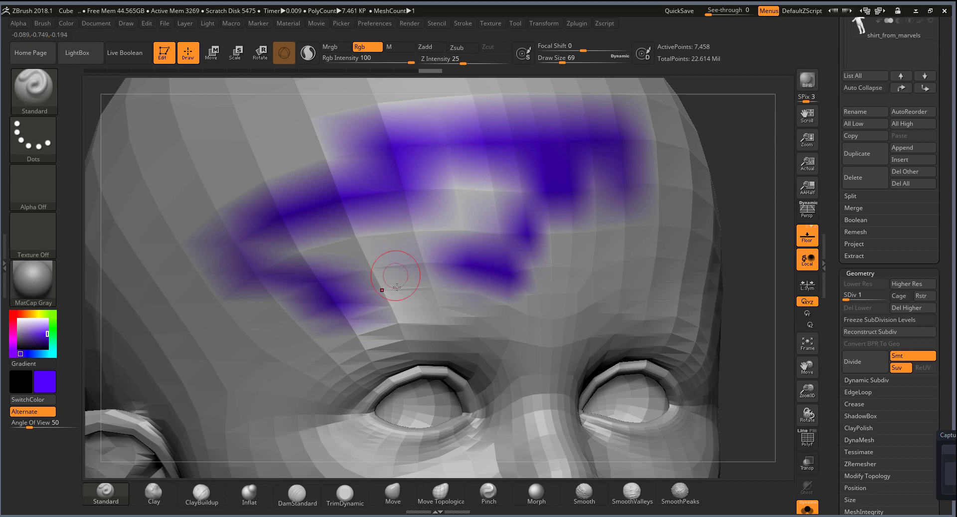
{"action": "mouse_move", "coordinate": [746, 180]}
{"action": "left_mouse_down"}
{"action": "mouse_move", "coordinate": [763, 190]}
{"action": "mouse_move", "coordinate": [760, 234]}
{"action": "left_mouse_up"}
{"action": "key", "text": "f"}
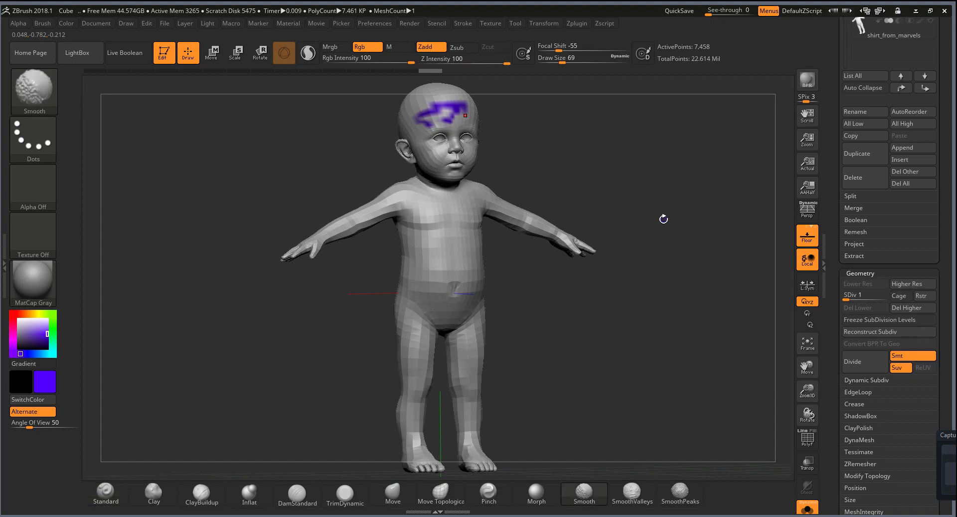
{"action": "key", "text": "shift+f"}
{"action": "mouse_move", "coordinate": [648, 185]}
{"action": "left_mouse_down", "text": "alt"}
{"action": "mouse_move", "coordinate": [714, 205]}
{"action": "mouse_move", "coordinate": [602, 246]}
{"action": "left_mouse_up", "text": "alt"}
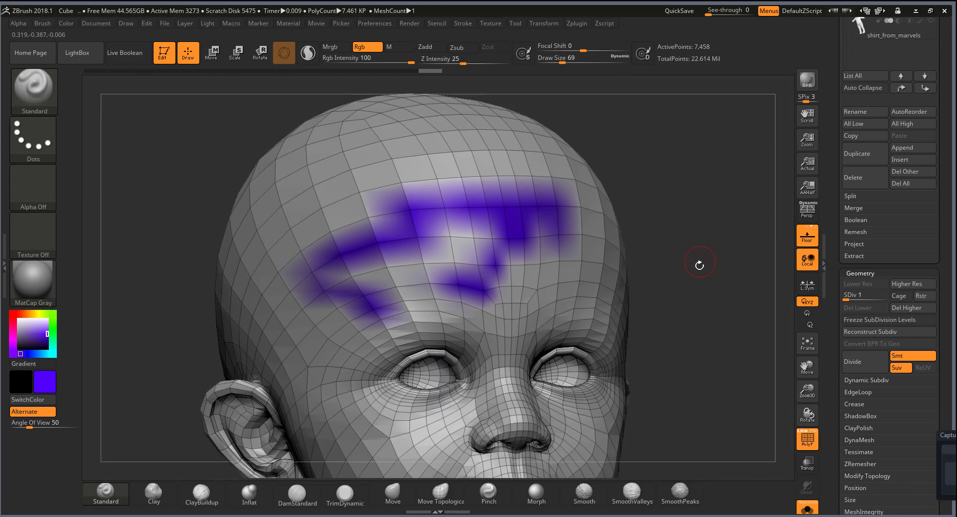
{"action": "key", "text": "d"}
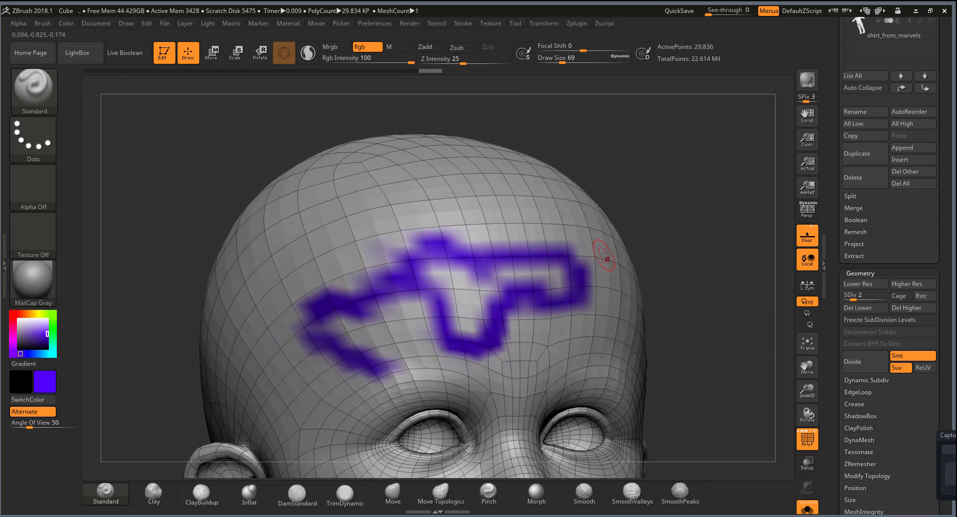
{"action": "key", "text": "d"}
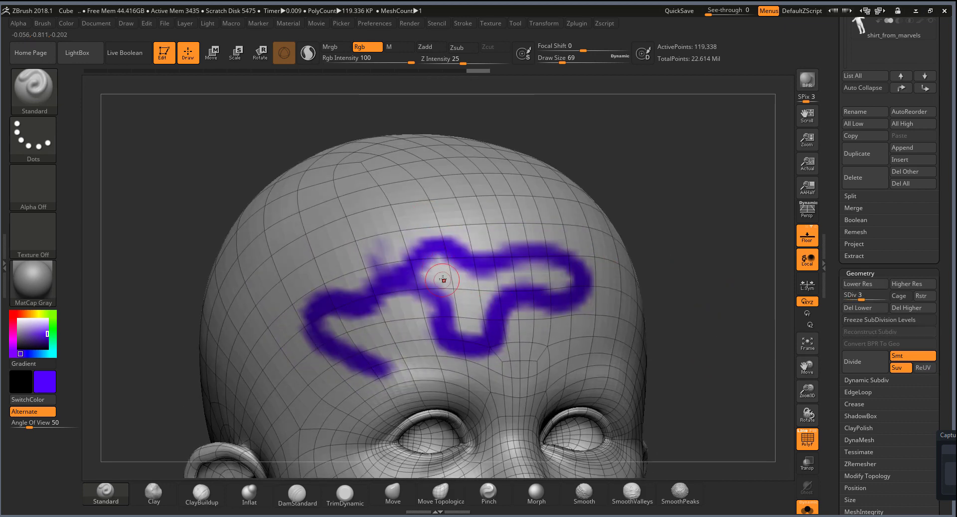
{"action": "key", "text": "d"}
{"action": "key", "text": "d"}
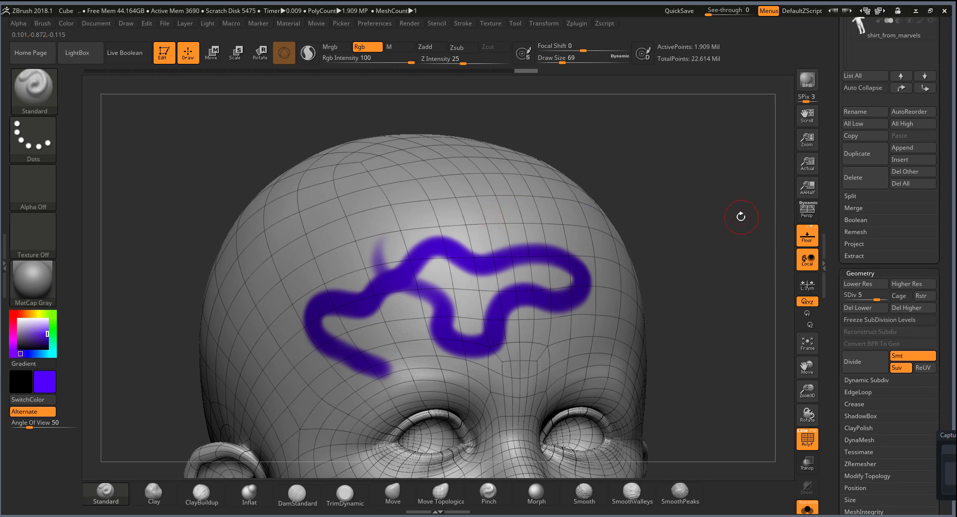
Step: Hide the wireframe, zoom to the face, and paint purple eyebrows and a two-part mustache
{"action": "left_click", "coordinate": [808, 439]}
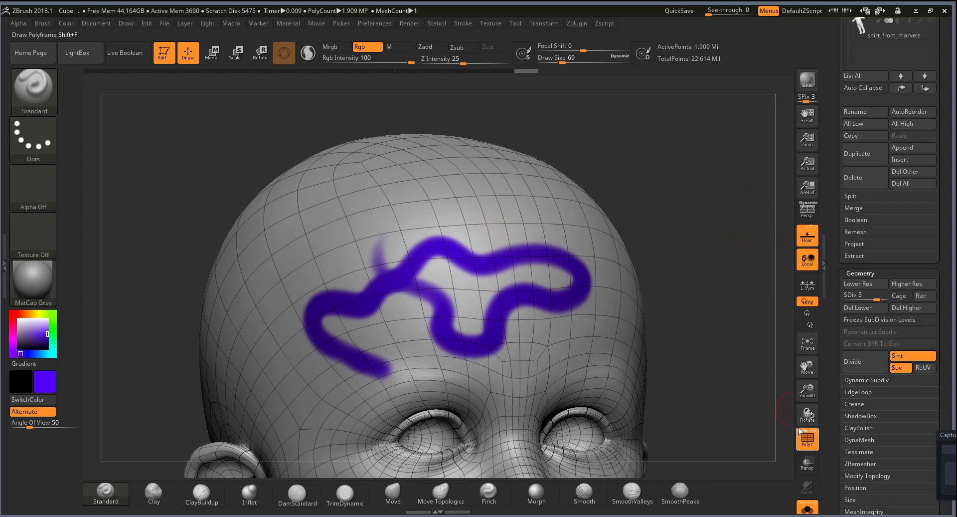
{"action": "left_click_drag", "start_coordinate": [696, 294], "coordinate": [541, 229], "text": "alt"}
{"action": "mouse_move", "coordinate": [722, 213]}
{"action": "left_mouse_down", "text": "alt"}
{"action": "mouse_move", "coordinate": [692, 205]}
{"action": "mouse_move", "coordinate": [690, 213]}
{"action": "mouse_move", "coordinate": [489, 236]}
{"action": "mouse_move", "coordinate": [509, 205]}
{"action": "mouse_move", "coordinate": [549, 228]}
{"action": "left_mouse_up", "text": "alt"}
{"action": "left_click_drag", "start_coordinate": [372, 220], "coordinate": [282, 230]}
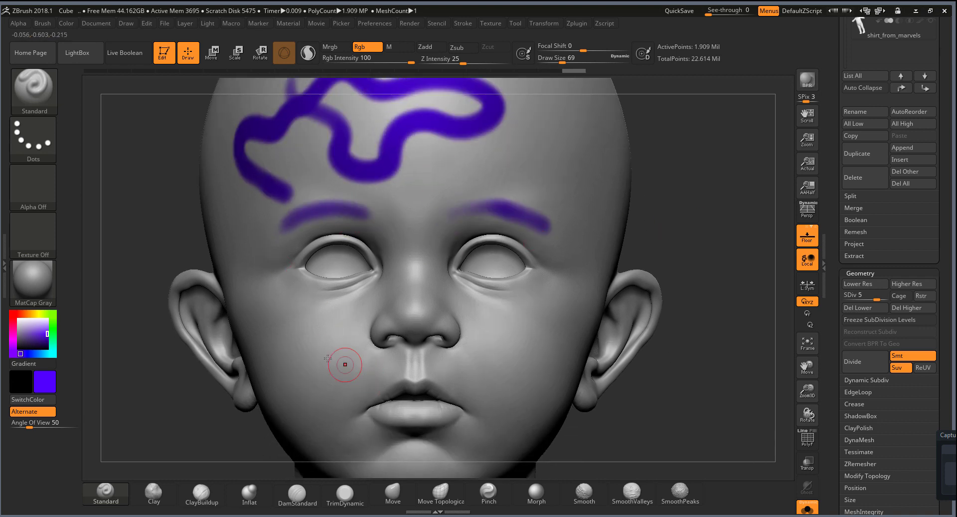
{"action": "mouse_move", "coordinate": [308, 366]}
{"action": "left_mouse_down"}
{"action": "mouse_move", "coordinate": [405, 370]}
{"action": "mouse_move", "coordinate": [516, 351]}
{"action": "left_mouse_up"}
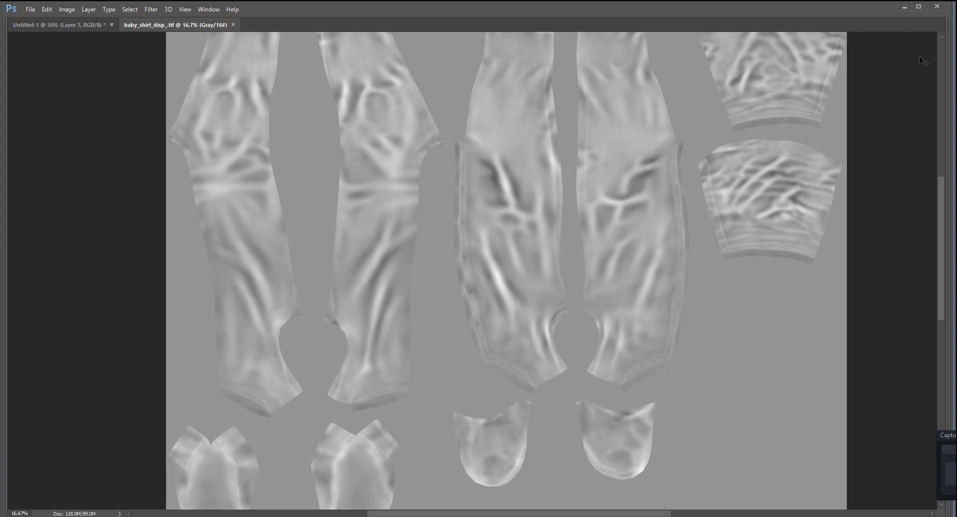
Step: Back in ZBrush, turn the head to three-quarter view and paint a vertical purple stroke down the chin
{"action": "left_click", "coordinate": [899, 11]}
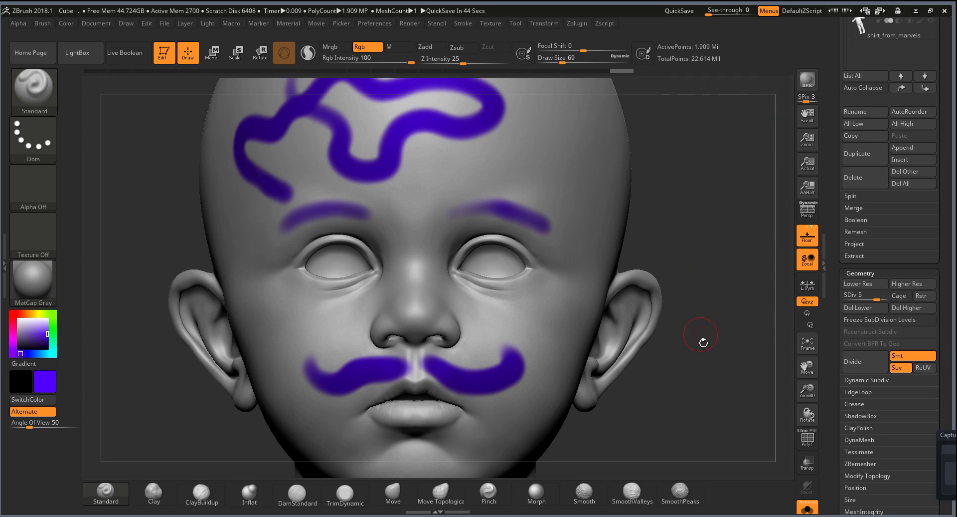
{"action": "left_click_drag", "start_coordinate": [701, 335], "coordinate": [681, 295]}
{"action": "mouse_move", "coordinate": [680, 373]}
{"action": "left_mouse_down"}
{"action": "mouse_move", "coordinate": [695, 314]}
{"action": "mouse_move", "coordinate": [674, 325]}
{"action": "mouse_move", "coordinate": [668, 275]}
{"action": "left_mouse_up"}
{"action": "left_click_drag", "start_coordinate": [489, 273], "coordinate": [484, 301]}
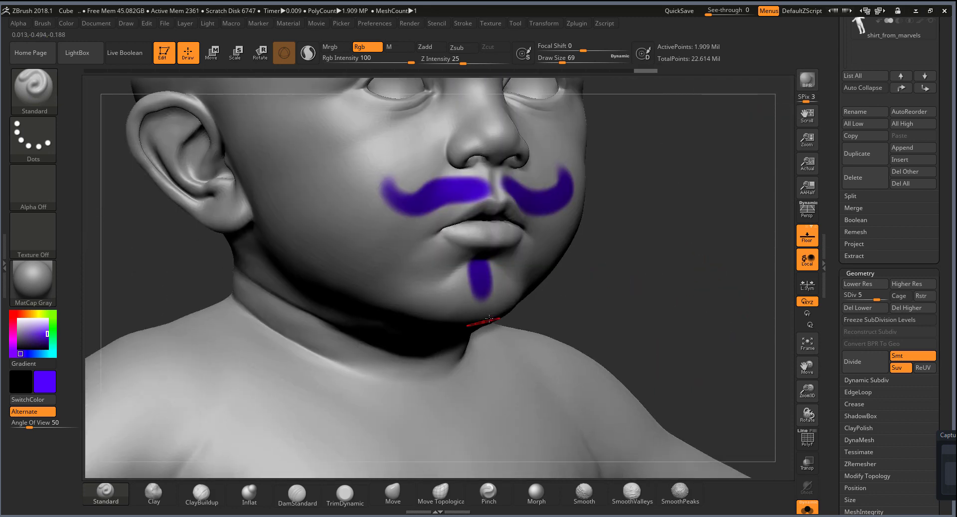
{"action": "left_click_drag", "start_coordinate": [614, 248], "coordinate": [656, 324]}
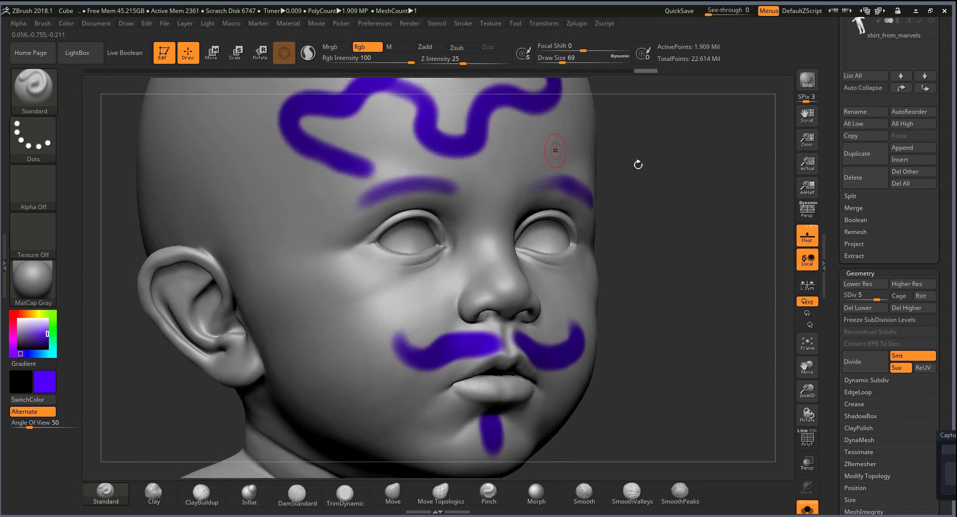
{"action": "left_click_drag", "start_coordinate": [638, 165], "coordinate": [687, 312]}
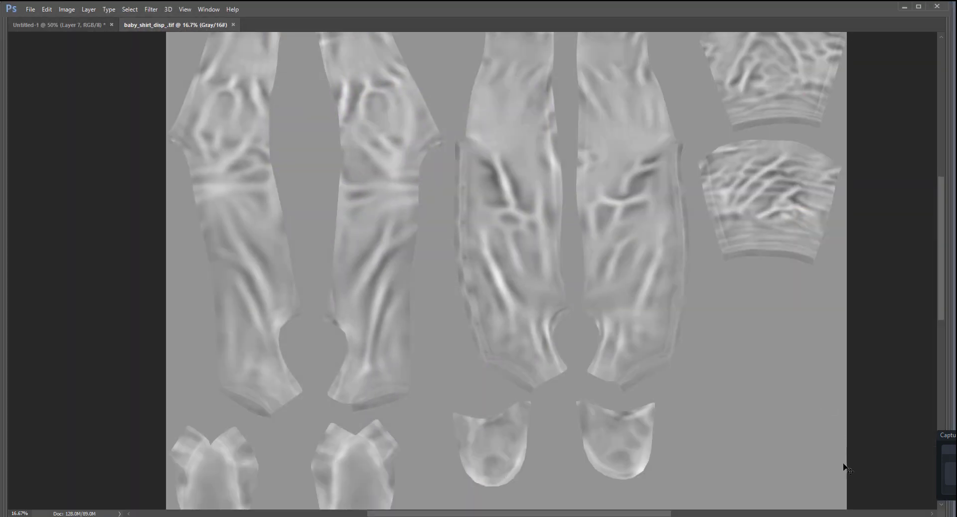
Step: Add Layer 1 and paint a red brush stroke down the middle garment piece
{"action": "key", "text": "Tab"}
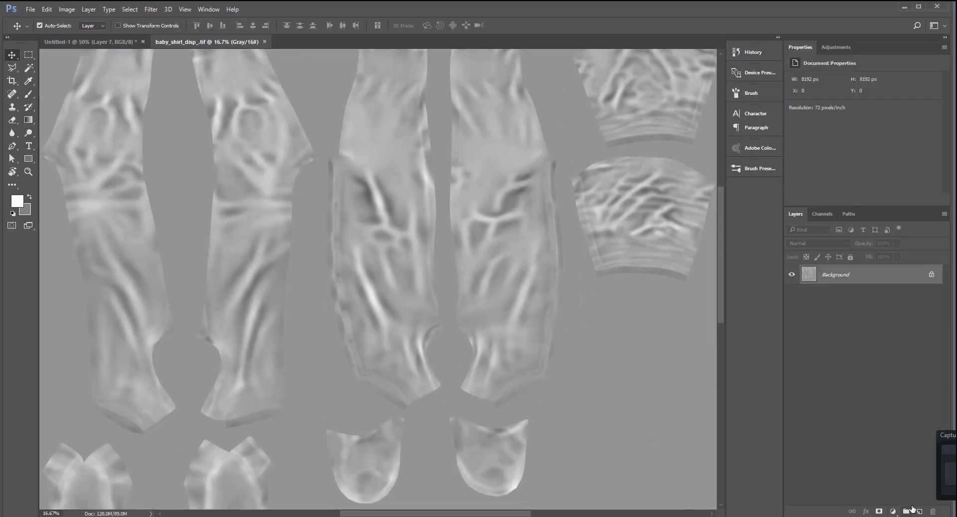
{"action": "left_click", "coordinate": [919, 511]}
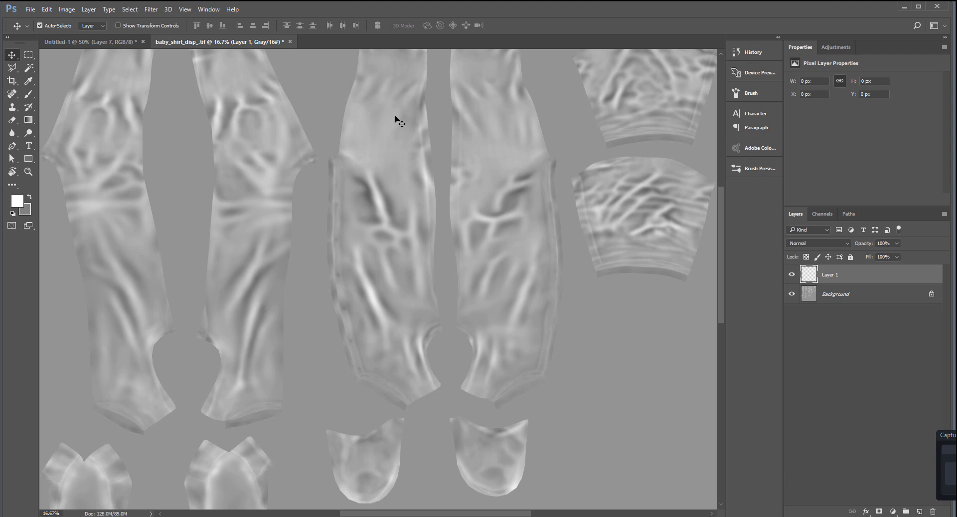
{"action": "key", "text": "b"}
{"action": "key", "text": "bracketleft"}
{"action": "key", "text": "bracketleft"}
{"action": "key", "text": "bracketleft"}
{"action": "key", "text": "bracketleft"}
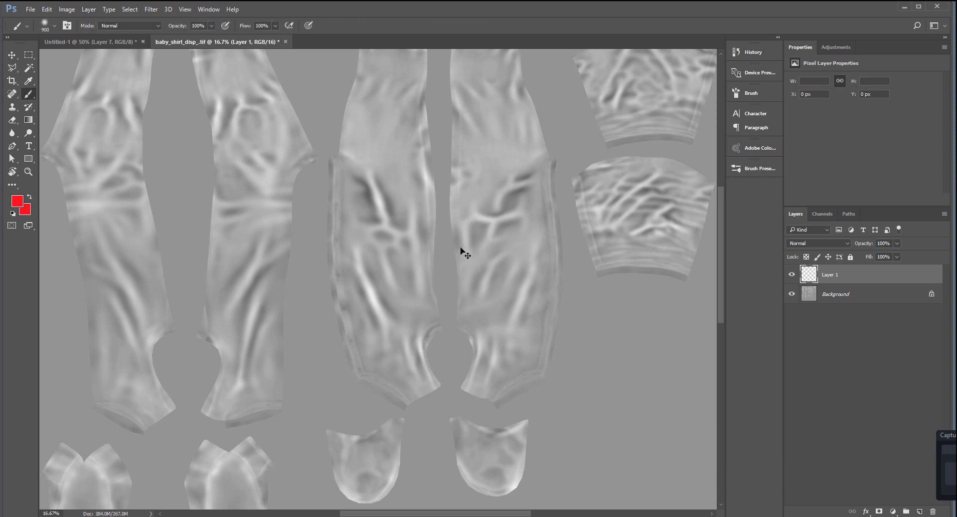
{"action": "key", "text": "ctrl+plus"}
{"action": "left_click_drag", "start_coordinate": [401, 117], "coordinate": [390, 270]}
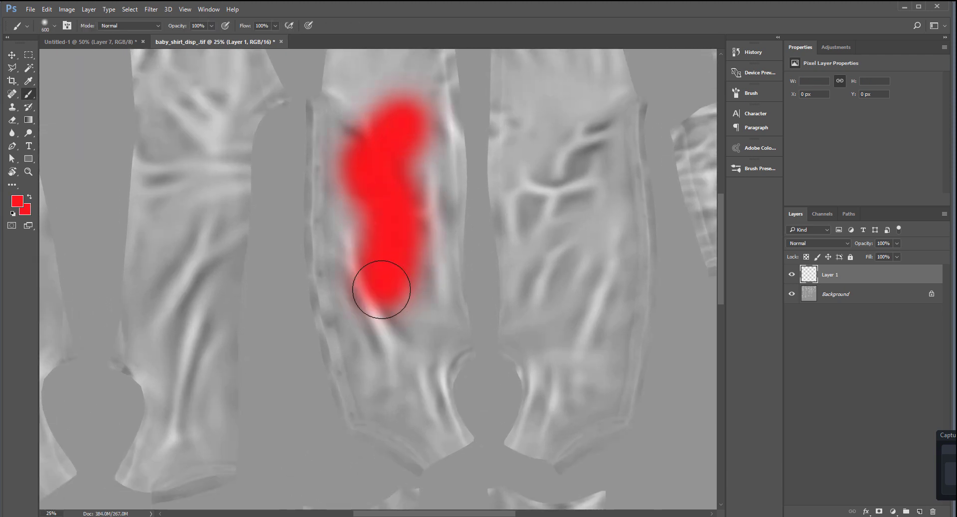
Step: Add Layer 2 and paint a black bar and two black blobs around the red stroke
{"action": "key", "text": "d"}
{"action": "key", "text": "bracketleft"}
{"action": "key", "text": "bracketleft"}
{"action": "key", "text": "bracketleft"}
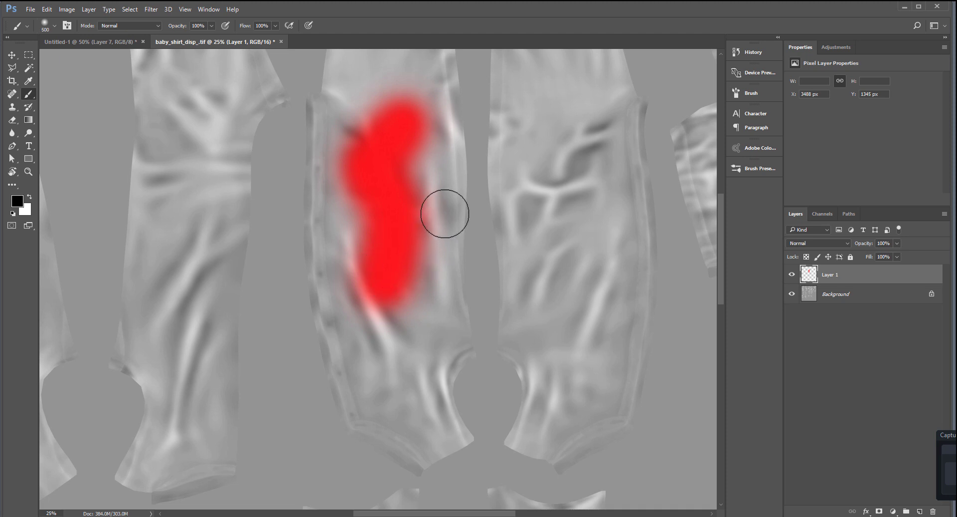
{"action": "key", "text": "bracketleft"}
{"action": "key", "text": "bracketleft"}
{"action": "key", "text": "bracketleft"}
{"action": "left_click", "coordinate": [922, 510]}
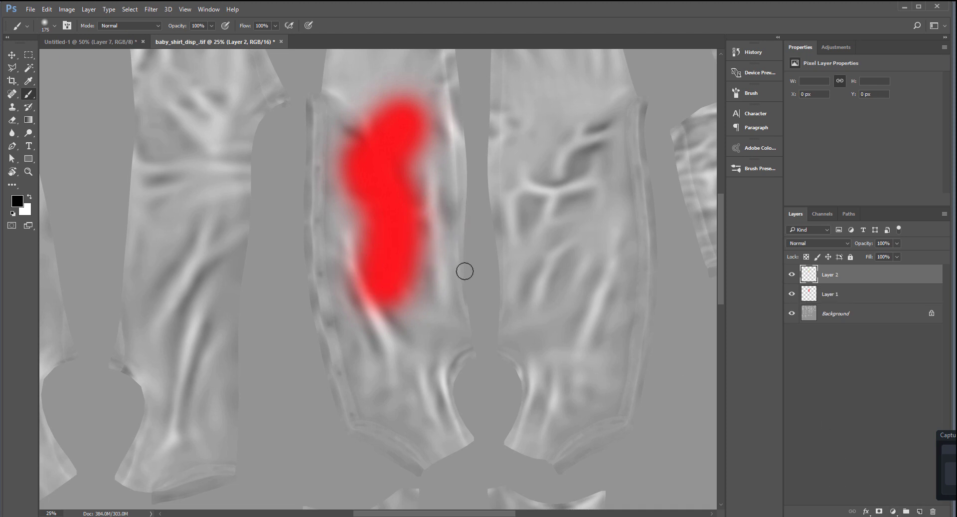
{"action": "left_click_drag", "start_coordinate": [279, 212], "coordinate": [499, 202]}
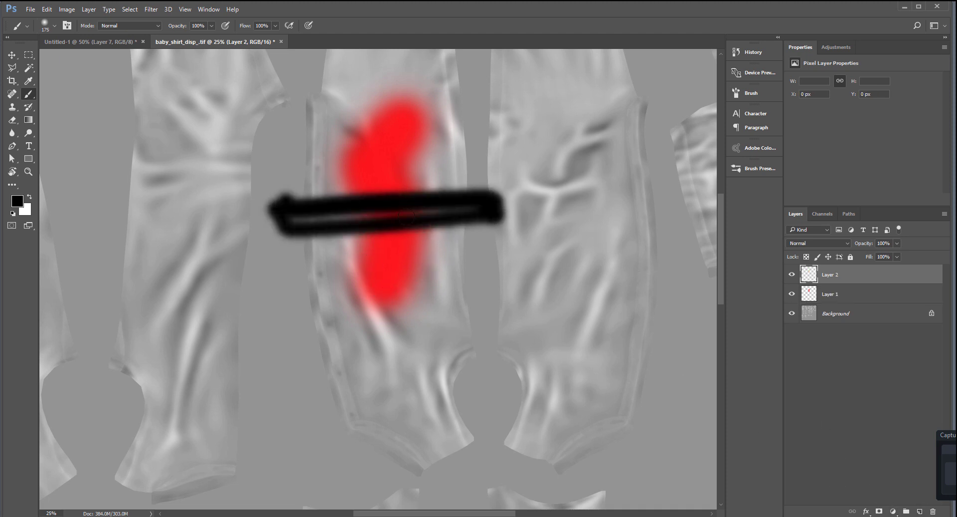
{"action": "left_click_drag", "start_coordinate": [438, 216], "coordinate": [271, 192]}
{"action": "left_click_drag", "start_coordinate": [257, 155], "coordinate": [279, 167]}
{"action": "left_click_drag", "start_coordinate": [499, 267], "coordinate": [482, 276]}
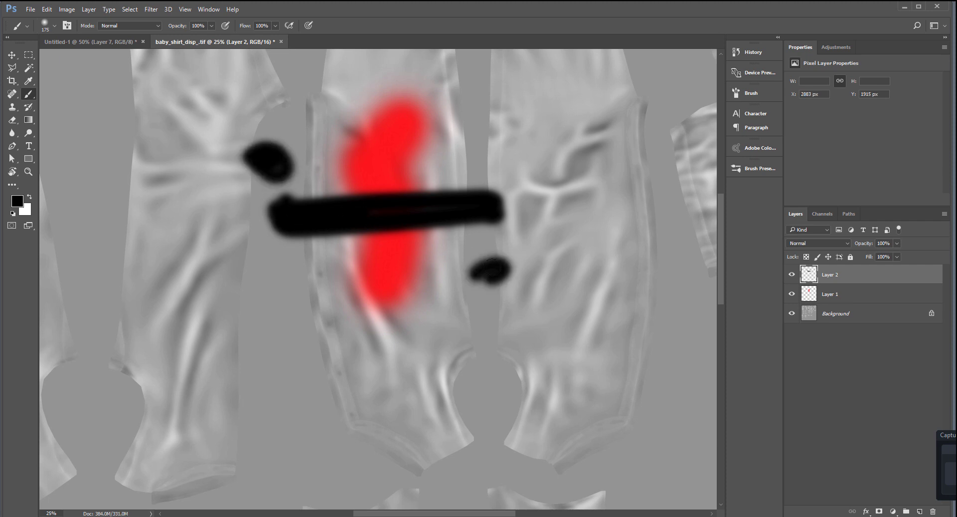
Step: Lower Layer 2's opacity, invert Layer 1 to cyan at 80% opacity, and minimize Photoshop
{"action": "left_click", "coordinate": [897, 244]}
{"action": "mouse_move", "coordinate": [889, 256]}
{"action": "left_mouse_down"}
{"action": "mouse_move", "coordinate": [863, 253]}
{"action": "mouse_move", "coordinate": [872, 254]}
{"action": "left_mouse_up"}
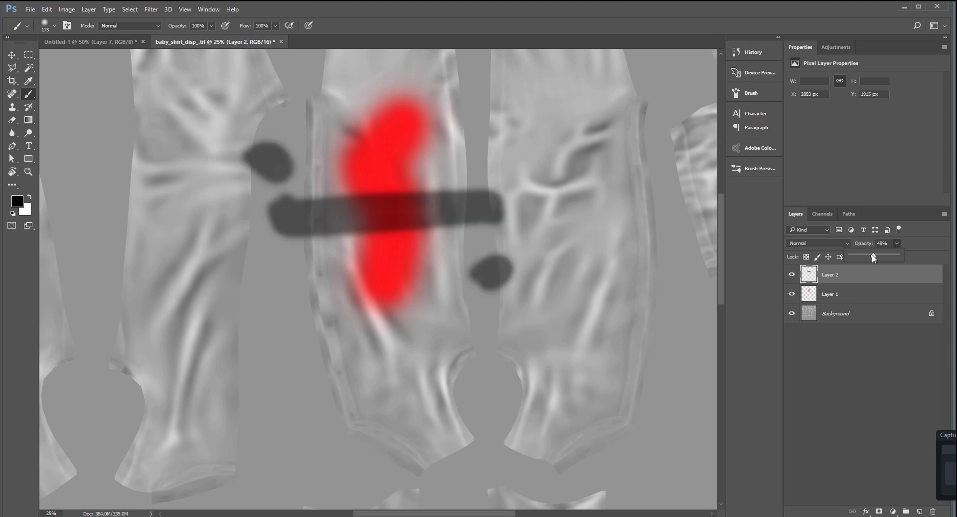
{"action": "left_click", "coordinate": [848, 289]}
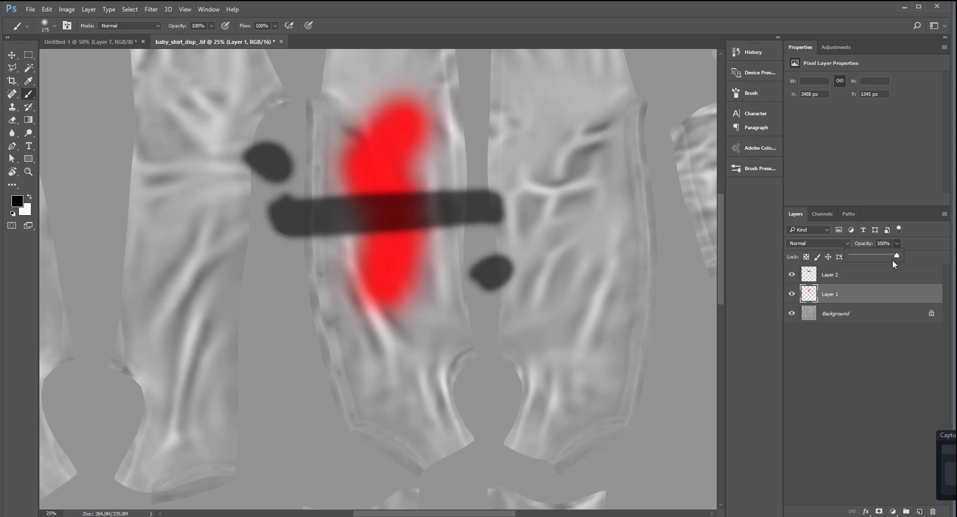
{"action": "left_click_drag", "start_coordinate": [886, 258], "coordinate": [871, 256]}
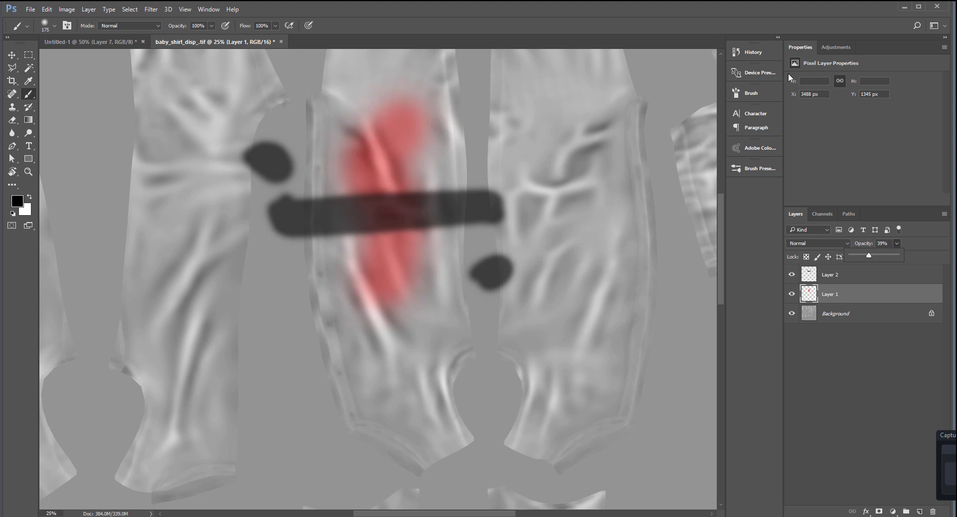
{"action": "key", "text": "ctrl+i"}
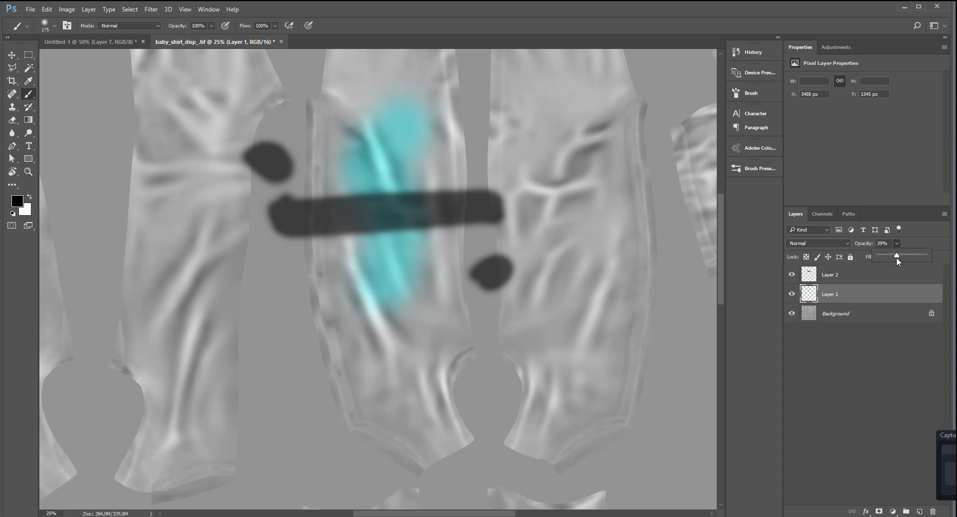
{"action": "left_click_drag", "start_coordinate": [918, 256], "coordinate": [914, 256]}
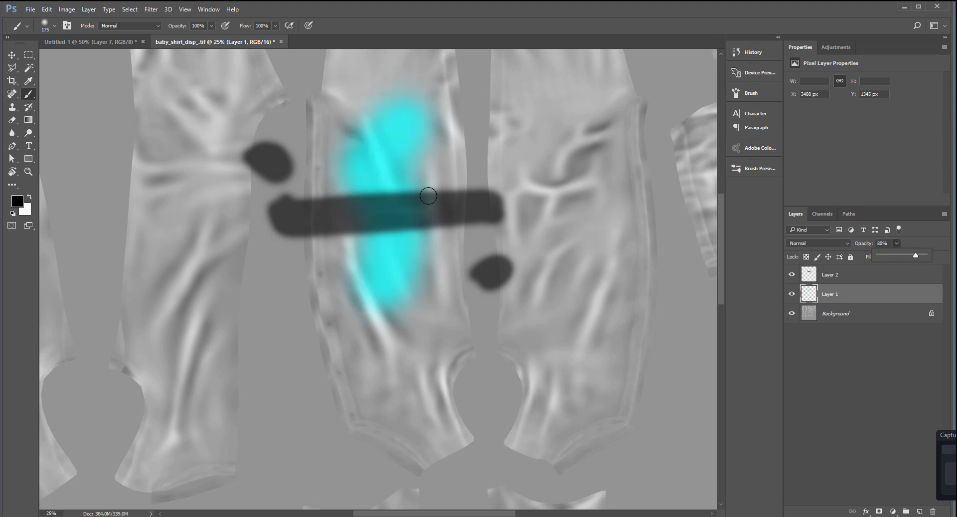
{"action": "left_click", "coordinate": [904, 7]}
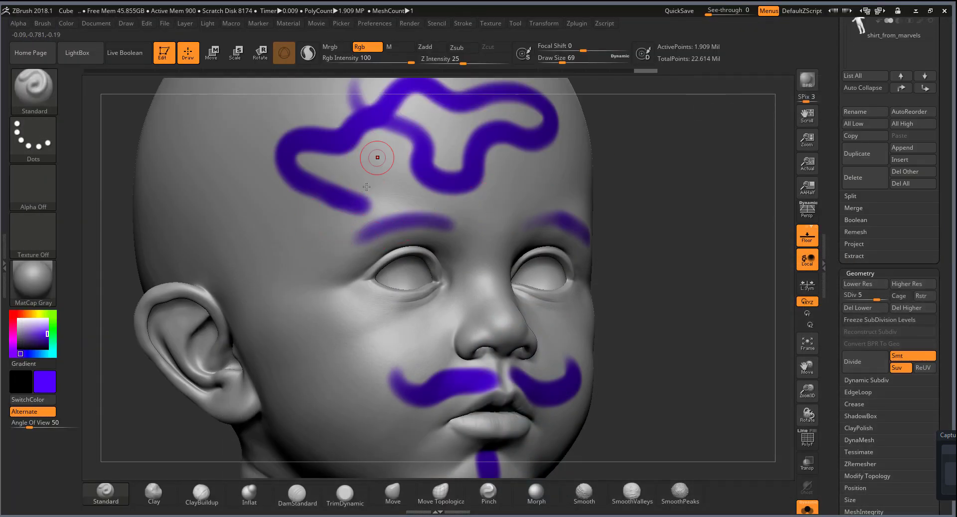
Step: Turn the head frontally and switch its material to Flat Color
{"action": "left_click_drag", "start_coordinate": [673, 202], "coordinate": [368, 245]}
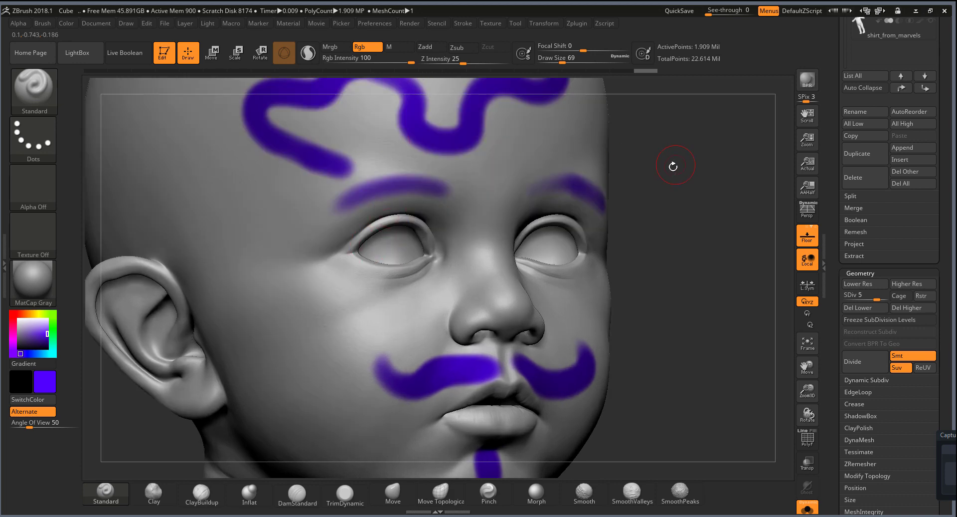
{"action": "left_click_drag", "start_coordinate": [674, 166], "coordinate": [385, 262]}
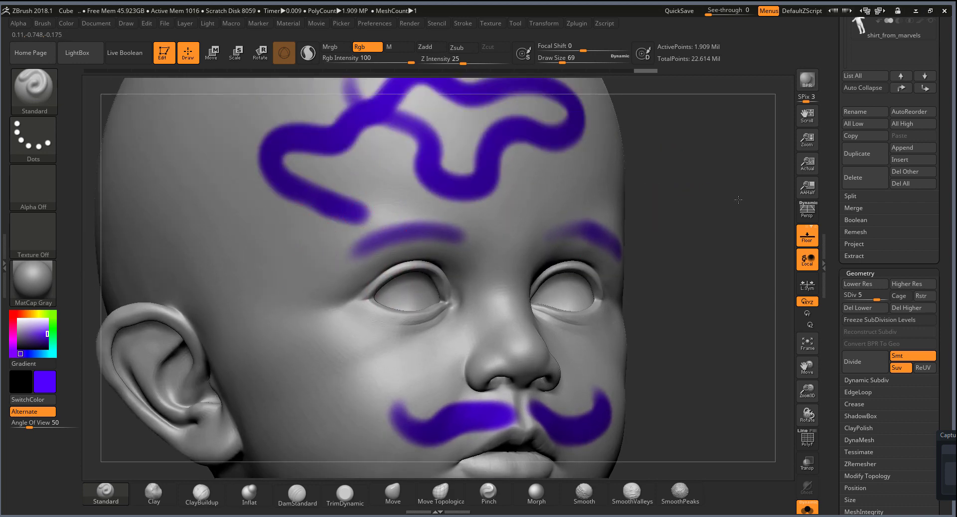
{"action": "left_click_drag", "start_coordinate": [739, 199], "coordinate": [439, 196]}
{"action": "key", "text": "m"}
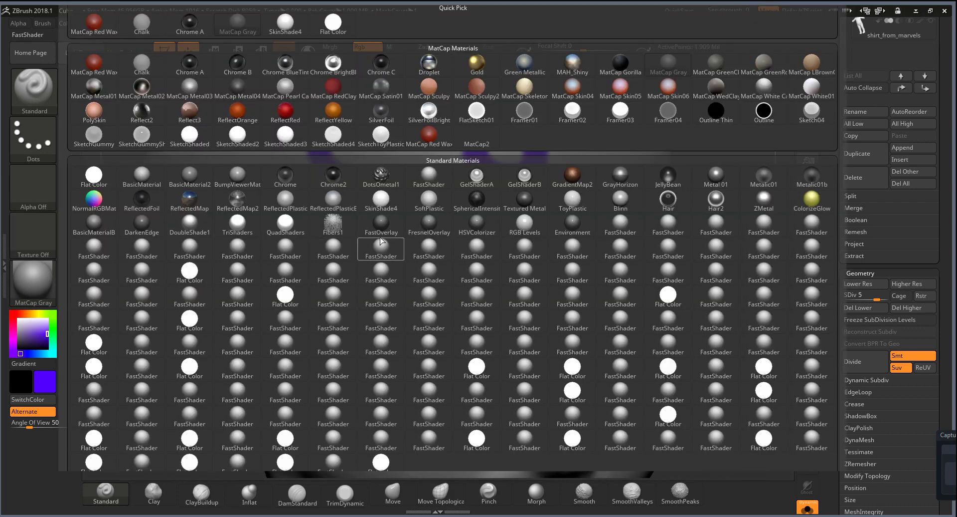
{"action": "left_click", "coordinate": [94, 175]}
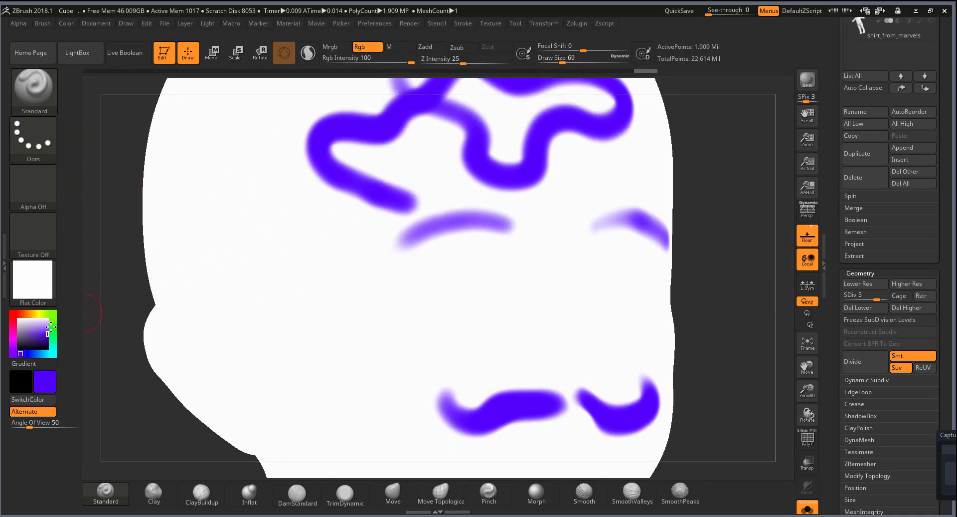
Step: Paint white over the purple eyebrow and an orange patch on the left forehead, partly whitened
{"action": "left_click", "coordinate": [19, 318]}
{"action": "left_click_drag", "start_coordinate": [397, 238], "coordinate": [478, 226]}
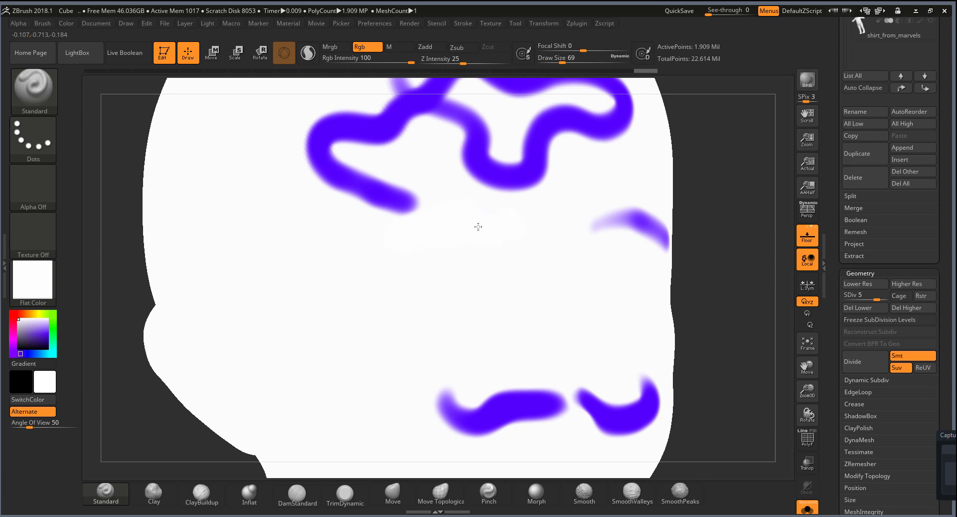
{"action": "left_click", "coordinate": [23, 314]}
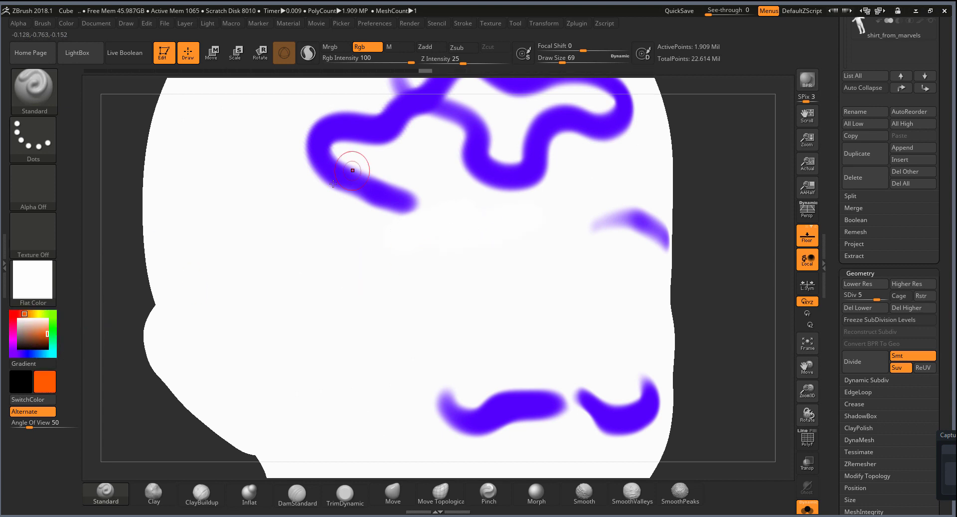
{"action": "left_click_drag", "start_coordinate": [368, 189], "coordinate": [448, 214]}
{"action": "left_click", "coordinate": [29, 320]}
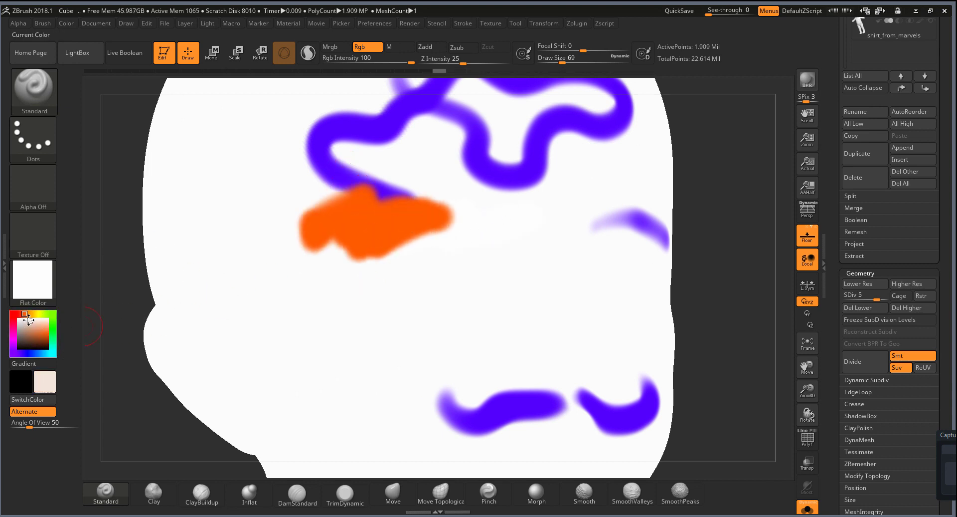
{"action": "left_click_drag", "start_coordinate": [319, 279], "coordinate": [444, 214]}
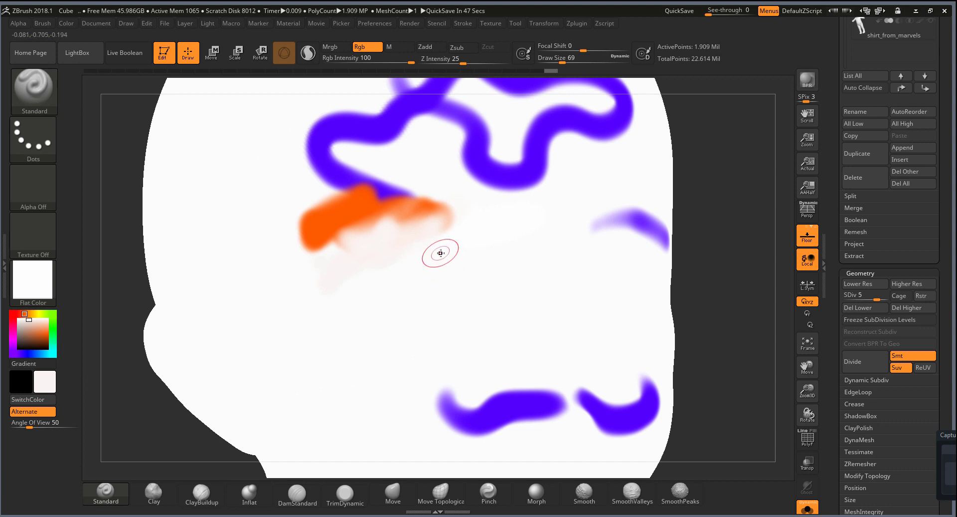
{"action": "left_click", "coordinate": [33, 285]}
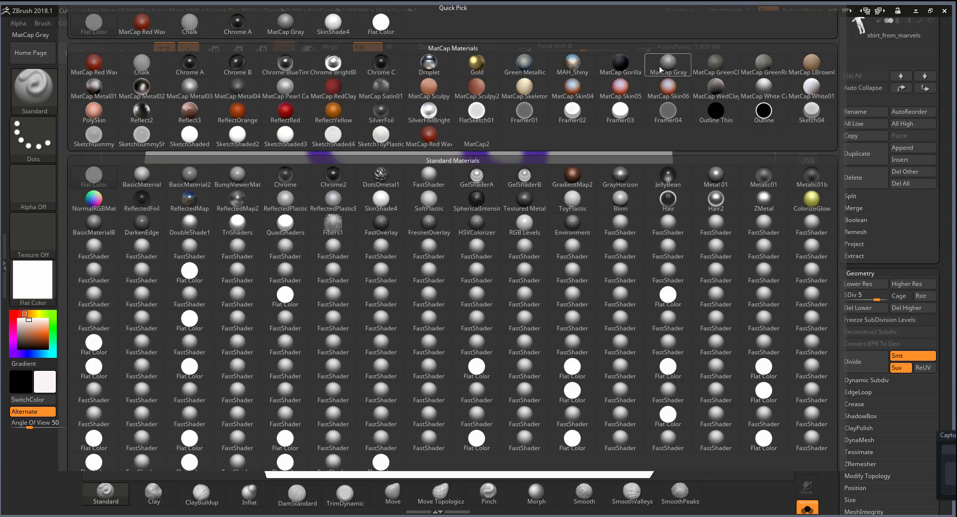
Step: Switch back to MatCap Gray and undo the orange patch, white paint and purple strokes
{"action": "left_click", "coordinate": [669, 64]}
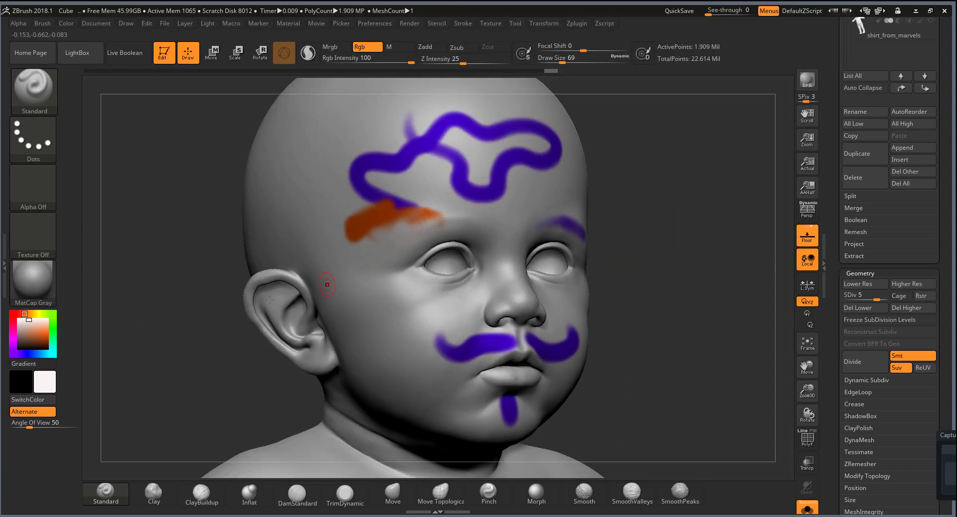
{"action": "left_click_drag", "start_coordinate": [582, 220], "coordinate": [588, 215]}
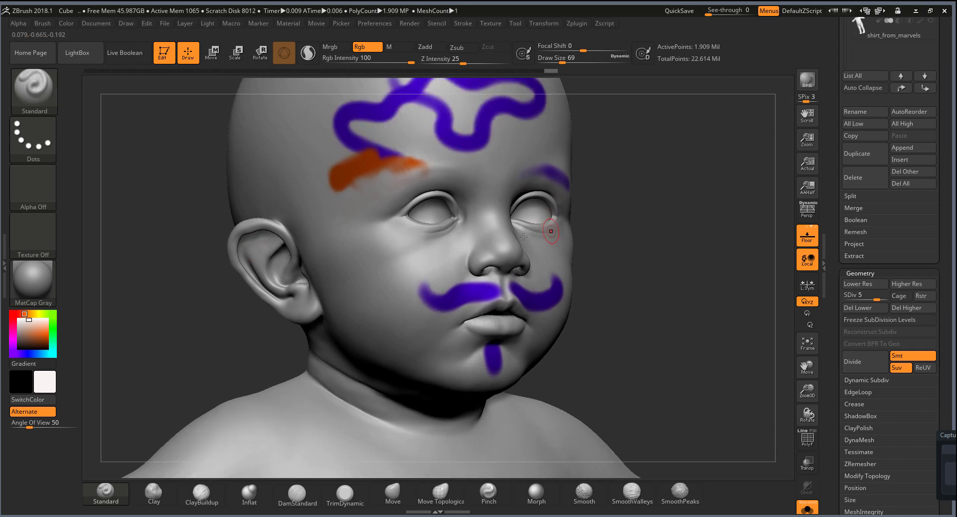
{"action": "left_click_drag", "start_coordinate": [665, 183], "coordinate": [597, 205]}
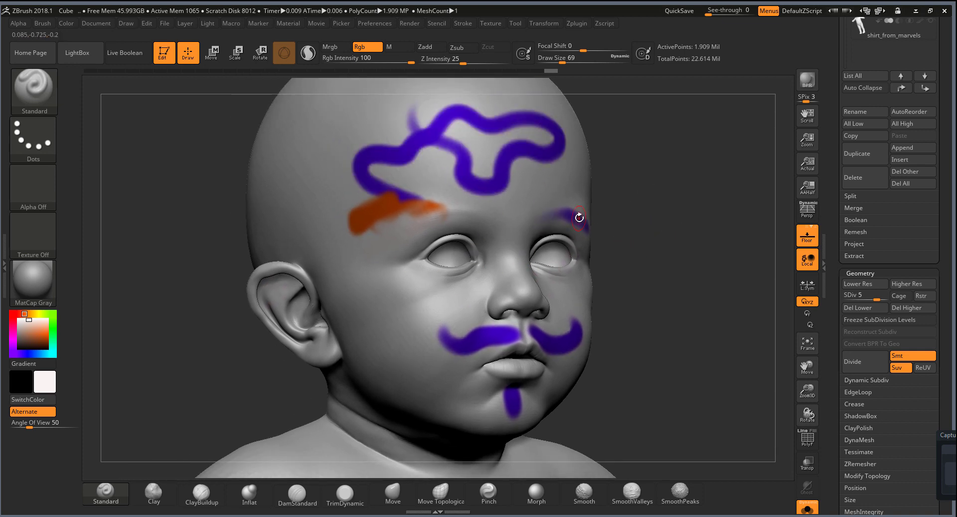
{"action": "mouse_move", "coordinate": [676, 296]}
{"action": "left_mouse_down"}
{"action": "mouse_move", "coordinate": [504, 146]}
{"action": "mouse_move", "coordinate": [398, 194]}
{"action": "left_mouse_up"}
{"action": "left_click_drag", "start_coordinate": [694, 188], "coordinate": [505, 243]}
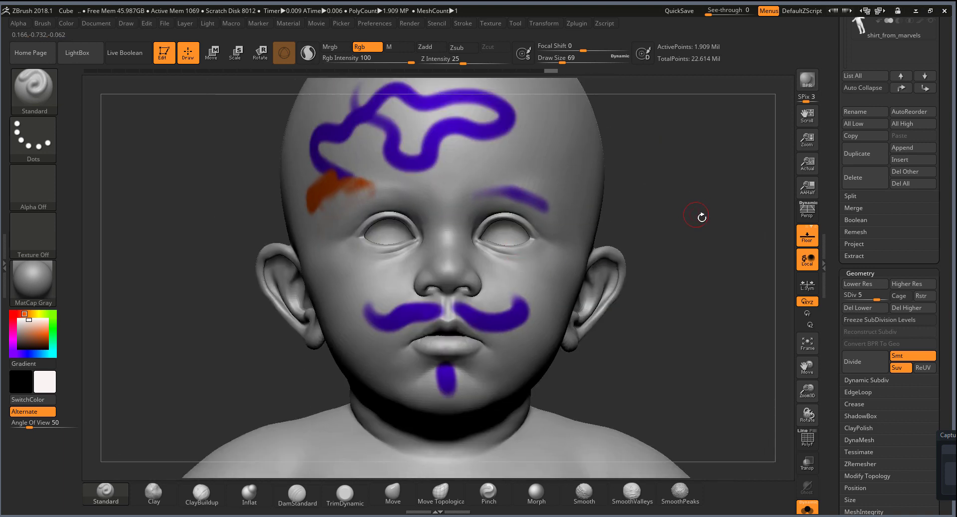
{"action": "mouse_move", "coordinate": [702, 217]}
{"action": "left_mouse_down"}
{"action": "mouse_move", "coordinate": [658, 181]}
{"action": "mouse_move", "coordinate": [675, 182]}
{"action": "left_mouse_up"}
{"action": "key", "text": "ctrl+z"}
{"action": "key", "text": "ctrl+z"}
{"action": "key", "text": "ctrl+z"}
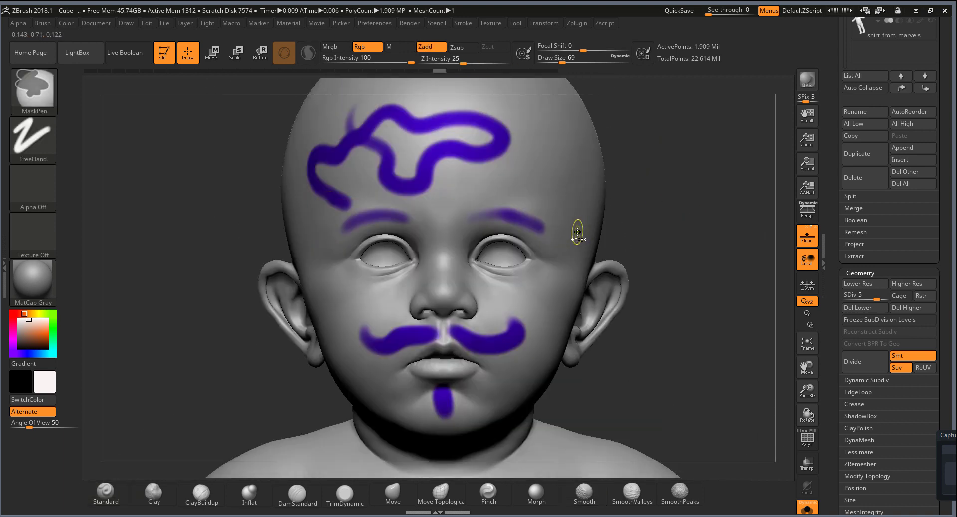
{"action": "key", "text": "ctrl+z"}
{"action": "key", "text": "ctrl+z"}
{"action": "key", "text": "ctrl+z"}
{"action": "key", "text": "ctrl+z"}
{"action": "key", "text": "ctrl+z"}
{"action": "key", "text": "ctrl+z"}
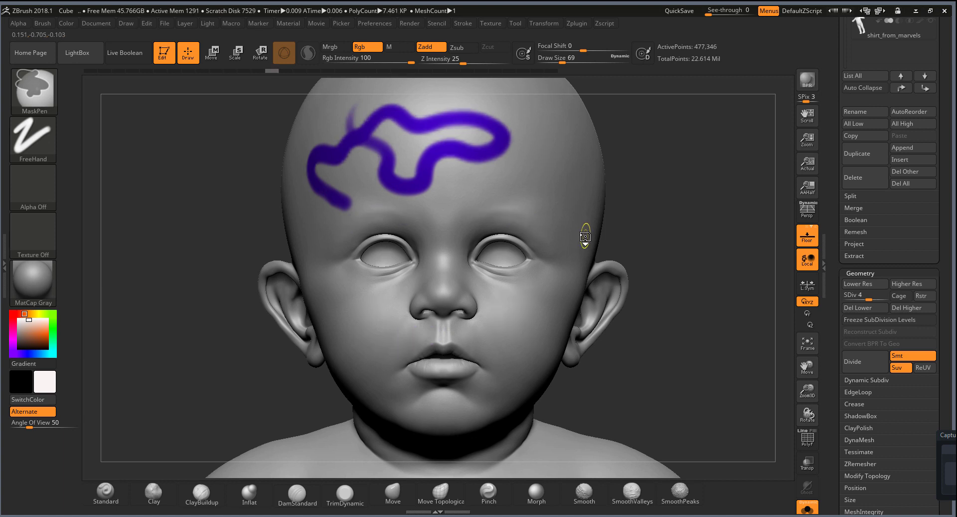
{"action": "key", "text": "ctrl+z"}
{"action": "key", "text": "ctrl+z"}
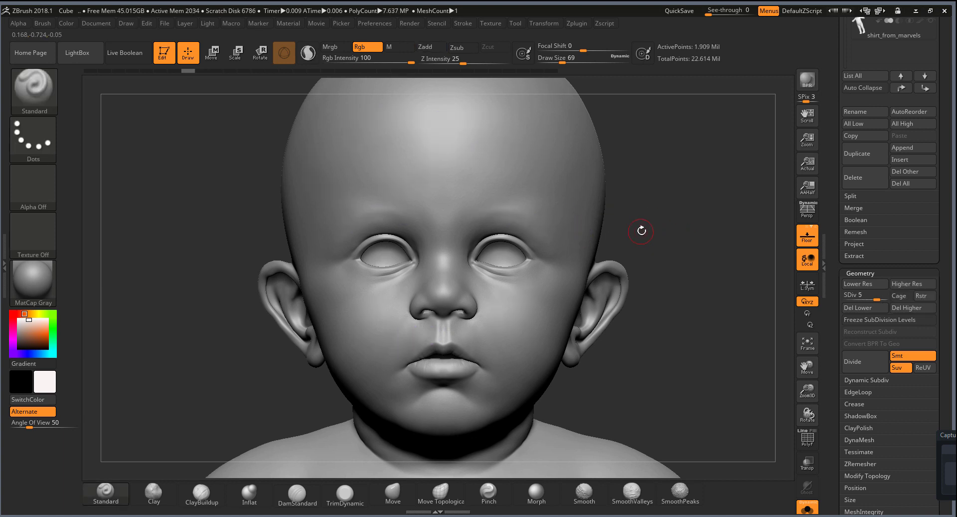
Step: Paint an orange guide stroke across the baby head's forehead with Rgb on
{"action": "mouse_move", "coordinate": [642, 230]}
{"action": "right_mouse_down", "text": "ctrl"}
{"action": "mouse_move", "coordinate": [729, 203]}
{"action": "mouse_move", "coordinate": [695, 220]}
{"action": "right_mouse_up", "text": "ctrl"}
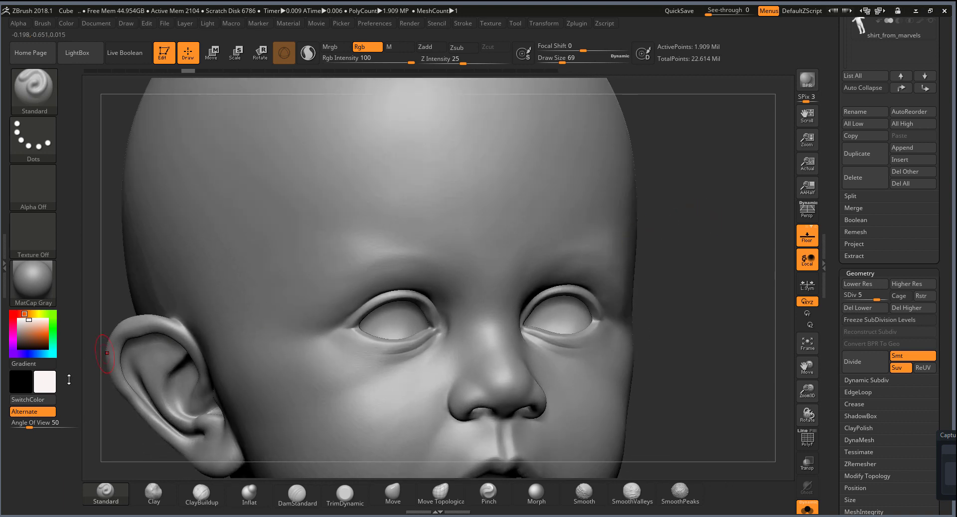
{"action": "mouse_move", "coordinate": [455, 200]}
{"action": "right_mouse_down", "text": "ctrl"}
{"action": "mouse_move", "coordinate": [711, 158]}
{"action": "mouse_move", "coordinate": [500, 155]}
{"action": "right_mouse_up", "text": "ctrl"}
{"action": "mouse_move", "coordinate": [544, 155]}
{"action": "left_mouse_down"}
{"action": "mouse_move", "coordinate": [335, 224]}
{"action": "mouse_move", "coordinate": [245, 325]}
{"action": "left_mouse_up"}
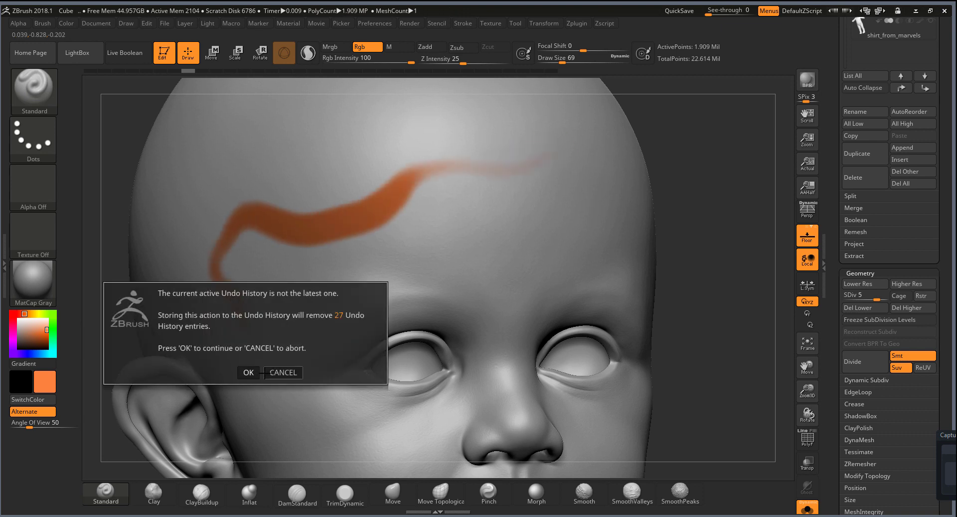
{"action": "left_click", "coordinate": [248, 370]}
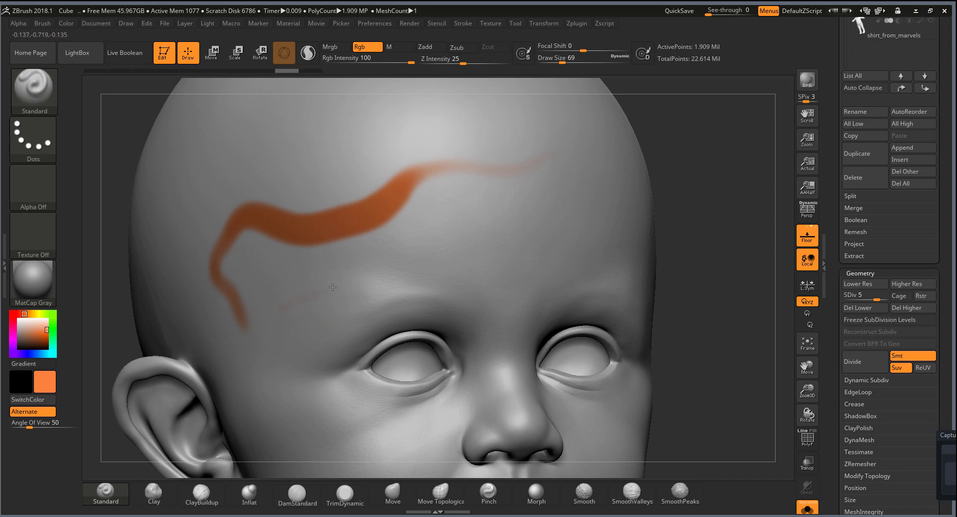
{"action": "left_click_drag", "start_coordinate": [461, 246], "coordinate": [559, 231]}
{"action": "left_click_drag", "start_coordinate": [702, 206], "coordinate": [363, 209]}
{"action": "left_click_drag", "start_coordinate": [282, 217], "coordinate": [581, 174]}
Step: Undo the extra forehead strokes and switch the brush to Zadd
{"action": "key", "text": "ctrl"}
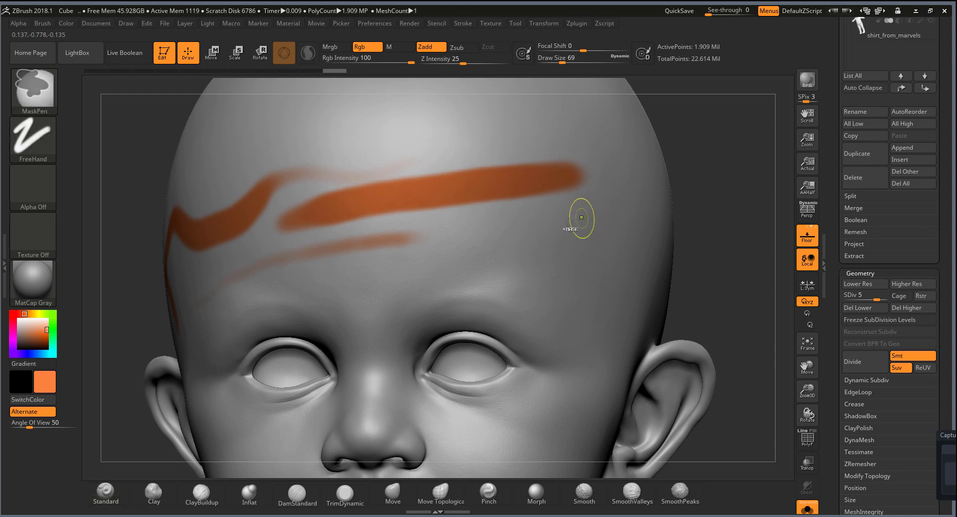
{"action": "key", "text": "ctrl+z"}
{"action": "key", "text": "ctrl+z"}
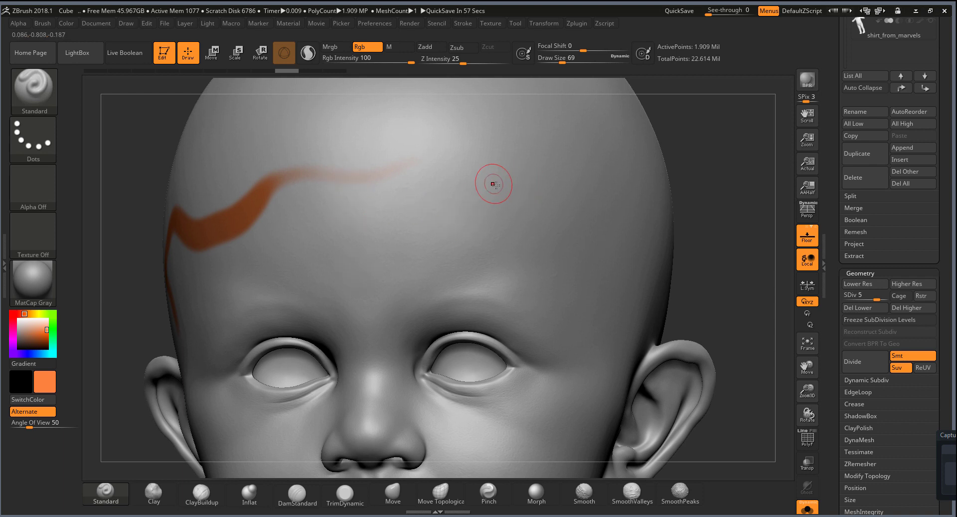
{"action": "left_click", "coordinate": [425, 47]}
Step: Turn off Rgb and sculpt an S-shaped, flame-like cluster of strands on the forehead
{"action": "left_click", "coordinate": [359, 46]}
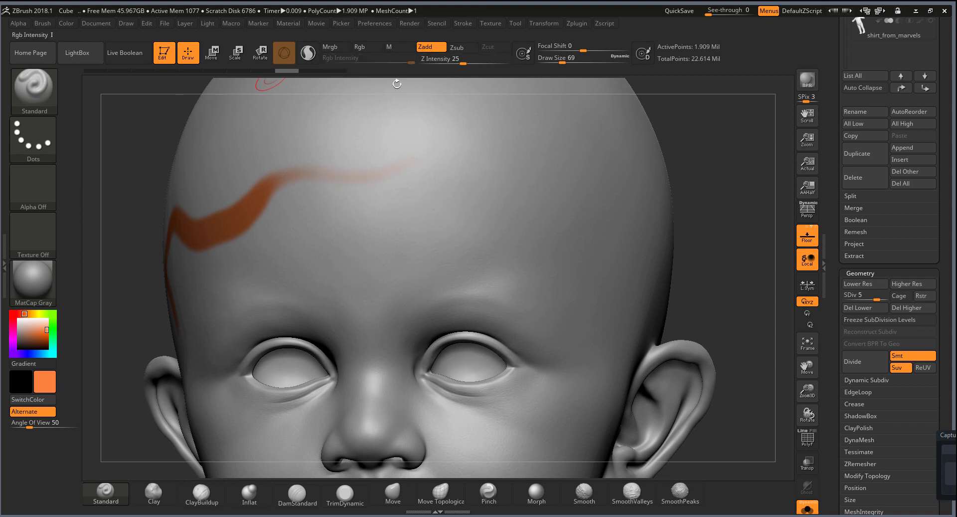
{"action": "left_click_drag", "start_coordinate": [519, 165], "coordinate": [272, 288]}
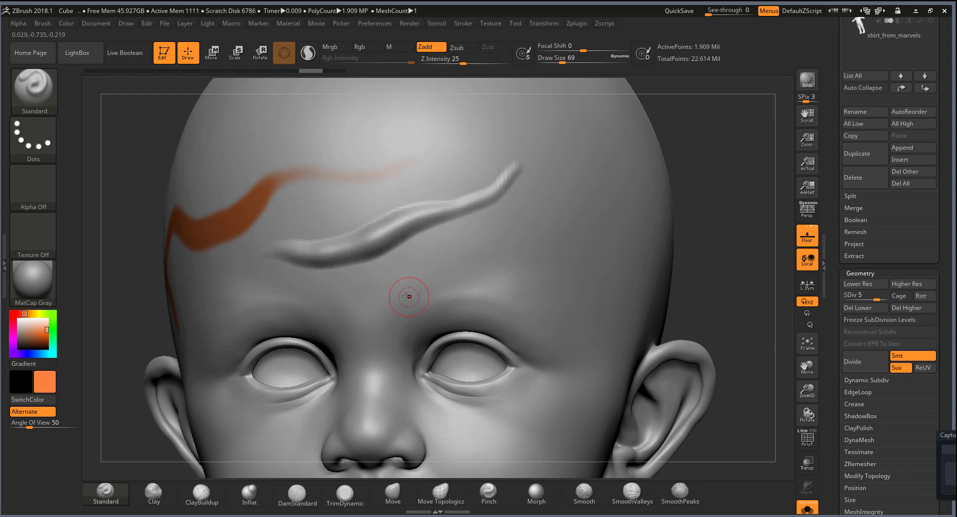
{"action": "key", "text": "ctrl+z"}
{"action": "left_click_drag", "start_coordinate": [704, 141], "coordinate": [702, 210], "text": "alt"}
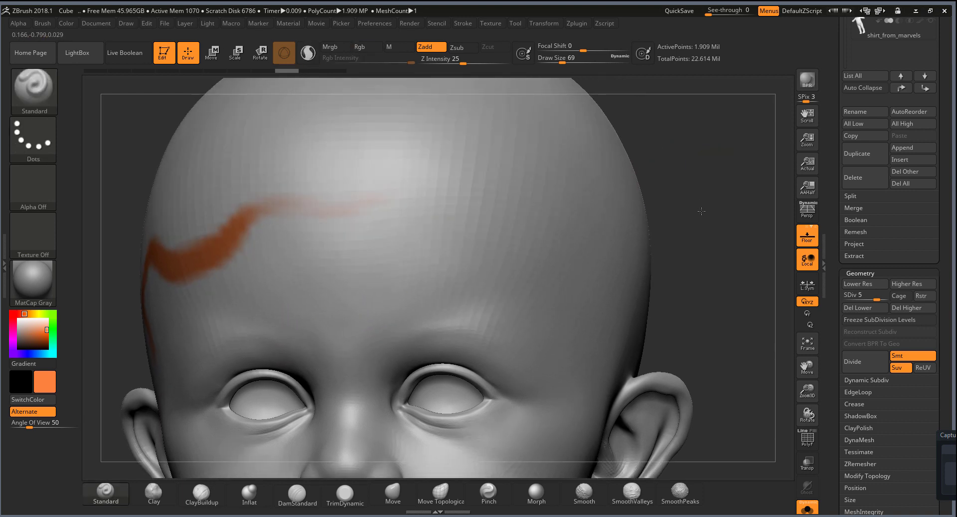
{"action": "mouse_move", "coordinate": [320, 160]}
{"action": "left_mouse_down"}
{"action": "mouse_move", "coordinate": [330, 224]}
{"action": "mouse_move", "coordinate": [363, 302]}
{"action": "left_mouse_up"}
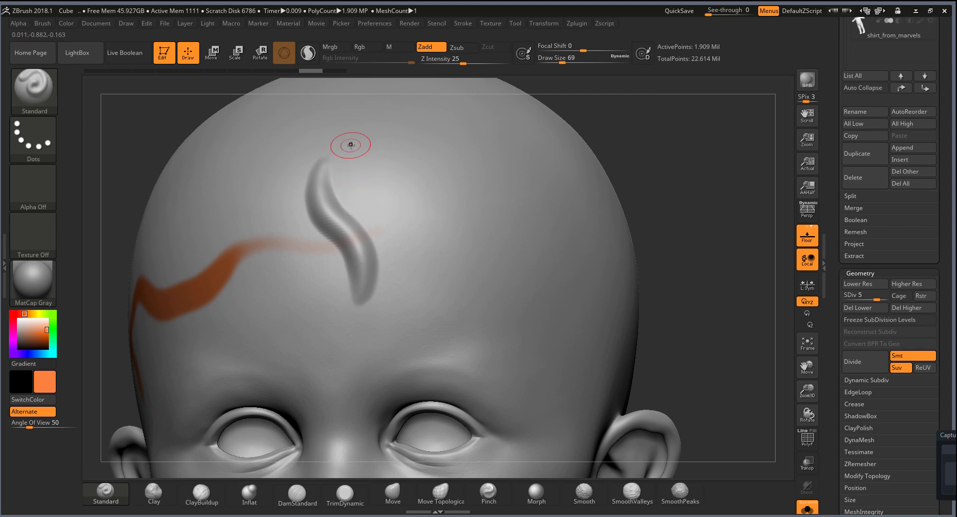
{"action": "mouse_move", "coordinate": [350, 144]}
{"action": "left_mouse_down"}
{"action": "mouse_move", "coordinate": [344, 225]}
{"action": "mouse_move", "coordinate": [379, 209]}
{"action": "mouse_move", "coordinate": [389, 230]}
{"action": "left_mouse_up"}
{"action": "left_click_drag", "start_coordinate": [384, 154], "coordinate": [412, 188]}
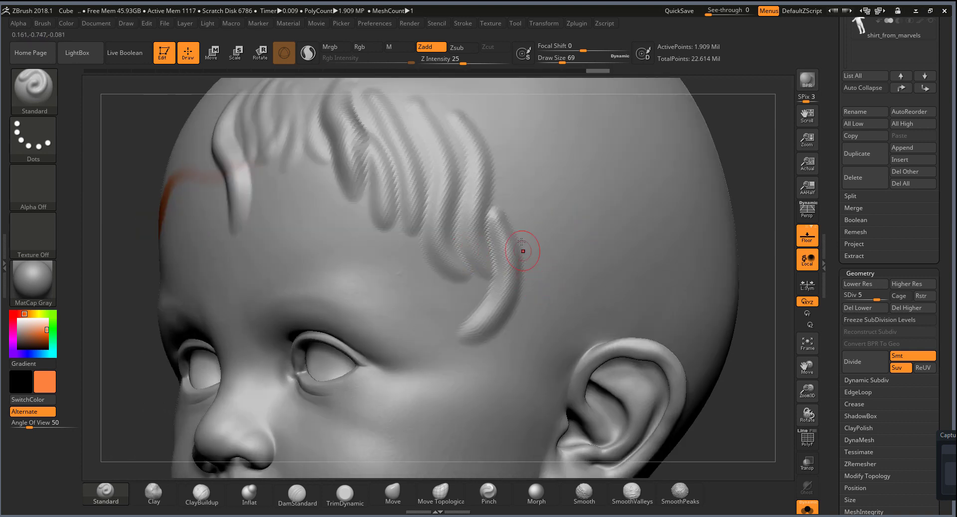
Step: Sculpt curved hair strands above the ear, down the forehead and along the head's side
{"action": "left_click_drag", "start_coordinate": [522, 241], "coordinate": [523, 369]}
{"action": "left_click_drag", "start_coordinate": [563, 252], "coordinate": [543, 409]}
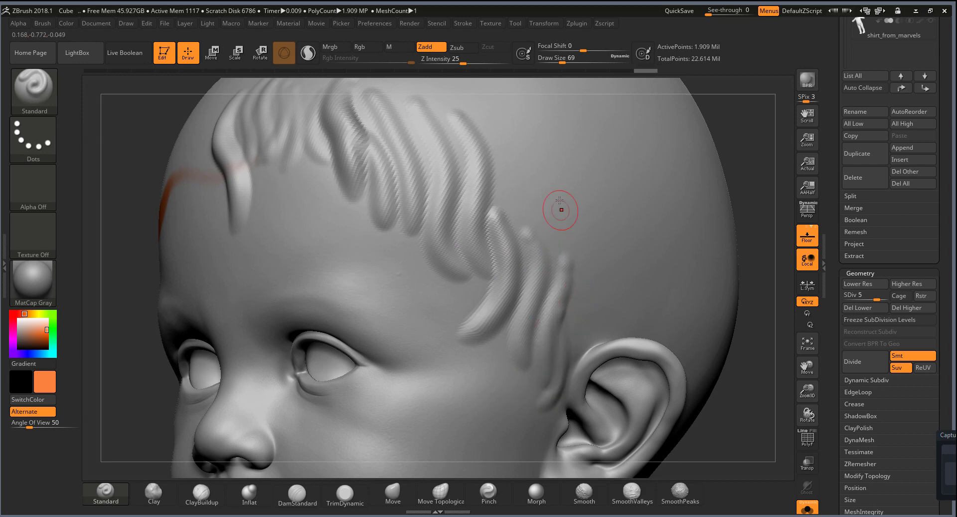
{"action": "left_click_drag", "start_coordinate": [530, 134], "coordinate": [494, 215]}
{"action": "right_click_drag", "start_coordinate": [644, 175], "coordinate": [609, 224]}
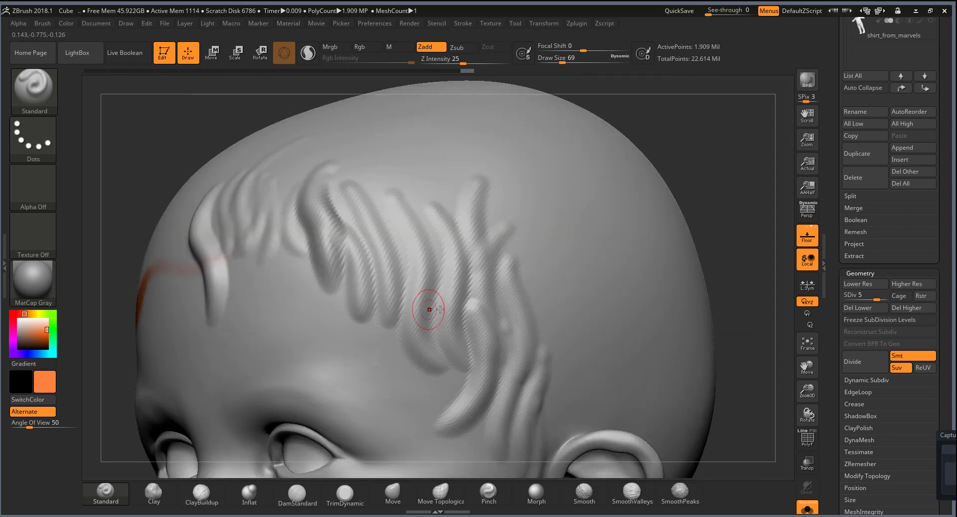
{"action": "right_click_drag", "start_coordinate": [726, 169], "coordinate": [454, 175]}
{"action": "left_click_drag", "start_coordinate": [466, 172], "coordinate": [474, 339]}
{"action": "left_click_drag", "start_coordinate": [551, 258], "coordinate": [526, 385]}
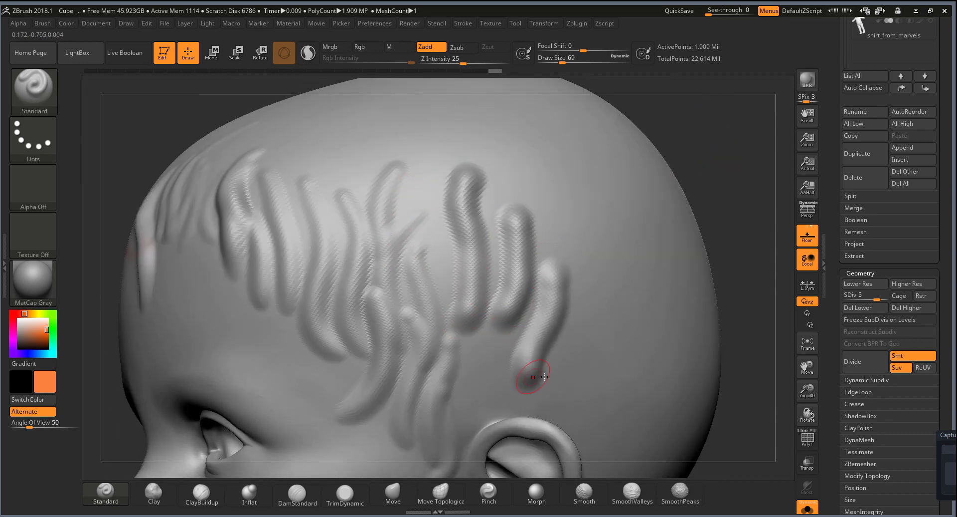
Step: Add vertical and curved strands across the crown, rotating around the head between strokes
{"action": "mouse_move", "coordinate": [699, 171]}
{"action": "right_mouse_down"}
{"action": "mouse_move", "coordinate": [718, 175]}
{"action": "mouse_move", "coordinate": [708, 175]}
{"action": "right_mouse_up"}
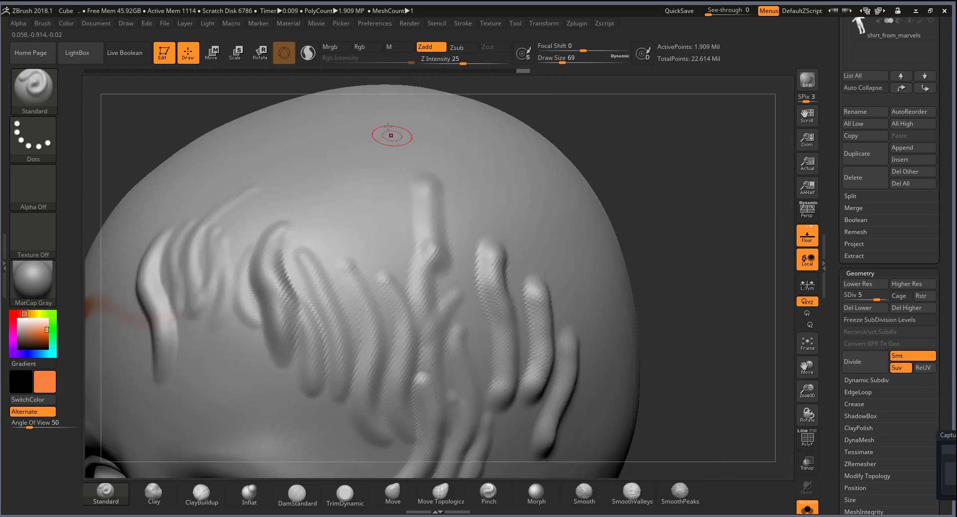
{"action": "left_click_drag", "start_coordinate": [386, 138], "coordinate": [379, 224]}
{"action": "right_click_drag", "start_coordinate": [633, 188], "coordinate": [598, 192]}
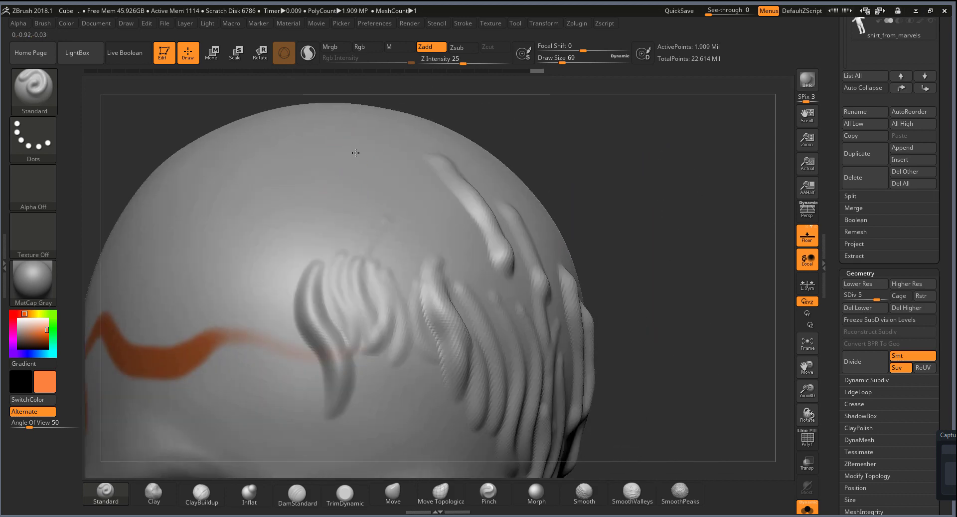
{"action": "left_click_drag", "start_coordinate": [349, 161], "coordinate": [278, 244]}
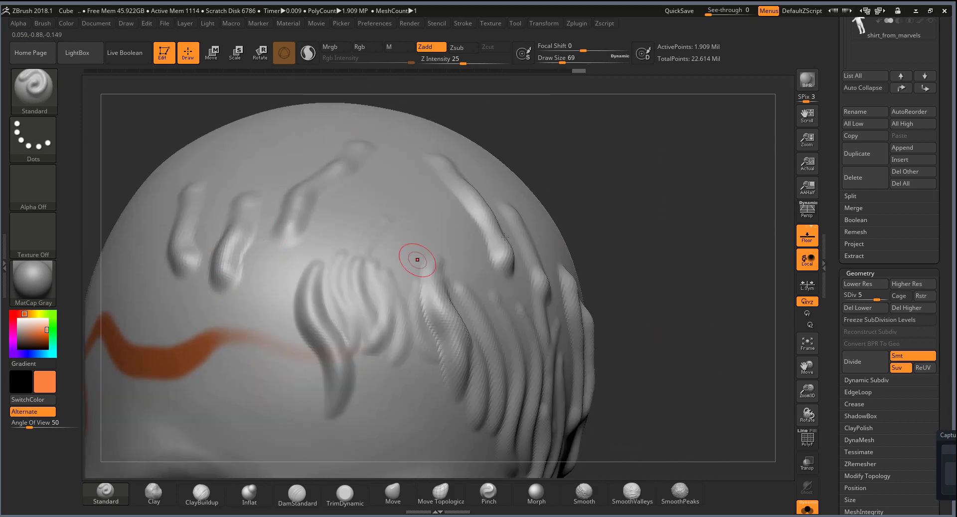
{"action": "mouse_move", "coordinate": [643, 190]}
{"action": "right_mouse_down"}
{"action": "mouse_move", "coordinate": [671, 177]}
{"action": "mouse_move", "coordinate": [656, 143]}
{"action": "mouse_move", "coordinate": [613, 170]}
{"action": "right_mouse_up"}
{"action": "left_click_drag", "start_coordinate": [276, 182], "coordinate": [416, 325]}
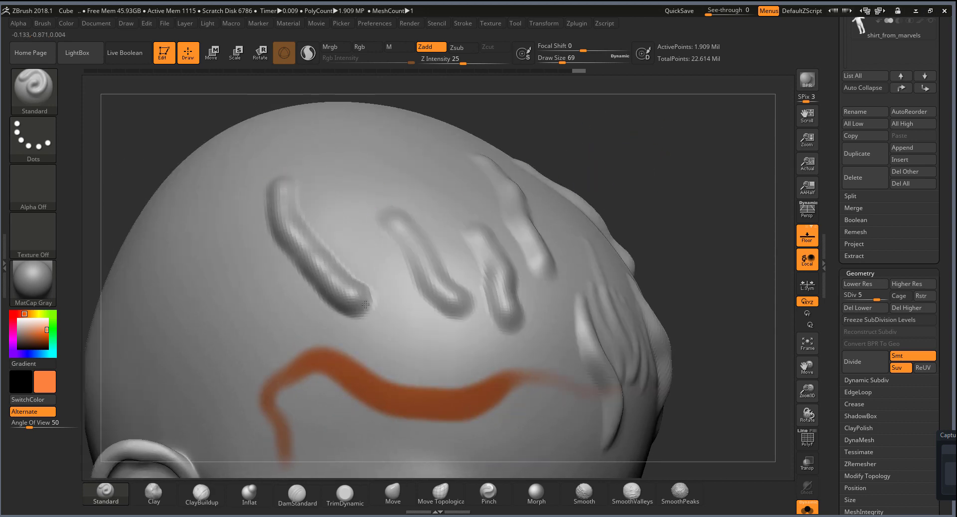
{"action": "mouse_move", "coordinate": [709, 212]}
{"action": "right_mouse_down"}
{"action": "mouse_move", "coordinate": [663, 180]}
{"action": "mouse_move", "coordinate": [647, 186]}
{"action": "mouse_move", "coordinate": [726, 234]}
{"action": "right_mouse_up"}
{"action": "right_click_drag", "start_coordinate": [703, 174], "coordinate": [687, 165]}
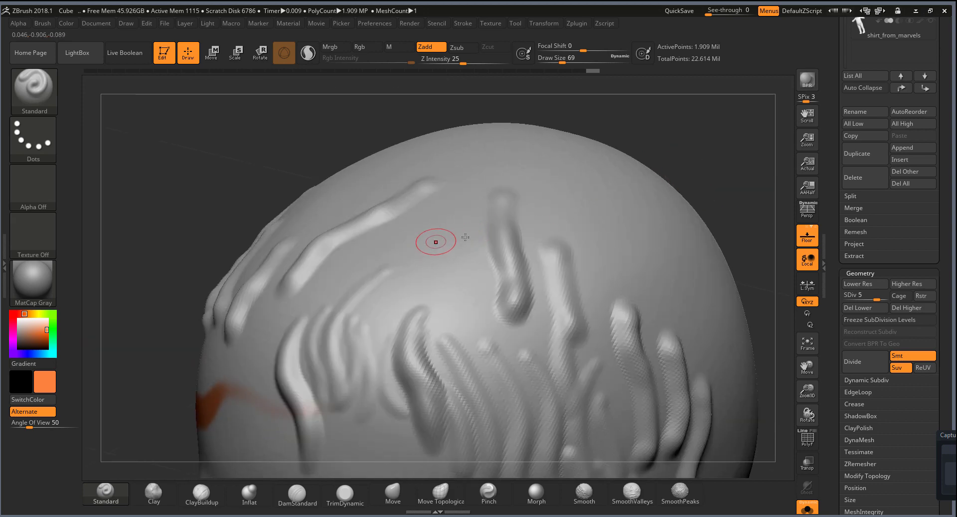
{"action": "mouse_move", "coordinate": [622, 190]}
{"action": "right_mouse_down"}
{"action": "mouse_move", "coordinate": [657, 166]}
{"action": "mouse_move", "coordinate": [438, 203]}
{"action": "right_mouse_up"}
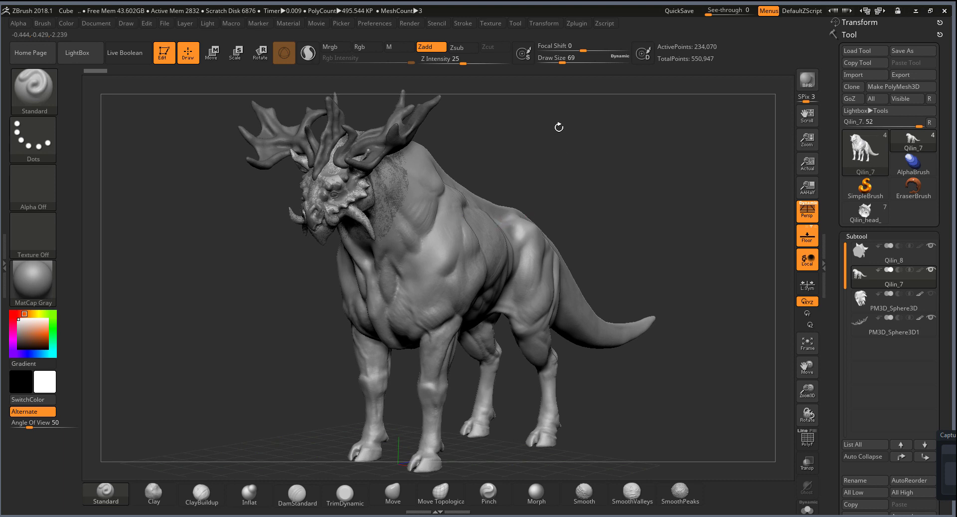
Step: Raise the brush Draw Size to 835 with the slider
{"action": "left_click", "coordinate": [558, 57]}
{"action": "type", "text": "299"}
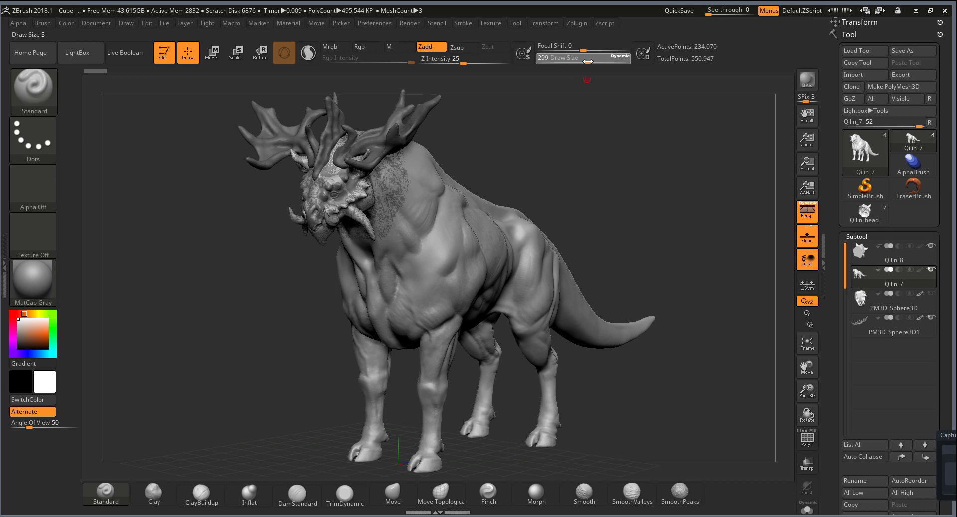
{"action": "left_click_drag", "start_coordinate": [587, 62], "coordinate": [619, 63]}
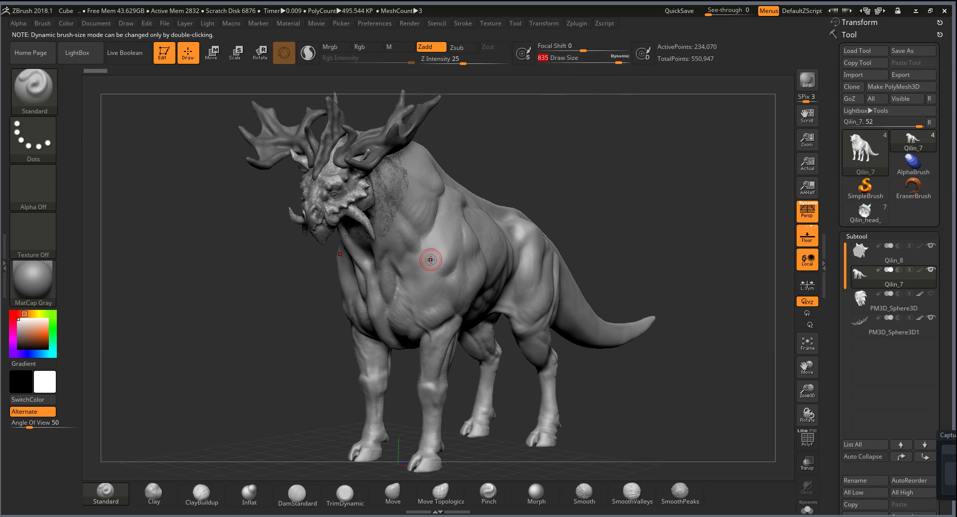
Step: Rotate the Qilin to a front view and turn on the PolyF wireframe
{"action": "left_click_drag", "start_coordinate": [576, 163], "coordinate": [614, 199]}
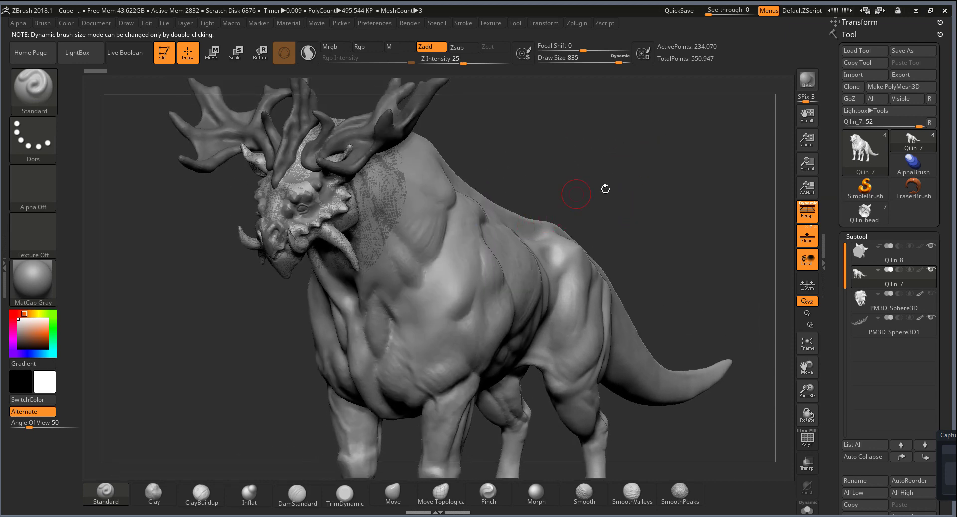
{"action": "mouse_move", "coordinate": [599, 193]}
{"action": "left_mouse_down"}
{"action": "mouse_move", "coordinate": [634, 155]}
{"action": "mouse_move", "coordinate": [498, 190]}
{"action": "left_mouse_up"}
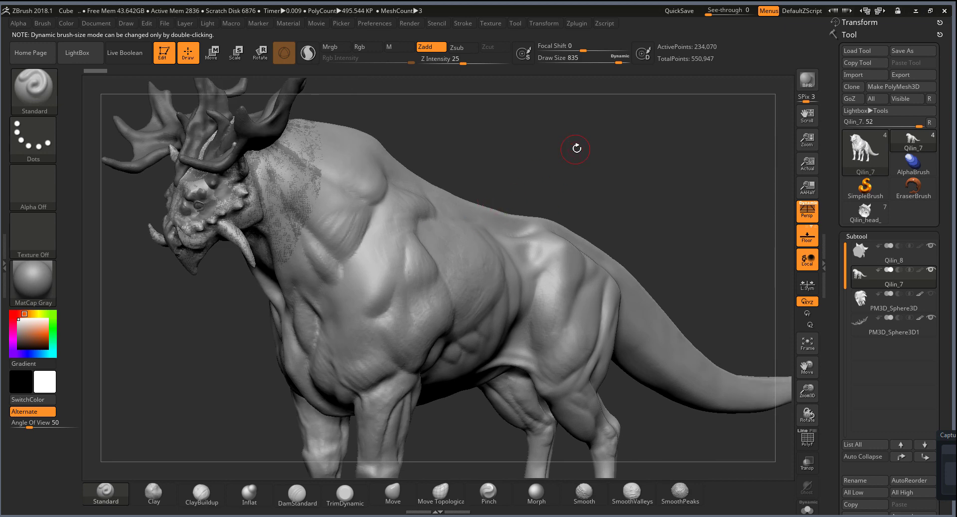
{"action": "left_click_drag", "start_coordinate": [577, 148], "coordinate": [623, 155]}
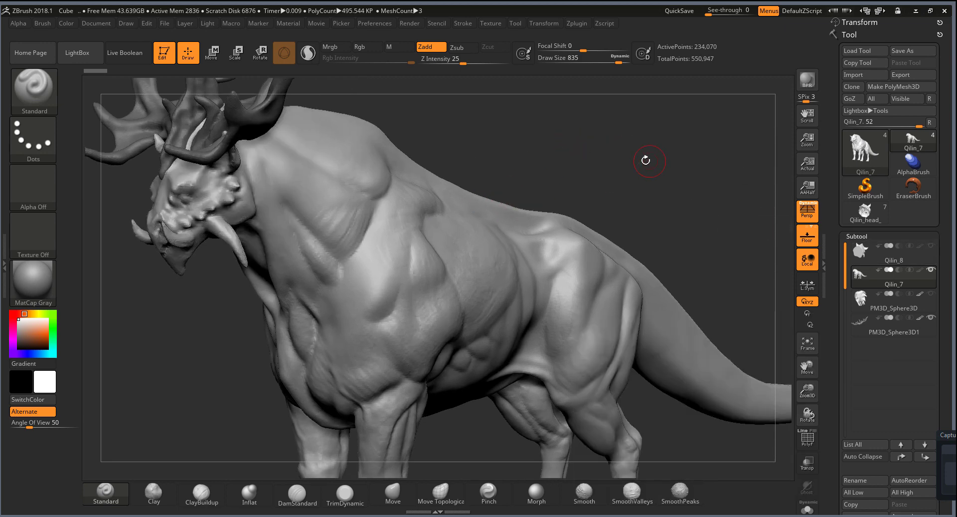
{"action": "mouse_move", "coordinate": [653, 149]}
{"action": "left_mouse_down"}
{"action": "mouse_move", "coordinate": [689, 142]}
{"action": "mouse_move", "coordinate": [695, 154]}
{"action": "left_mouse_up"}
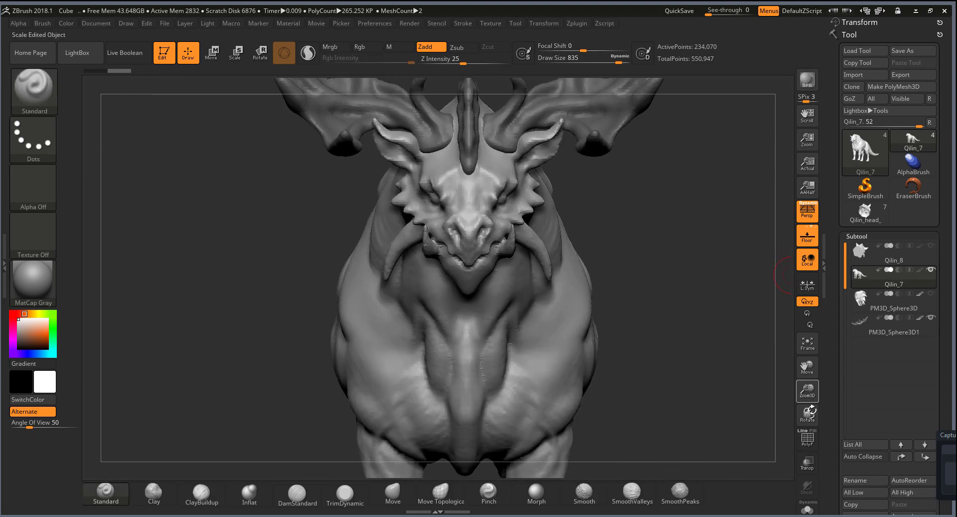
{"action": "left_click", "coordinate": [808, 438]}
Step: Orbit around the Qilin head with antlers visible and Shift-smooth the area around the eye
{"action": "mouse_move", "coordinate": [650, 197]}
{"action": "left_mouse_down"}
{"action": "mouse_move", "coordinate": [209, 334]}
{"action": "mouse_move", "coordinate": [188, 299]}
{"action": "left_mouse_up"}
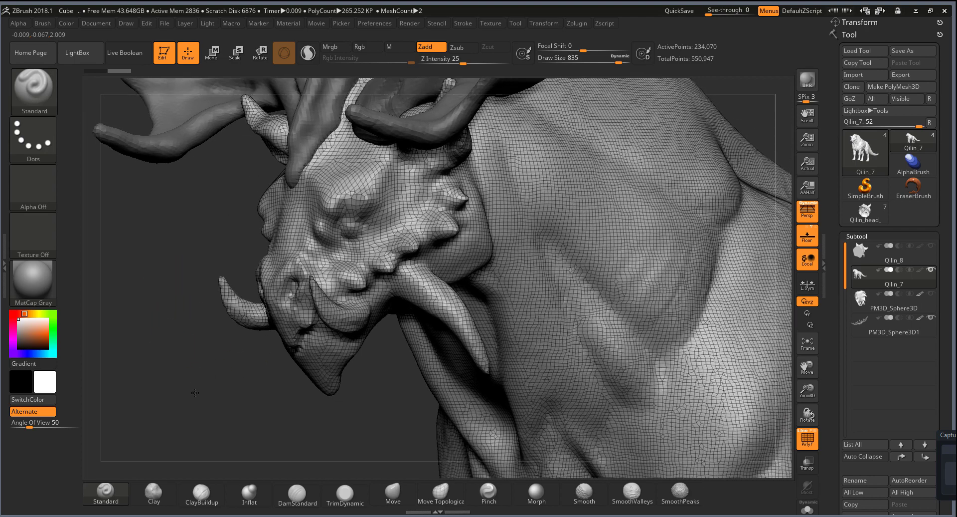
{"action": "mouse_move", "coordinate": [199, 398]}
{"action": "left_mouse_down"}
{"action": "mouse_move", "coordinate": [180, 396]}
{"action": "mouse_move", "coordinate": [211, 281]}
{"action": "mouse_move", "coordinate": [515, 377]}
{"action": "left_mouse_up"}
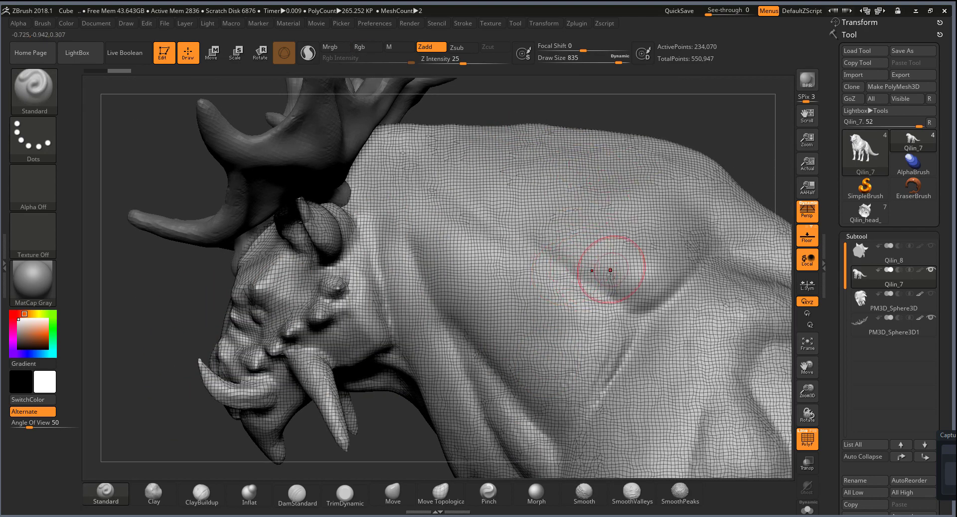
{"action": "left_click_drag", "start_coordinate": [186, 337], "coordinate": [306, 155]}
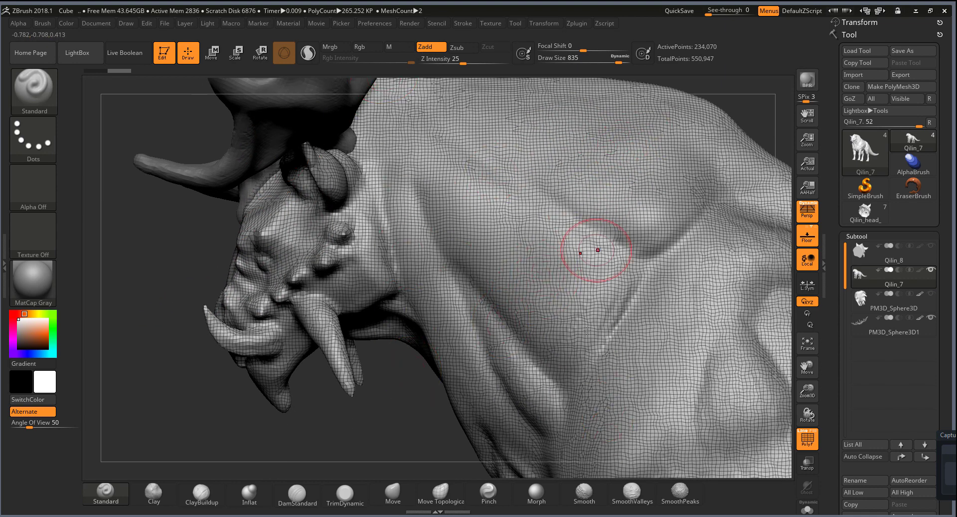
{"action": "left_click_drag", "start_coordinate": [367, 407], "coordinate": [542, 231]}
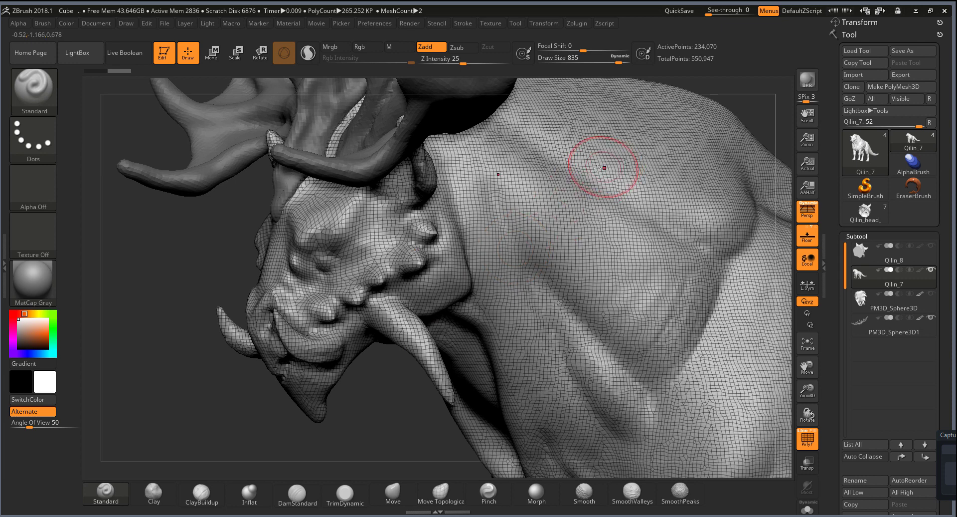
{"action": "left_click_drag", "start_coordinate": [190, 279], "coordinate": [436, 256]}
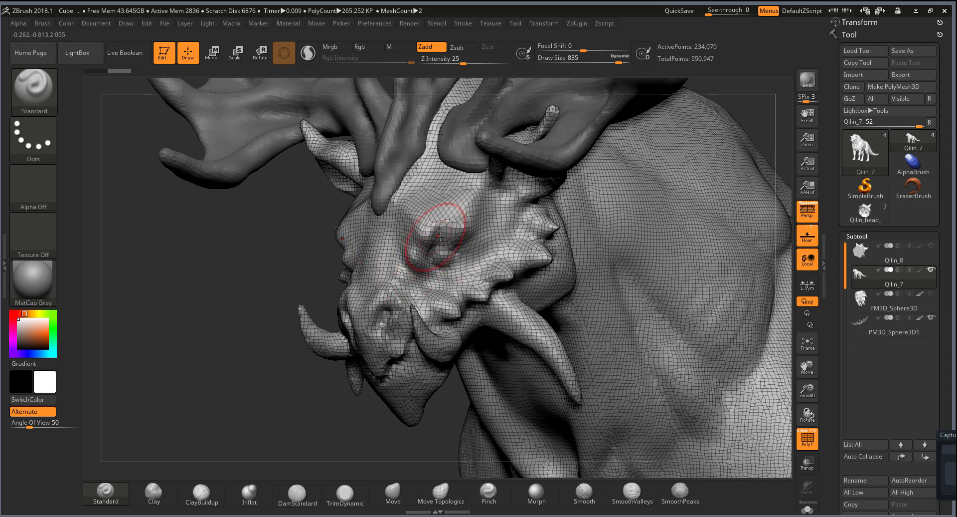
{"action": "mouse_move", "coordinate": [440, 217]}
{"action": "left_mouse_down", "text": "shift"}
{"action": "mouse_move", "coordinate": [508, 252]}
{"action": "mouse_move", "coordinate": [451, 250]}
{"action": "mouse_move", "coordinate": [233, 338]}
{"action": "left_mouse_up", "text": "shift"}
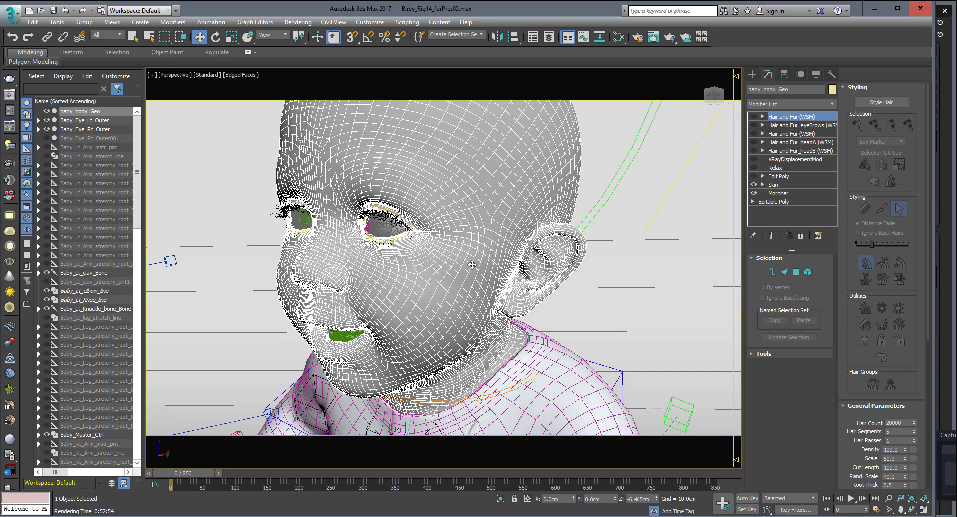
{"action": "middle_click_drag", "start_coordinate": [433, 251], "coordinate": [442, 244], "text": "alt"}
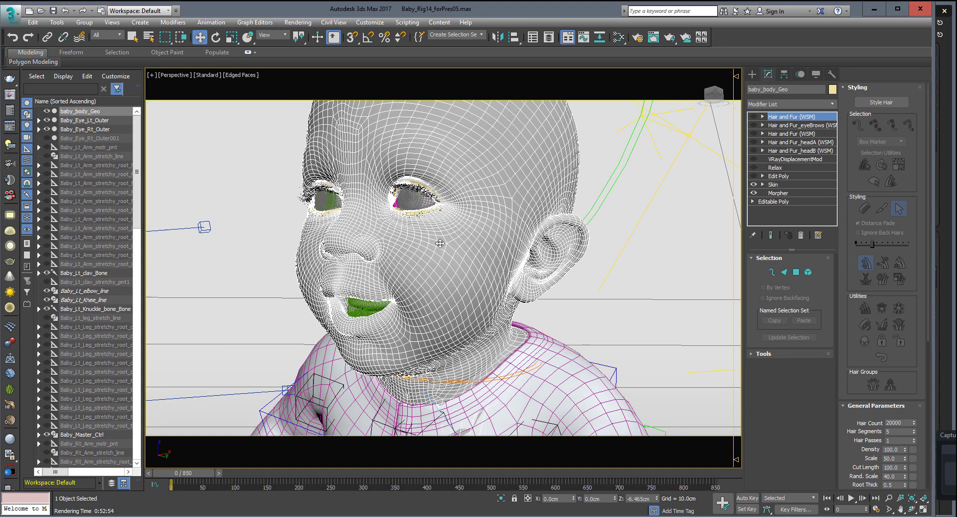
Step: Select Morpher, enable Show End Result, and set the temp morph channel to 63.0
{"action": "left_click", "coordinate": [781, 193]}
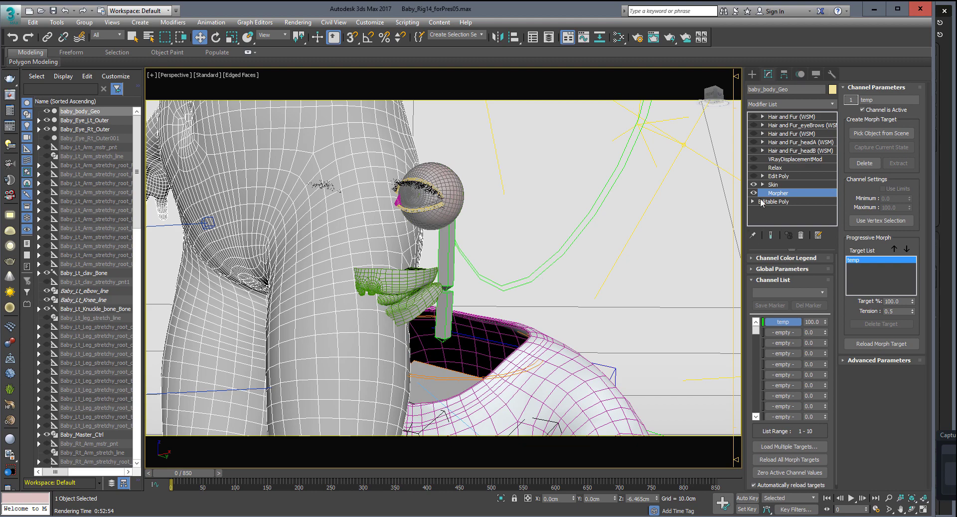
{"action": "left_click", "coordinate": [771, 235]}
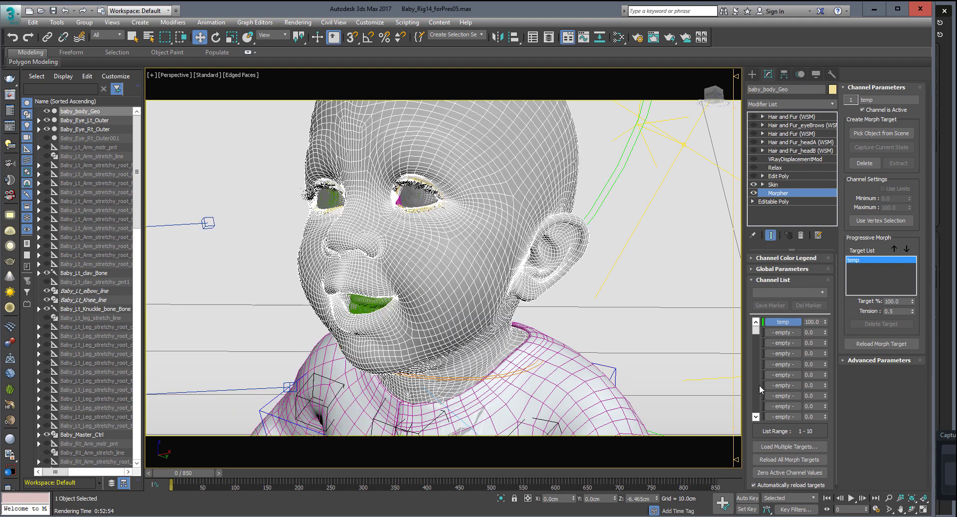
{"action": "scroll", "coordinate": [368, 252], "scroll_direction": "up", "scroll_amount": 2}
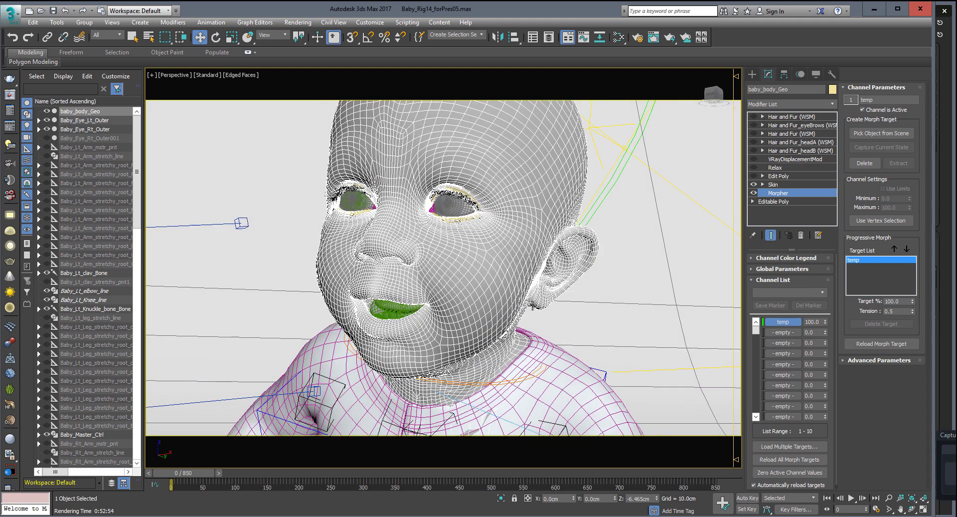
{"action": "scroll", "coordinate": [368, 252], "scroll_direction": "up", "scroll_amount": 2}
{"action": "scroll", "coordinate": [368, 252], "scroll_direction": "up", "scroll_amount": 1}
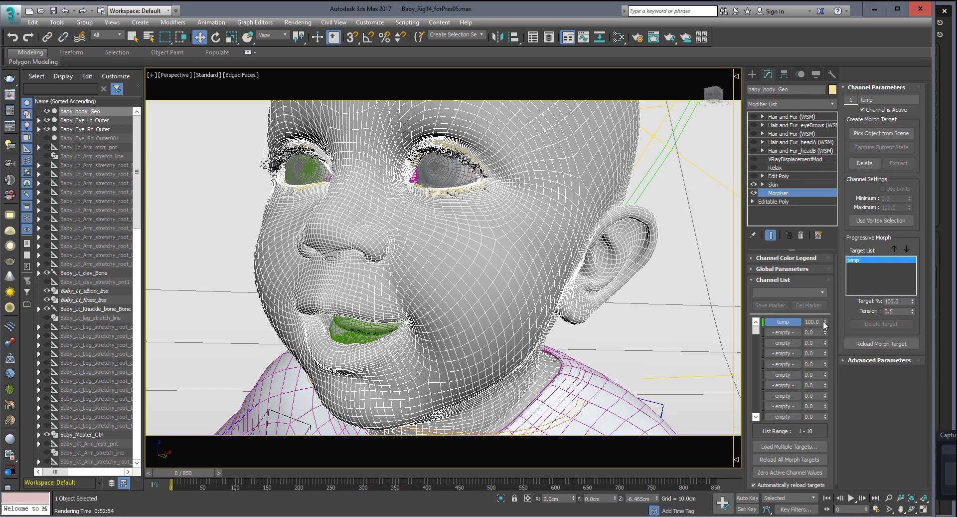
{"action": "left_click_drag", "start_coordinate": [824, 324], "coordinate": [786, 274]}
{"action": "mouse_move", "coordinate": [785, 311]}
{"action": "left_mouse_down"}
{"action": "mouse_move", "coordinate": [779, 355]}
{"action": "mouse_move", "coordinate": [783, 286]}
{"action": "left_mouse_up"}
Step: Hide edged faces in 3ds Max, orbit the Qilin's antlers and body, and turn off PolyF
{"action": "key", "text": "F4"}
{"action": "key", "text": "F4"}
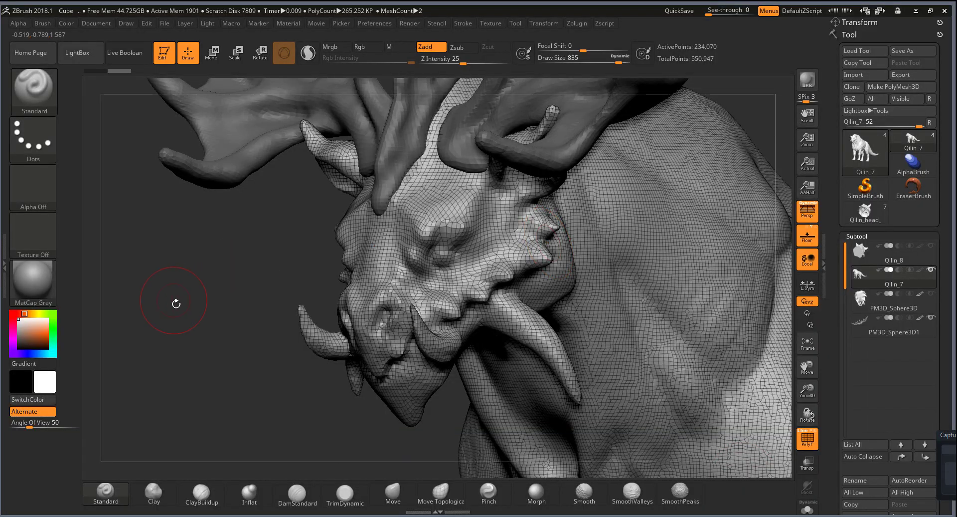
{"action": "mouse_move", "coordinate": [176, 303]}
{"action": "left_mouse_down"}
{"action": "mouse_move", "coordinate": [214, 312]}
{"action": "mouse_move", "coordinate": [186, 342]}
{"action": "mouse_move", "coordinate": [387, 370]}
{"action": "mouse_move", "coordinate": [339, 236]}
{"action": "mouse_move", "coordinate": [358, 180]}
{"action": "left_mouse_up"}
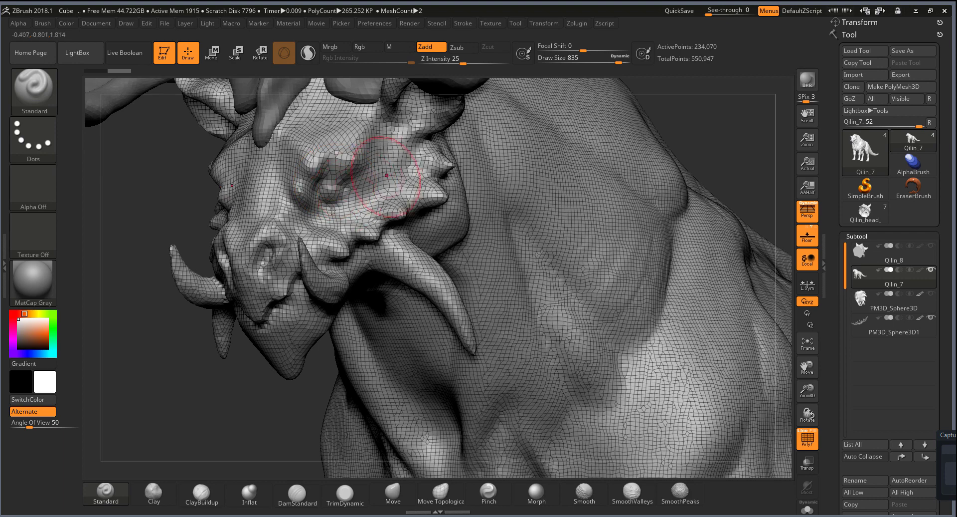
{"action": "mouse_move", "coordinate": [164, 209]}
{"action": "left_mouse_down"}
{"action": "mouse_move", "coordinate": [241, 219]}
{"action": "mouse_move", "coordinate": [349, 160]}
{"action": "left_mouse_up"}
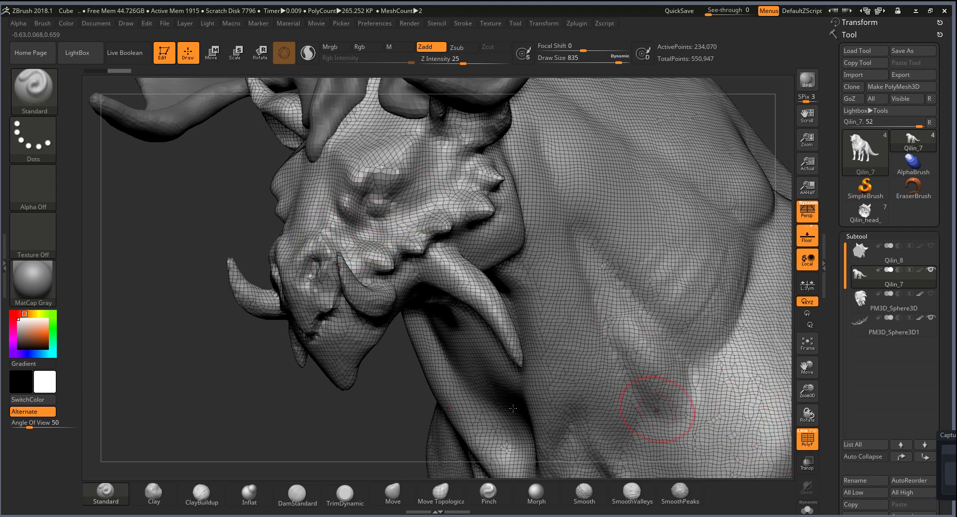
{"action": "mouse_move", "coordinate": [217, 397]}
{"action": "left_mouse_down"}
{"action": "mouse_move", "coordinate": [309, 289]}
{"action": "mouse_move", "coordinate": [795, 430]}
{"action": "left_mouse_up"}
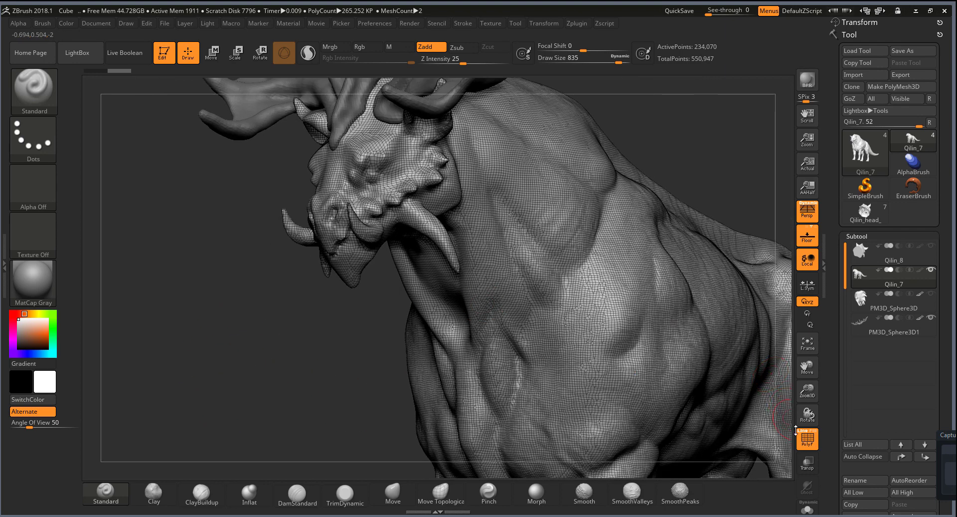
{"action": "scroll", "coordinate": [926, 171], "scroll_direction": "down", "scroll_amount": 5}
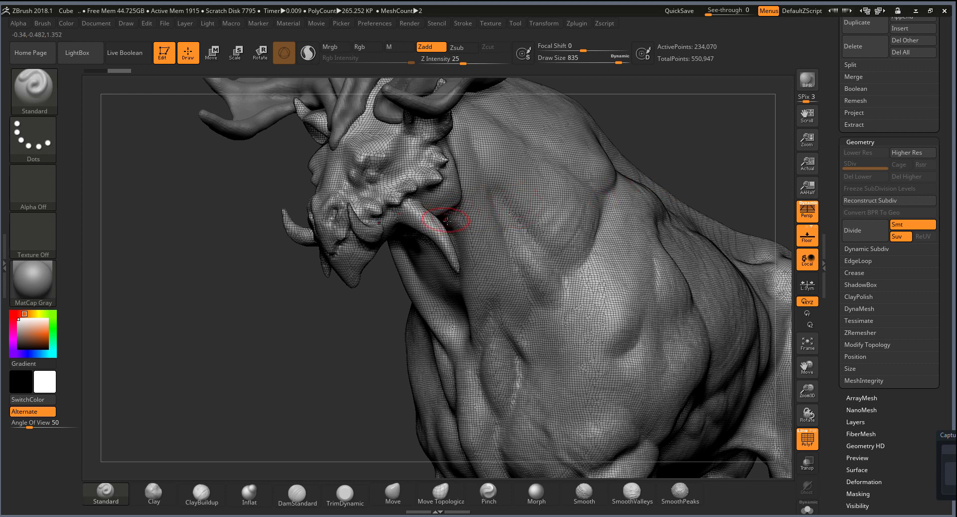
{"action": "right_click_drag", "start_coordinate": [475, 161], "coordinate": [542, 122]}
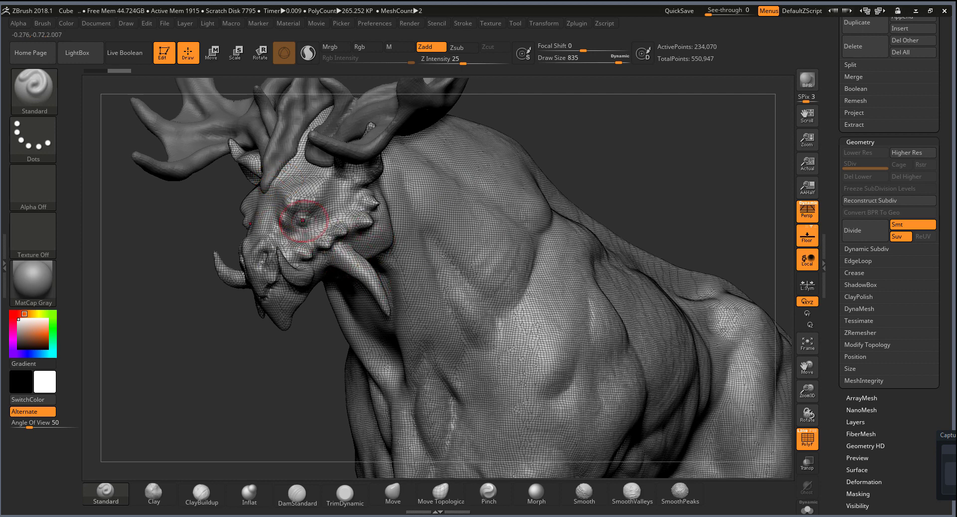
{"action": "left_click", "coordinate": [808, 445]}
{"action": "mouse_move", "coordinate": [619, 277]}
{"action": "left_mouse_down"}
{"action": "mouse_move", "coordinate": [591, 160]}
{"action": "mouse_move", "coordinate": [596, 188]}
{"action": "mouse_move", "coordinate": [623, 171]}
{"action": "mouse_move", "coordinate": [630, 143]}
{"action": "mouse_move", "coordinate": [700, 246]}
{"action": "mouse_move", "coordinate": [729, 250]}
{"action": "mouse_move", "coordinate": [757, 478]}
{"action": "left_mouse_up"}
Step: Turn on Solo to show only the creature body and frame it in view
{"action": "left_click", "coordinate": [807, 508]}
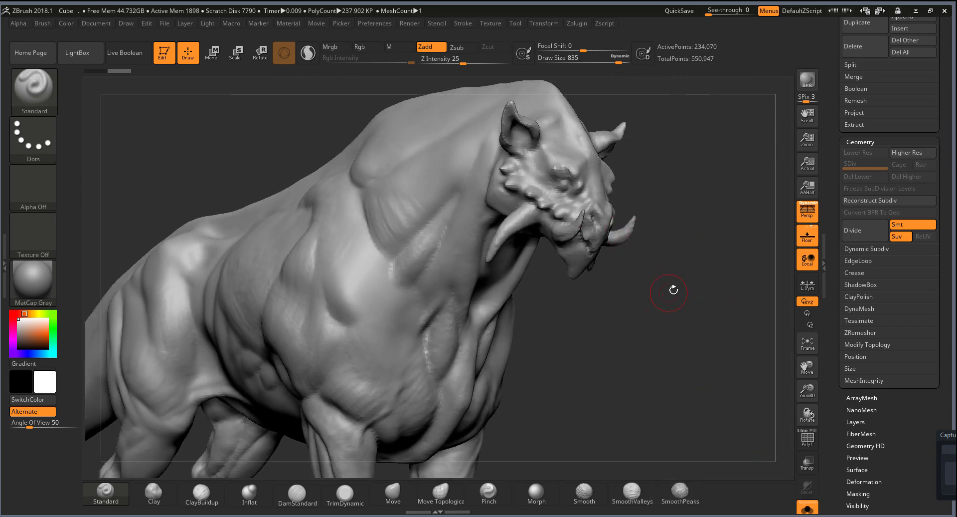
{"action": "mouse_move", "coordinate": [673, 290]}
{"action": "left_mouse_down"}
{"action": "mouse_move", "coordinate": [615, 265]}
{"action": "mouse_move", "coordinate": [629, 212]}
{"action": "mouse_move", "coordinate": [609, 188]}
{"action": "mouse_move", "coordinate": [547, 484]}
{"action": "left_mouse_up"}
{"action": "key", "text": "f"}
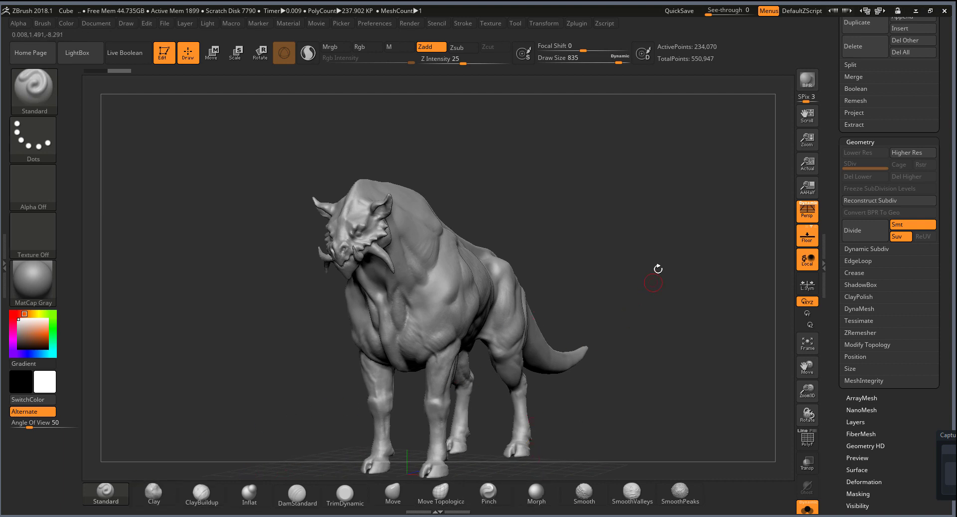
{"action": "left_click_drag", "start_coordinate": [658, 267], "coordinate": [331, 455]}
{"action": "left_click_drag", "start_coordinate": [441, 268], "coordinate": [484, 462]}
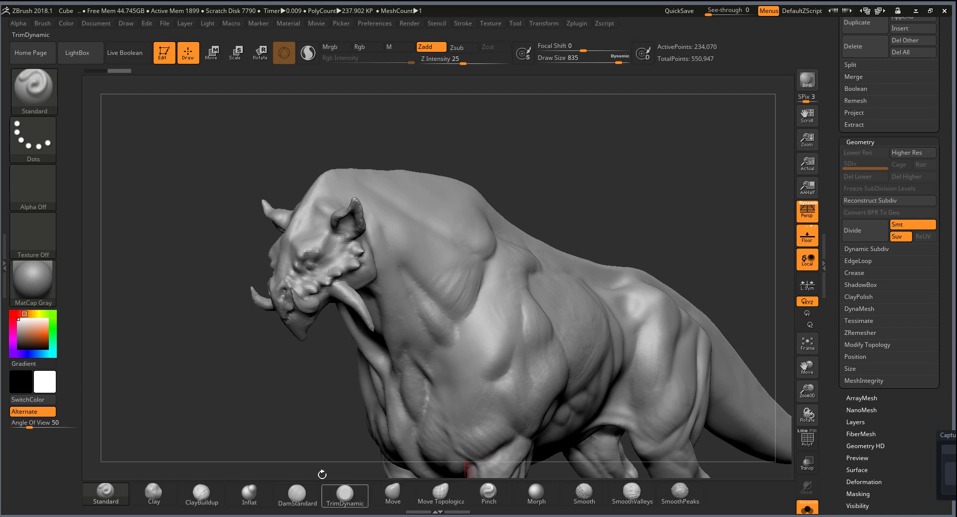
Step: Flatten the back and shoulders with a smaller TrimDynamic brush, smoothing with Shift
{"action": "key", "text": "shift"}
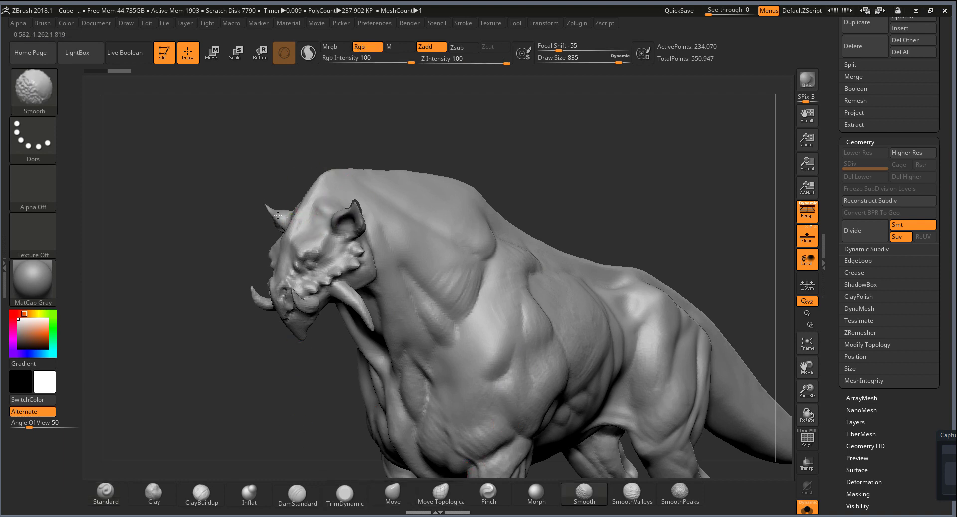
{"action": "left_click_drag", "start_coordinate": [278, 215], "coordinate": [367, 188]}
{"action": "key", "text": "b"}
{"action": "key", "text": "t"}
{"action": "key", "text": "d"}
{"action": "left_click_drag", "start_coordinate": [528, 171], "coordinate": [519, 182]}
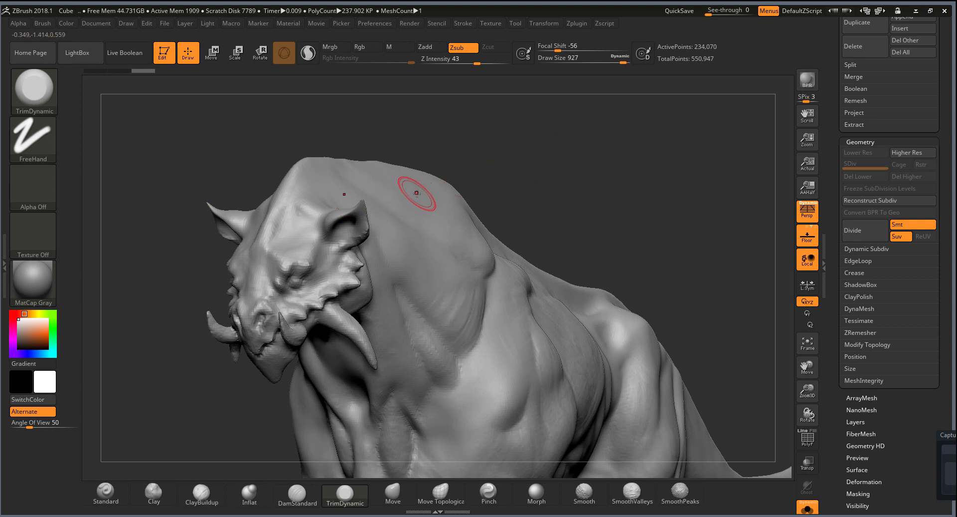
{"action": "mouse_move", "coordinate": [436, 175]}
{"action": "left_mouse_down", "text": "alt"}
{"action": "mouse_move", "coordinate": [593, 72]}
{"action": "mouse_move", "coordinate": [565, 51]}
{"action": "left_mouse_up", "text": "alt"}
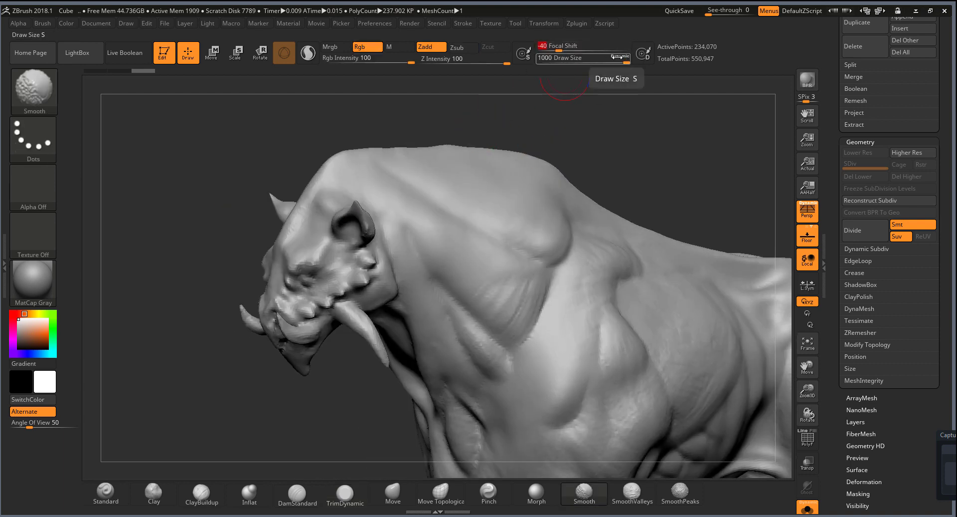
{"action": "left_click_drag", "start_coordinate": [626, 62], "coordinate": [619, 62]}
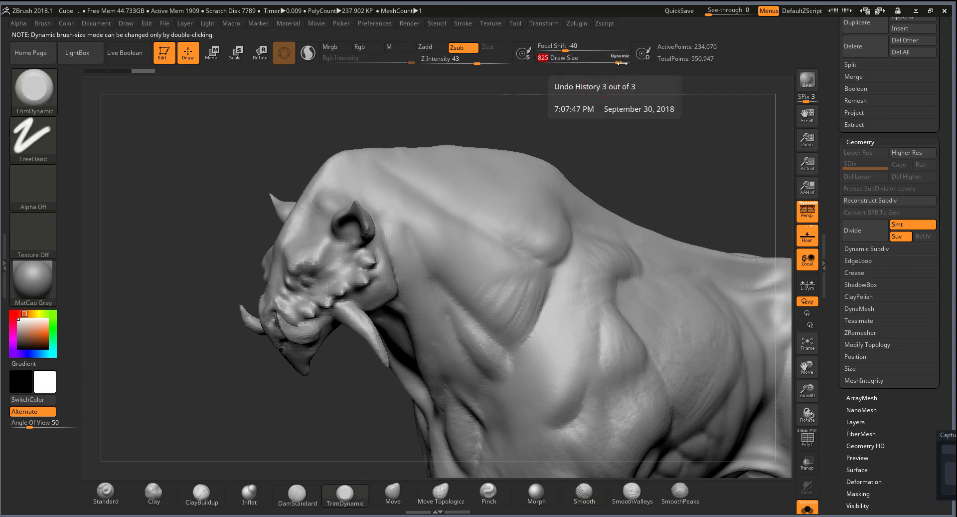
{"action": "key", "text": "shift"}
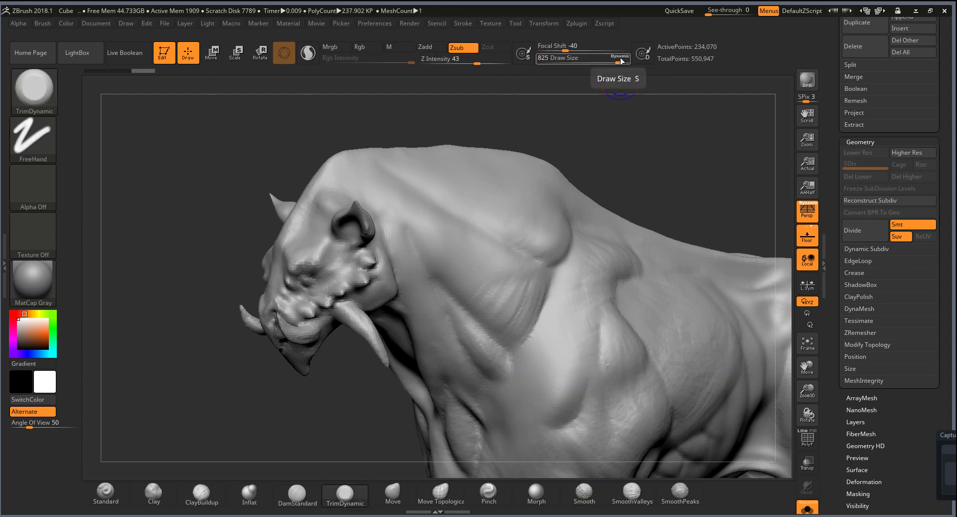
{"action": "left_click_drag", "start_coordinate": [624, 61], "coordinate": [572, 62]}
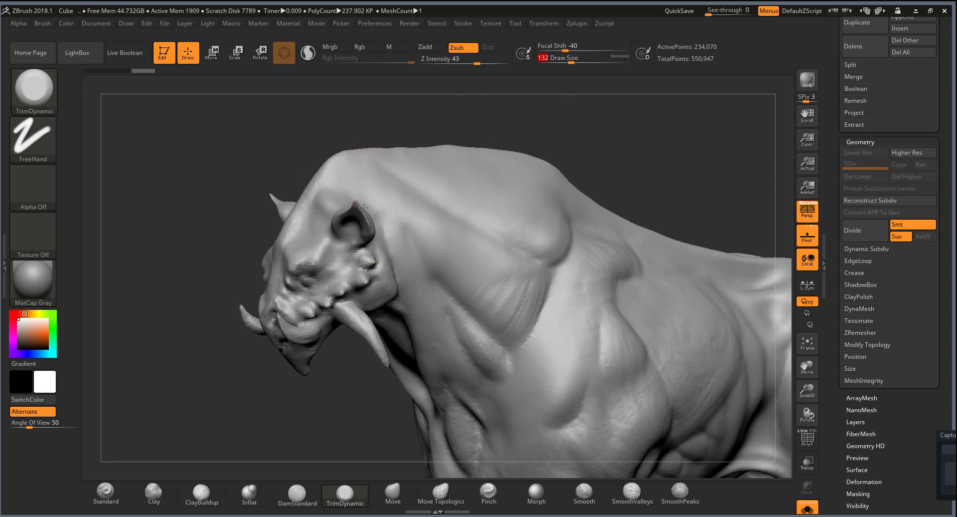
{"action": "mouse_move", "coordinate": [372, 243]}
{"action": "left_mouse_down"}
{"action": "mouse_move", "coordinate": [358, 215]}
{"action": "mouse_move", "coordinate": [362, 234]}
{"action": "left_mouse_up"}
{"action": "key", "text": "s"}
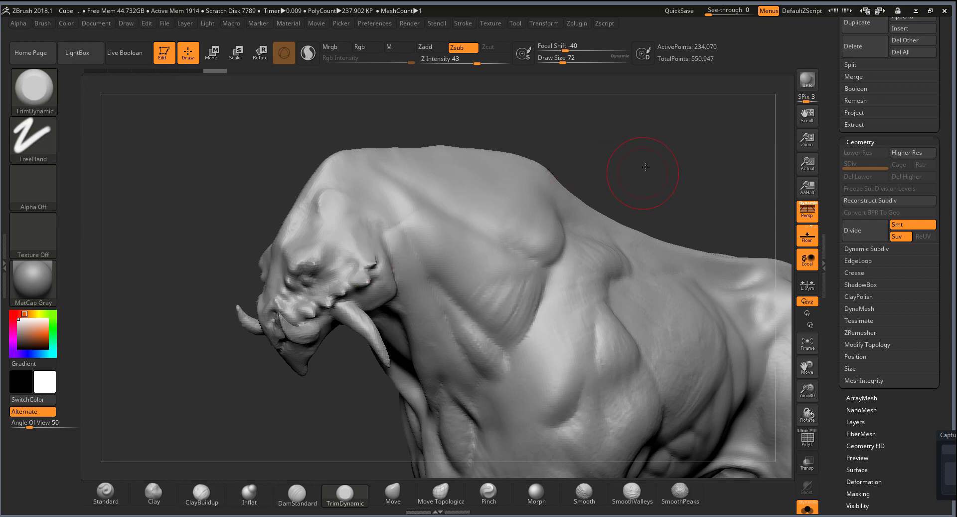
Step: Box-hide the blocks of polygons over the horn with Ctrl+Shift
{"action": "mouse_move", "coordinate": [636, 170]}
{"action": "left_mouse_down"}
{"action": "mouse_move", "coordinate": [513, 222]}
{"action": "mouse_move", "coordinate": [558, 184]}
{"action": "mouse_move", "coordinate": [577, 213]}
{"action": "mouse_move", "coordinate": [573, 235]}
{"action": "mouse_move", "coordinate": [581, 225]}
{"action": "mouse_move", "coordinate": [582, 235]}
{"action": "mouse_move", "coordinate": [424, 203]}
{"action": "left_mouse_up"}
{"action": "left_click_drag", "start_coordinate": [505, 196], "coordinate": [404, 259], "text": "ctrl+alt+shift"}
{"action": "left_click_drag", "start_coordinate": [494, 231], "coordinate": [581, 239]}
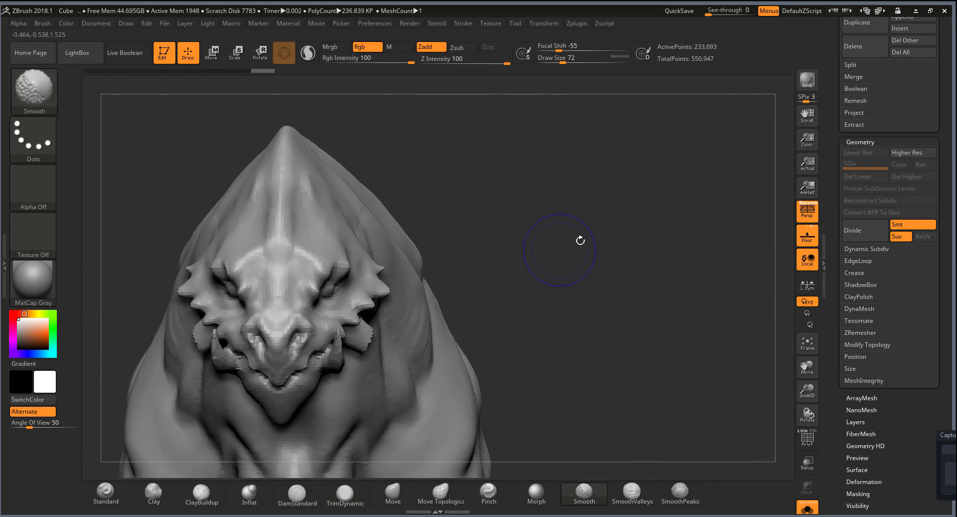
{"action": "left_click_drag", "start_coordinate": [595, 185], "coordinate": [645, 169]}
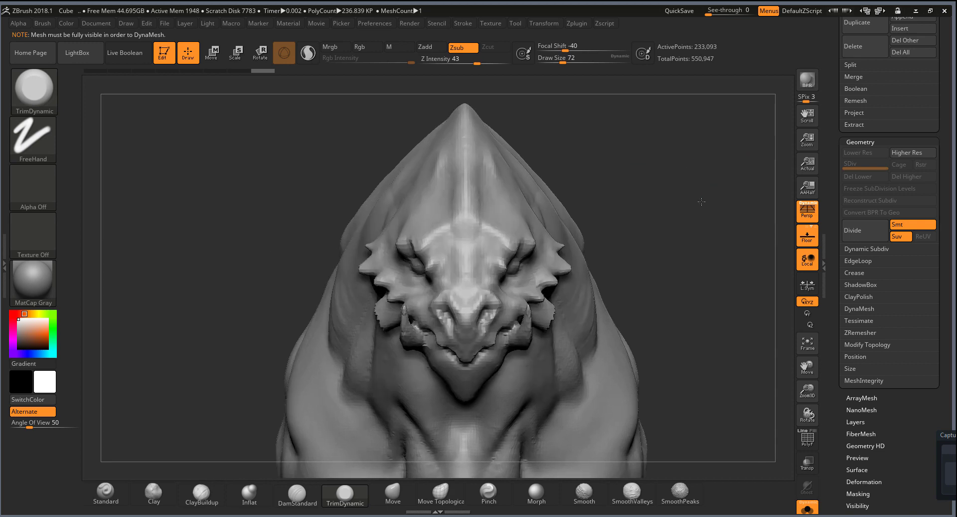
{"action": "left_click_drag", "start_coordinate": [679, 212], "coordinate": [352, 242]}
Step: With wireframe on, pull spikes up from the head and back and a front horn using Move
{"action": "left_click", "coordinate": [816, 445]}
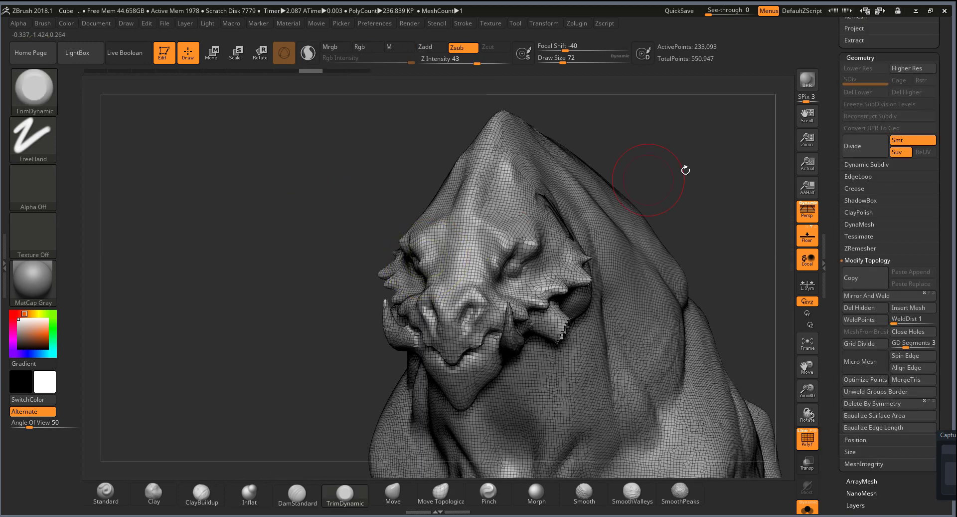
{"action": "mouse_move", "coordinate": [683, 168]}
{"action": "left_mouse_down"}
{"action": "mouse_move", "coordinate": [394, 196]}
{"action": "mouse_move", "coordinate": [424, 194]}
{"action": "mouse_move", "coordinate": [386, 137]}
{"action": "left_mouse_up"}
{"action": "left_click", "coordinate": [393, 491]}
{"action": "left_click_drag", "start_coordinate": [548, 219], "coordinate": [546, 172]}
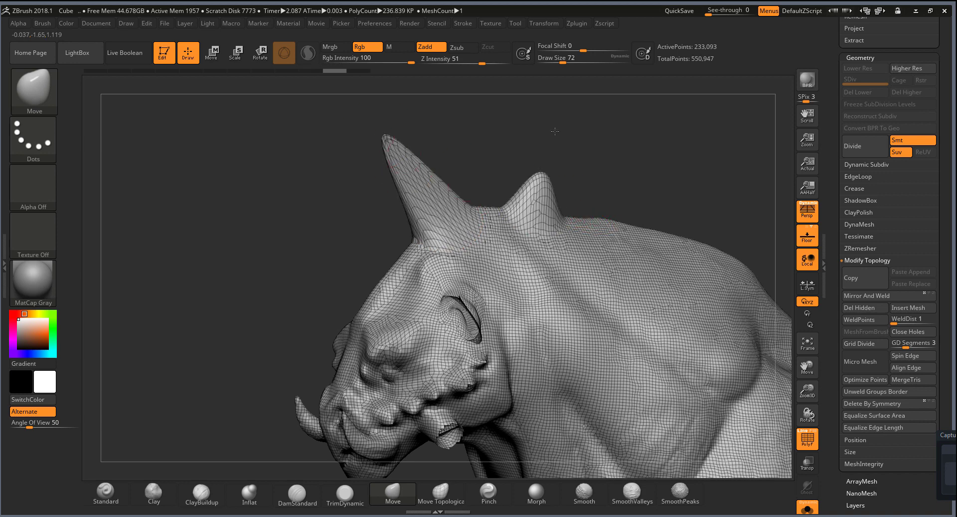
{"action": "left_click_drag", "start_coordinate": [555, 131], "coordinate": [551, 120]}
{"action": "left_click_drag", "start_coordinate": [617, 213], "coordinate": [643, 154]}
{"action": "mouse_move", "coordinate": [369, 274]}
{"action": "left_mouse_down"}
{"action": "mouse_move", "coordinate": [314, 237]}
{"action": "mouse_move", "coordinate": [281, 241]}
{"action": "left_mouse_up"}
{"action": "left_click_drag", "start_coordinate": [228, 272], "coordinate": [695, 288]}
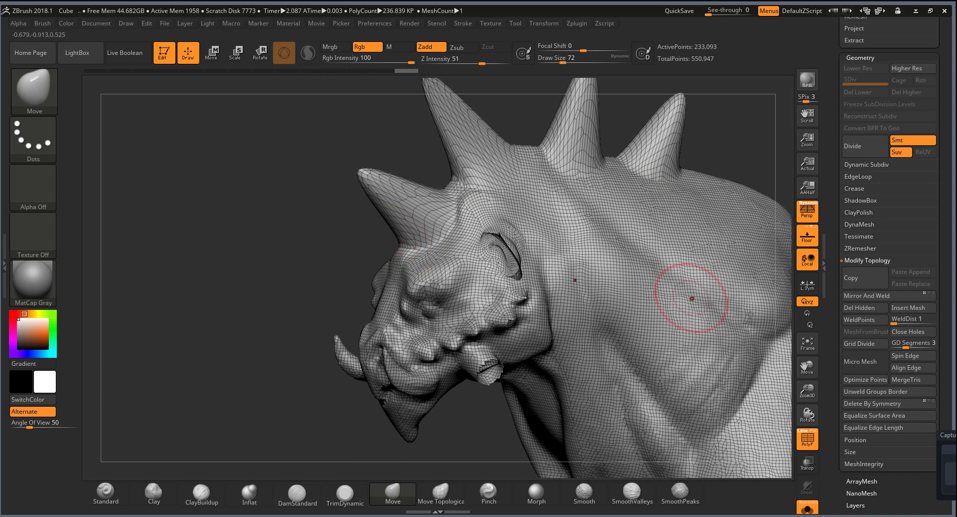
{"action": "left_click", "coordinate": [865, 307]}
Step: Bring the left horn into view, pick the Standard brush, and turn off the wireframe
{"action": "key", "text": "ctrl"}
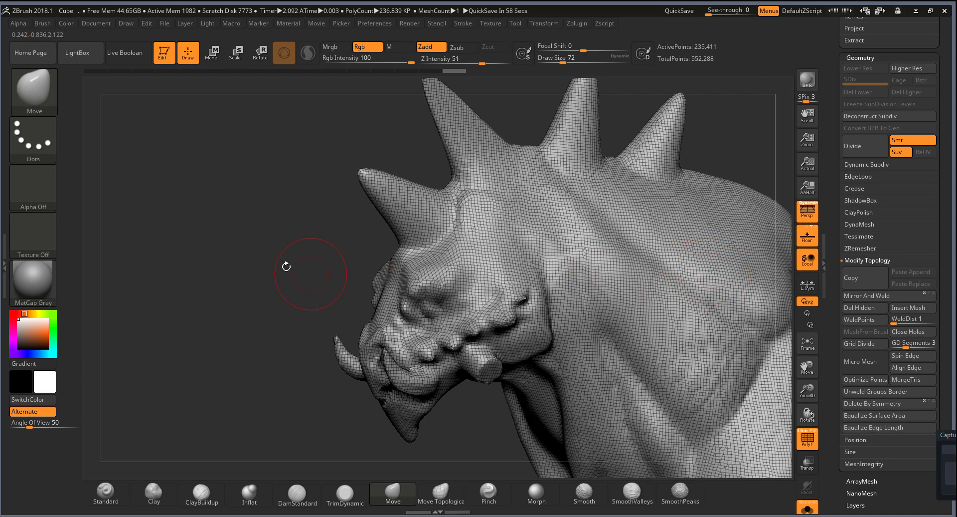
{"action": "mouse_move", "coordinate": [287, 262]}
{"action": "left_mouse_down"}
{"action": "mouse_move", "coordinate": [288, 277]}
{"action": "mouse_move", "coordinate": [152, 345]}
{"action": "left_mouse_up"}
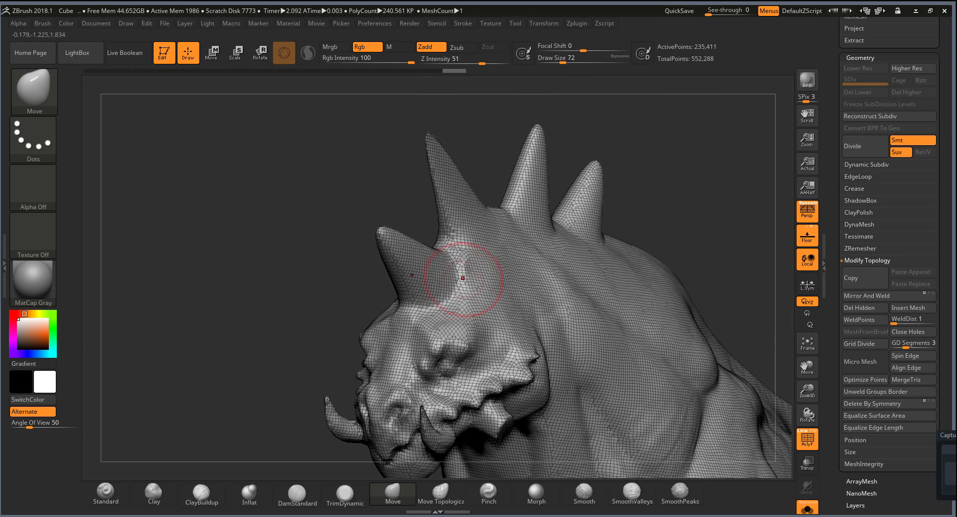
{"action": "left_click_drag", "start_coordinate": [699, 197], "coordinate": [332, 284]}
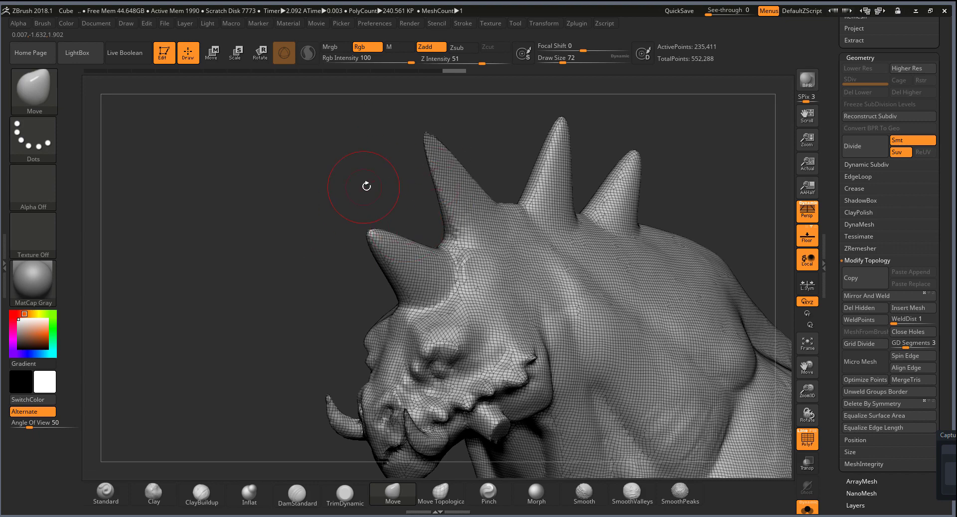
{"action": "mouse_move", "coordinate": [366, 186]}
{"action": "left_mouse_down"}
{"action": "mouse_move", "coordinate": [365, 195]}
{"action": "mouse_move", "coordinate": [348, 153]}
{"action": "mouse_move", "coordinate": [396, 227]}
{"action": "mouse_move", "coordinate": [358, 219]}
{"action": "left_mouse_up"}
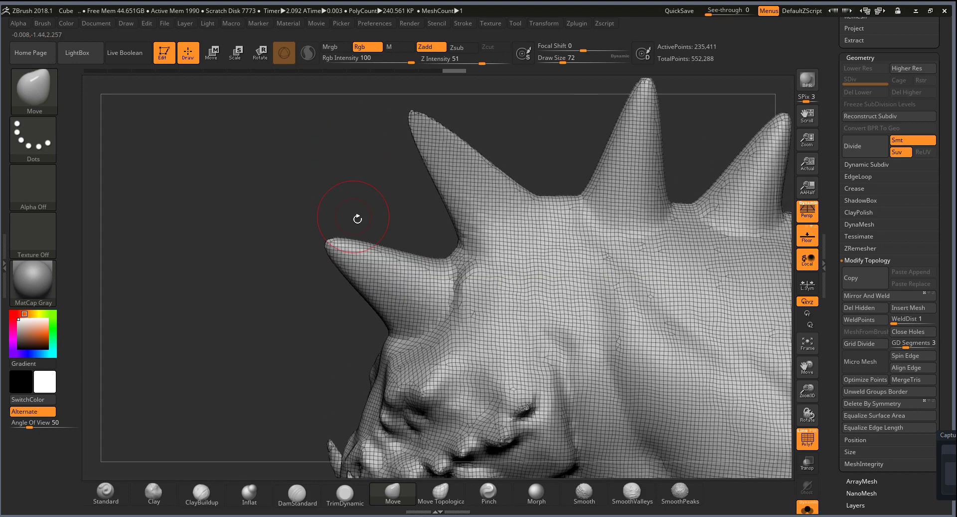
{"action": "left_click", "coordinate": [107, 491]}
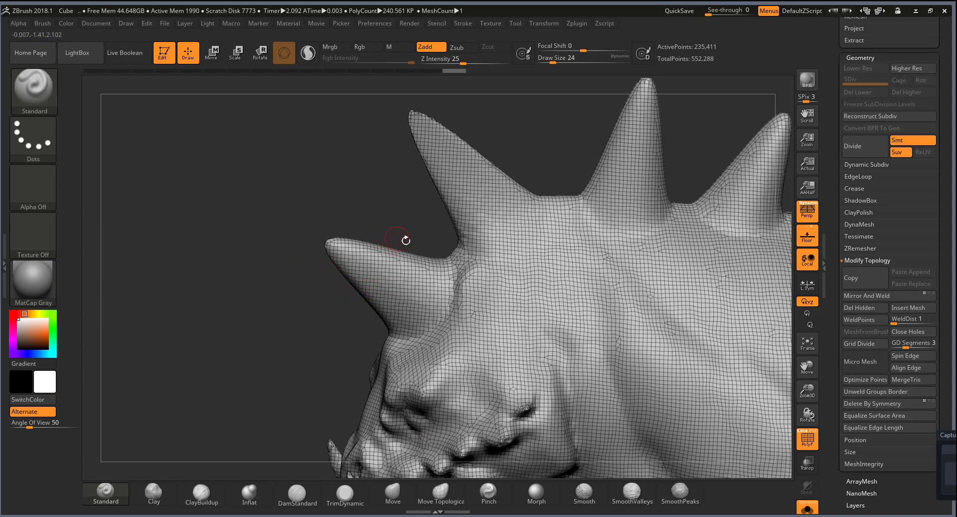
{"action": "left_click_drag", "start_coordinate": [406, 241], "coordinate": [342, 181]}
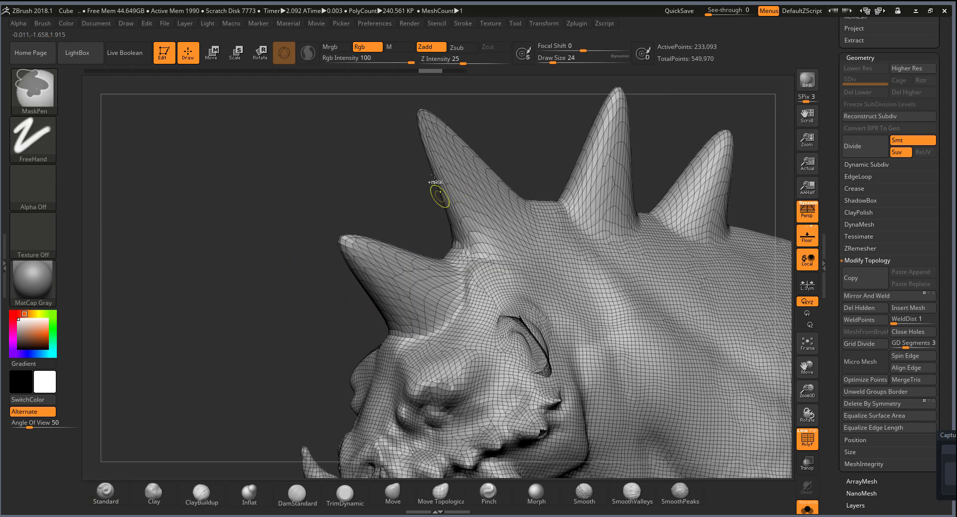
{"action": "left_click", "coordinate": [807, 443]}
Step: Clear the mask and sculpt ridge bands across the left horn from tip to base
{"action": "mouse_move", "coordinate": [375, 277]}
{"action": "left_mouse_down"}
{"action": "mouse_move", "coordinate": [394, 260]}
{"action": "mouse_move", "coordinate": [354, 280]}
{"action": "mouse_move", "coordinate": [399, 257]}
{"action": "mouse_move", "coordinate": [359, 277]}
{"action": "left_mouse_up"}
{"action": "right_click_drag", "start_coordinate": [295, 299], "coordinate": [408, 258], "text": "ctrl"}
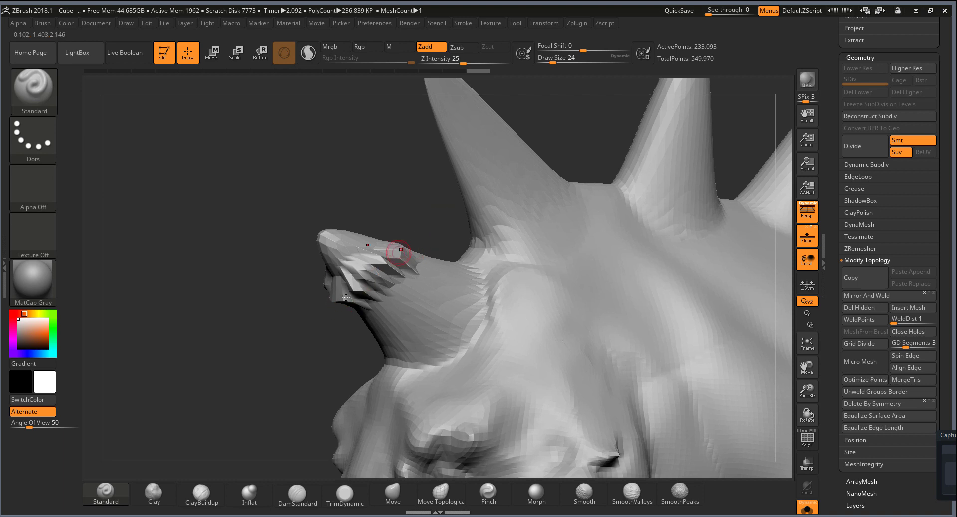
{"action": "left_click_drag", "start_coordinate": [283, 371], "coordinate": [284, 341]}
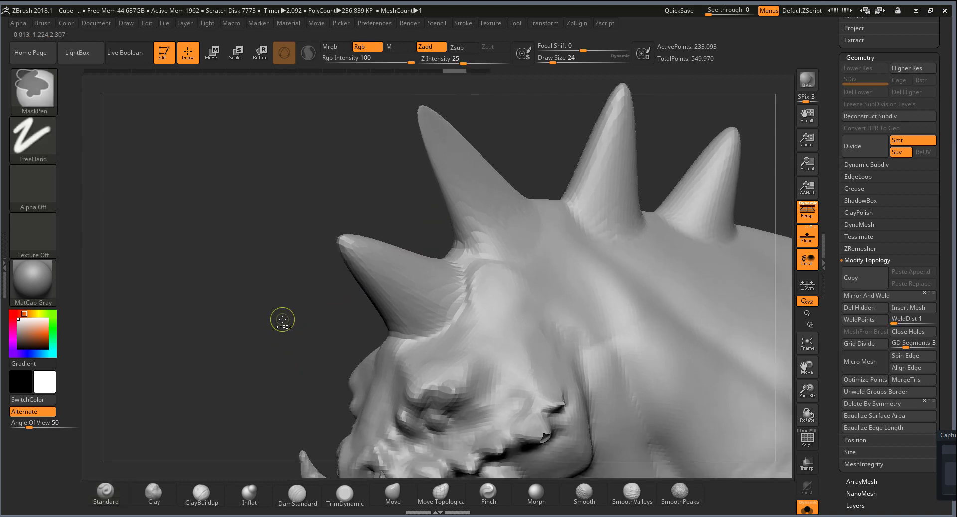
{"action": "left_click_drag", "start_coordinate": [180, 258], "coordinate": [273, 424], "text": "ctrl"}
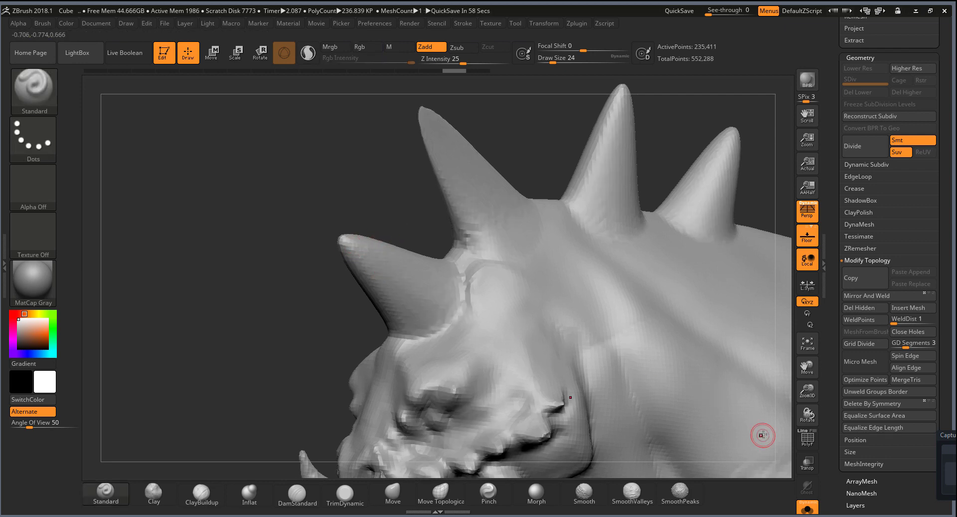
{"action": "left_click", "coordinate": [808, 441]}
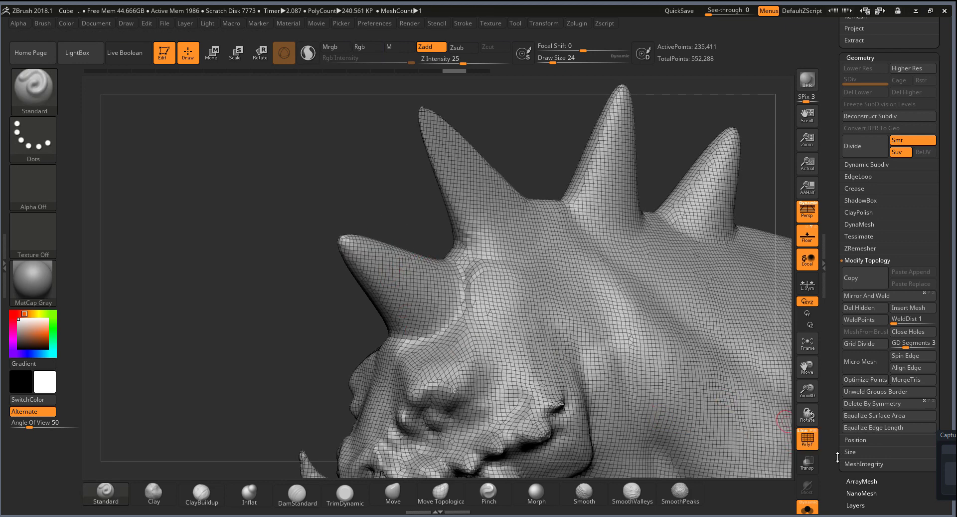
{"action": "left_click", "coordinate": [809, 440]}
{"action": "mouse_move", "coordinate": [385, 251]}
{"action": "left_mouse_down"}
{"action": "mouse_move", "coordinate": [362, 274]}
{"action": "mouse_move", "coordinate": [382, 303]}
{"action": "left_mouse_up"}
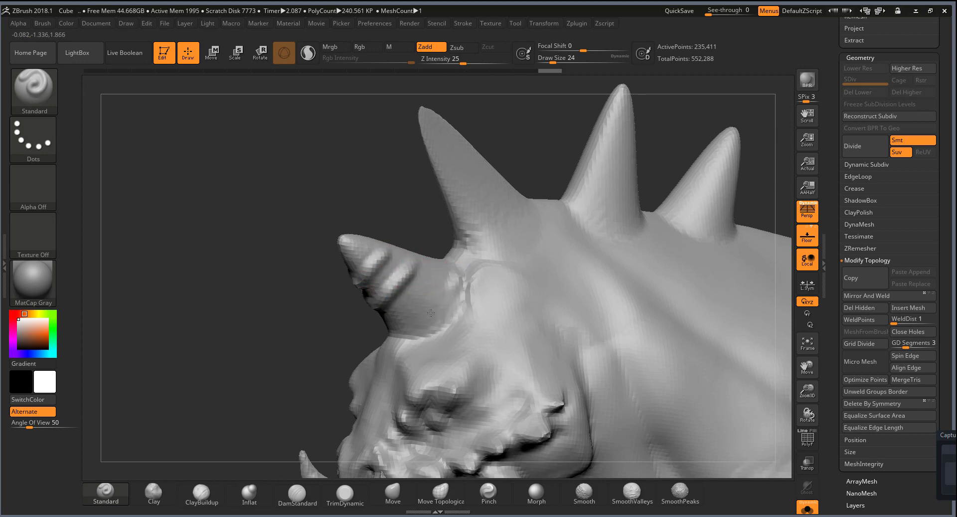
{"action": "mouse_move", "coordinate": [452, 284]}
{"action": "left_mouse_down"}
{"action": "mouse_move", "coordinate": [394, 336]}
{"action": "mouse_move", "coordinate": [295, 274]}
{"action": "mouse_move", "coordinate": [595, 207]}
{"action": "mouse_move", "coordinate": [451, 252]}
{"action": "left_mouse_up"}
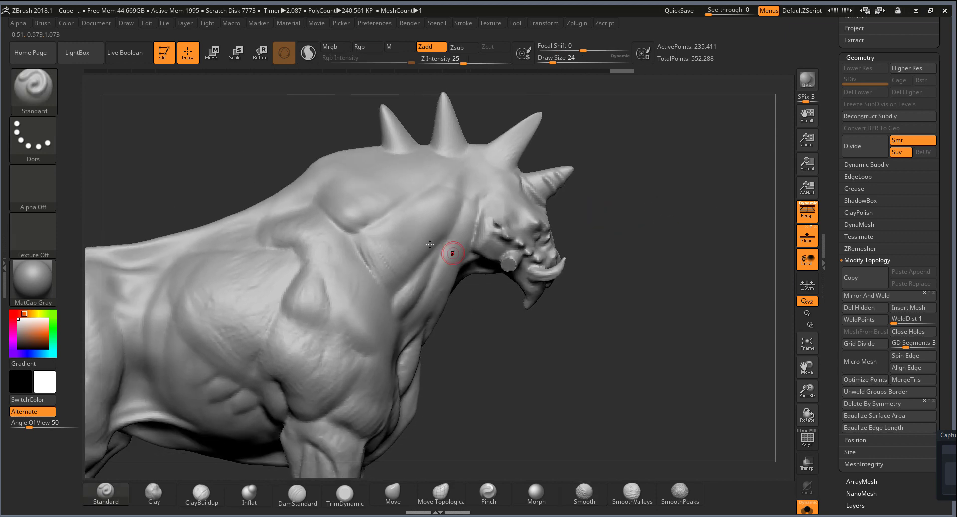
Step: Shift-smooth the head in profile, then select ClayBuildup with Draw Size raised to 56
{"action": "key", "text": "shift"}
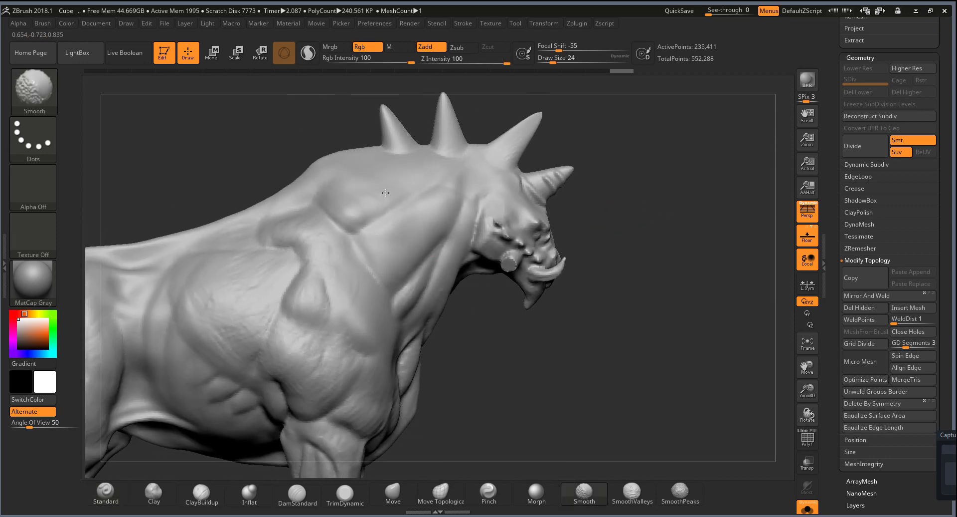
{"action": "mouse_move", "coordinate": [656, 220]}
{"action": "left_mouse_down"}
{"action": "mouse_move", "coordinate": [324, 365]}
{"action": "mouse_move", "coordinate": [406, 273]}
{"action": "left_mouse_up"}
{"action": "key", "text": "shift"}
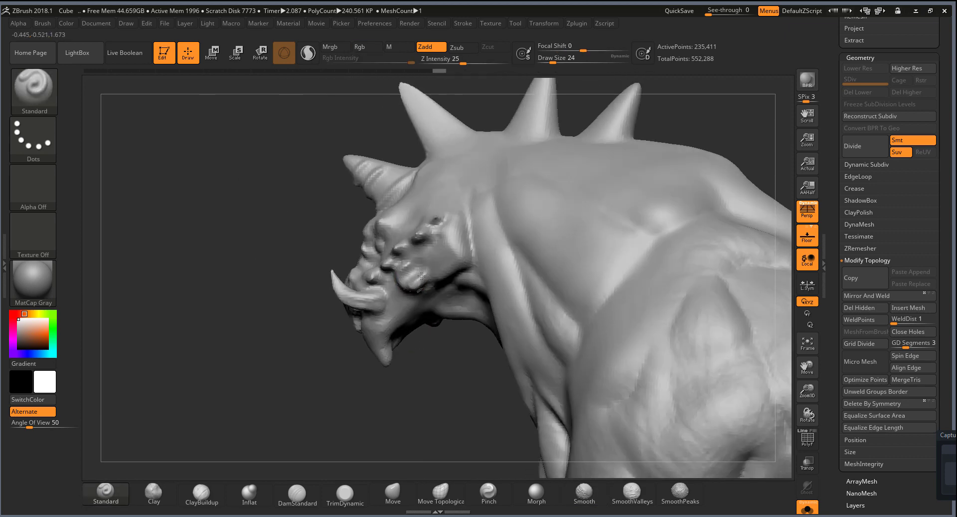
{"action": "key", "text": "shift"}
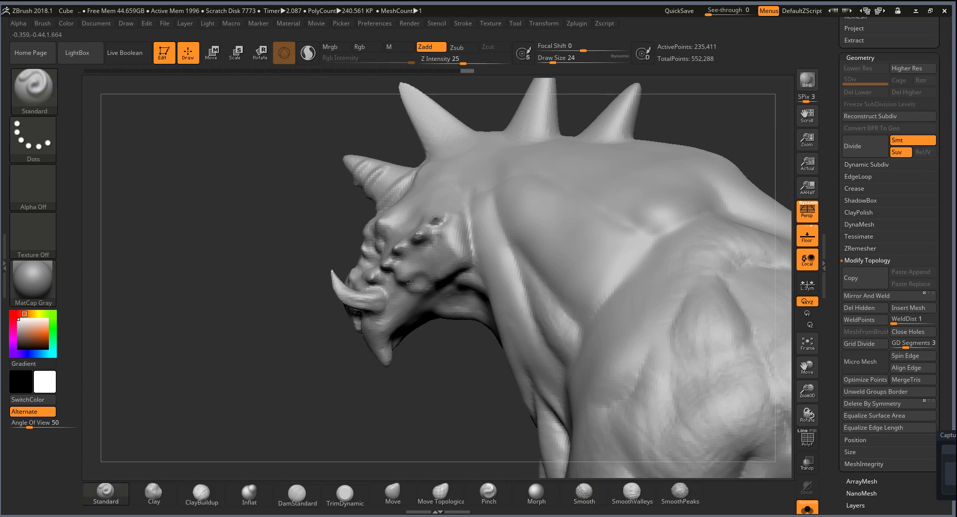
{"action": "left_click_drag", "start_coordinate": [300, 423], "coordinate": [277, 455]}
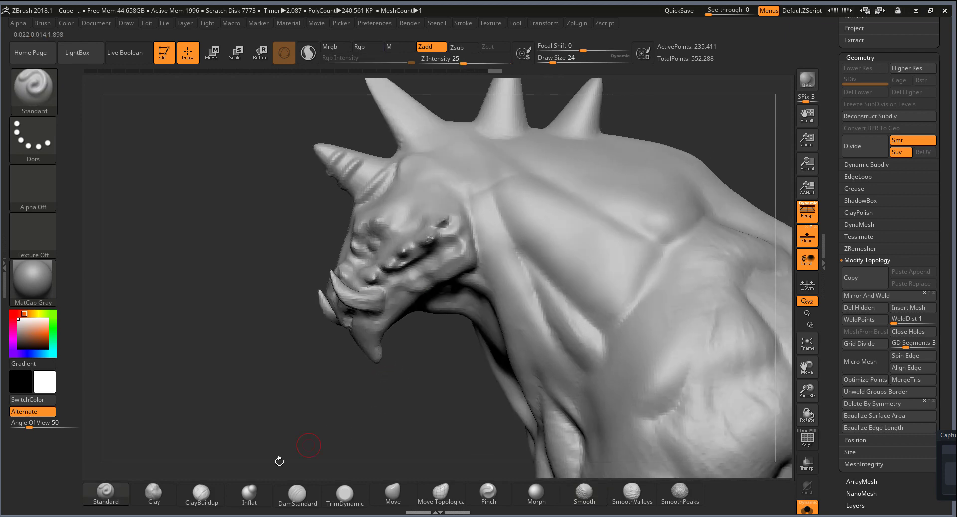
{"action": "left_click", "coordinate": [202, 494]}
{"action": "key", "text": "bracketright"}
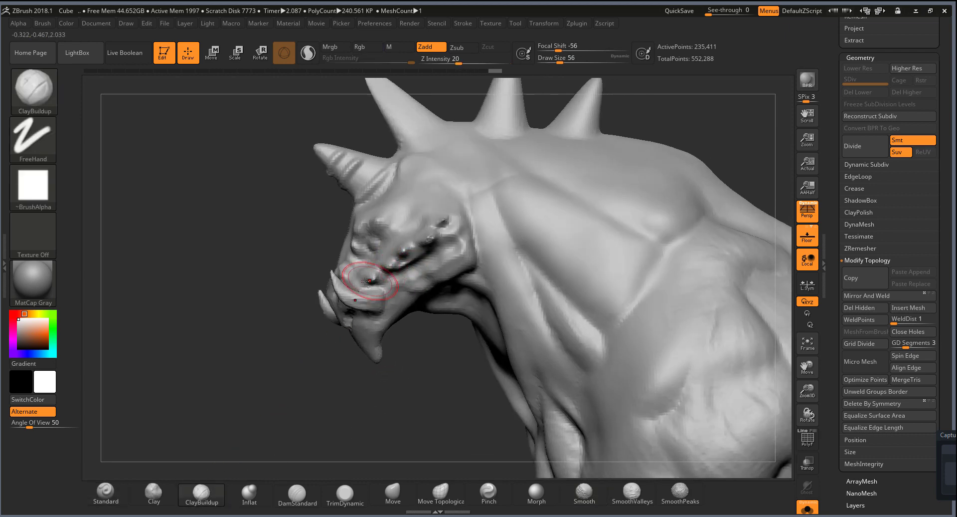
Step: Build clay along the snout ridge into a rounded, bulbous nose
{"action": "mouse_move", "coordinate": [373, 280]}
{"action": "left_mouse_down"}
{"action": "mouse_move", "coordinate": [437, 220]}
{"action": "mouse_move", "coordinate": [406, 277]}
{"action": "mouse_move", "coordinate": [422, 270]}
{"action": "left_mouse_up"}
{"action": "right_click_drag", "start_coordinate": [422, 270], "coordinate": [434, 251]}
{"action": "mouse_move", "coordinate": [449, 219]}
{"action": "left_mouse_down"}
{"action": "mouse_move", "coordinate": [443, 273]}
{"action": "mouse_move", "coordinate": [404, 280]}
{"action": "mouse_move", "coordinate": [439, 232]}
{"action": "mouse_move", "coordinate": [451, 259]}
{"action": "mouse_move", "coordinate": [394, 244]}
{"action": "mouse_move", "coordinate": [377, 277]}
{"action": "left_mouse_up"}
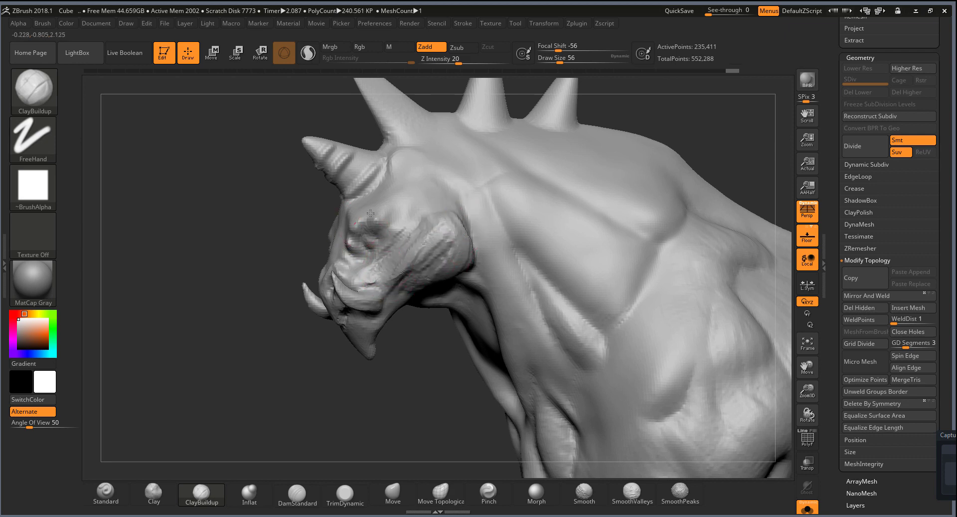
{"action": "right_click_drag", "start_coordinate": [371, 213], "coordinate": [329, 288]}
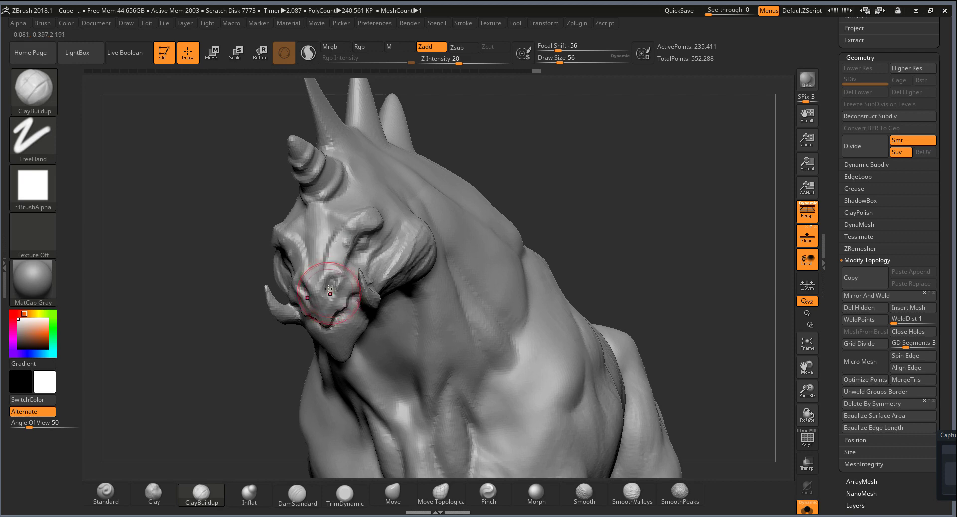
{"action": "mouse_move", "coordinate": [329, 288]}
{"action": "left_mouse_down"}
{"action": "mouse_move", "coordinate": [314, 297]}
{"action": "mouse_move", "coordinate": [329, 292]}
{"action": "left_mouse_up"}
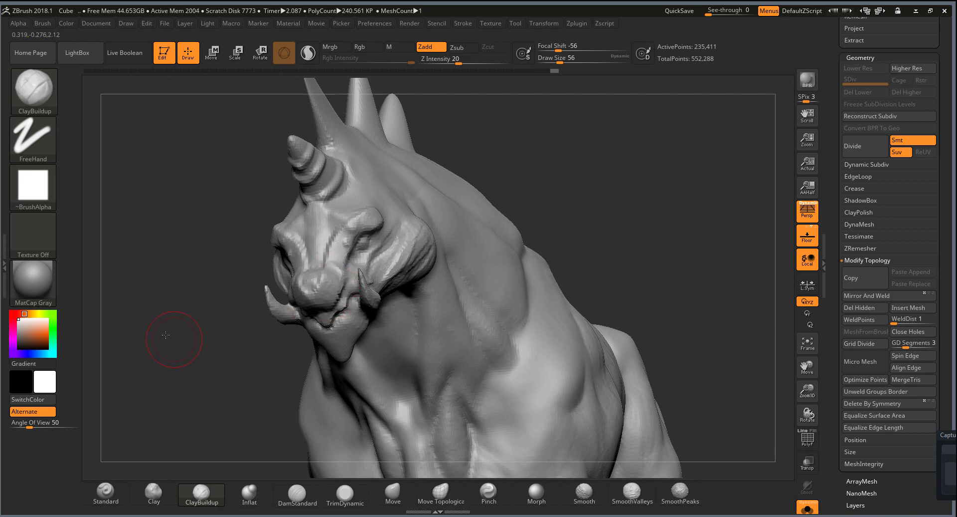
{"action": "mouse_move", "coordinate": [165, 335]}
{"action": "left_mouse_down"}
{"action": "mouse_move", "coordinate": [549, 186]}
{"action": "mouse_move", "coordinate": [327, 298]}
{"action": "mouse_move", "coordinate": [339, 352]}
{"action": "left_mouse_up"}
Step: Reshape the nose and lips with clay and smooth the front of the snout
{"action": "left_click_drag", "start_coordinate": [319, 309], "coordinate": [337, 357]}
{"action": "mouse_move", "coordinate": [459, 288]}
{"action": "left_mouse_down"}
{"action": "mouse_move", "coordinate": [315, 308]}
{"action": "mouse_move", "coordinate": [312, 349]}
{"action": "mouse_move", "coordinate": [379, 319]}
{"action": "left_mouse_up"}
{"action": "mouse_move", "coordinate": [319, 322]}
{"action": "left_mouse_down"}
{"action": "mouse_move", "coordinate": [329, 359]}
{"action": "mouse_move", "coordinate": [308, 374]}
{"action": "mouse_move", "coordinate": [321, 321]}
{"action": "mouse_move", "coordinate": [327, 369]}
{"action": "mouse_move", "coordinate": [324, 349]}
{"action": "left_mouse_up"}
{"action": "mouse_move", "coordinate": [384, 363]}
{"action": "left_mouse_down"}
{"action": "mouse_move", "coordinate": [300, 308]}
{"action": "mouse_move", "coordinate": [324, 279]}
{"action": "mouse_move", "coordinate": [324, 369]}
{"action": "left_mouse_up"}
{"action": "left_click_drag", "start_coordinate": [439, 369], "coordinate": [359, 339]}
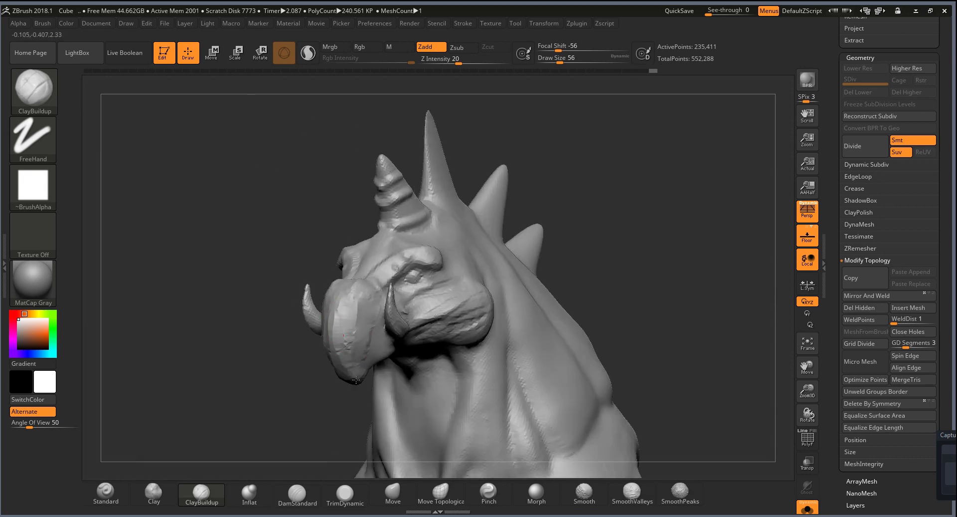
{"action": "left_click_drag", "start_coordinate": [356, 379], "coordinate": [357, 296]}
{"action": "mouse_move", "coordinate": [317, 391]}
{"action": "left_mouse_down"}
{"action": "mouse_move", "coordinate": [379, 436]}
{"action": "mouse_move", "coordinate": [383, 331]}
{"action": "left_mouse_up"}
{"action": "left_click", "coordinate": [392, 491]}
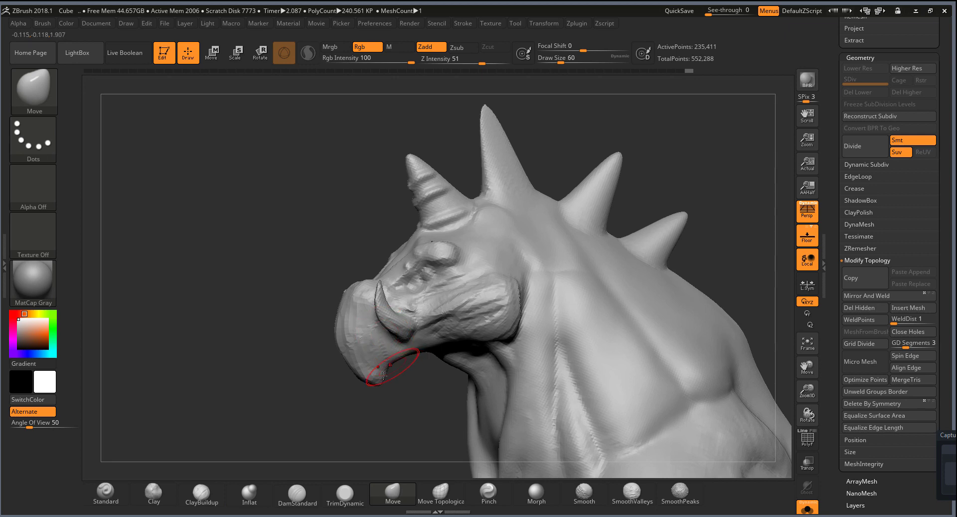
Step: Undo the two latest jaw edits and turn the head to a three-quarter view
{"action": "mouse_move", "coordinate": [383, 375]}
{"action": "left_mouse_down"}
{"action": "mouse_move", "coordinate": [389, 357]}
{"action": "mouse_move", "coordinate": [349, 373]}
{"action": "mouse_move", "coordinate": [396, 354]}
{"action": "left_mouse_up"}
{"action": "key", "text": "ctrl+z"}
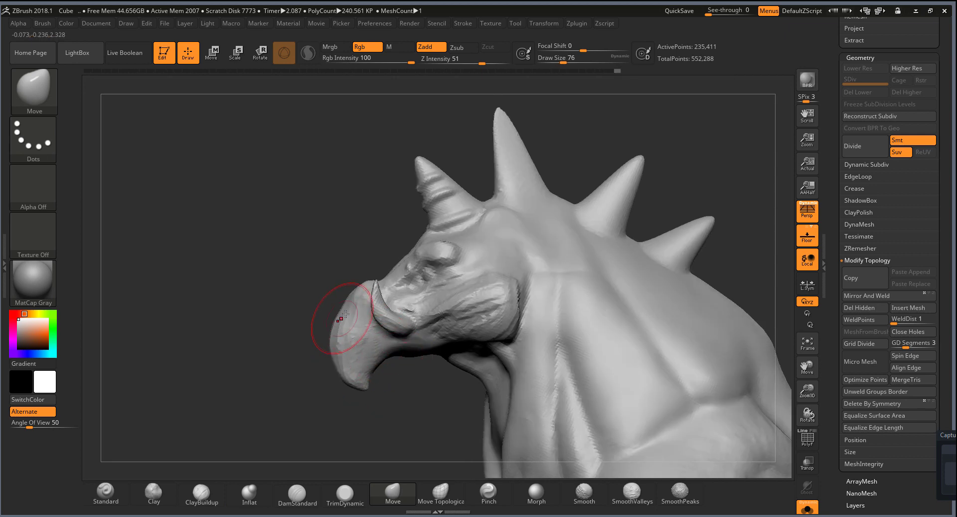
{"action": "key", "text": "ctrl+z"}
{"action": "key", "text": "ctrl+z"}
{"action": "key", "text": "ctrl+z"}
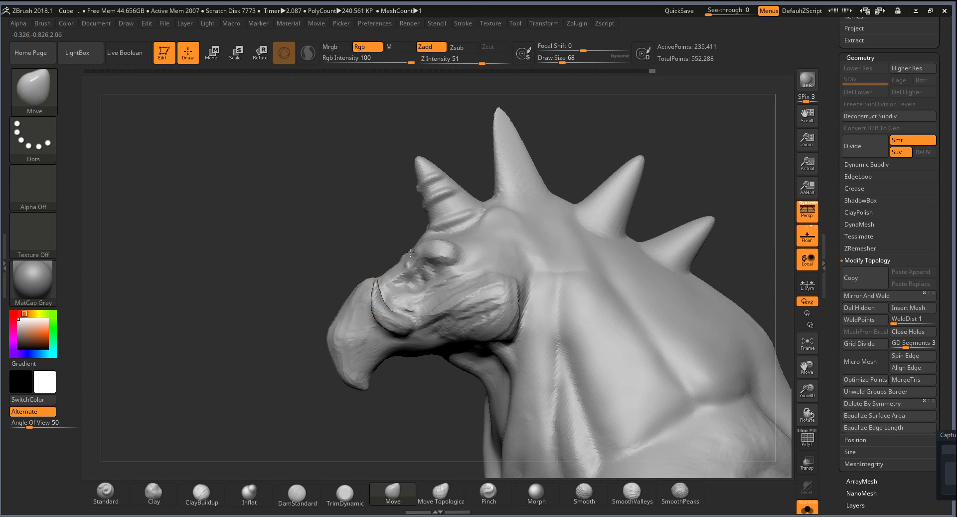
{"action": "left_click_drag", "start_coordinate": [370, 299], "coordinate": [406, 267]}
{"action": "mouse_move", "coordinate": [567, 214]}
{"action": "left_mouse_down"}
{"action": "mouse_move", "coordinate": [568, 234]}
{"action": "mouse_move", "coordinate": [646, 334]}
{"action": "left_mouse_up"}
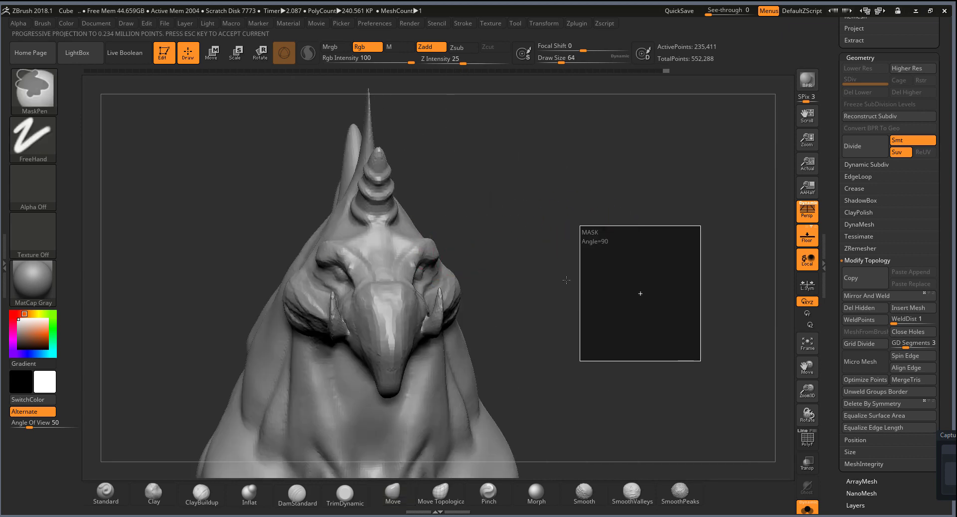
{"action": "left_click_drag", "start_coordinate": [551, 267], "coordinate": [607, 285]}
Step: Briefly show PolyFrame, zoom in on the head's side, and select the ClayBuildup brush
{"action": "left_click", "coordinate": [804, 443]}
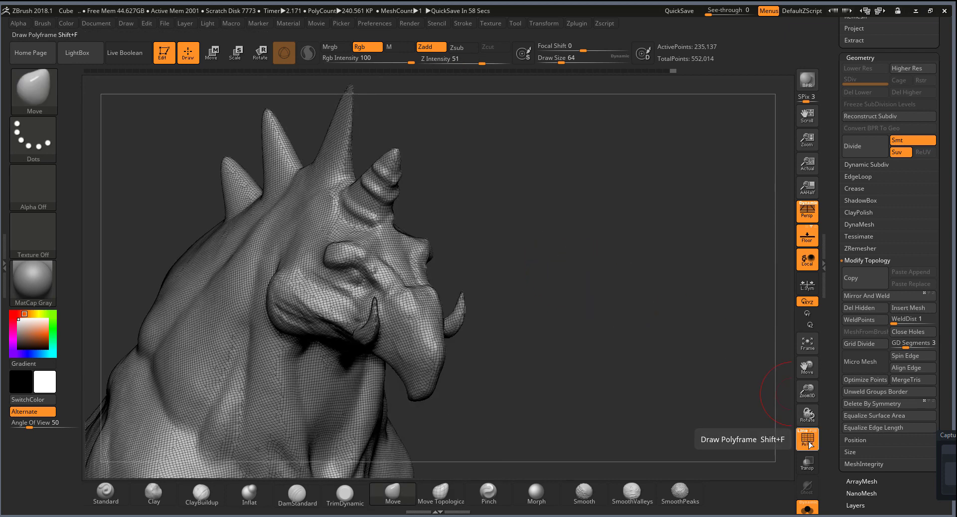
{"action": "mouse_move", "coordinate": [536, 352]}
{"action": "left_mouse_down", "text": "alt"}
{"action": "mouse_move", "coordinate": [685, 303]}
{"action": "mouse_move", "coordinate": [444, 278]}
{"action": "mouse_move", "coordinate": [473, 329]}
{"action": "mouse_move", "coordinate": [564, 344]}
{"action": "left_mouse_up", "text": "alt"}
{"action": "key", "text": "shift+f"}
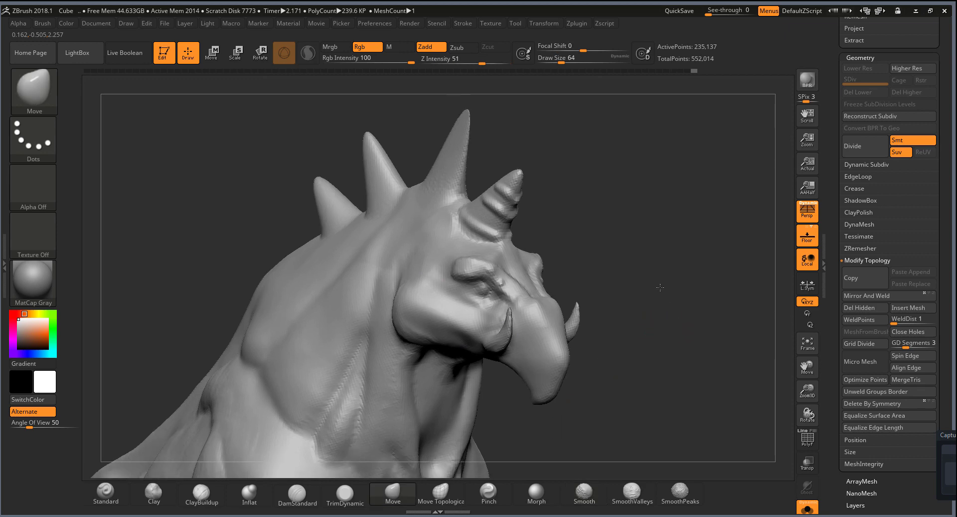
{"action": "mouse_move", "coordinate": [584, 430]}
{"action": "left_mouse_down"}
{"action": "mouse_move", "coordinate": [637, 277]}
{"action": "mouse_move", "coordinate": [693, 368]}
{"action": "mouse_move", "coordinate": [677, 201]}
{"action": "left_mouse_up"}
{"action": "left_click_drag", "start_coordinate": [604, 218], "coordinate": [535, 280], "text": "alt"}
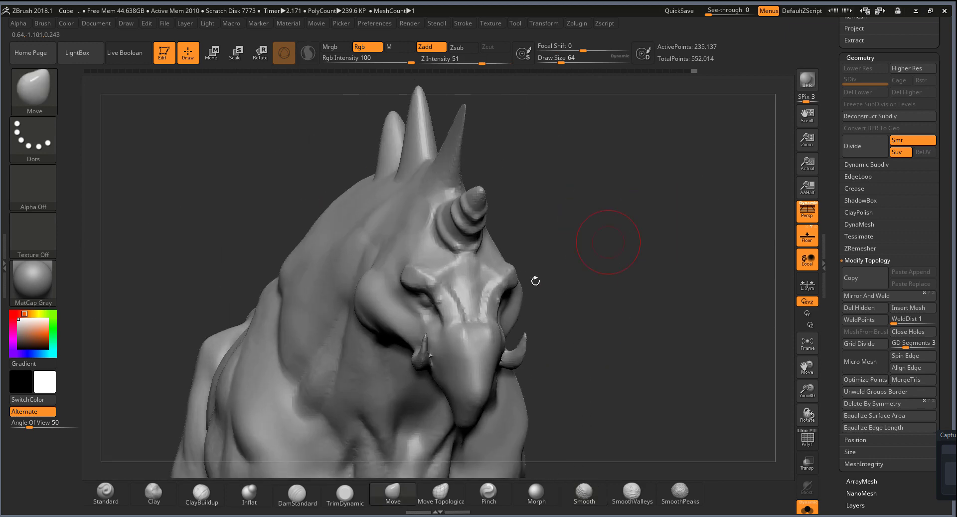
{"action": "left_click_drag", "start_coordinate": [550, 319], "coordinate": [793, 185]}
{"action": "left_click_drag", "start_coordinate": [461, 289], "coordinate": [396, 193]}
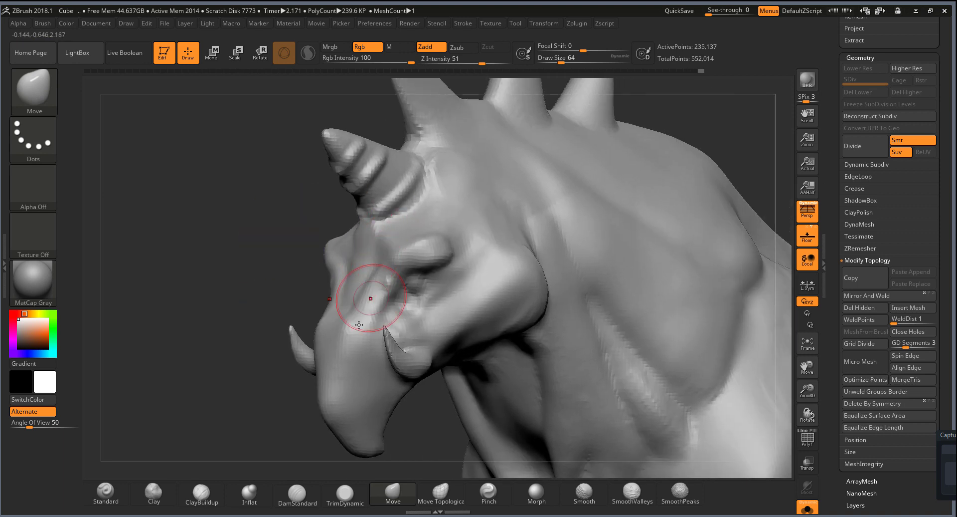
{"action": "left_click", "coordinate": [220, 505]}
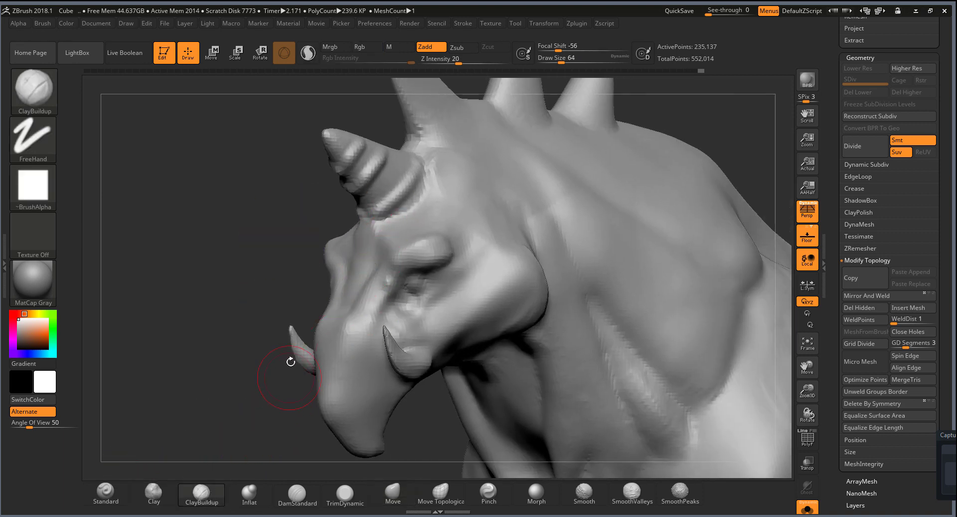
Step: At draw size 40, build up clay ridges on the eyelid and the snout below the eye
{"action": "key", "text": "bracketright"}
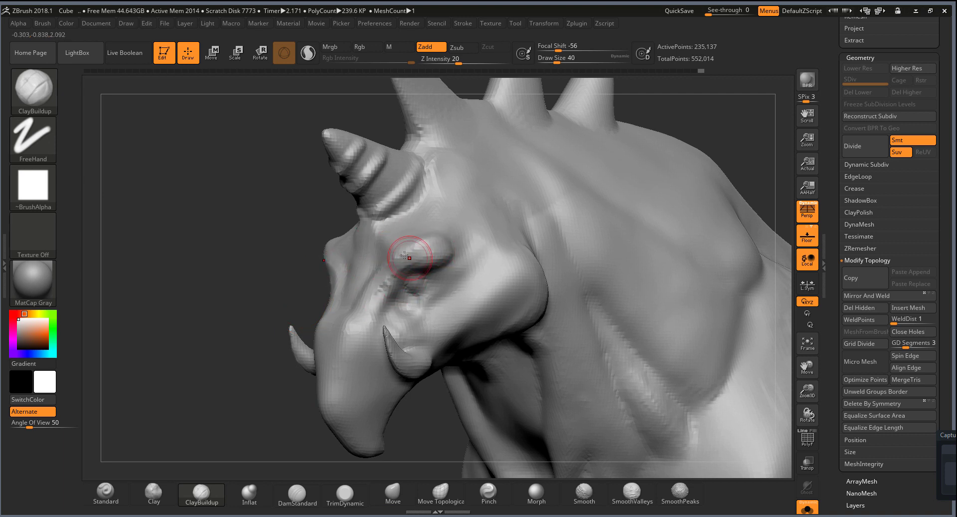
{"action": "mouse_move", "coordinate": [404, 255]}
{"action": "left_mouse_down"}
{"action": "mouse_move", "coordinate": [431, 255]}
{"action": "mouse_move", "coordinate": [424, 250]}
{"action": "left_mouse_up"}
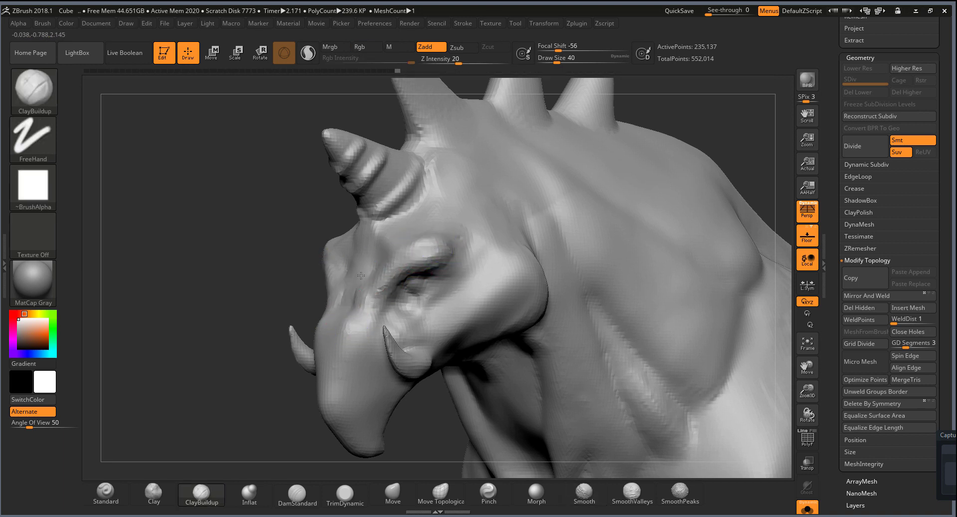
{"action": "mouse_move", "coordinate": [361, 275]}
{"action": "left_mouse_down"}
{"action": "mouse_move", "coordinate": [364, 314]}
{"action": "mouse_move", "coordinate": [346, 277]}
{"action": "mouse_move", "coordinate": [360, 308]}
{"action": "mouse_move", "coordinate": [400, 299]}
{"action": "mouse_move", "coordinate": [373, 298]}
{"action": "mouse_move", "coordinate": [394, 298]}
{"action": "mouse_move", "coordinate": [415, 268]}
{"action": "left_mouse_up"}
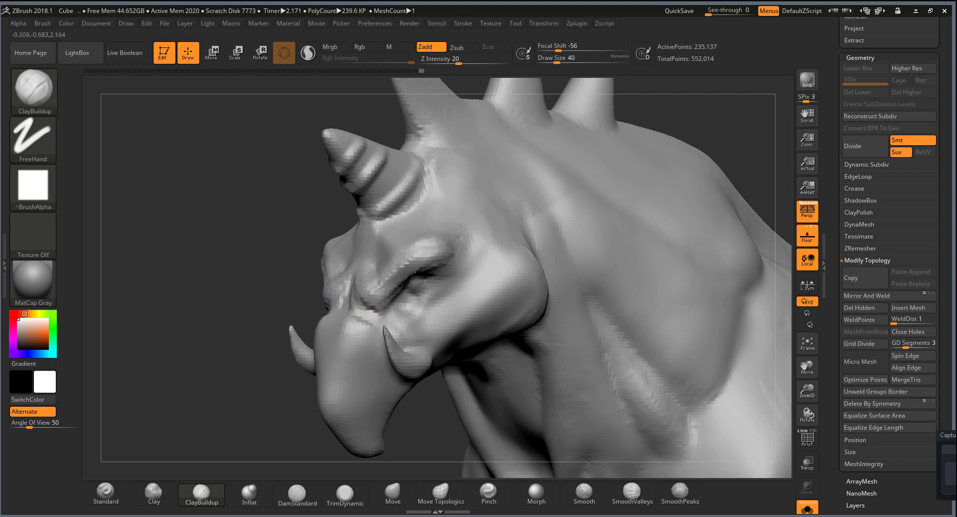
{"action": "mouse_move", "coordinate": [369, 301]}
{"action": "left_mouse_down"}
{"action": "mouse_move", "coordinate": [344, 315]}
{"action": "mouse_move", "coordinate": [386, 321]}
{"action": "left_mouse_up"}
{"action": "left_click_drag", "start_coordinate": [339, 299], "coordinate": [369, 349]}
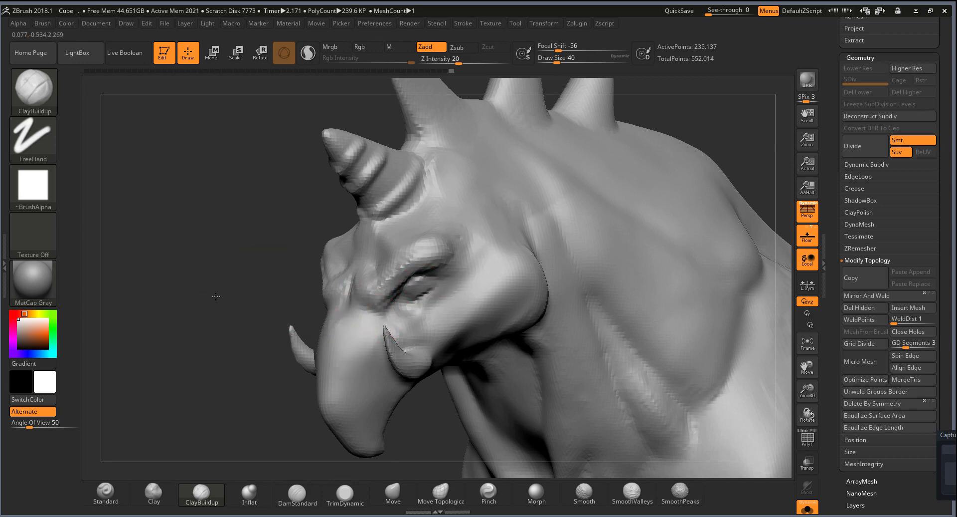
{"action": "left_click_drag", "start_coordinate": [508, 99], "coordinate": [396, 197], "text": "alt"}
{"action": "left_click_drag", "start_coordinate": [951, 193], "coordinate": [950, 103]}
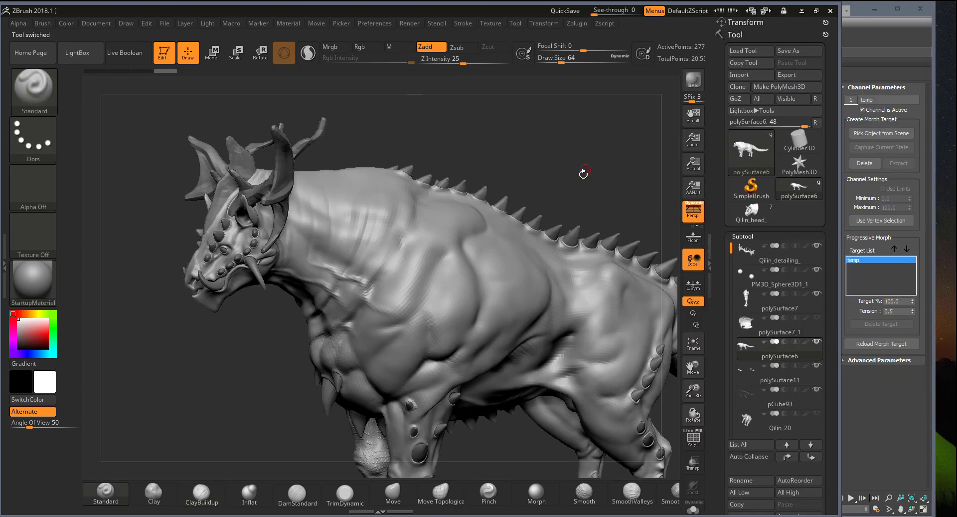
Step: Drop the detailed qilin body a subdivision level, show PolyFrame without polygroups, and Solo it
{"action": "left_click_drag", "start_coordinate": [582, 174], "coordinate": [579, 131]}
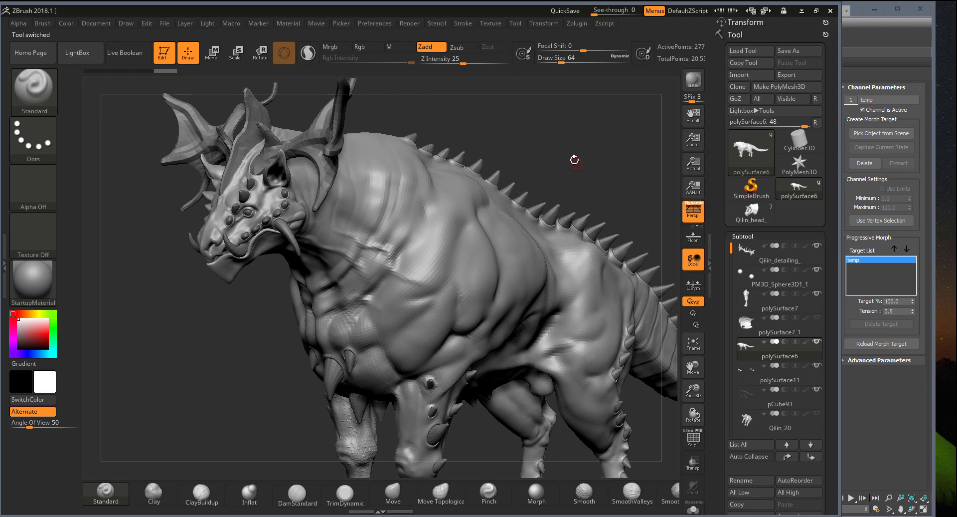
{"action": "left_click_drag", "start_coordinate": [575, 160], "coordinate": [667, 457]}
{"action": "key", "text": "shift"}
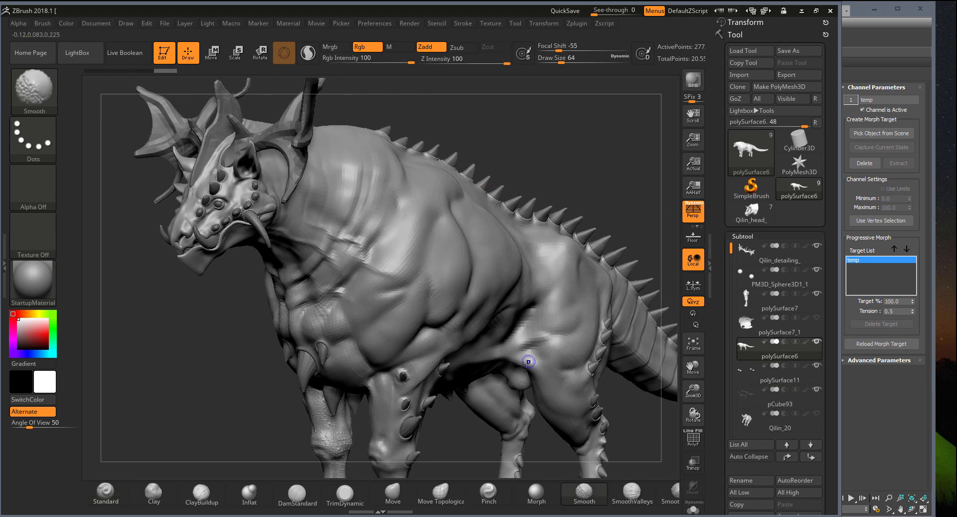
{"action": "key", "text": "shift+d"}
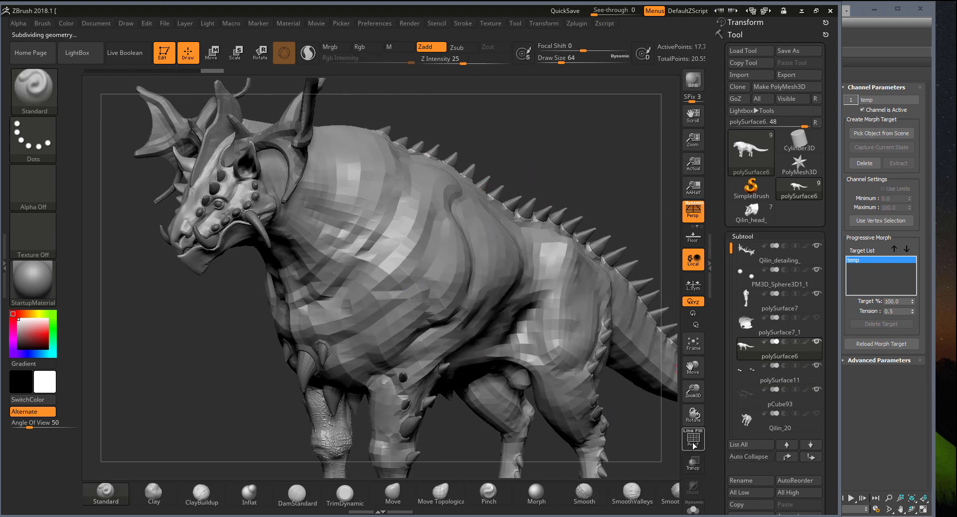
{"action": "left_click", "coordinate": [694, 445]}
{"action": "left_click_drag", "start_coordinate": [556, 165], "coordinate": [559, 210], "text": "alt"}
{"action": "left_click", "coordinate": [702, 432]}
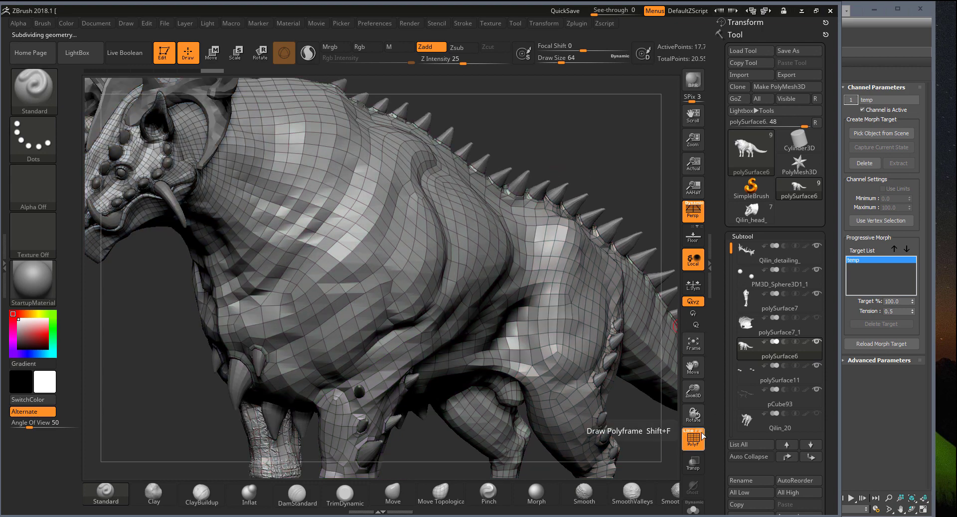
{"action": "left_click", "coordinate": [693, 511]}
Step: Orbit and zoom to a three-quarter, side-on view of the head and neck
{"action": "mouse_move", "coordinate": [519, 133]}
{"action": "left_mouse_down"}
{"action": "mouse_move", "coordinate": [349, 250]}
{"action": "mouse_move", "coordinate": [256, 388]}
{"action": "left_mouse_up"}
{"action": "left_click_drag", "start_coordinate": [256, 346], "coordinate": [289, 258], "text": "alt"}
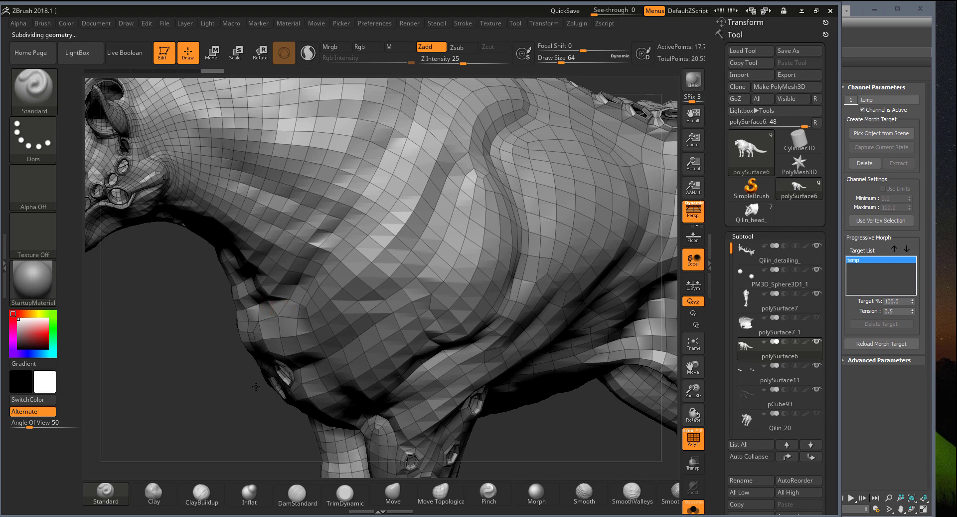
{"action": "left_click_drag", "start_coordinate": [256, 387], "coordinate": [312, 344], "text": "alt"}
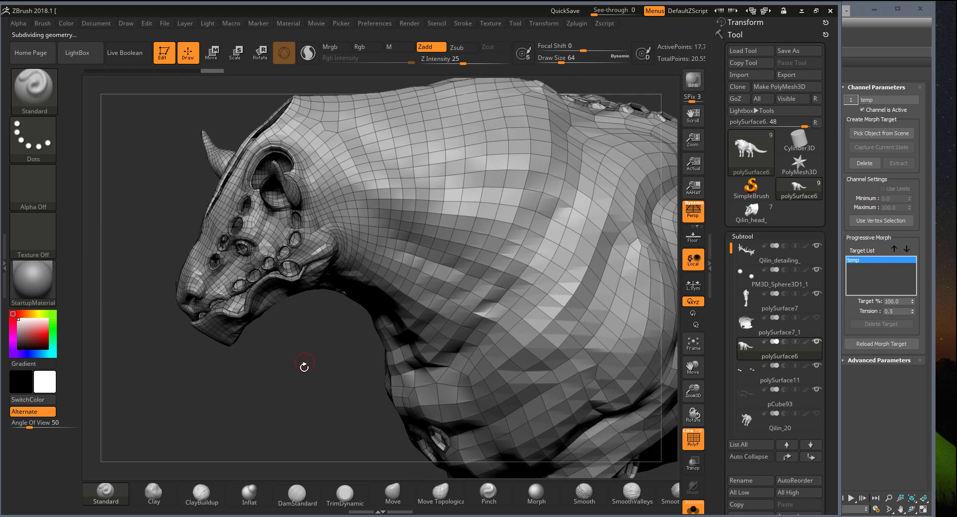
{"action": "mouse_move", "coordinate": [287, 360]}
{"action": "left_mouse_down"}
{"action": "mouse_move", "coordinate": [305, 365]}
{"action": "mouse_move", "coordinate": [293, 391]}
{"action": "mouse_move", "coordinate": [292, 332]}
{"action": "left_mouse_up"}
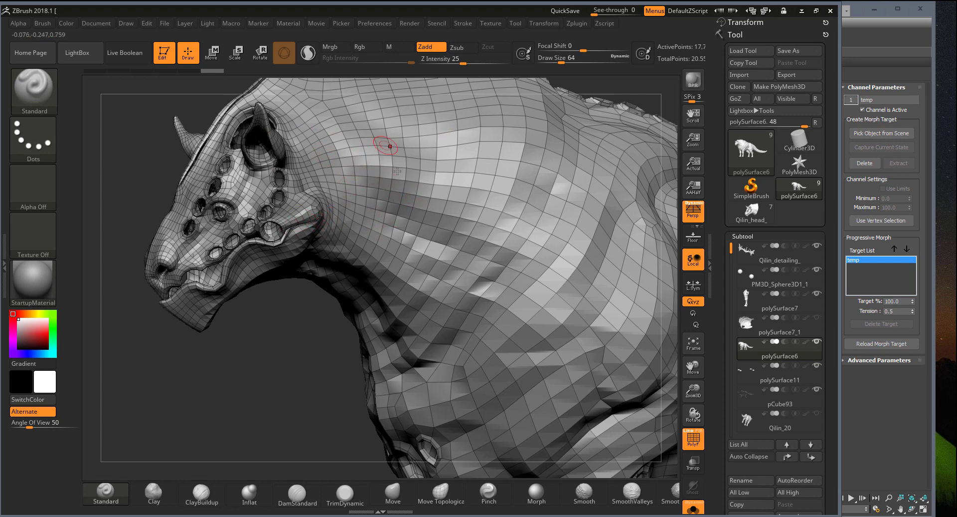
{"action": "mouse_move", "coordinate": [258, 368]}
{"action": "left_mouse_down"}
{"action": "mouse_move", "coordinate": [289, 369]}
{"action": "mouse_move", "coordinate": [343, 406]}
{"action": "mouse_move", "coordinate": [321, 412]}
{"action": "mouse_move", "coordinate": [369, 222]}
{"action": "left_mouse_up"}
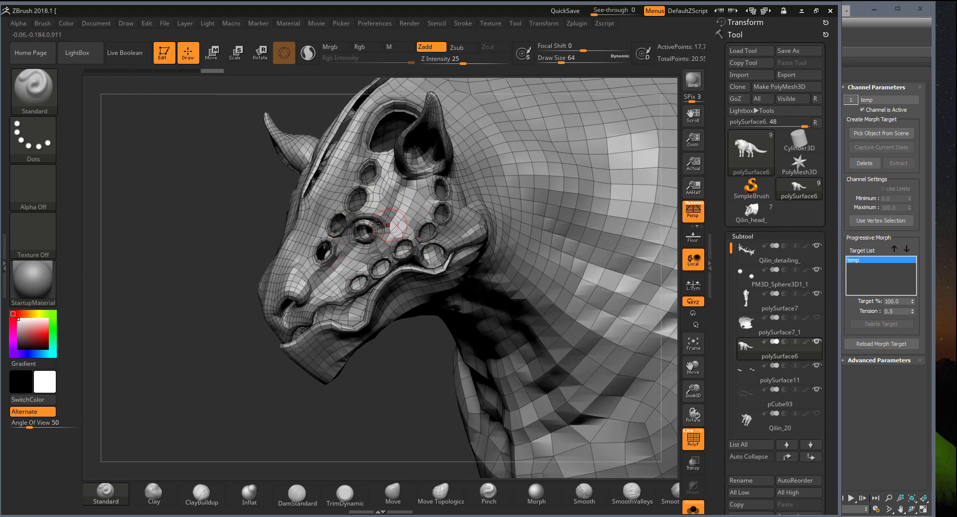
{"action": "mouse_move", "coordinate": [460, 208]}
{"action": "left_mouse_down"}
{"action": "mouse_move", "coordinate": [400, 356]}
{"action": "mouse_move", "coordinate": [374, 394]}
{"action": "mouse_move", "coordinate": [331, 332]}
{"action": "mouse_move", "coordinate": [265, 89]}
{"action": "left_mouse_up"}
Step: Test opening the jaw with Transpose rotate, then undo the rotation
{"action": "key", "text": "r"}
{"action": "left_click", "coordinate": [323, 227], "text": "ctrl"}
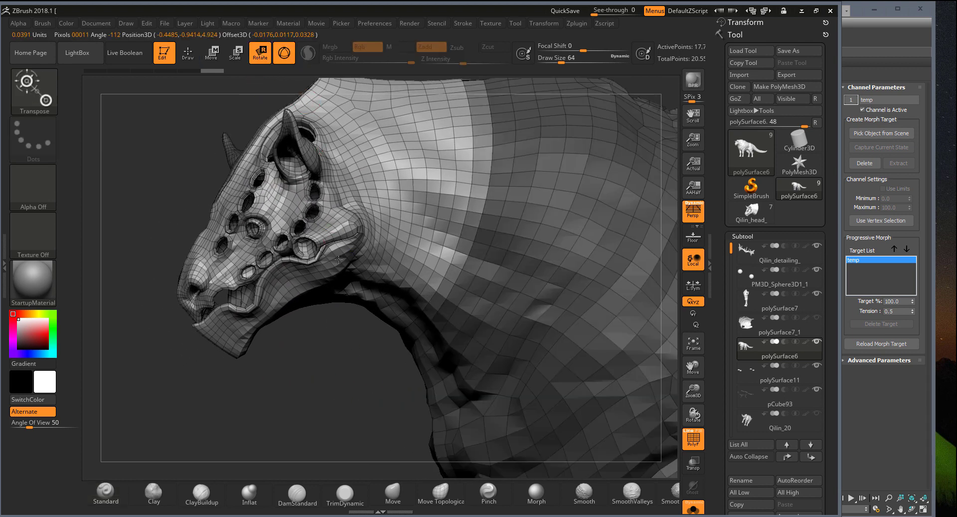
{"action": "mouse_move", "coordinate": [323, 227]}
{"action": "left_mouse_down"}
{"action": "mouse_move", "coordinate": [312, 232]}
{"action": "mouse_move", "coordinate": [426, 239]}
{"action": "left_mouse_up"}
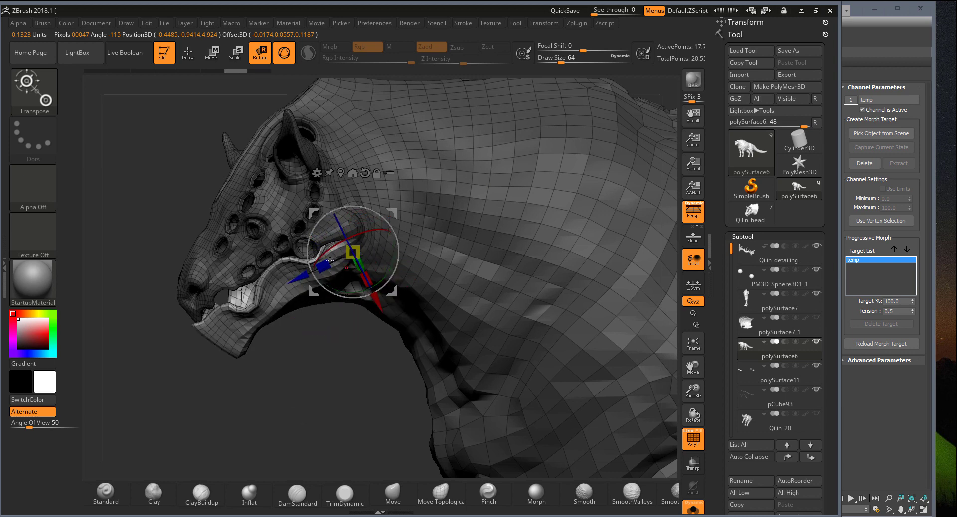
{"action": "left_click_drag", "start_coordinate": [327, 252], "coordinate": [237, 318]}
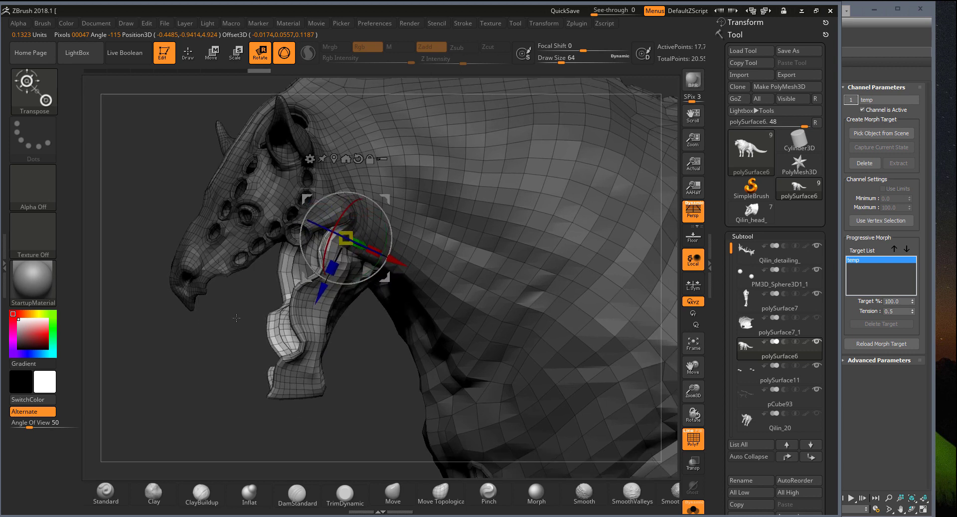
{"action": "key", "text": "ctrl+z"}
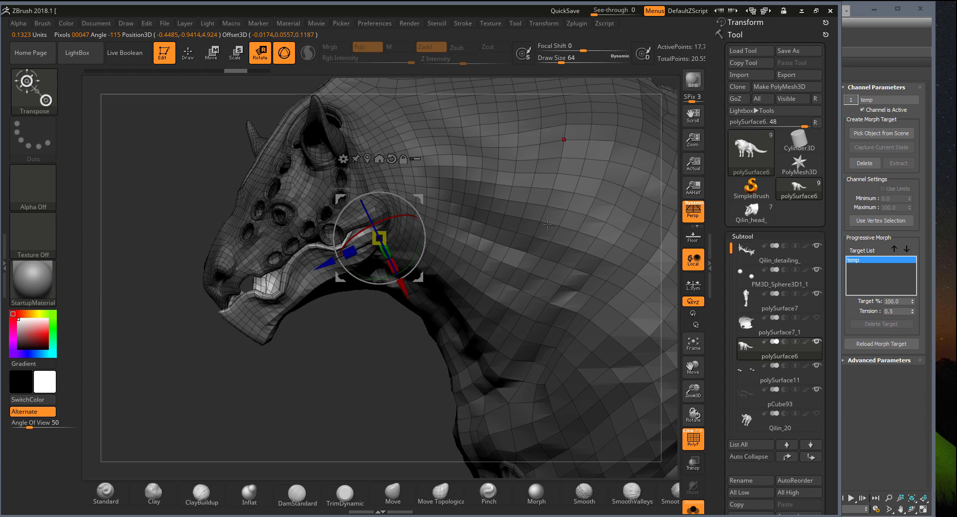
Step: Bring the legs into view and undo the leg rotation with two undos
{"action": "left_click_drag", "start_coordinate": [376, 413], "coordinate": [495, 278], "text": "alt"}
{"action": "mouse_move", "coordinate": [295, 386]}
{"action": "left_mouse_down", "text": "alt"}
{"action": "mouse_move", "coordinate": [257, 344]}
{"action": "mouse_move", "coordinate": [370, 245]}
{"action": "mouse_move", "coordinate": [335, 193]}
{"action": "mouse_move", "coordinate": [359, 220]}
{"action": "left_mouse_up", "text": "alt"}
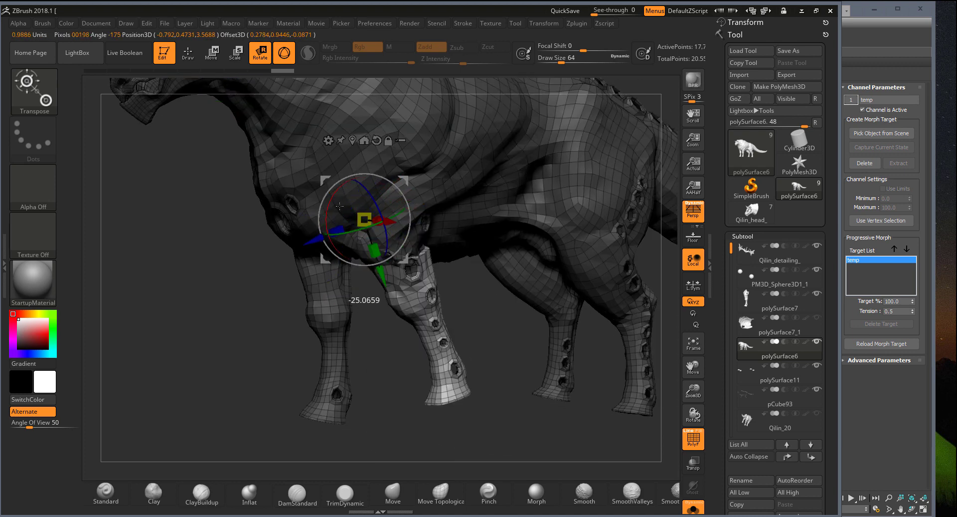
{"action": "key", "text": "ctrl+z"}
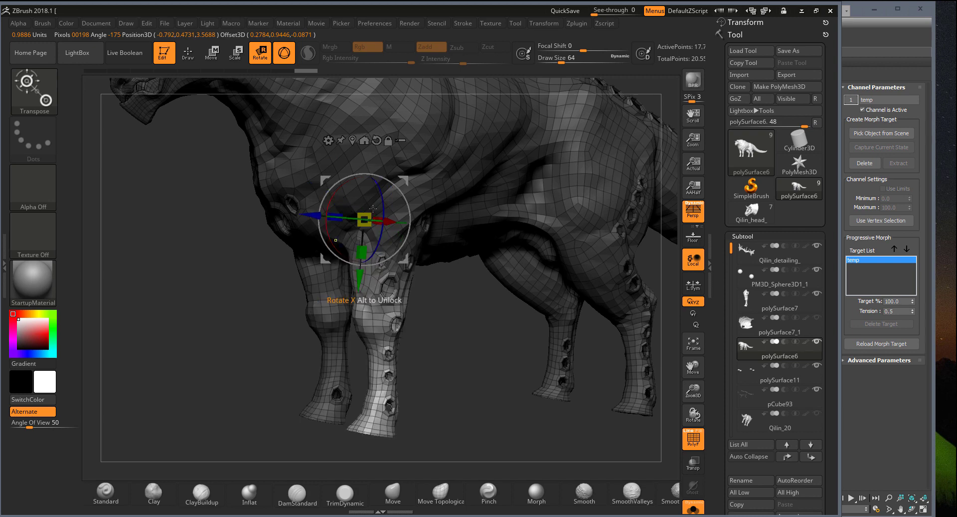
{"action": "key", "text": "ctrl+z"}
{"action": "key", "text": "ctrl+z"}
{"action": "key", "text": "ctrl+z"}
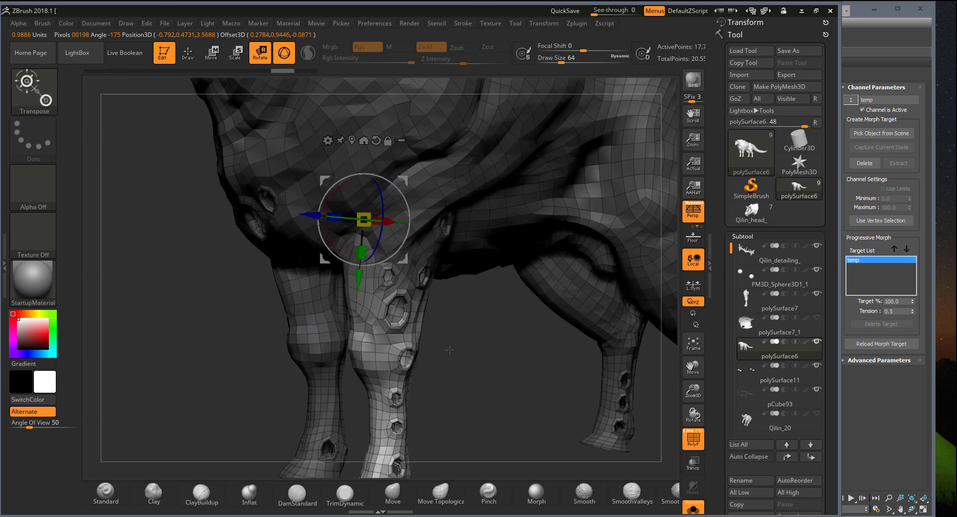
Step: Hide PolyFrame, raise the body two subdivision levels, and switch to the Standard brush
{"action": "key", "text": "shift+f"}
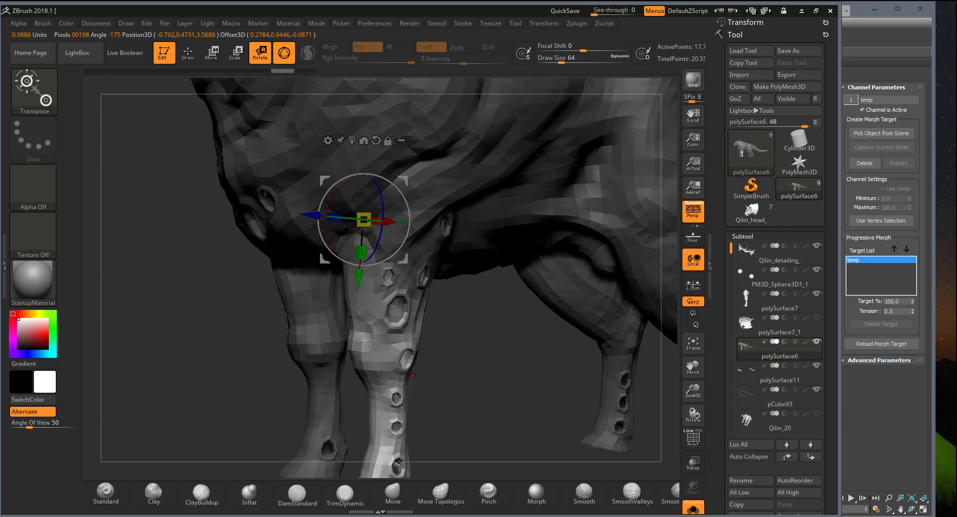
{"action": "mouse_move", "coordinate": [376, 345]}
{"action": "left_mouse_down", "text": "alt"}
{"action": "mouse_move", "coordinate": [342, 432]}
{"action": "mouse_move", "coordinate": [251, 311]}
{"action": "left_mouse_up", "text": "alt"}
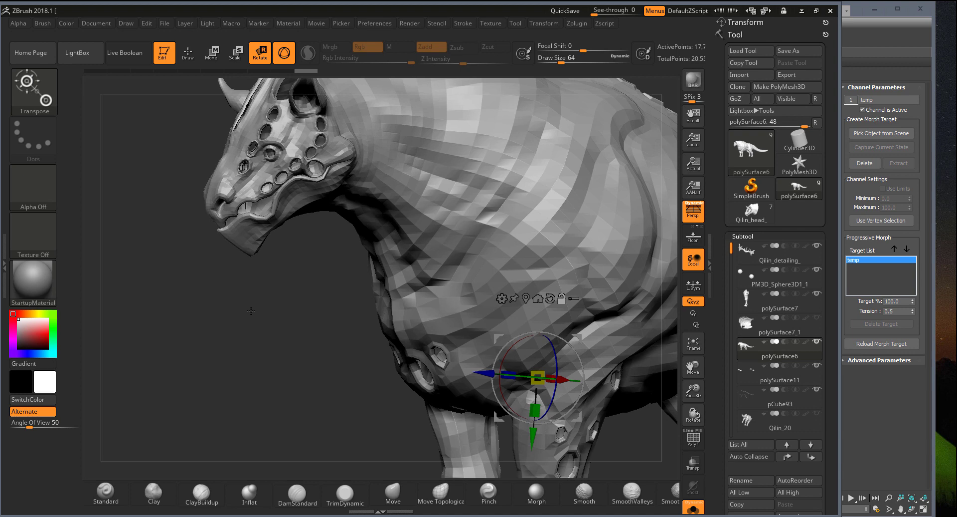
{"action": "key", "text": "ctrl+d"}
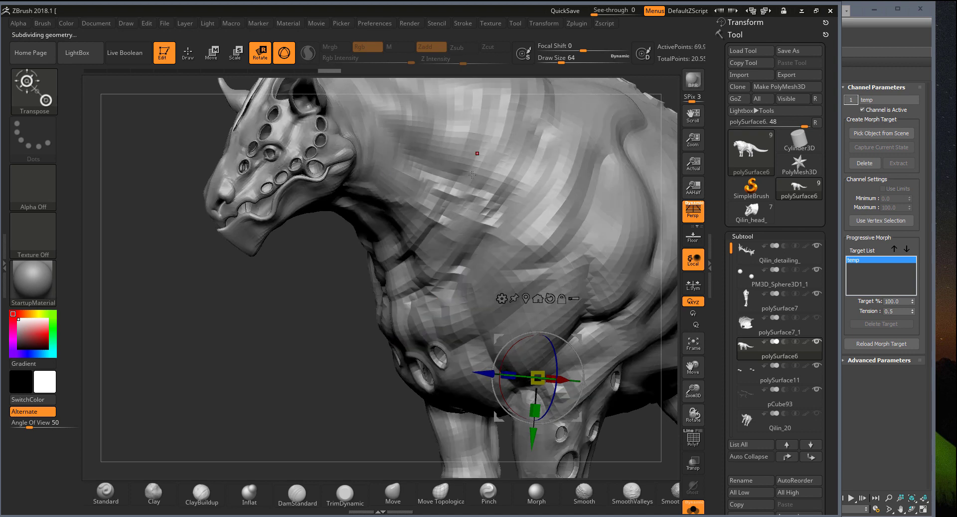
{"action": "key", "text": "ctrl+d"}
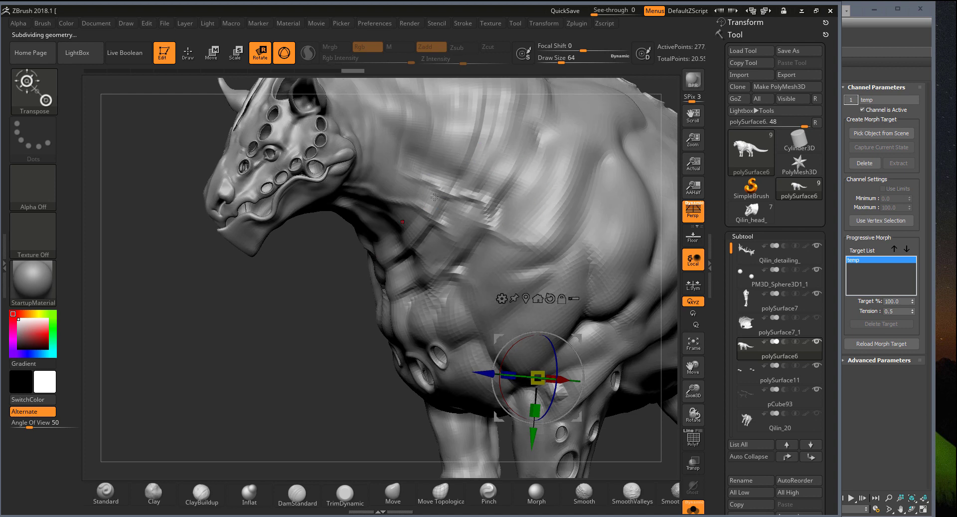
{"action": "key", "text": "space"}
{"action": "key", "text": "q"}
{"action": "key", "text": "space"}
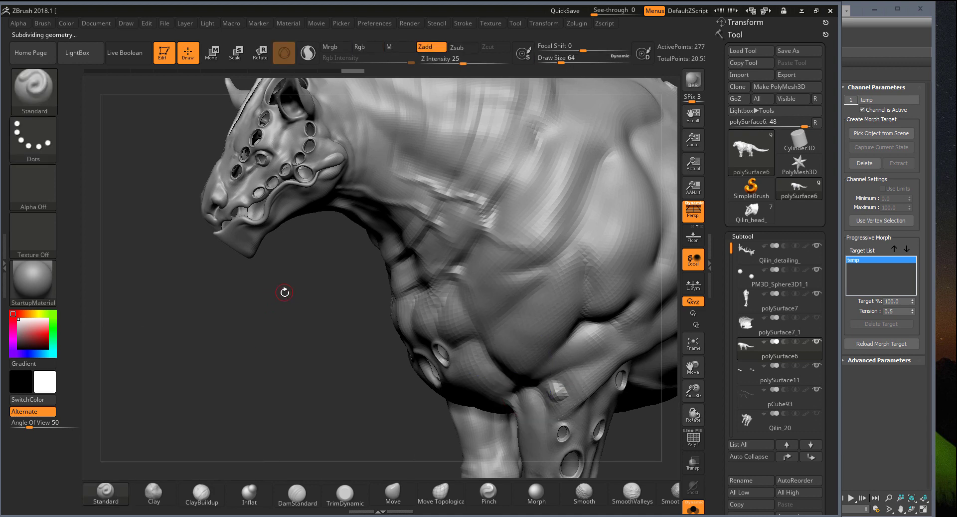
Step: Carve a groove across the neck at the lowest subdivision, then return to the top level
{"action": "left_click_drag", "start_coordinate": [336, 286], "coordinate": [339, 299], "text": "alt"}
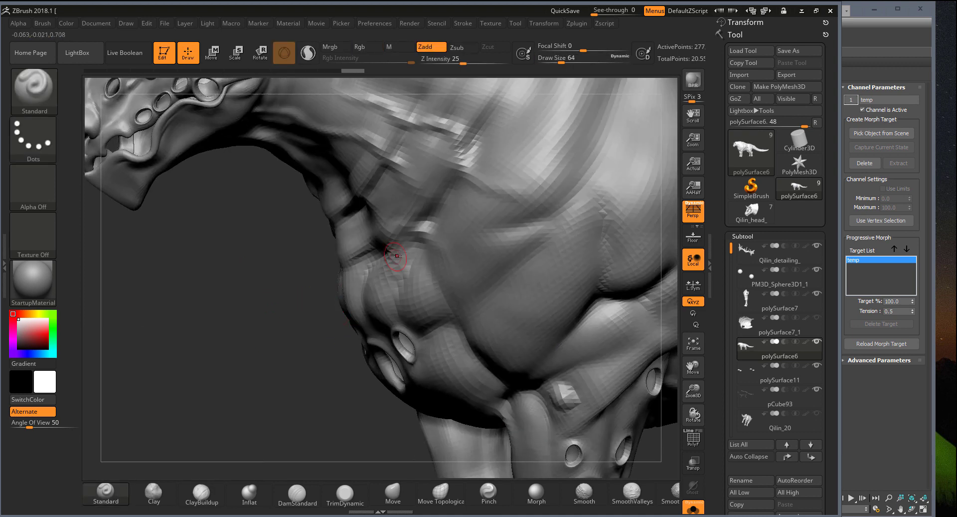
{"action": "key", "text": "shift+d"}
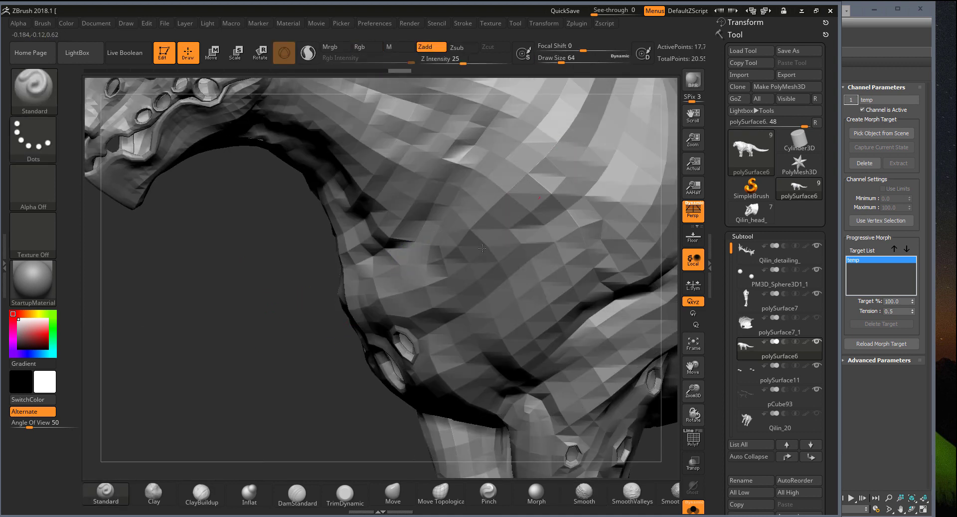
{"action": "mouse_move", "coordinate": [482, 248]}
{"action": "left_mouse_down"}
{"action": "mouse_move", "coordinate": [545, 190]}
{"action": "mouse_move", "coordinate": [530, 215]}
{"action": "left_mouse_up"}
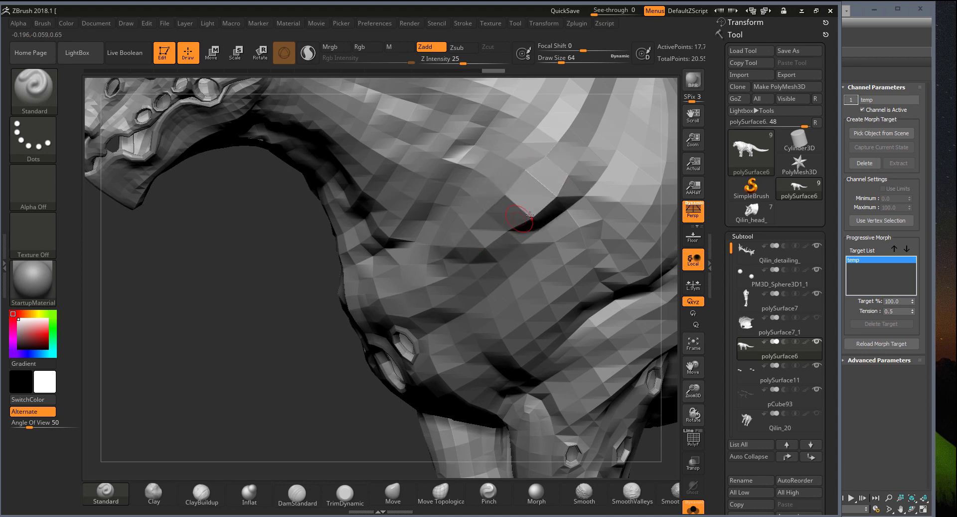
{"action": "key", "text": "d"}
{"action": "key", "text": "d"}
{"action": "key", "text": "d"}
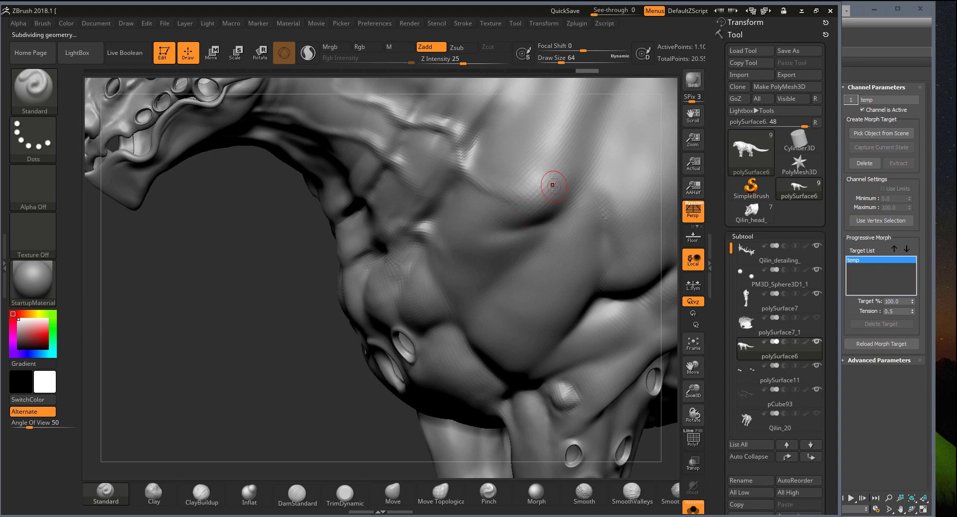
Step: Sculpt two diagonal neck grooves, undoing a stray one, then load Qilin_head_
{"action": "left_click_drag", "start_coordinate": [471, 299], "coordinate": [587, 193]}
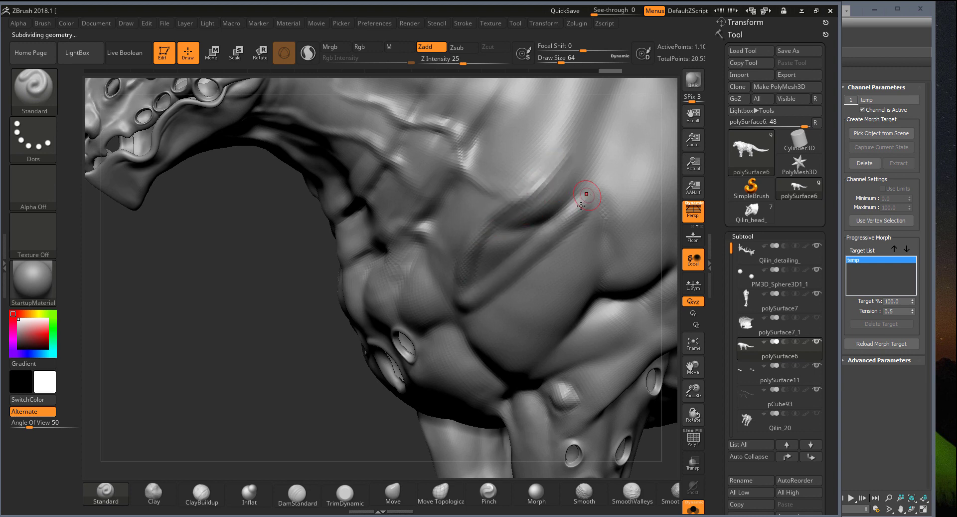
{"action": "key", "text": "ctrl+z"}
{"action": "key", "text": "ctrl+z"}
{"action": "key", "text": "ctrl+z"}
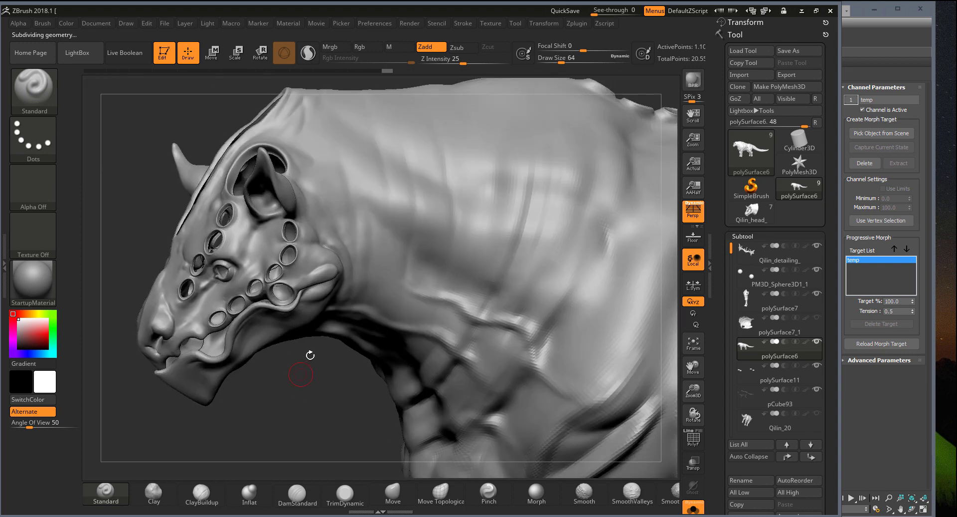
{"action": "left_click_drag", "start_coordinate": [394, 209], "coordinate": [541, 265]}
{"action": "left_click_drag", "start_coordinate": [394, 239], "coordinate": [524, 279]}
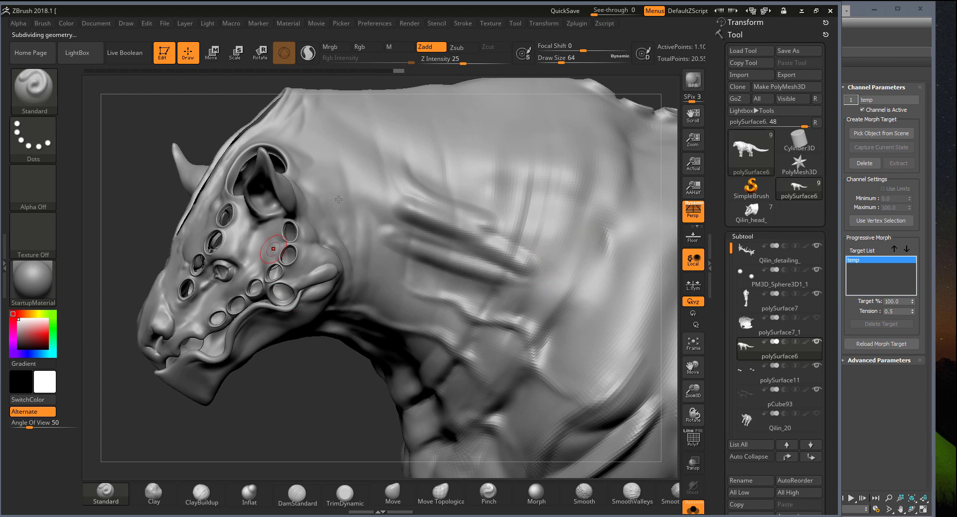
{"action": "left_click", "coordinate": [752, 211]}
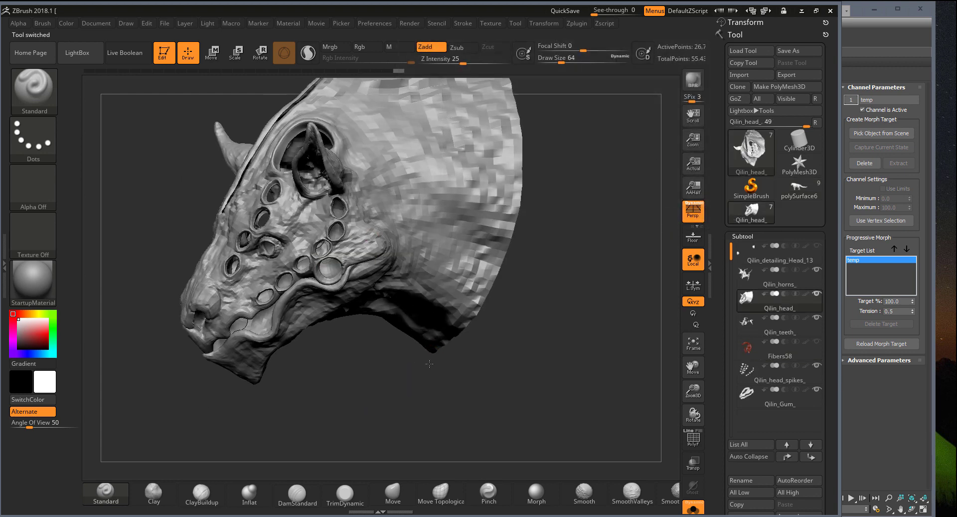
Step: Examine the Qilin_head_ eye, tusk and mouth close up, then drop it to low subdivision
{"action": "mouse_move", "coordinate": [649, 468]}
{"action": "left_mouse_down"}
{"action": "mouse_move", "coordinate": [583, 429]}
{"action": "mouse_move", "coordinate": [412, 373]}
{"action": "left_mouse_up"}
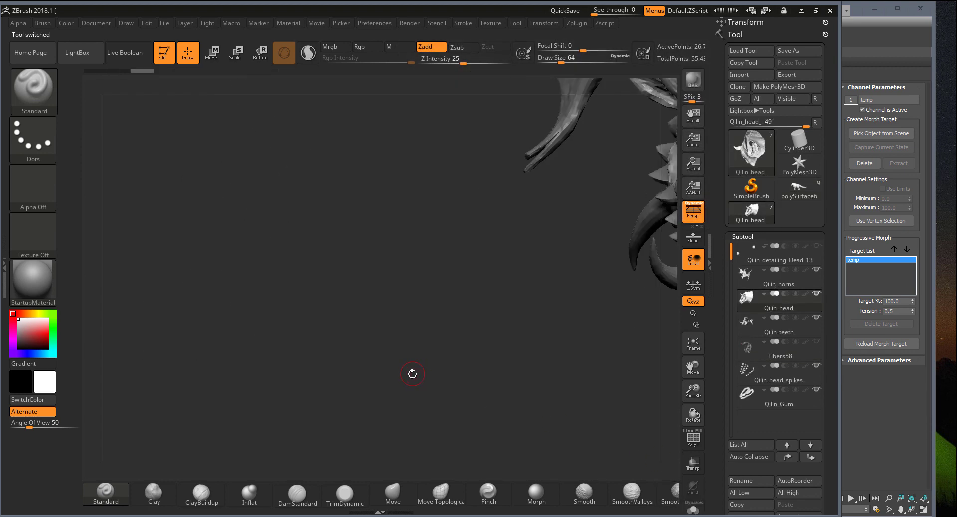
{"action": "left_click", "coordinate": [693, 343]}
{"action": "mouse_move", "coordinate": [568, 418]}
{"action": "left_mouse_down"}
{"action": "mouse_move", "coordinate": [608, 396]}
{"action": "mouse_move", "coordinate": [521, 379]}
{"action": "left_mouse_up"}
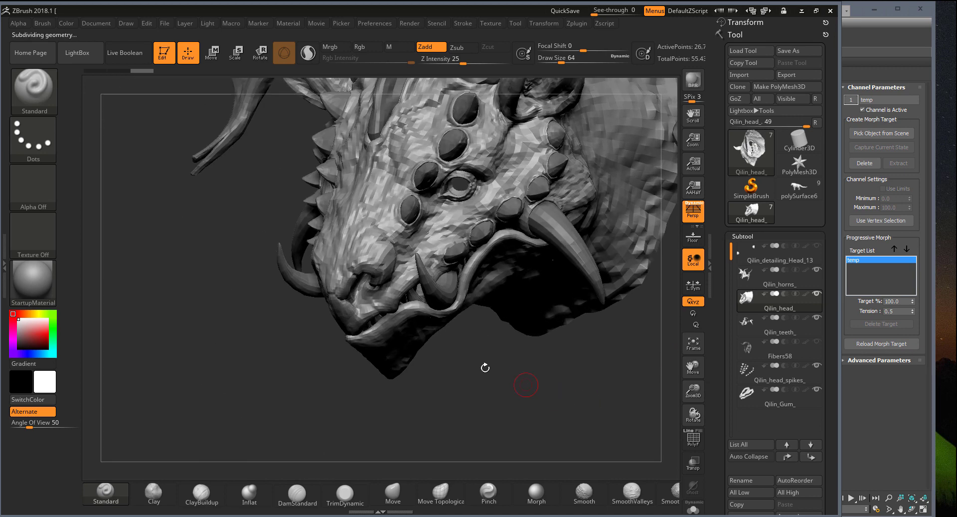
{"action": "left_click_drag", "start_coordinate": [465, 390], "coordinate": [491, 445]}
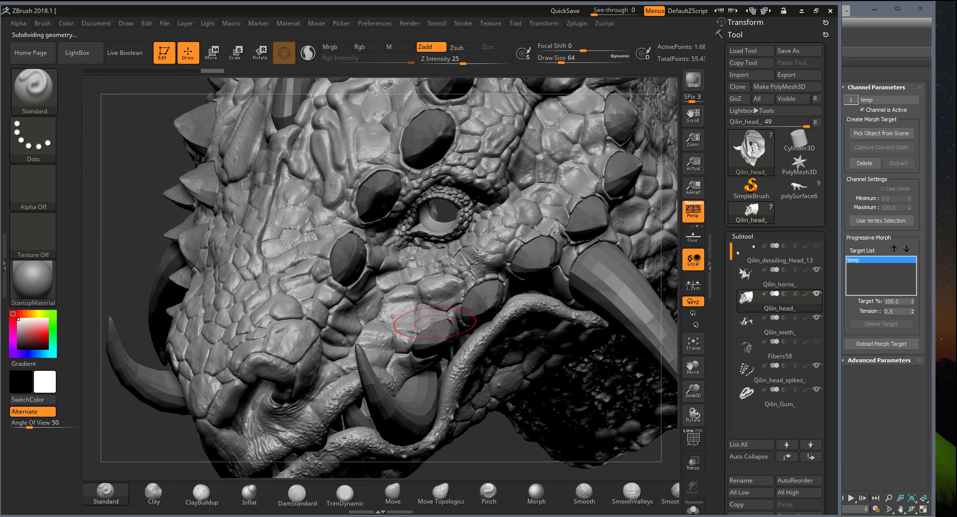
{"action": "left_click_drag", "start_coordinate": [137, 219], "coordinate": [423, 353]}
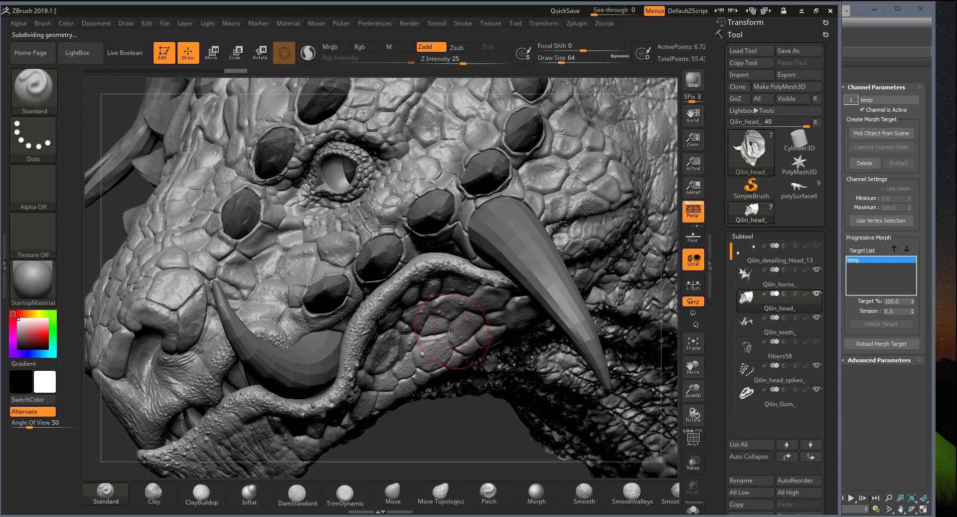
{"action": "mouse_move", "coordinate": [457, 433]}
{"action": "left_mouse_down"}
{"action": "mouse_move", "coordinate": [478, 394]}
{"action": "mouse_move", "coordinate": [446, 413]}
{"action": "mouse_move", "coordinate": [452, 339]}
{"action": "left_mouse_up"}
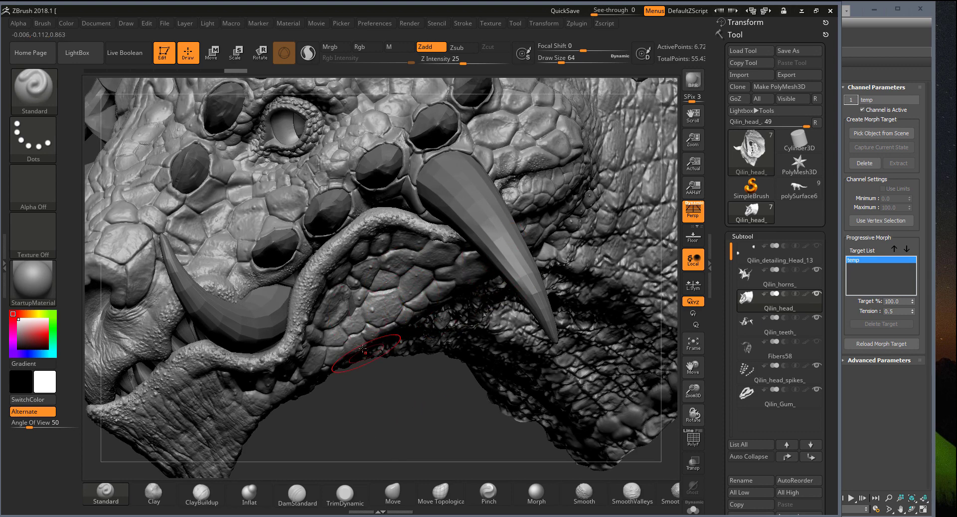
{"action": "left_click_drag", "start_coordinate": [385, 412], "coordinate": [441, 352]}
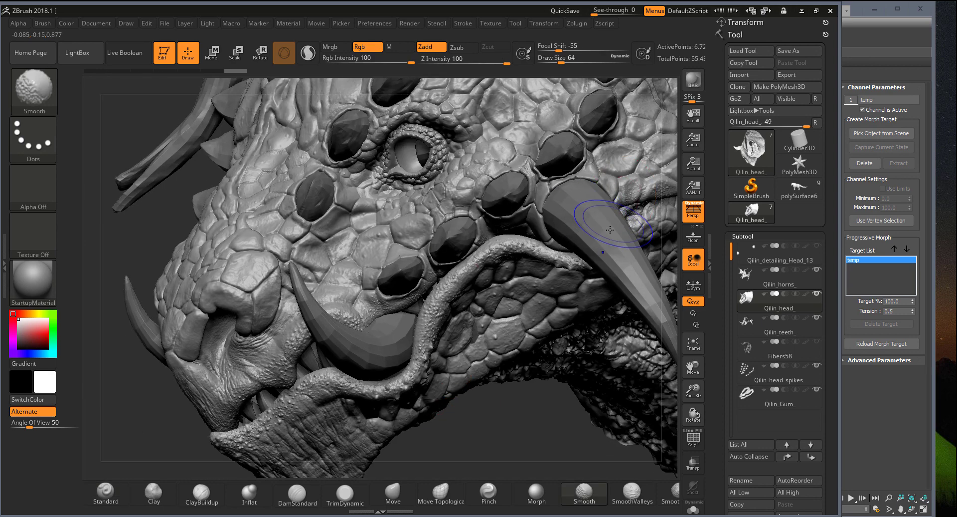
{"action": "key", "text": "shift+d"}
Step: Return to Qilin_head_ from polySurface6 and raise it three subdivision levels with PolyFrame off
{"action": "left_click", "coordinate": [800, 188]}
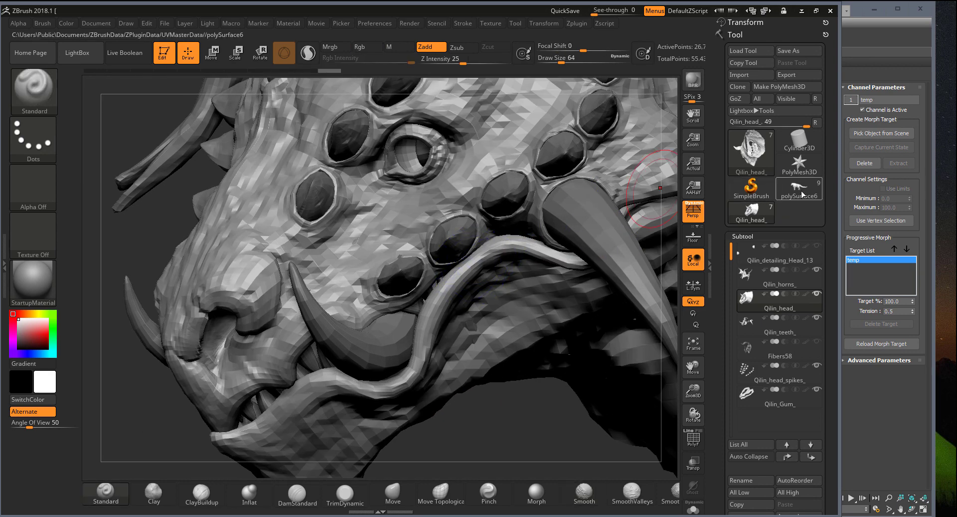
{"action": "key", "text": "shift+f"}
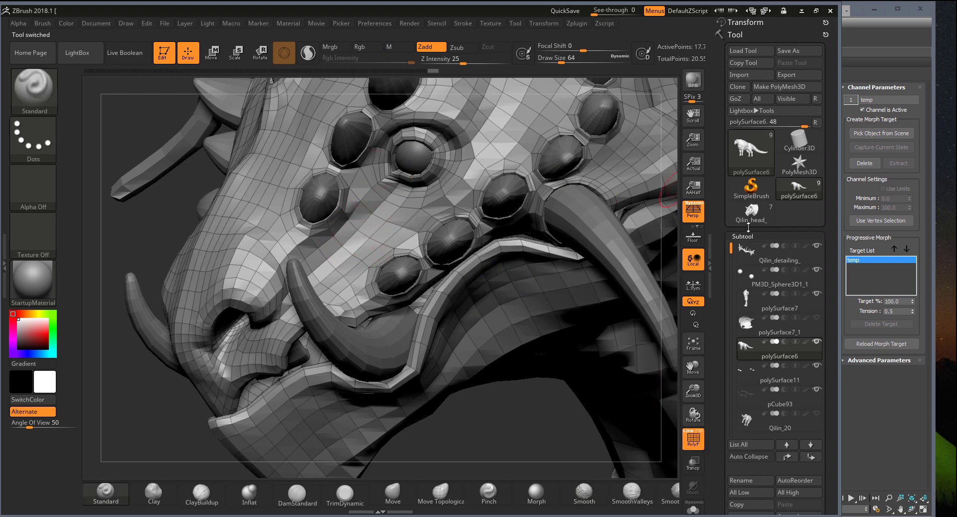
{"action": "left_click", "coordinate": [751, 211]}
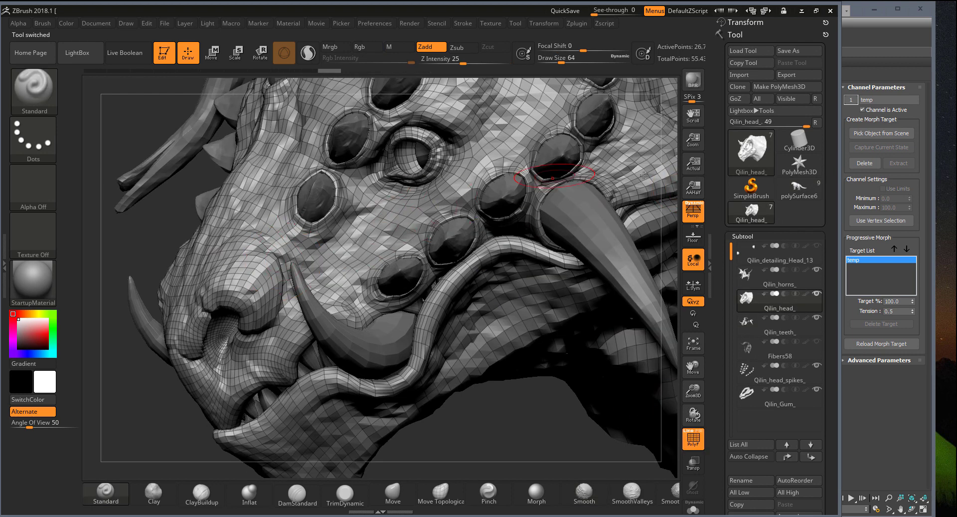
{"action": "key", "text": "d"}
{"action": "left_click", "coordinate": [693, 437]}
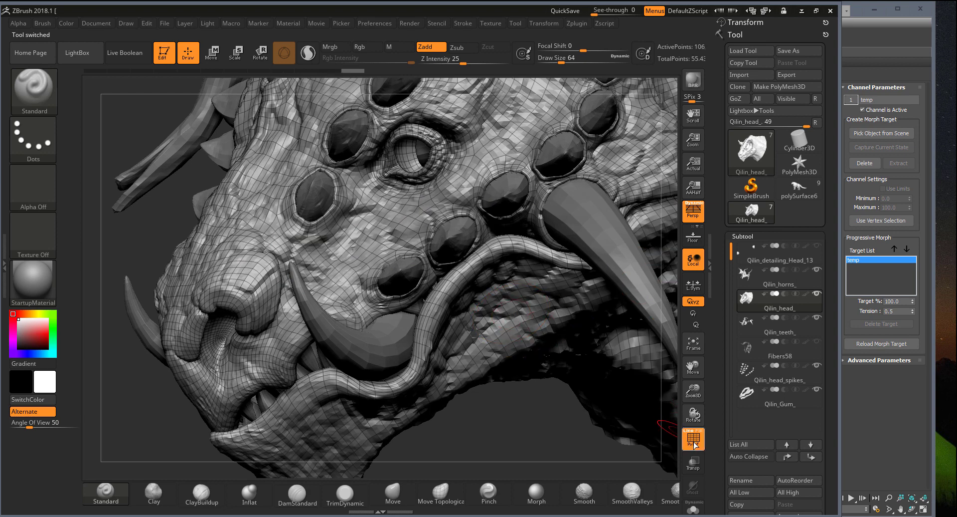
{"action": "key", "text": "d"}
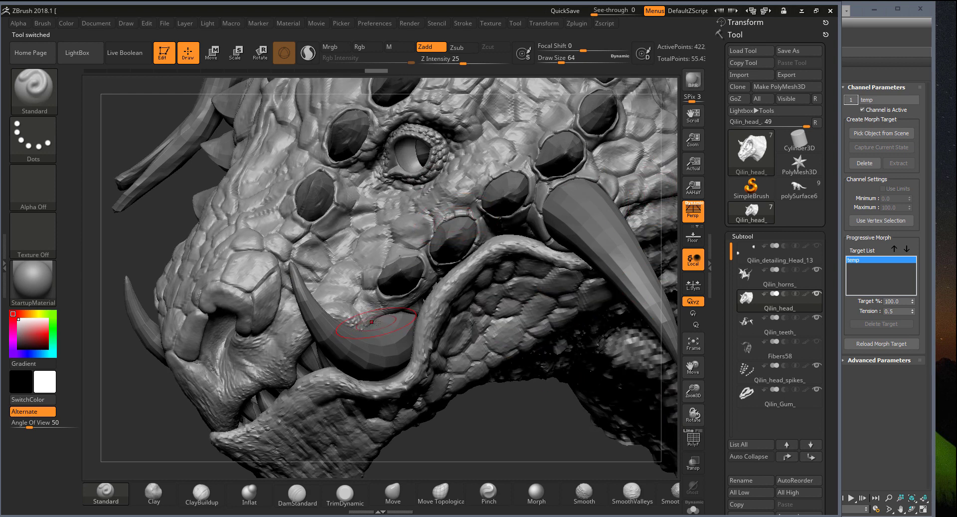
{"action": "key", "text": "d"}
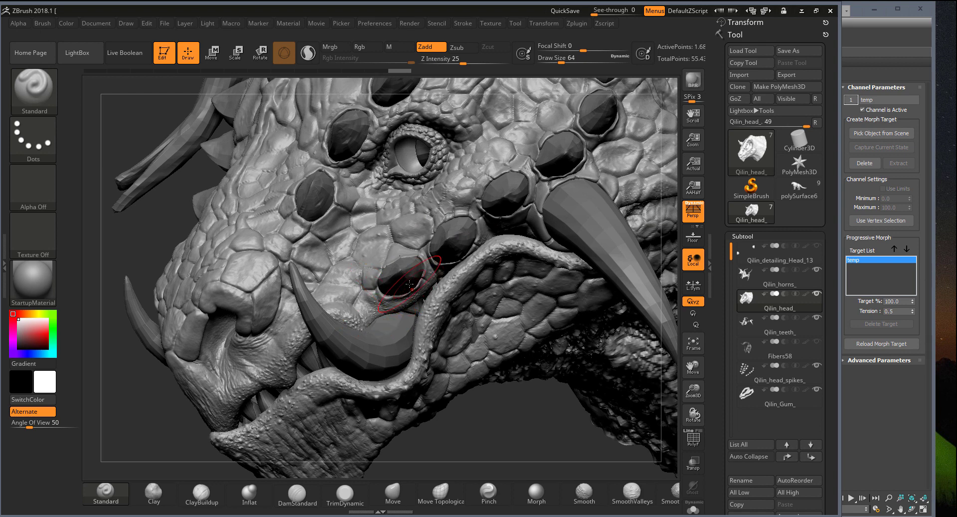
{"action": "left_click_drag", "start_coordinate": [548, 449], "coordinate": [510, 398]}
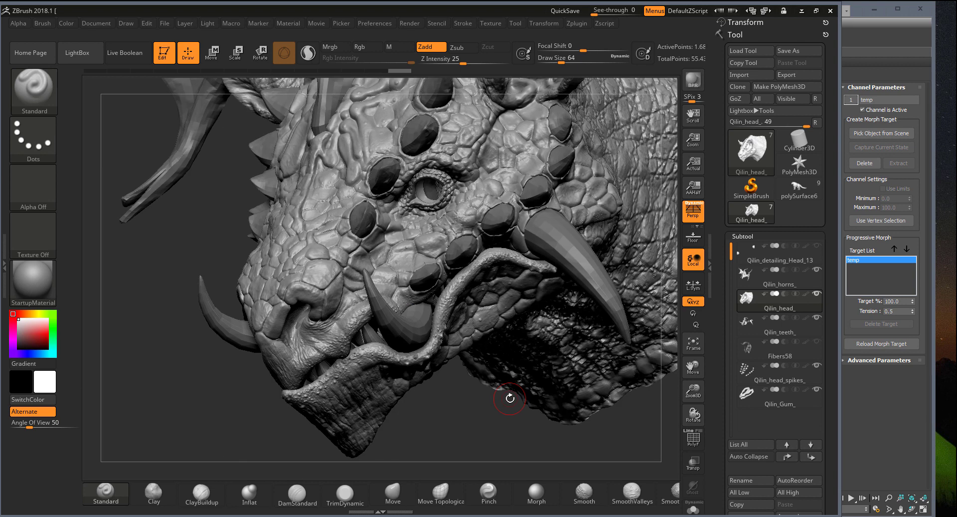